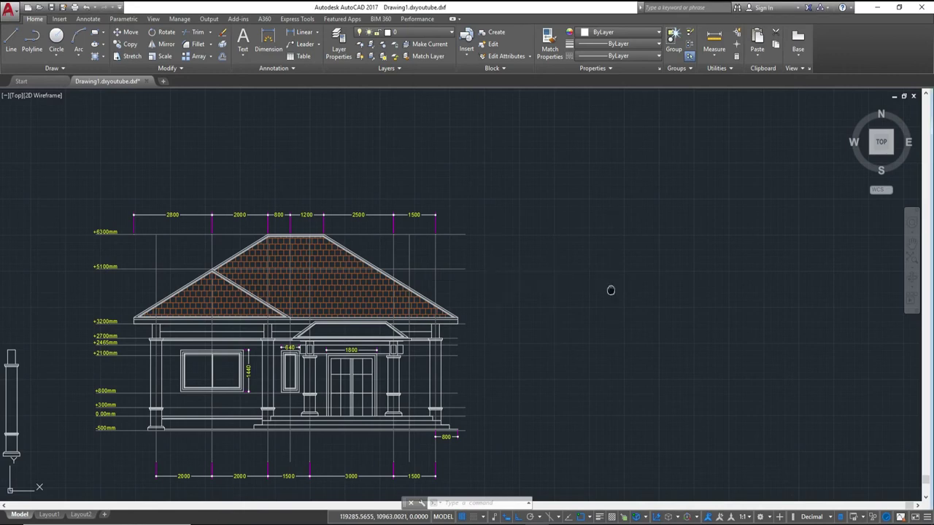
scroll(635, 298, "up", 1)
type("lay")
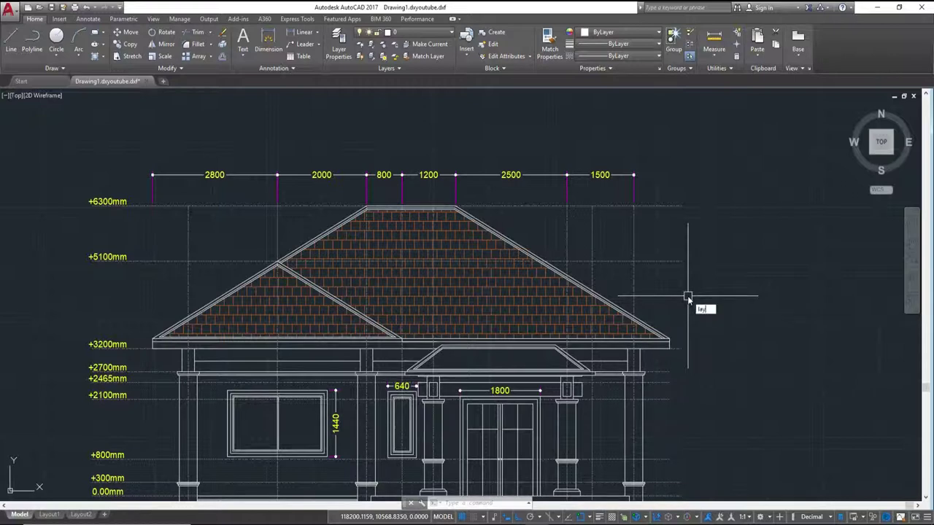
- Turn off layer GL with LAYOFF by picking a dashed gridline, then start HATCH
type("off")
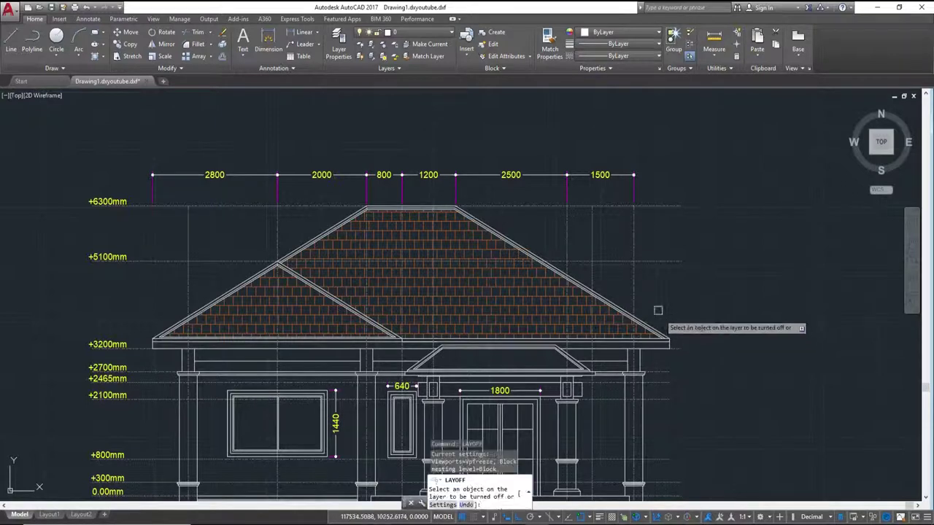
left_click(632, 285)
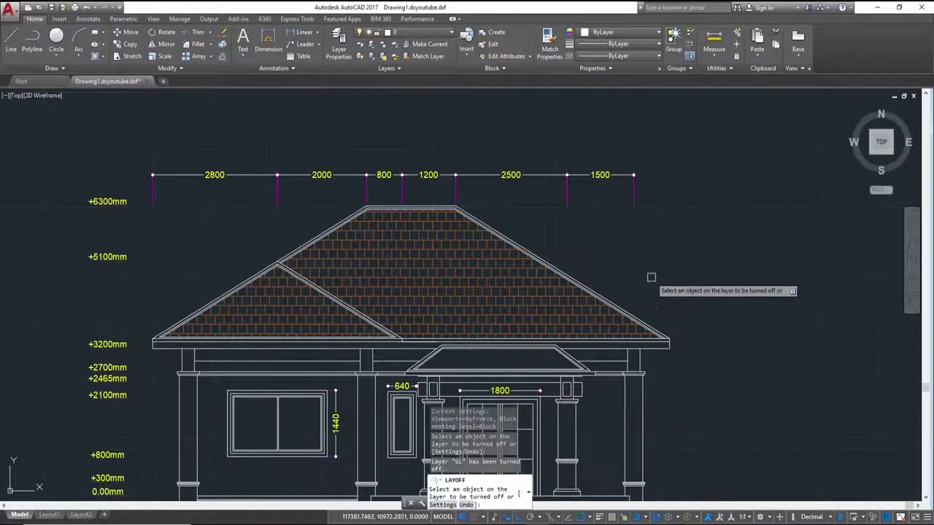
key("Escape")
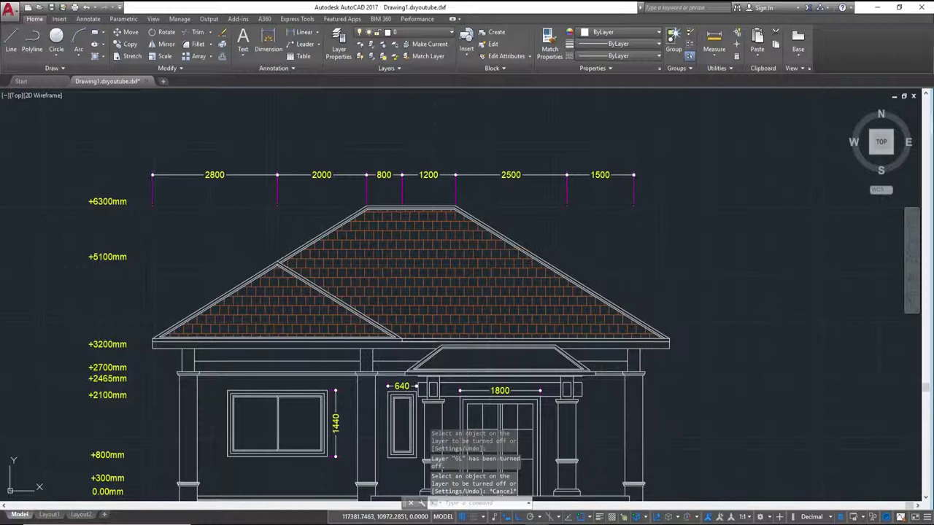
type("h")
key("Return")
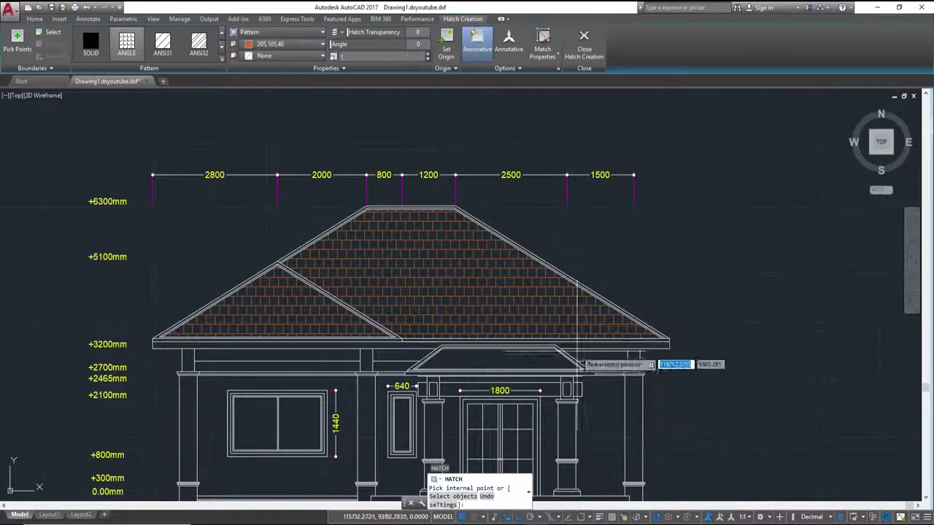
- Fill the inside of the porch gable with a hatch
scroll(514, 374, "up", 5)
left_click(514, 384)
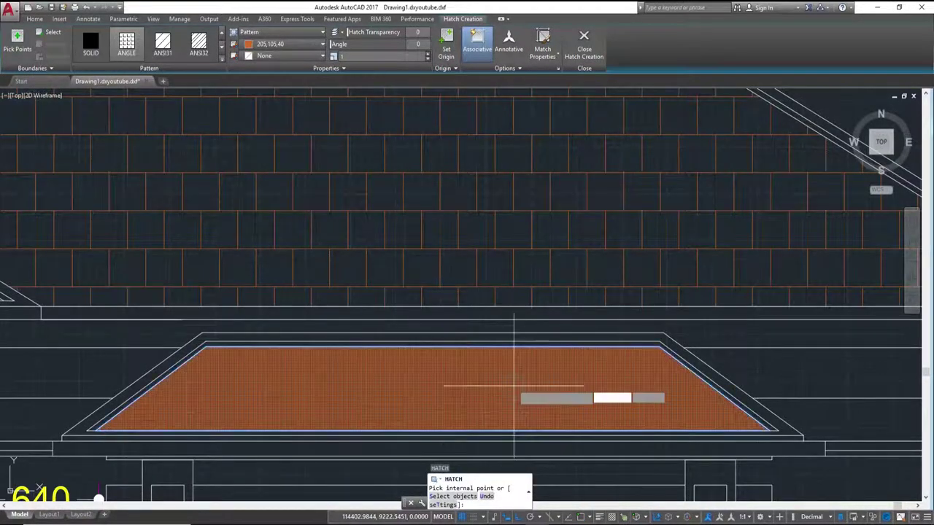
scroll(515, 385, "down", 4)
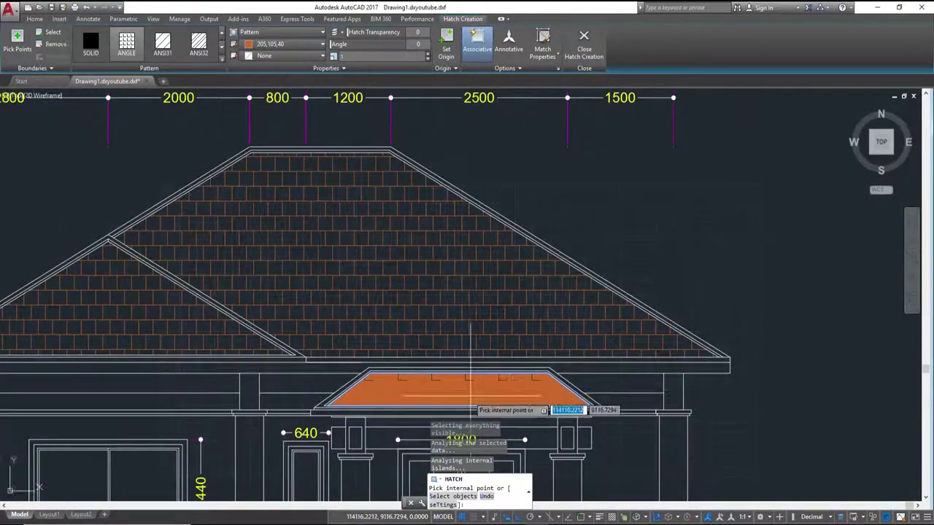
key("Escape")
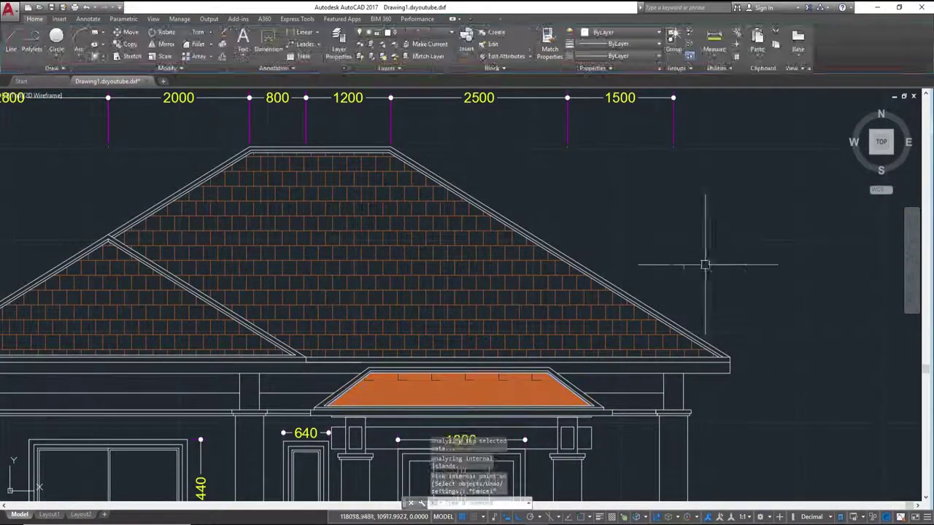
- Match the porch hatch to the main roof's brown tile hatch using MATCHPROP
type("Ma")
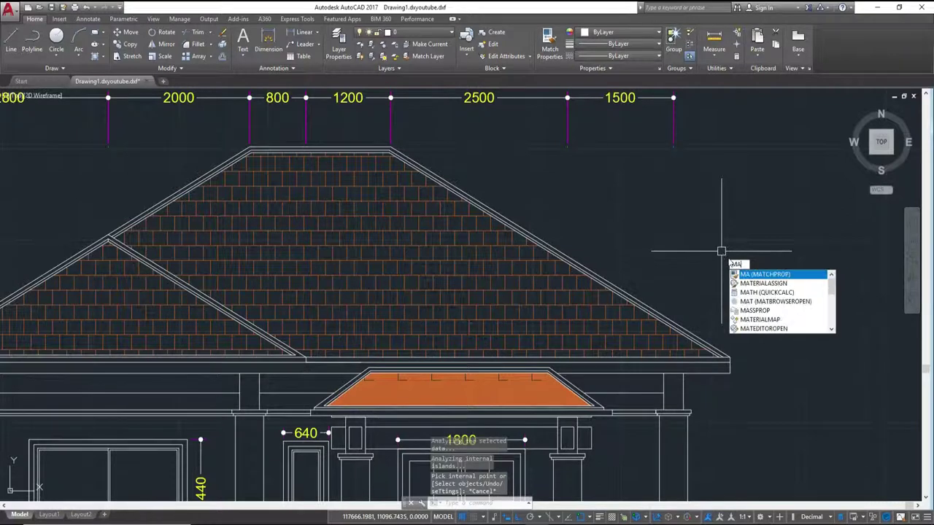
key("Return")
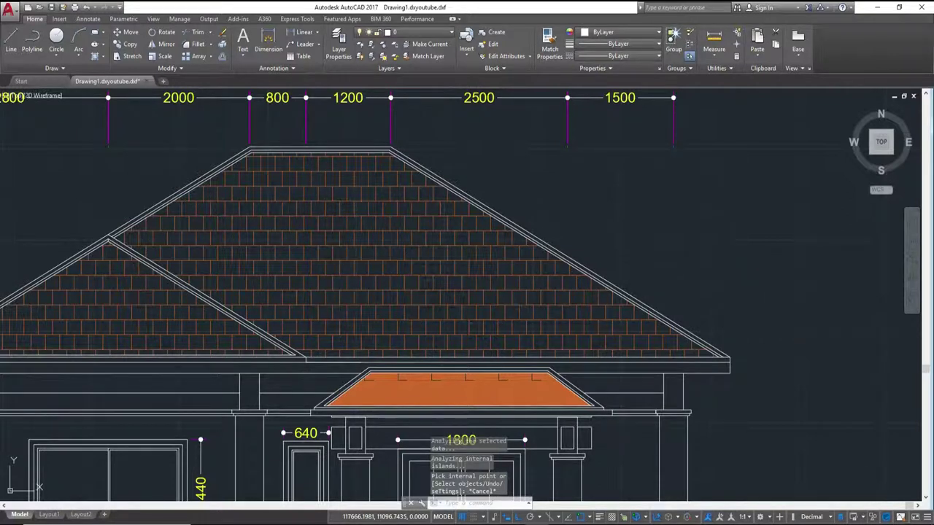
left_click(444, 288)
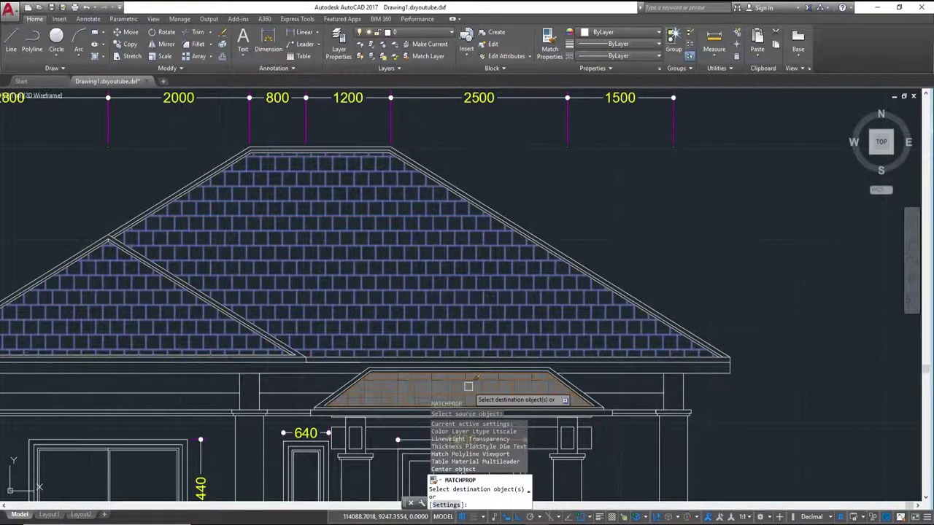
scroll(660, 241, "down", 4)
middle_click_drag(666, 235, 694, 270)
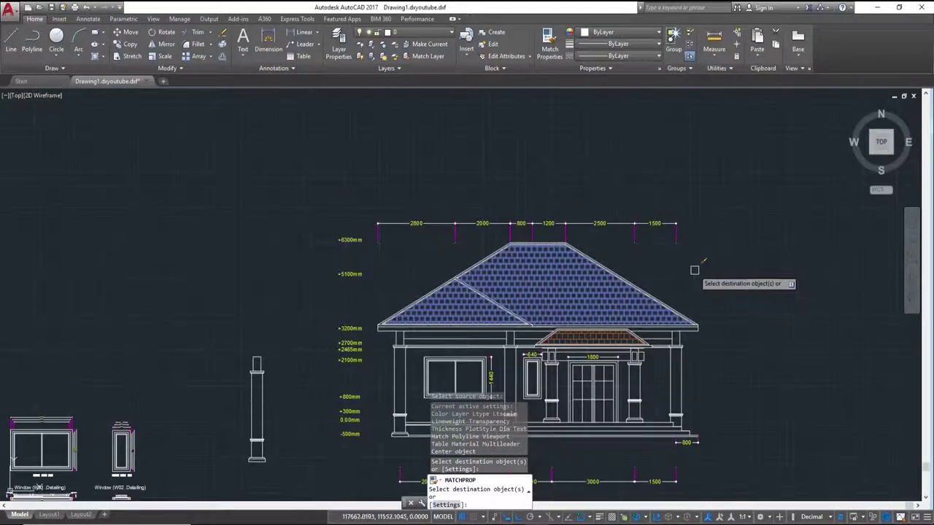
key("Escape")
scroll(694, 270, "up", 2)
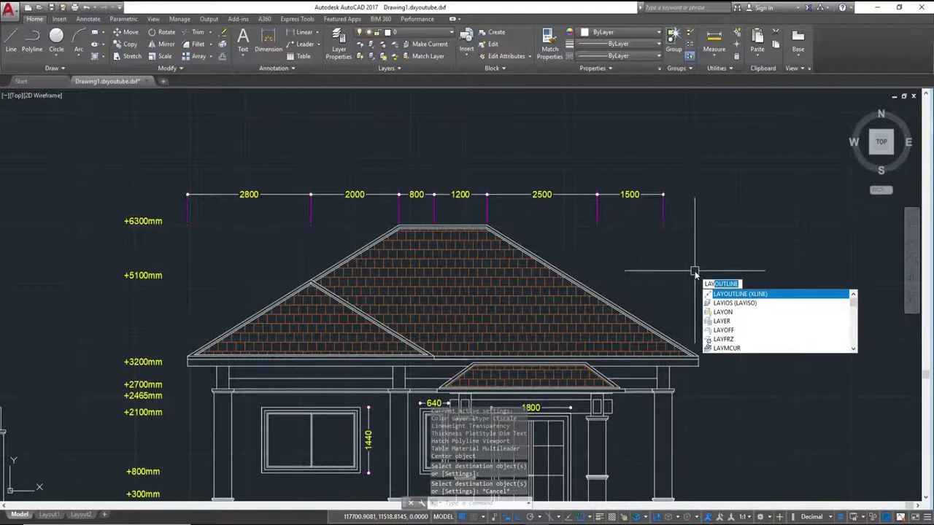
- Turn all layers back on and window-select the entire house elevation
type("omman")
key("Return")
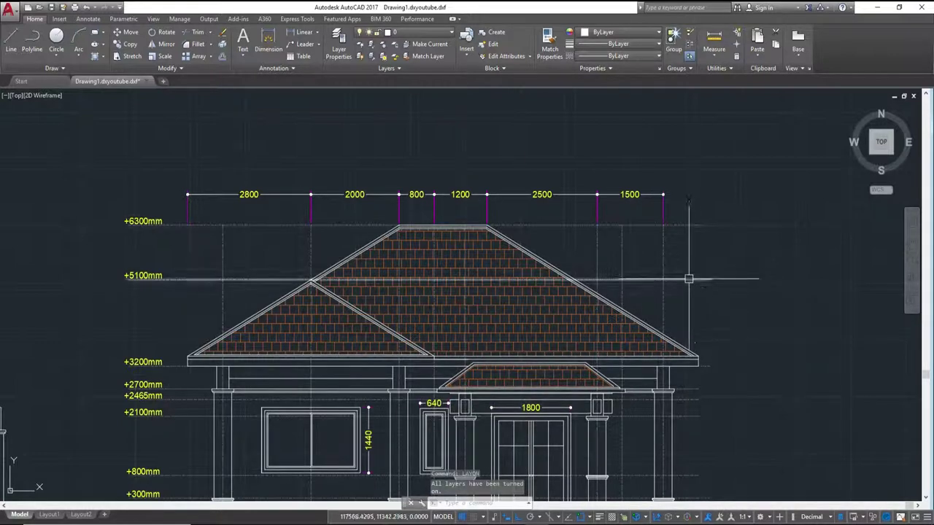
scroll(689, 278, "down", 2)
scroll(688, 291, "down", 2)
left_click(717, 376)
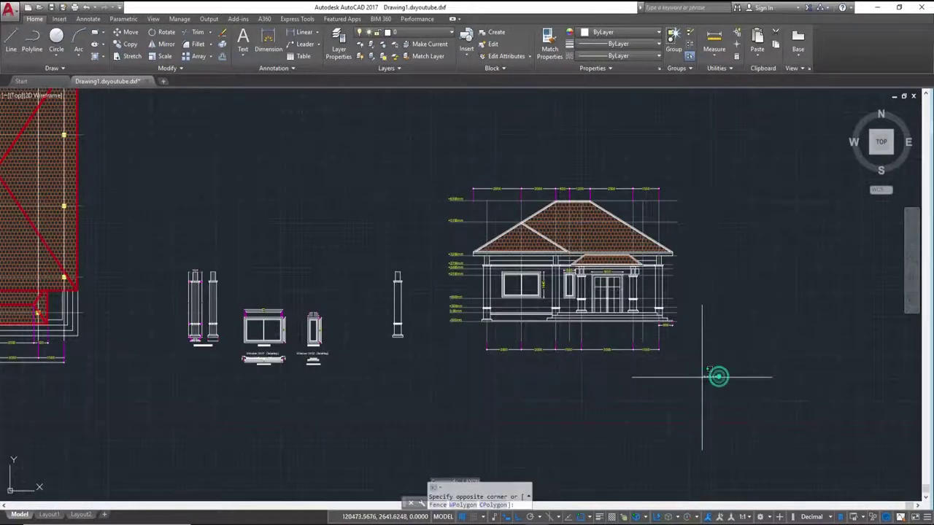
left_click(438, 149)
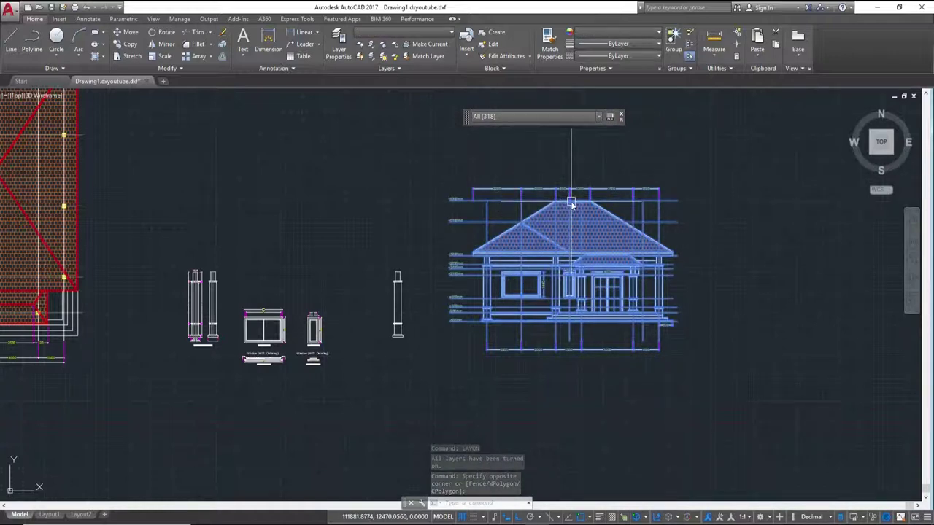
- Copy the selected elevation and place the duplicate to the right of the original
type("co")
key("Return")
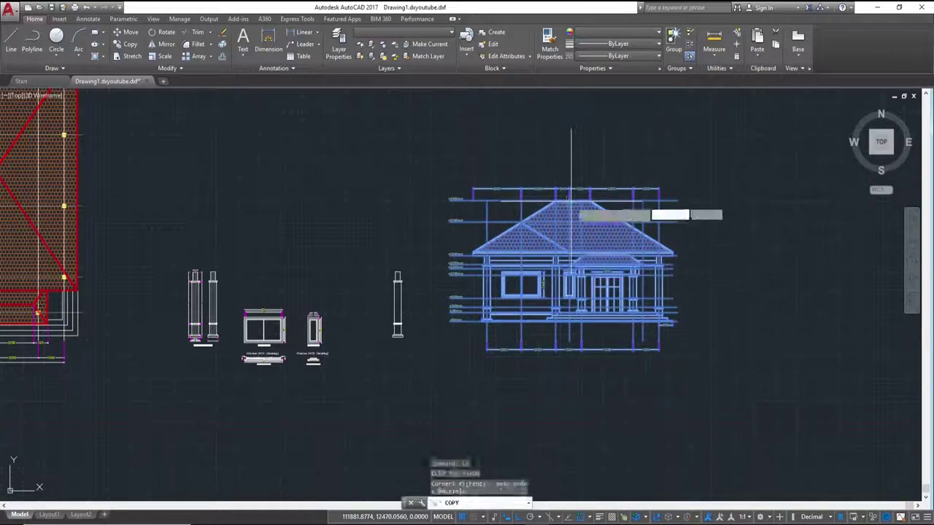
left_click(571, 162)
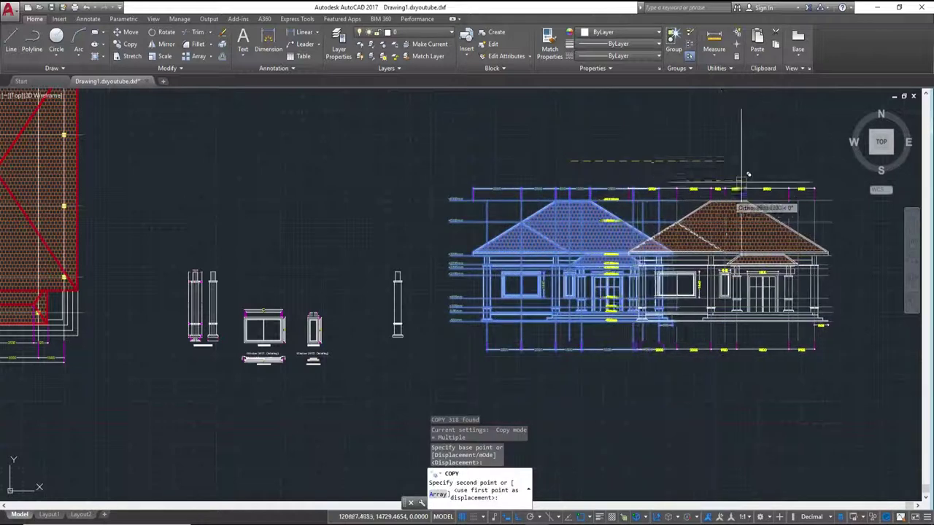
middle_click_drag(755, 178, 555, 183)
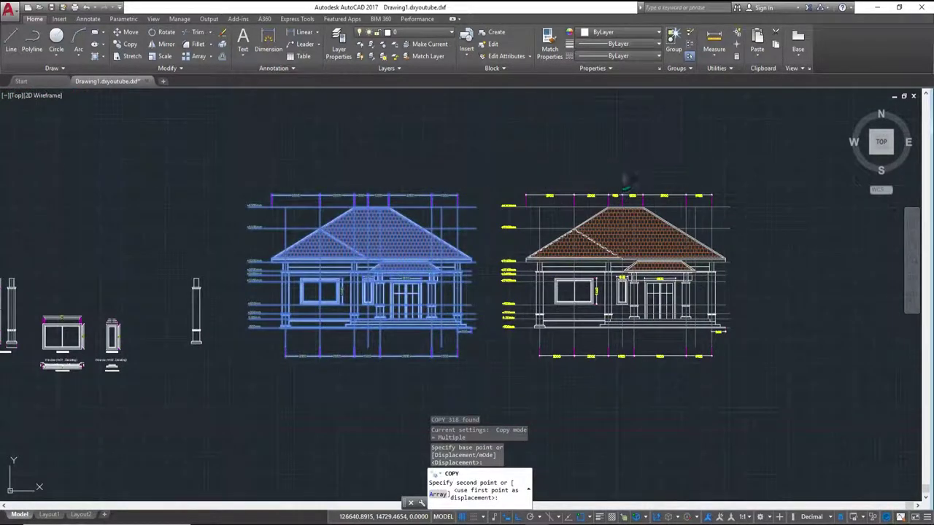
left_click(626, 191)
key("Escape")
middle_click_drag(701, 231, 543, 241)
scroll(542, 241, "up", 2)
scroll(542, 241, "down", 2)
middle_click_drag(525, 284, 606, 284)
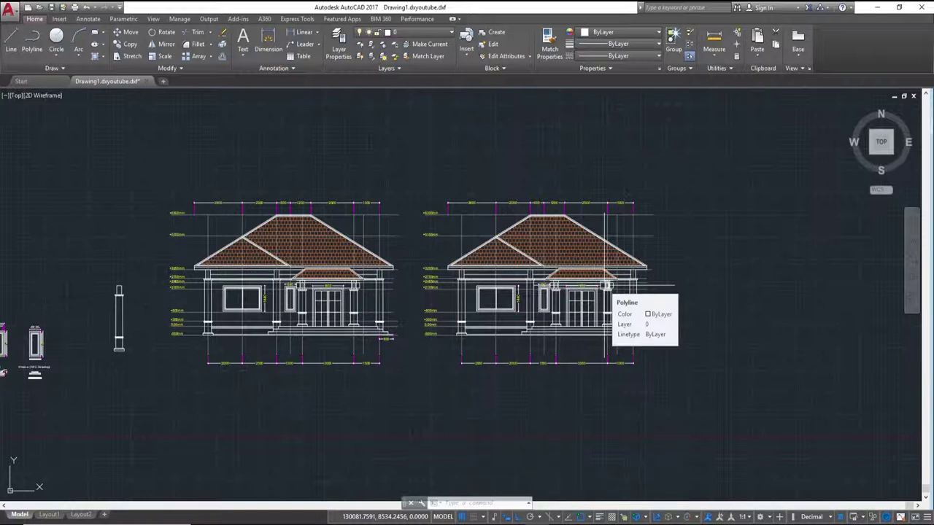
scroll(693, 223, "up", 2)
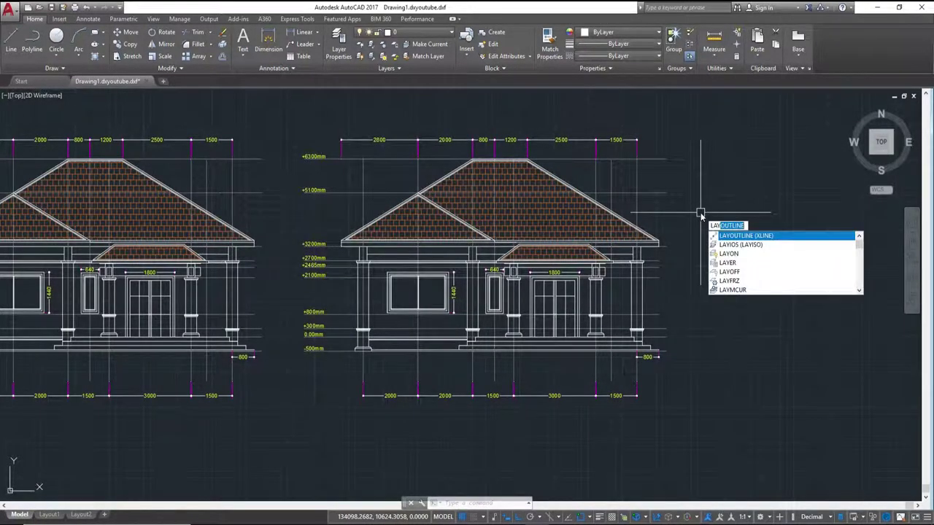
- Turn off layer GL by picking a dashed gridline, then frame both elevations
type("o")
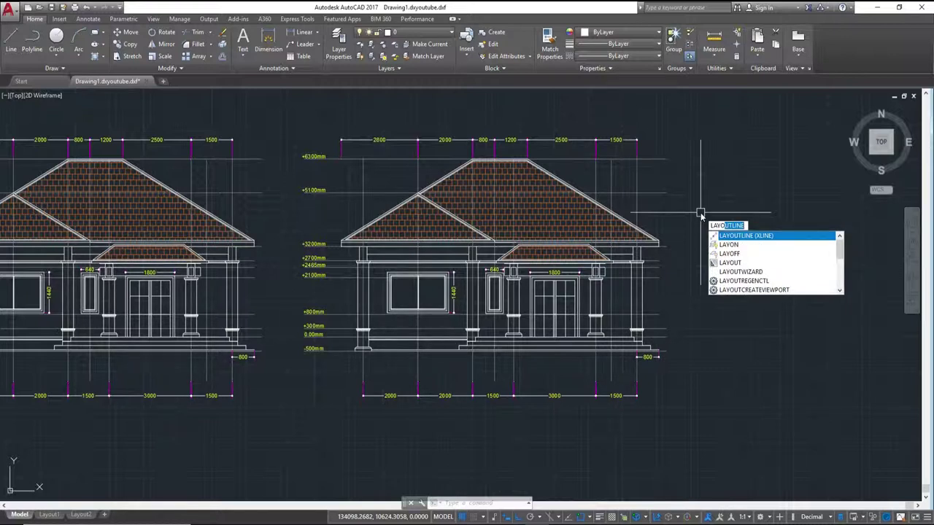
type("f")
key("Return")
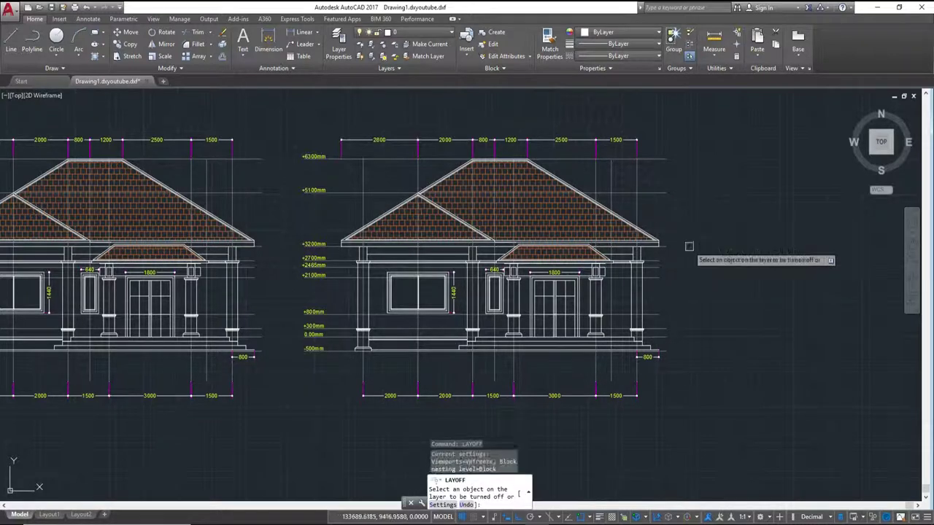
left_click(603, 185)
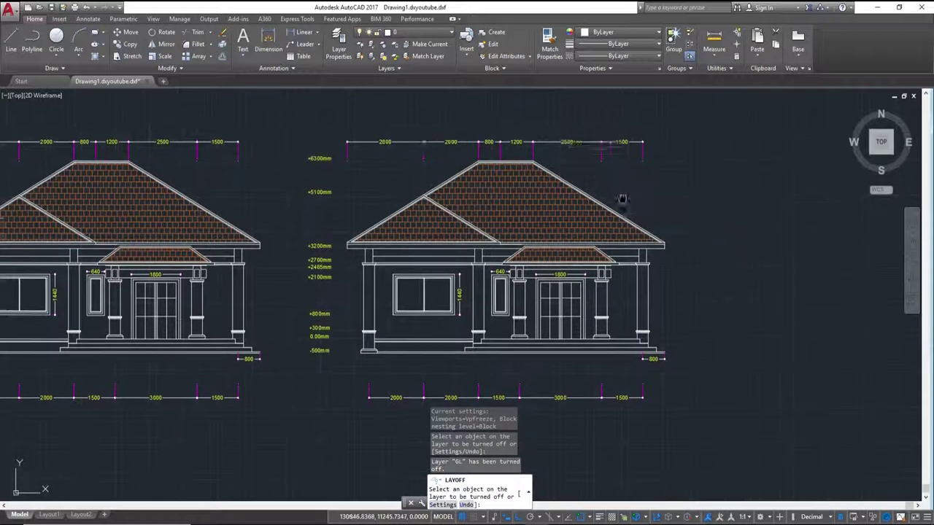
middle_click_drag(613, 192, 678, 198)
scroll(555, 274, "up", 4)
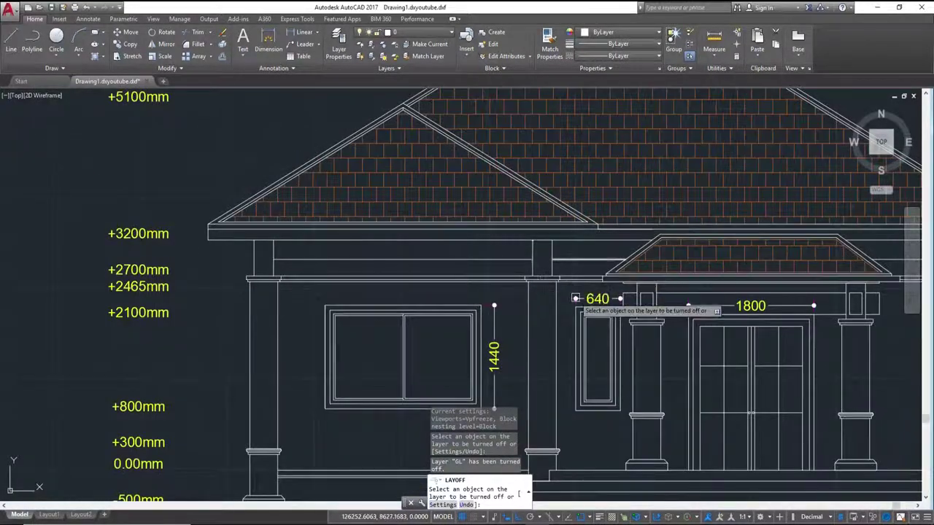
middle_click_drag(584, 262, 584, 295)
scroll(583, 296, "up", 5)
scroll(584, 317, "down", 5)
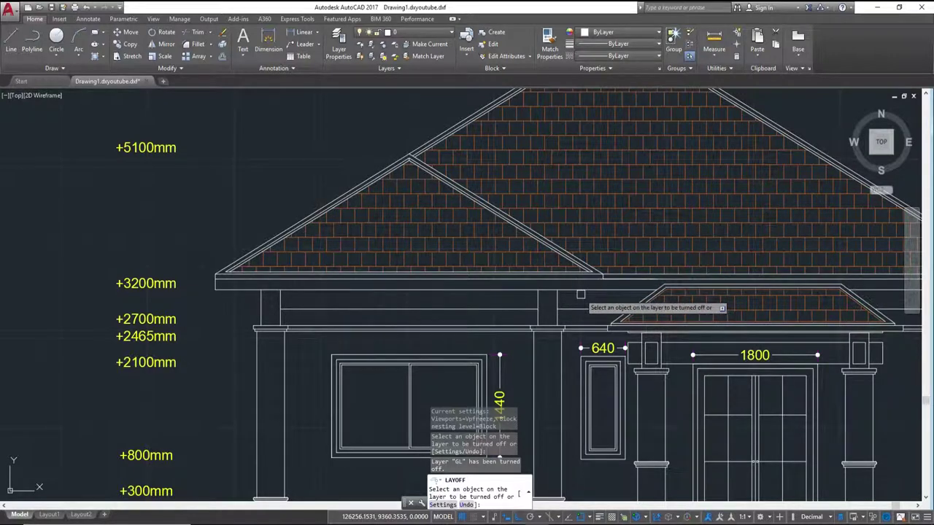
key("Escape")
scroll(594, 292, "down", 5)
scroll(532, 344, "down", 4)
scroll(480, 263, "up", 5)
scroll(481, 263, "down", 2)
scroll(496, 299, "down", 2)
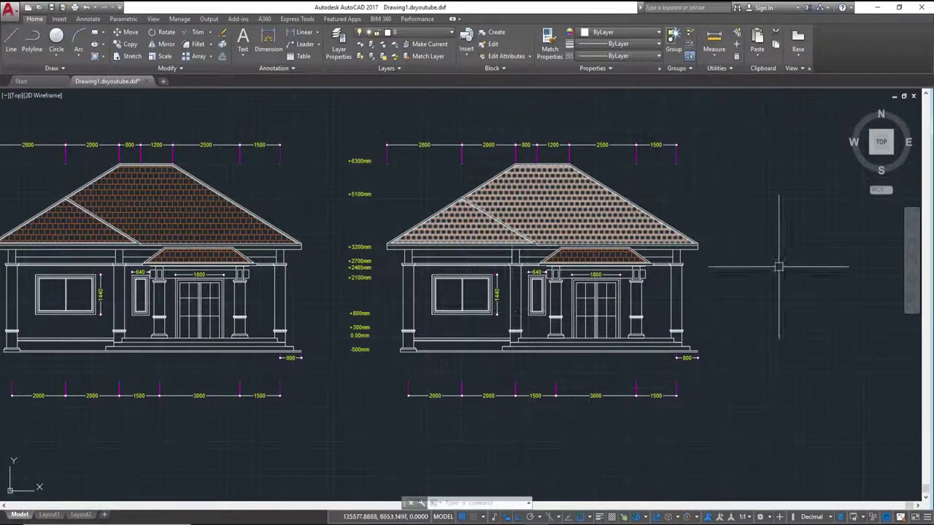
middle_click_drag(761, 241, 769, 265)
scroll(770, 267, "up", 2)
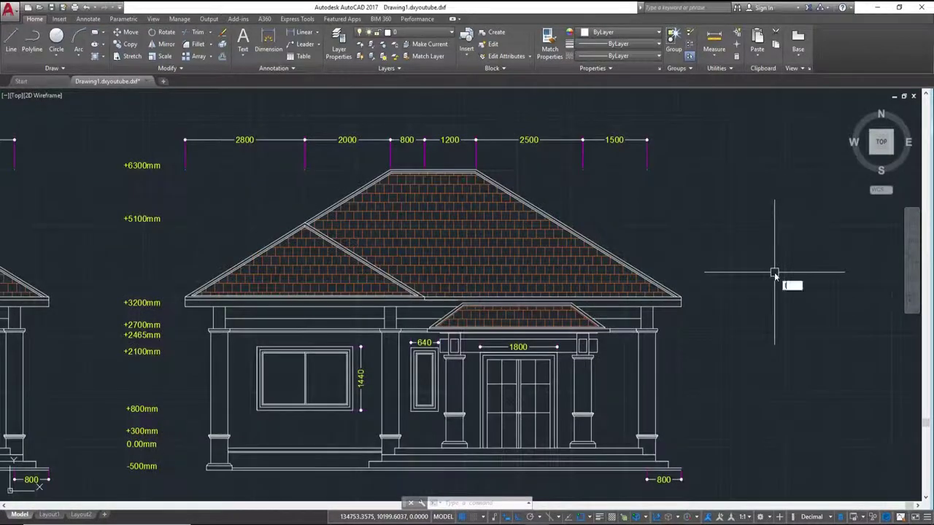
- Isolate the roof hatch's layers with LAYISO by picking the roof hatch
type("La")
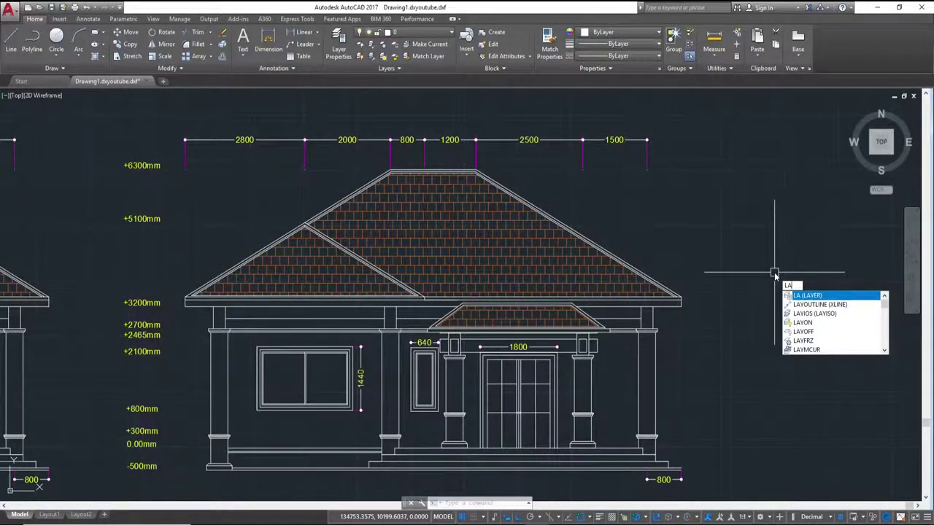
type("yi")
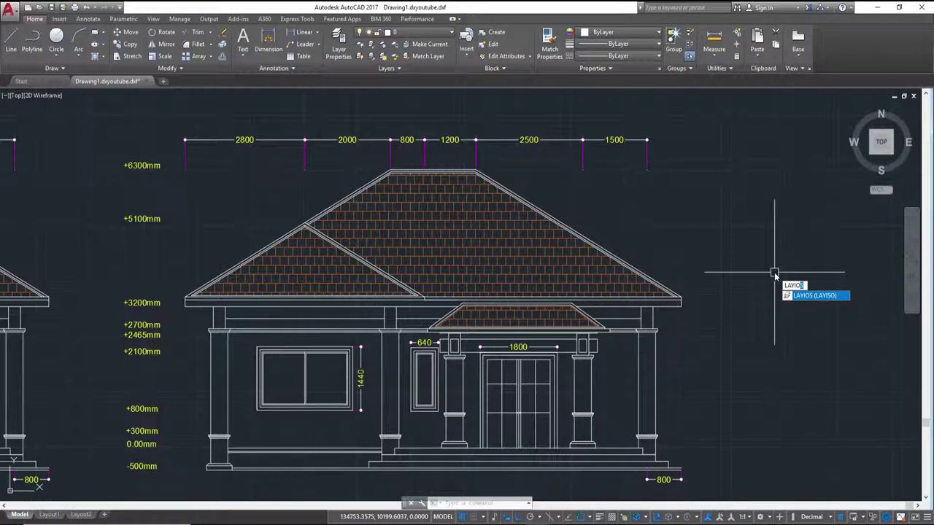
key("Return")
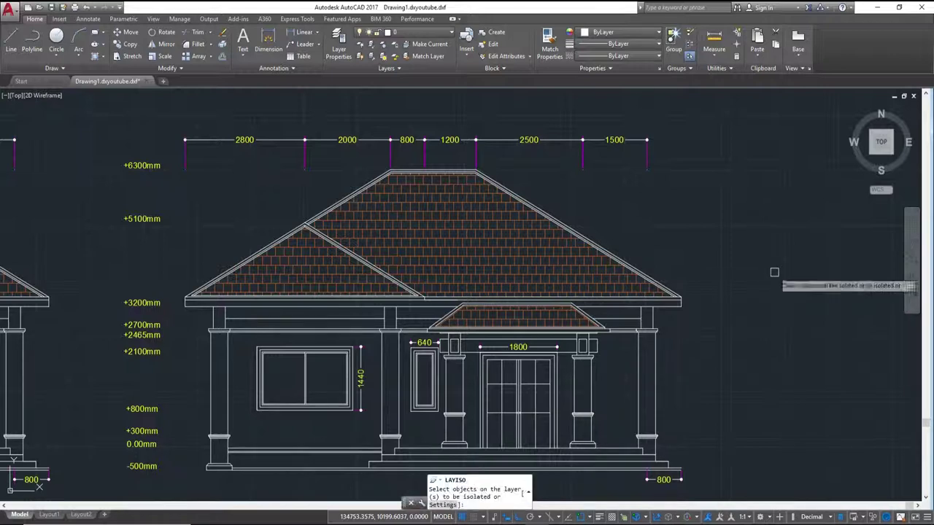
left_click(539, 260)
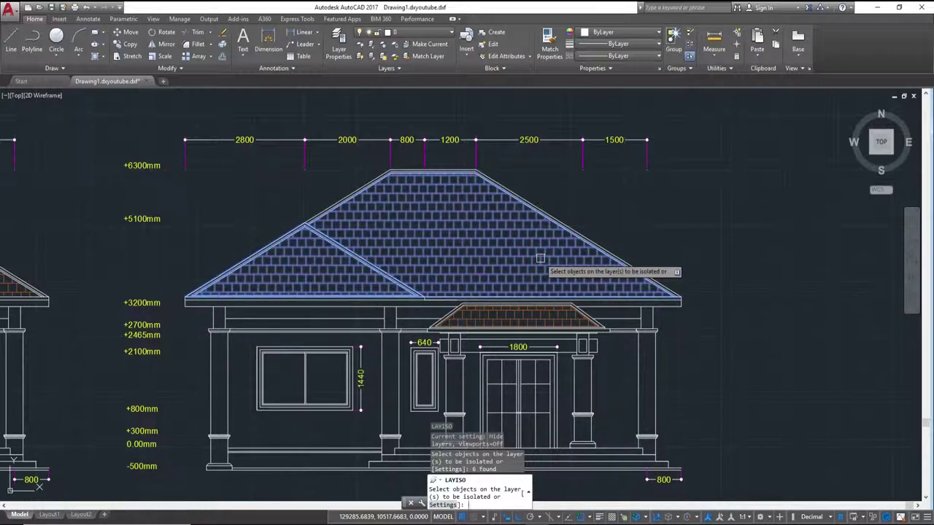
key("Return")
scroll(522, 263, "down", 6)
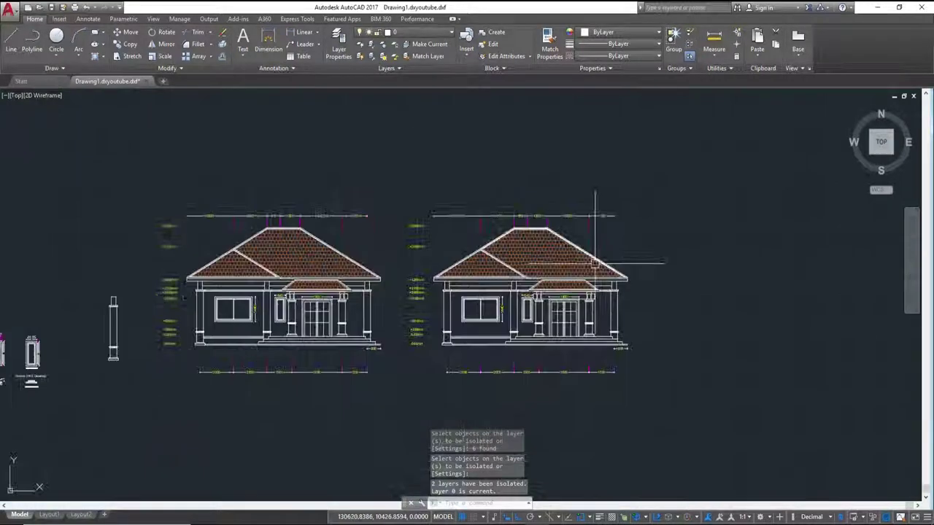
scroll(598, 208, "up", 4)
scroll(555, 273, "down", 7)
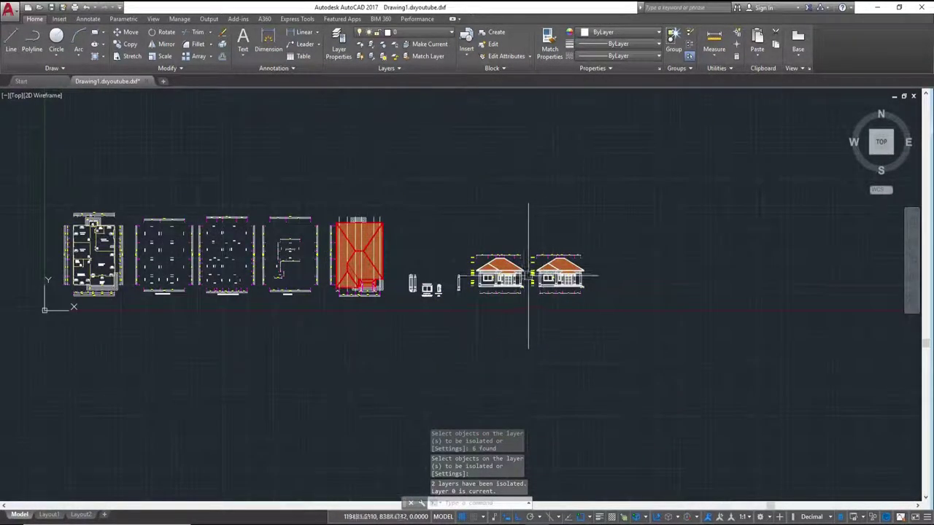
scroll(211, 260, "up", 4)
scroll(211, 260, "down", 2)
scroll(237, 266, "down", 3)
scroll(559, 285, "up", 4)
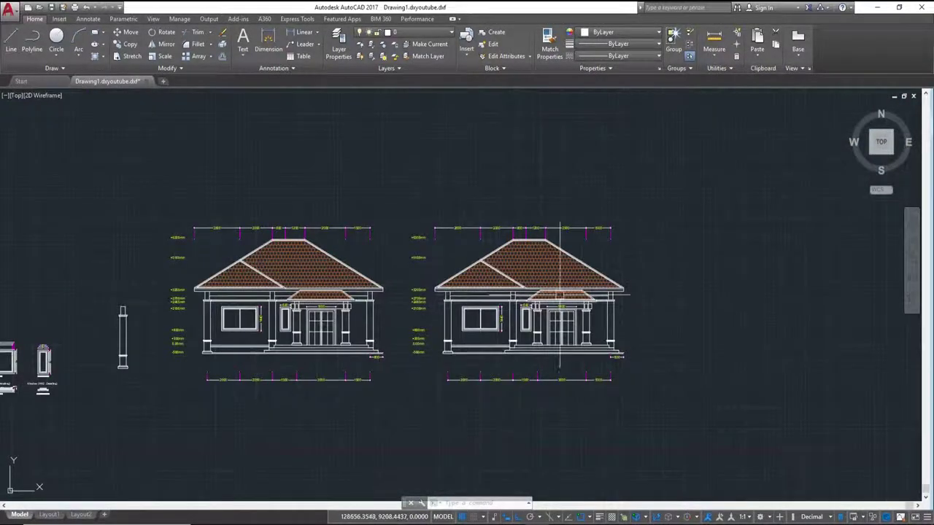
scroll(560, 295, "up", 4)
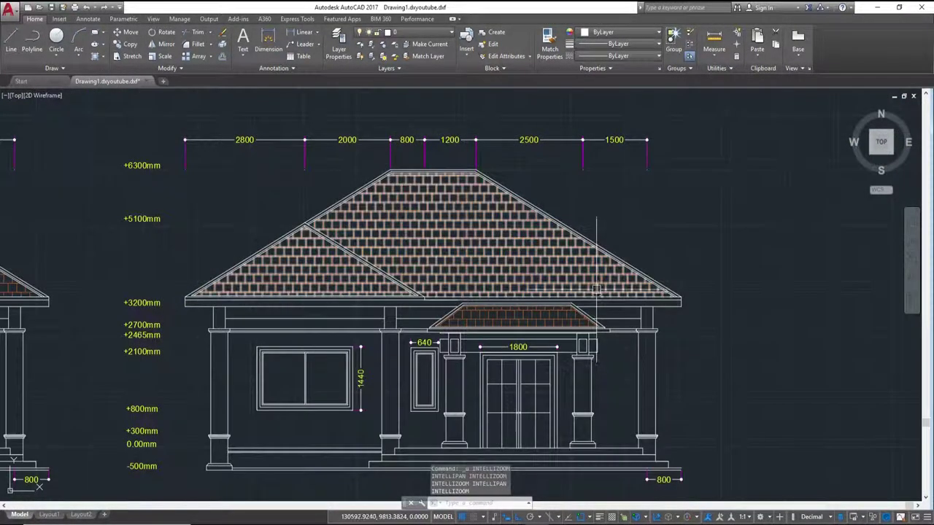
- Turn every layer back on with LAYON
type("y")
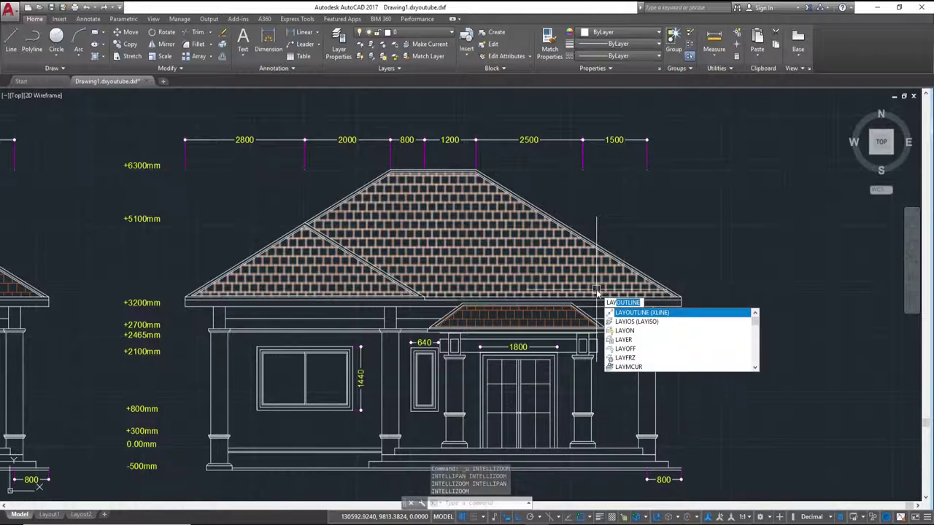
type("on")
key("Return")
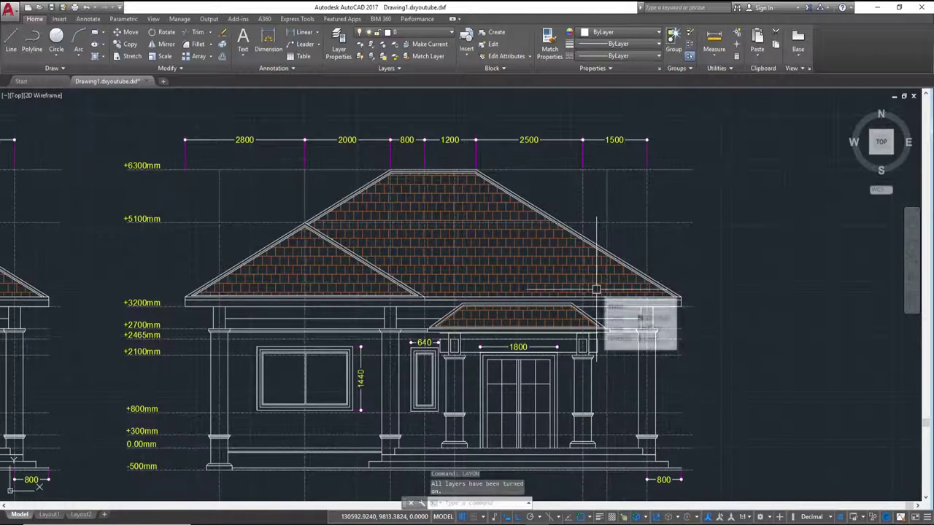
scroll(527, 250, "down", 6)
middle_click_drag(613, 350, 671, 365)
- Window-select the second house elevation and erase its 318 objects
left_click(675, 367)
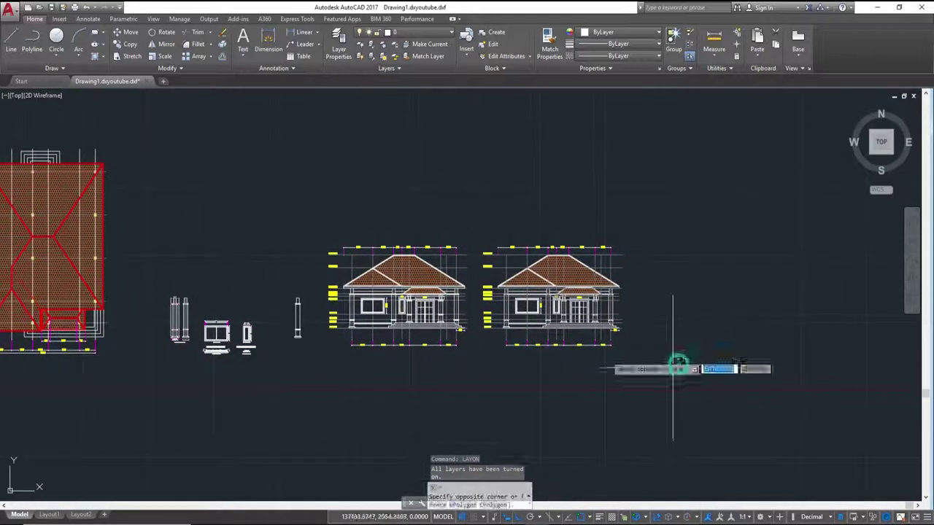
left_click(481, 225)
type("e")
key("Return")
mouse_move(479, 250)
middle_mouse_down()
mouse_move(538, 313)
mouse_move(504, 295)
middle_mouse_up()
scroll(537, 312, "up", 3)
scroll(581, 287, "up", 3)
scroll(581, 287, "down", 3)
scroll(582, 287, "up", 2)
scroll(615, 287, "down", 1)
scroll(457, 309, "down", 1)
middle_click_drag(458, 310, 508, 310)
scroll(534, 293, "up", 2)
scroll(533, 293, "up", 2)
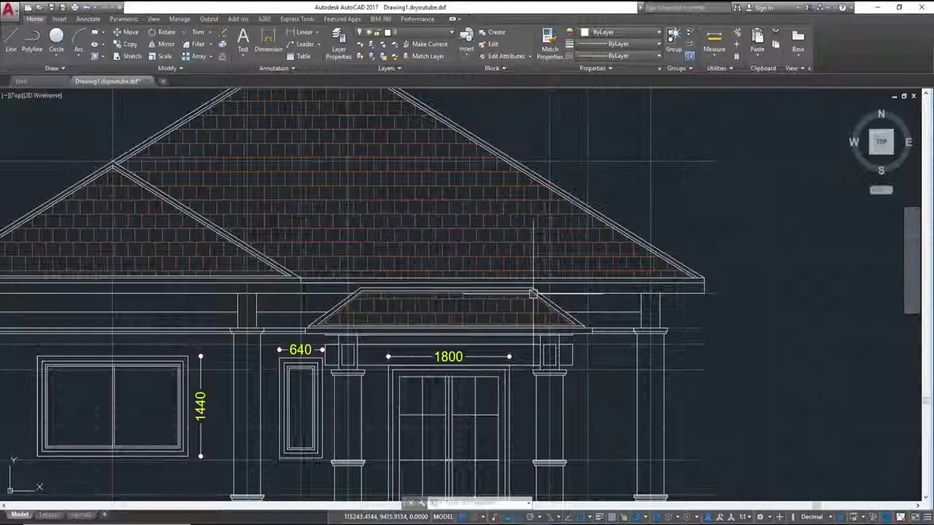
scroll(533, 293, "down", 4)
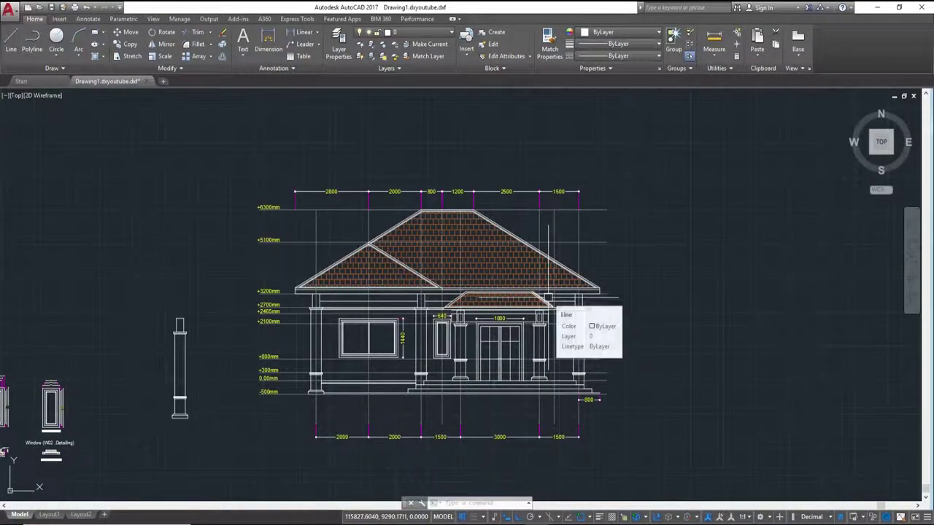
type("LA")
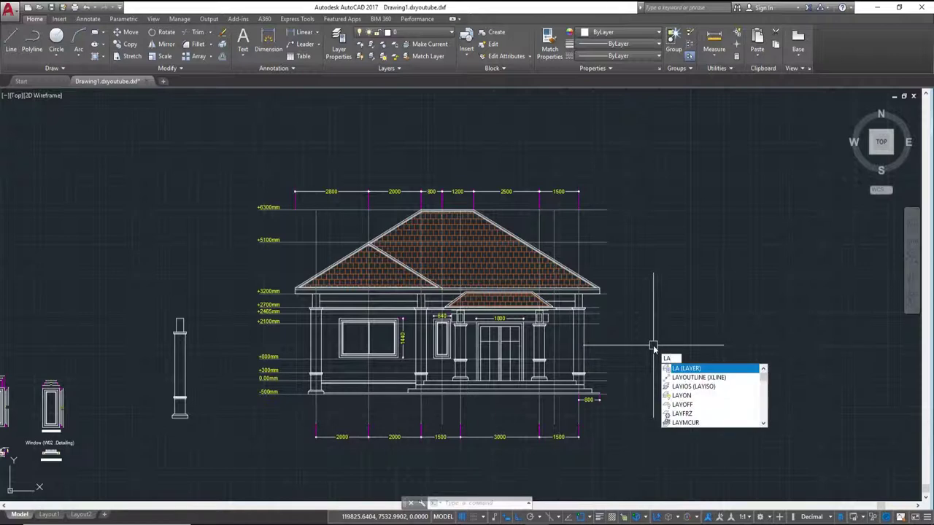
- Start LAYISO and pick the +800mm gridline and a vertical column line
type("y")
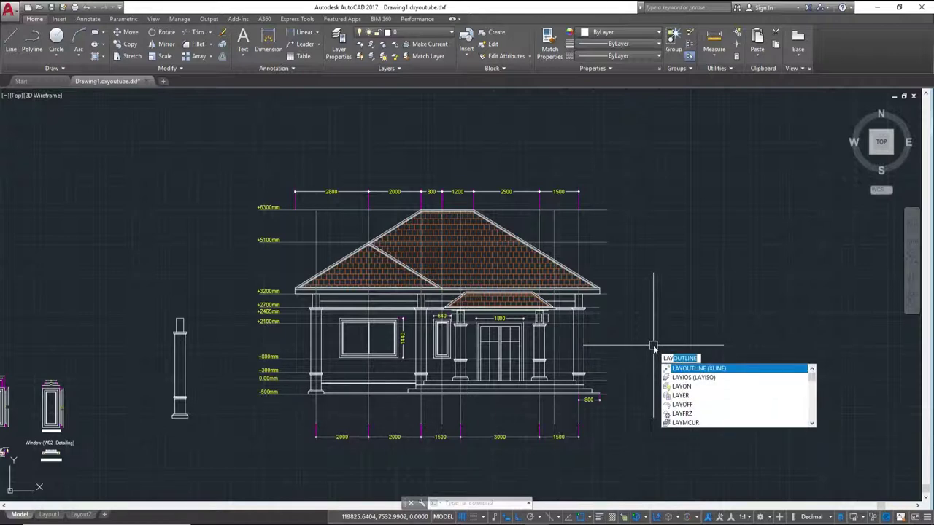
type("i")
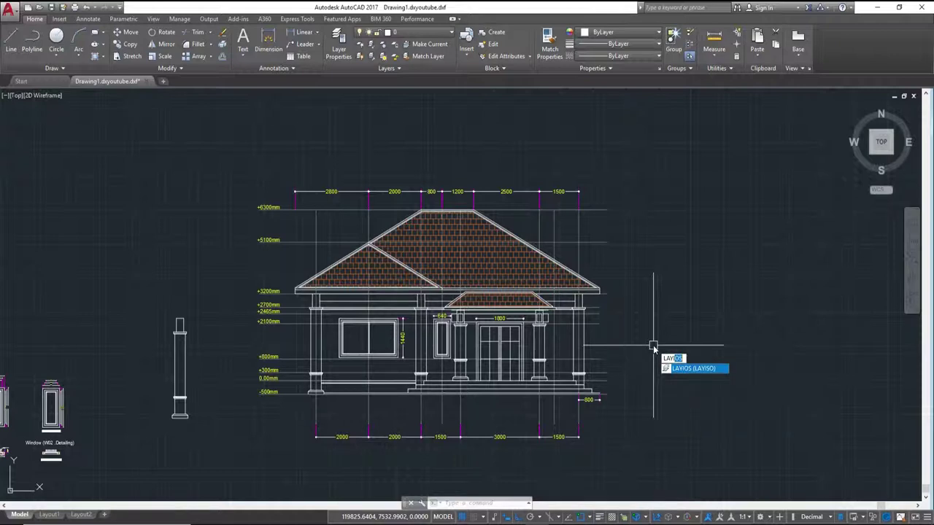
key("Return")
scroll(576, 373, "up", 4)
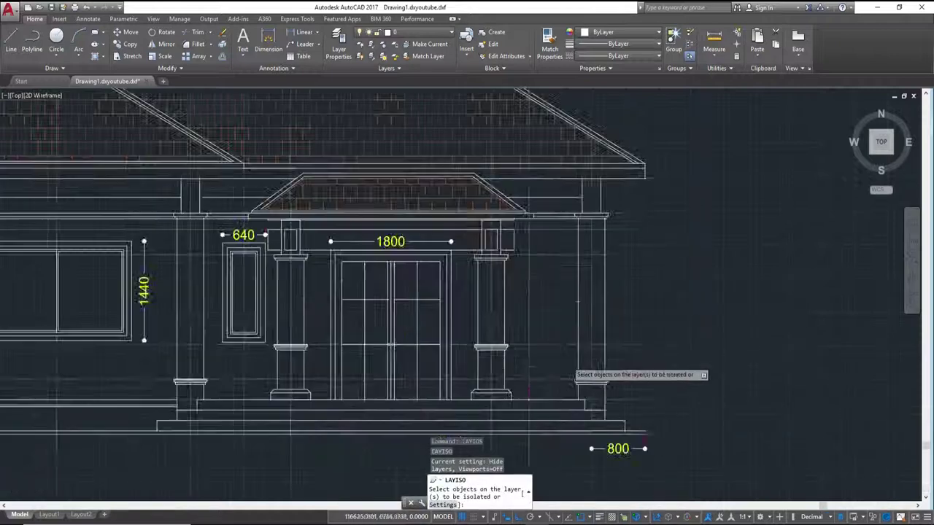
scroll(565, 342, "up", 2)
left_click(561, 337)
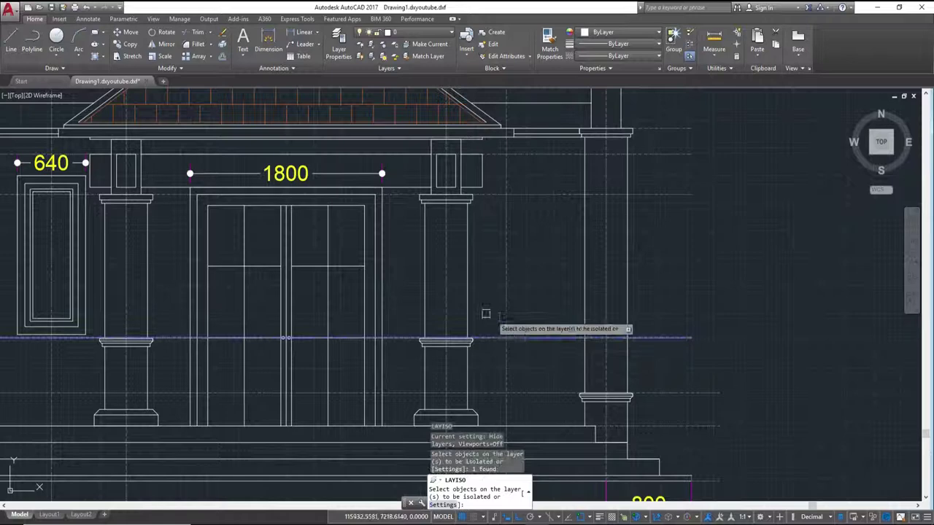
left_click(469, 299)
scroll(466, 294, "down", 4)
- Add the 2800 dimension and another top object, then isolate the picked layers
middle_click_drag(467, 294, 585, 315)
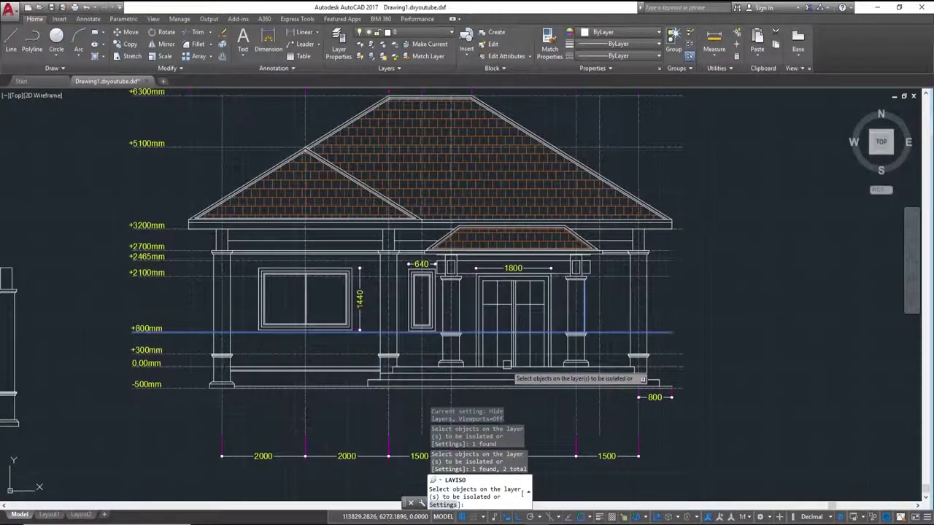
scroll(370, 308, "up", 2)
scroll(383, 347, "up", 2)
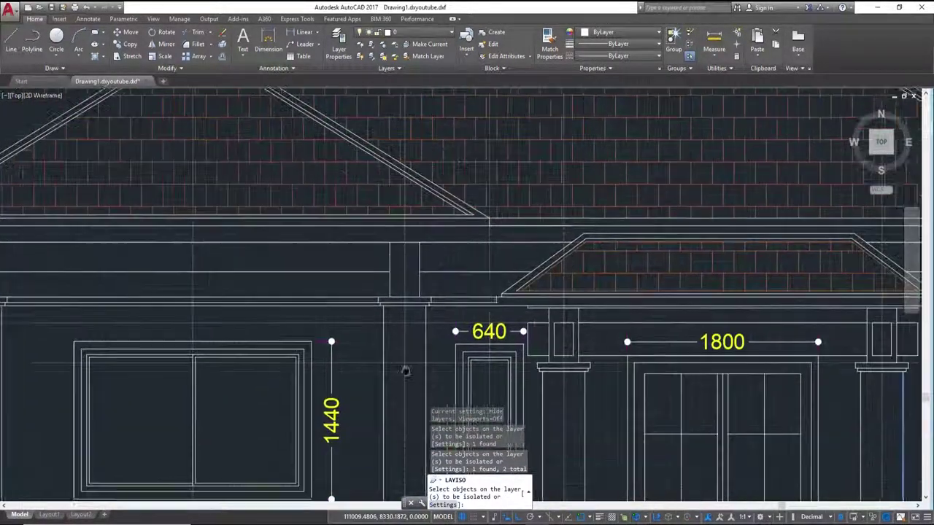
scroll(430, 314, "down", 4)
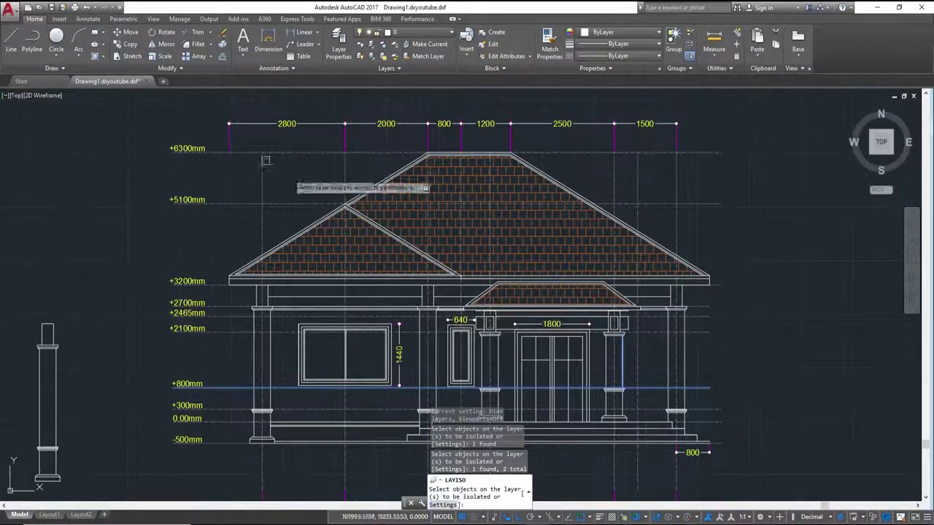
left_click(228, 137)
left_click(199, 141)
key("Return")
scroll(350, 243, "down", 2)
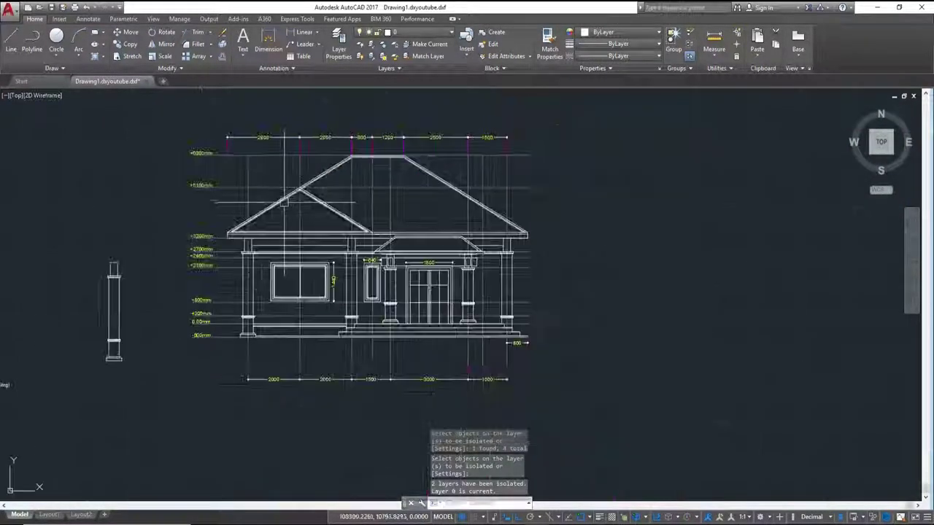
scroll(350, 242, "down", 1)
- Copy the hatch-free elevation (312 objects) to a spot right of the original
left_click(517, 360)
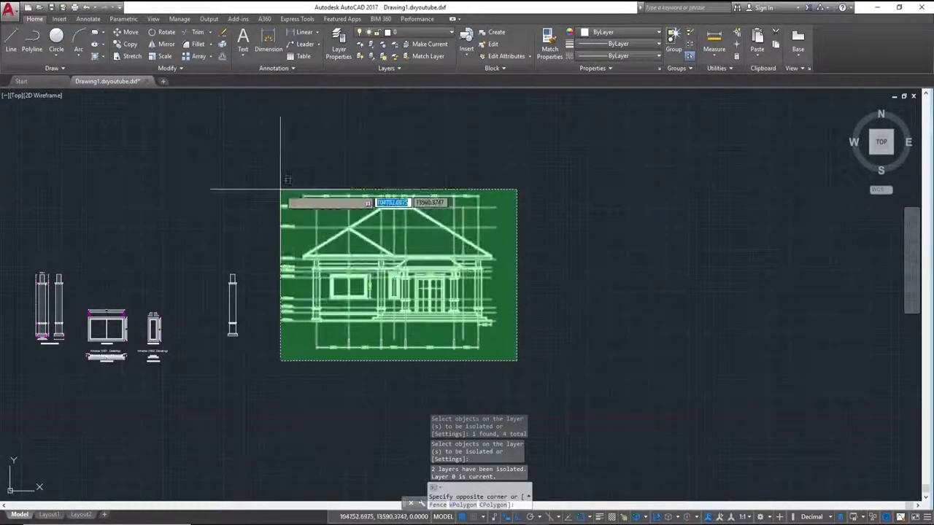
left_click(268, 164)
type("o")
key("Return")
left_click(347, 212)
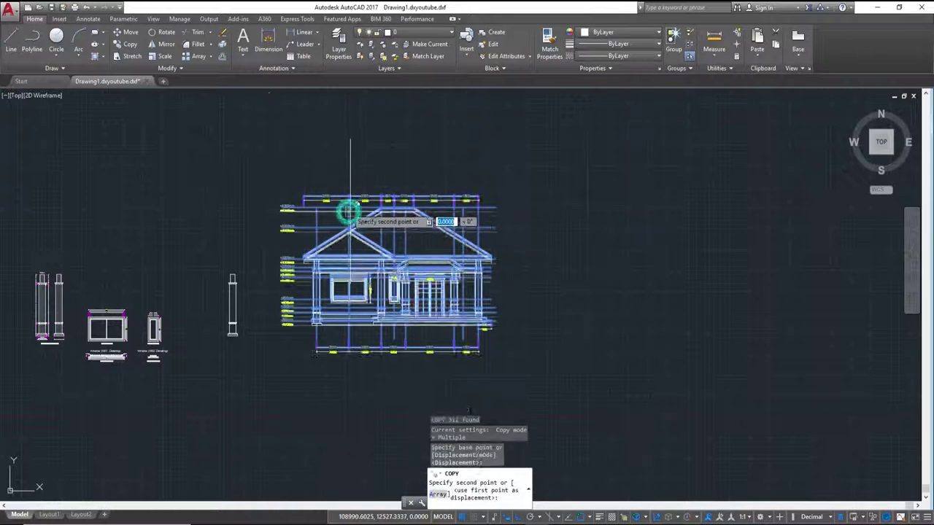
left_click(631, 211)
key("Escape")
type("LAo")
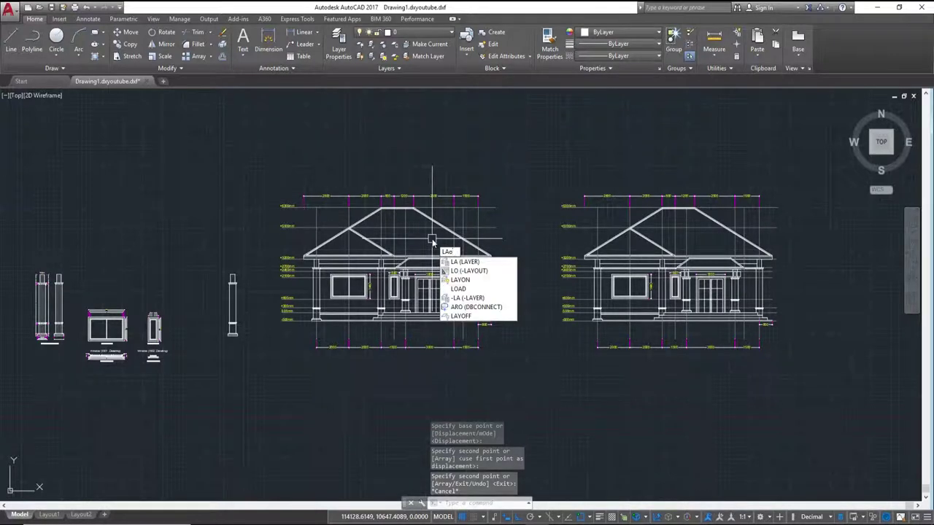
- Restore all layers with LAYON, then zoom to the unhatched copy on the right
key("BackSpace")
type("YO")
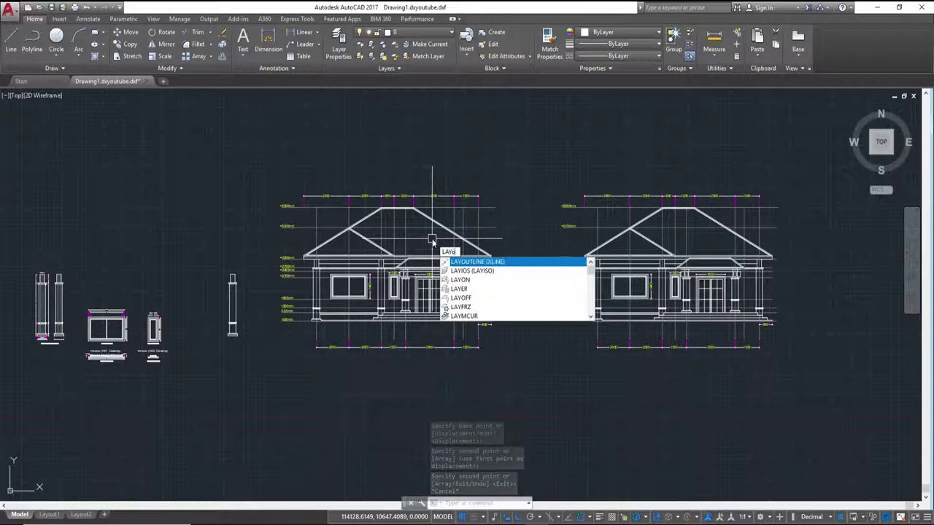
type("N")
key("Return")
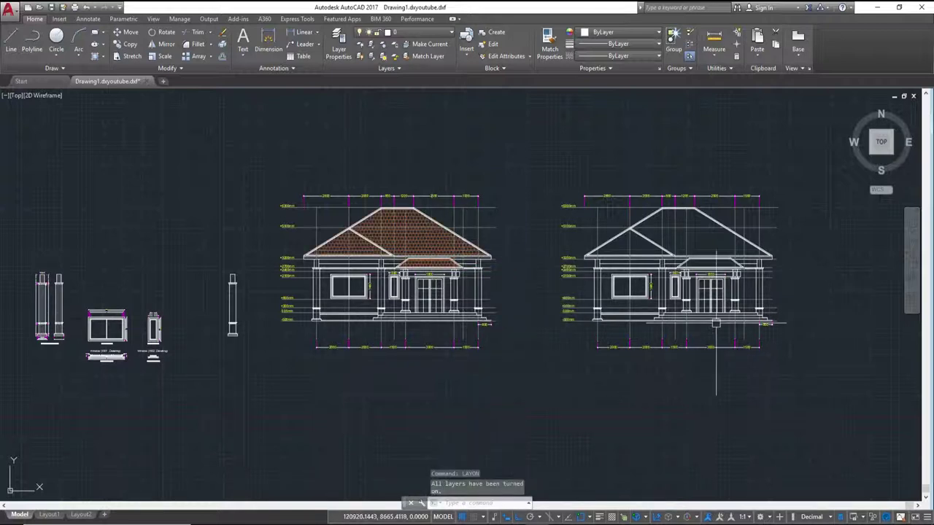
scroll(722, 310, "up", 2)
middle_click_drag(722, 310, 503, 350)
scroll(475, 306, "up", 2)
scroll(475, 306, "down", 2)
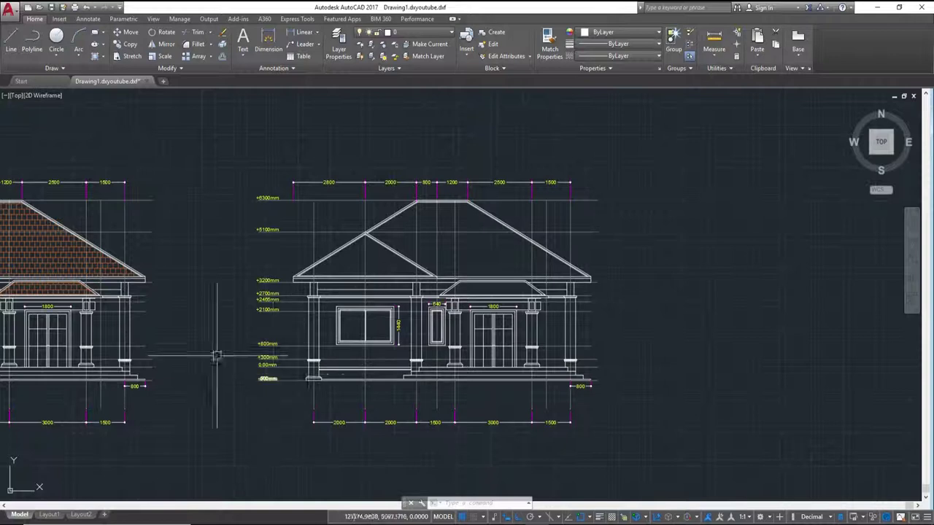
- Turn off layer GL by picking its ground line with LAYOFF
type("l")
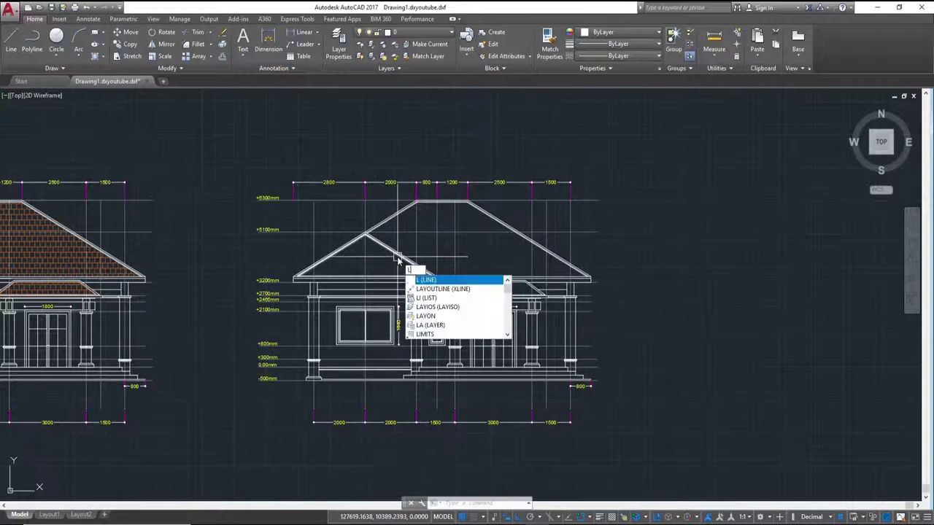
type("y")
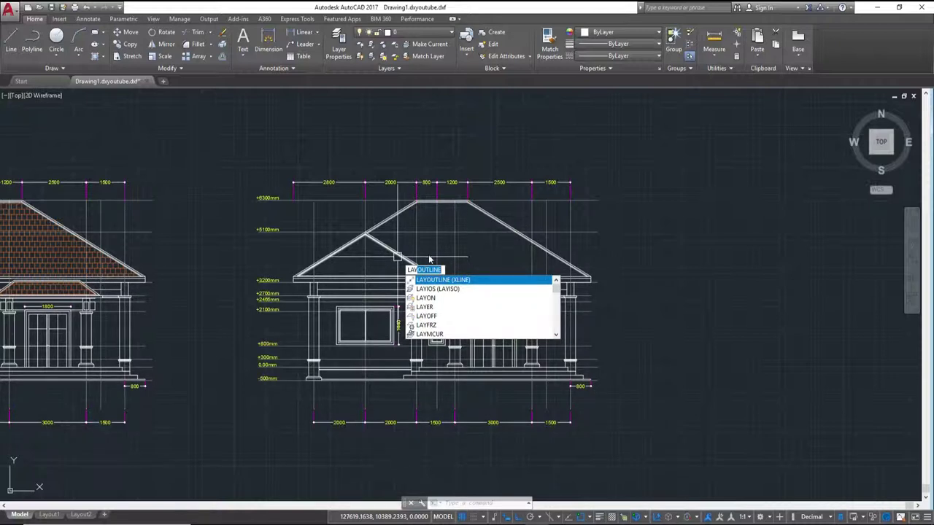
type("o")
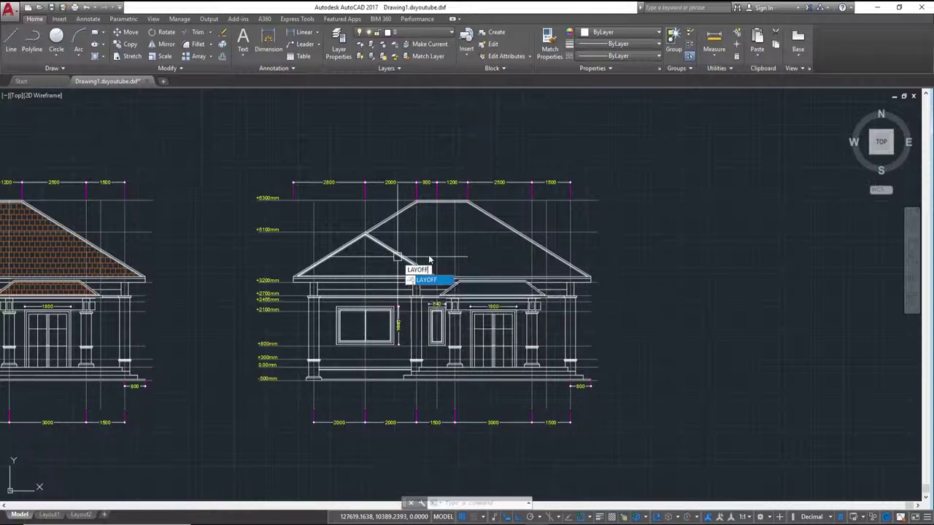
key("Return")
scroll(429, 259, "up", 4)
left_click(422, 197)
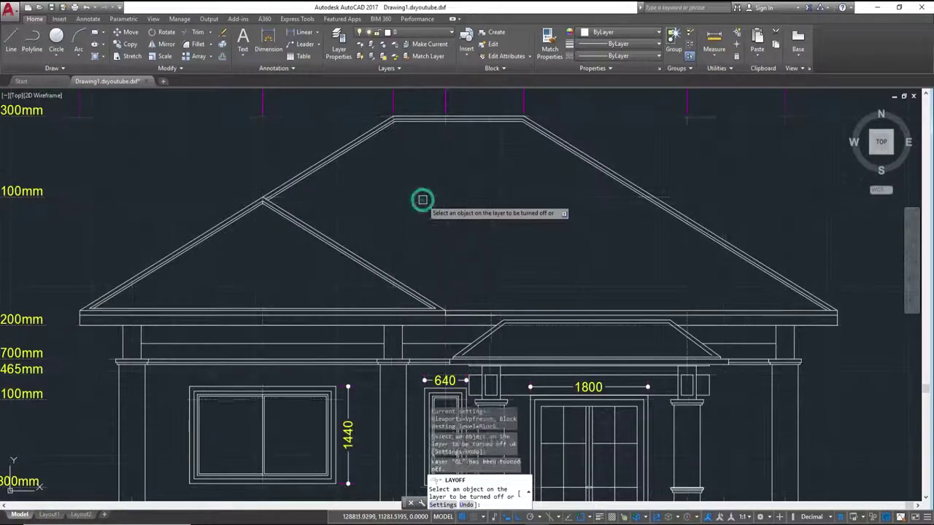
scroll(423, 201, "down", 2)
scroll(419, 212, "up", 3)
mouse_move(416, 215)
middle_mouse_down()
mouse_move(409, 232)
mouse_move(424, 232)
middle_mouse_up()
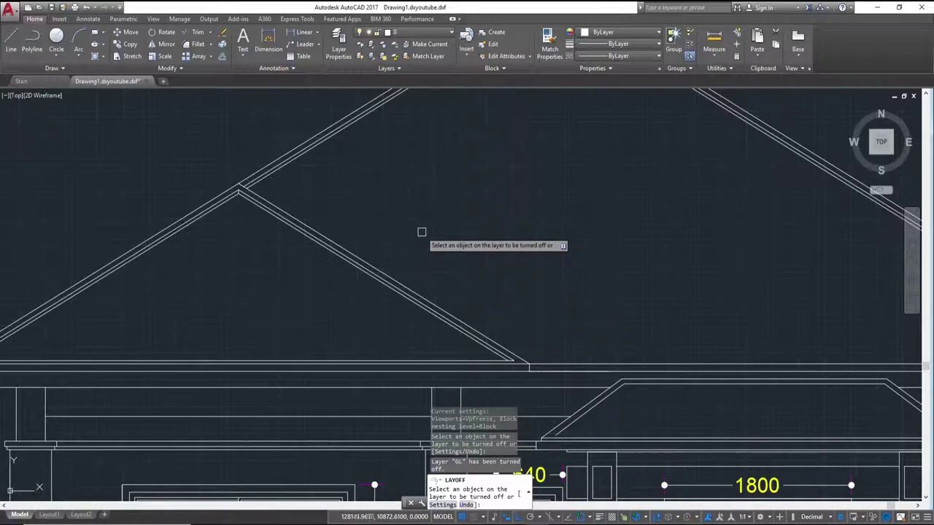
key("Escape")
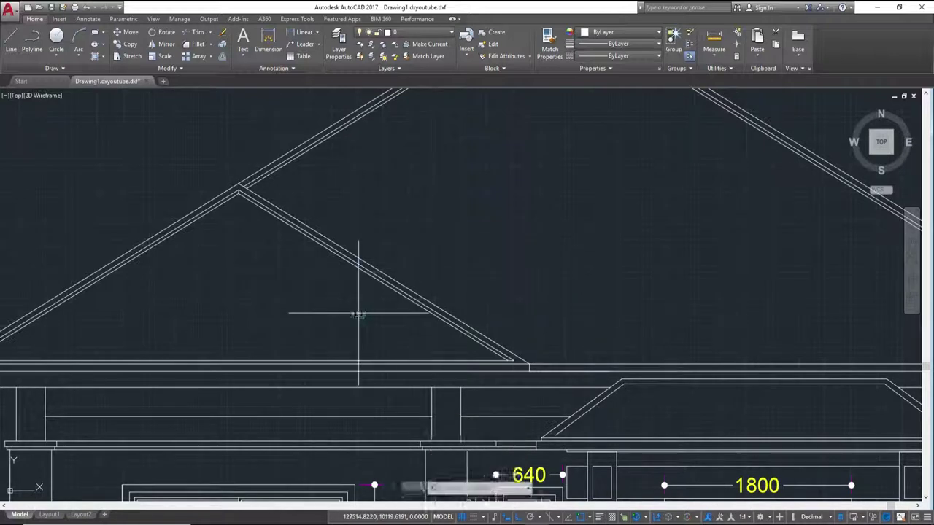
left_click(403, 246)
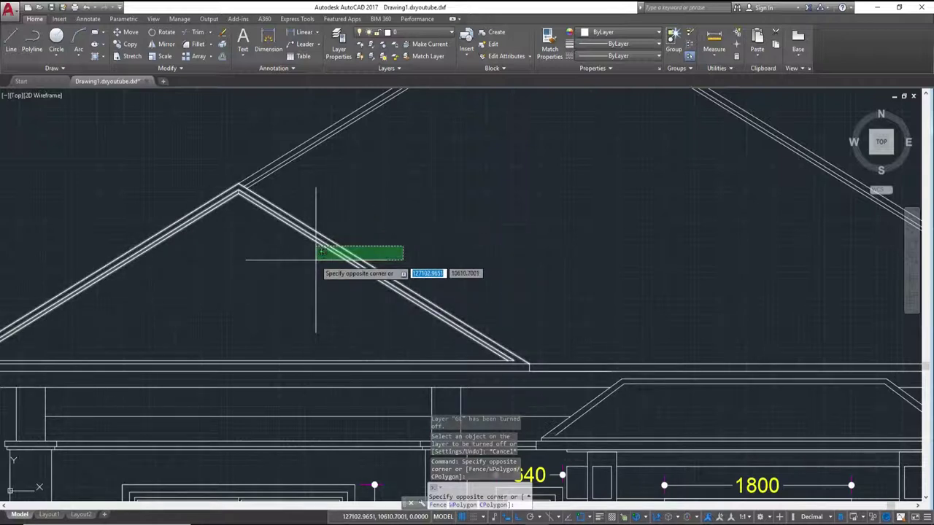
- Erase the inner gable polyline and the leftover short line from the main roof
left_click(315, 256)
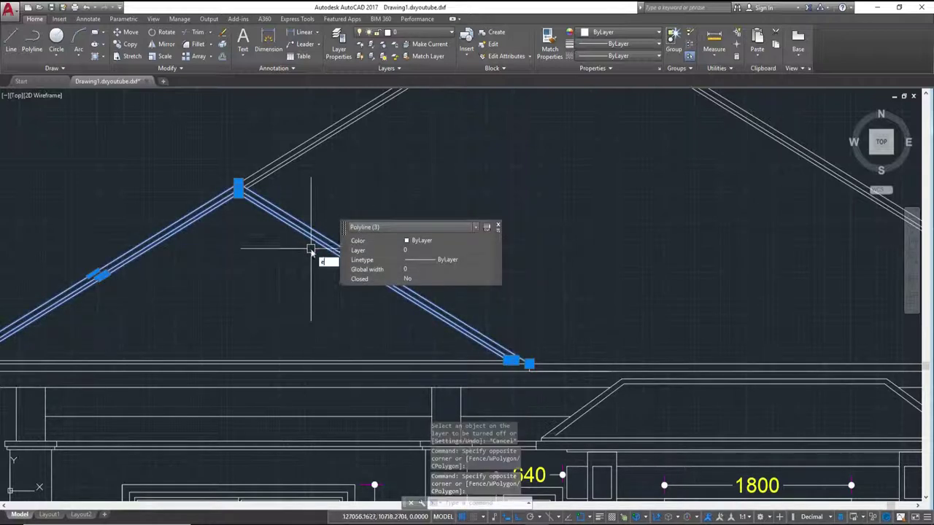
type("e")
key("Return")
scroll(348, 258, "up", 3)
scroll(328, 183, "up", 3)
scroll(350, 251, "up", 2)
left_click(350, 251)
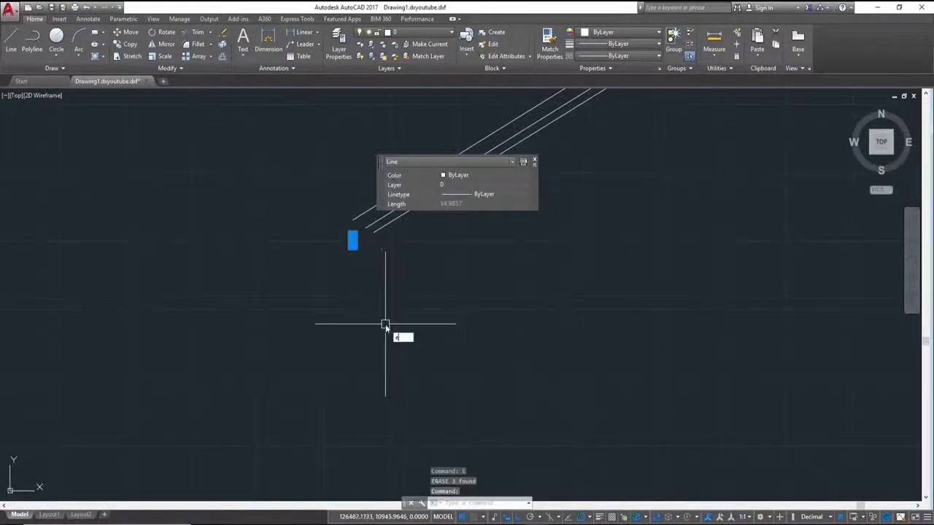
key("Return")
scroll(385, 319, "down", 3)
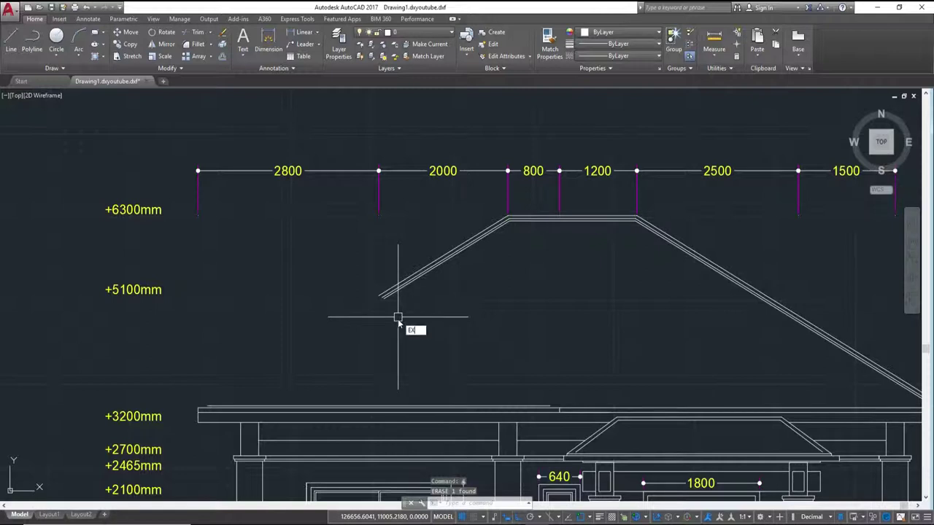
- Extend both main roof slopes down to the +3200 eave line
key("Return")
left_click(441, 300)
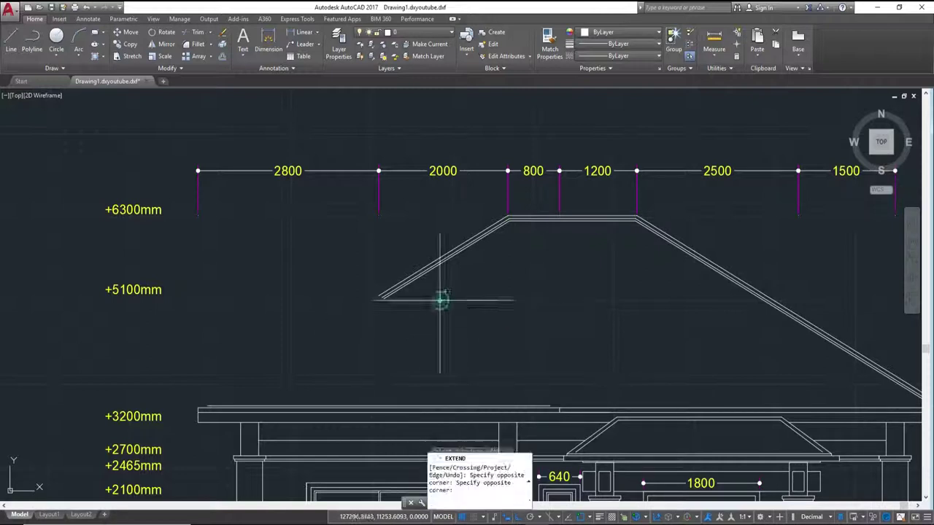
left_click(402, 259)
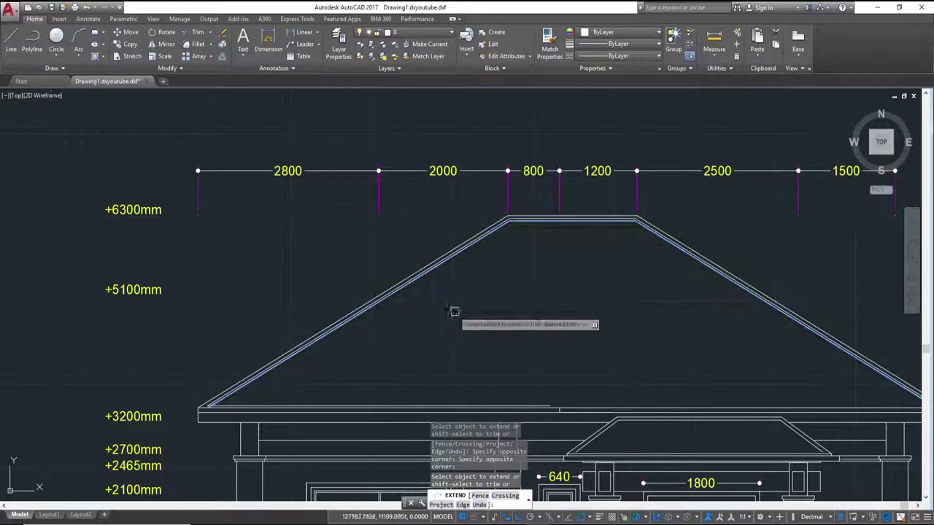
key("Escape")
scroll(379, 355, "down", 2)
scroll(444, 326, "down", 2)
scroll(376, 278, "down", 2)
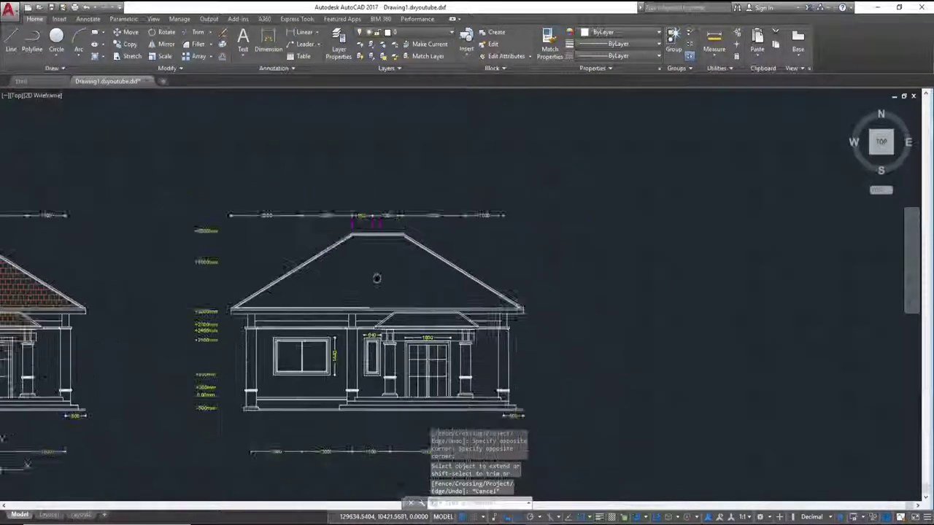
middle_click_drag(376, 278, 339, 248)
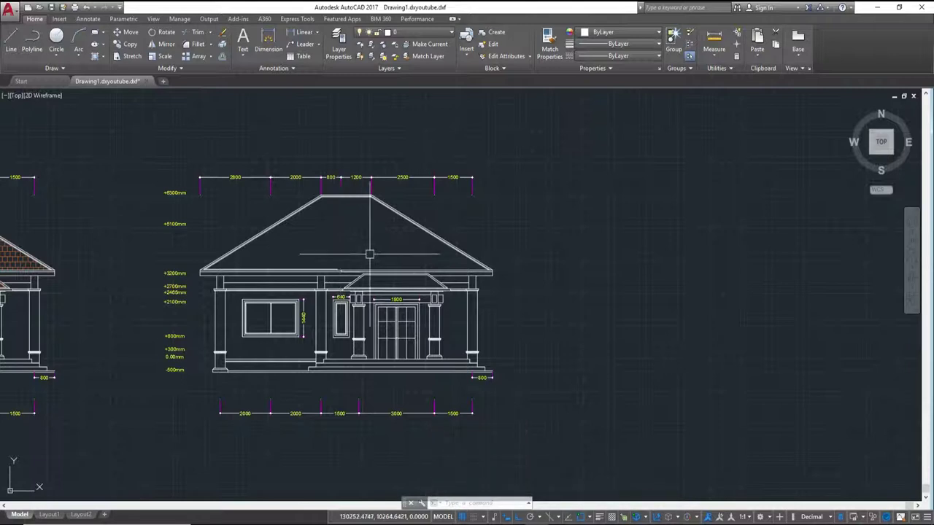
- Erase the porch roof's right-hand diagonal lines
scroll(369, 254, "up", 2)
scroll(437, 248, "up", 2)
scroll(474, 240, "up", 2)
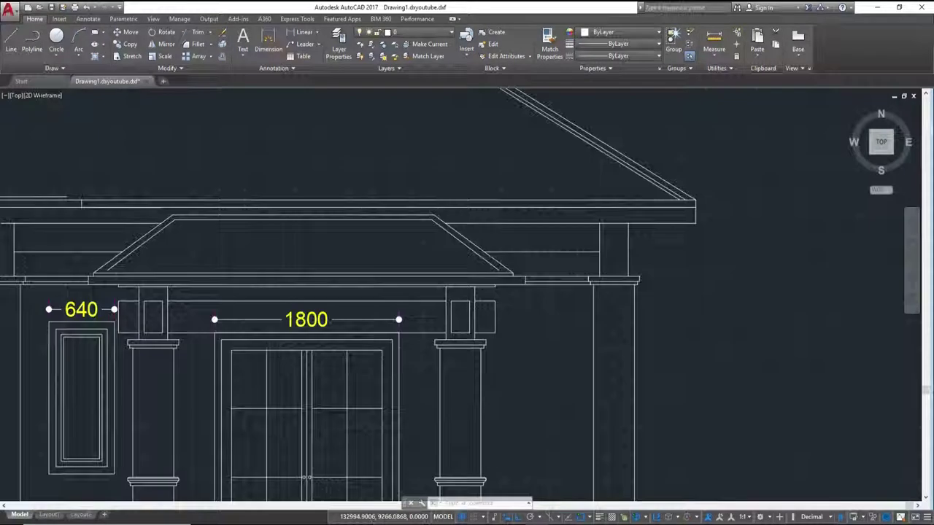
scroll(437, 248, "up", 2)
left_click_drag(475, 236, 379, 254)
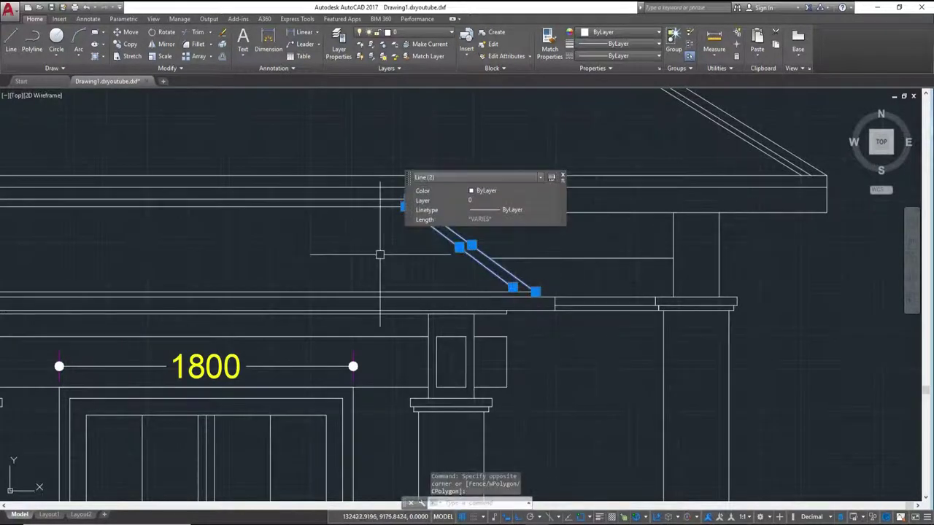
type("e")
key("Return")
- Erase both diagonals of the left porch roof slope
middle_click_drag(402, 262, 495, 264)
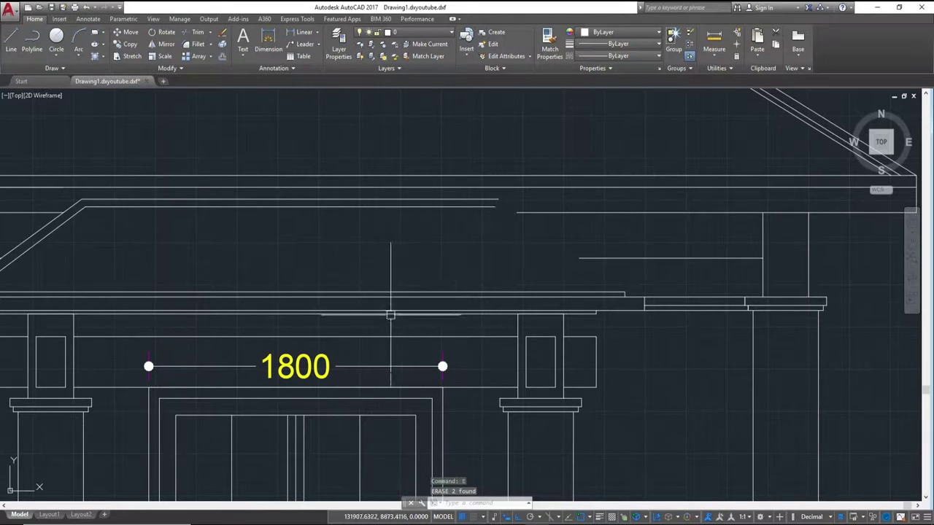
scroll(483, 363, "down", 2)
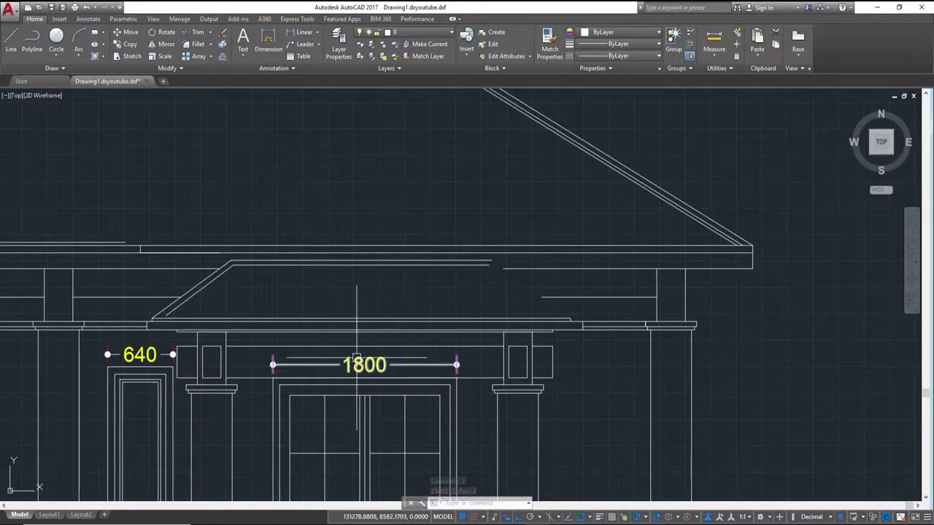
middle_click_drag(333, 358, 340, 333)
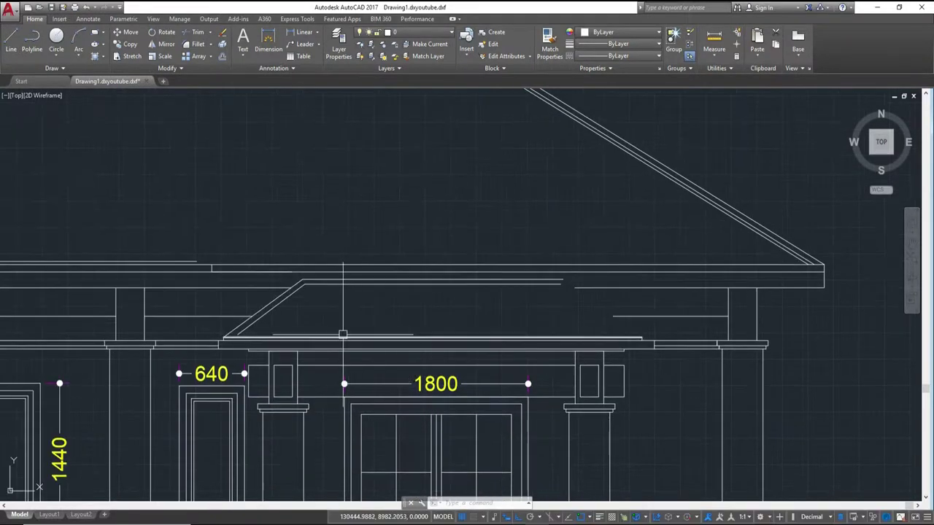
scroll(285, 317, "up", 2)
left_click(310, 330)
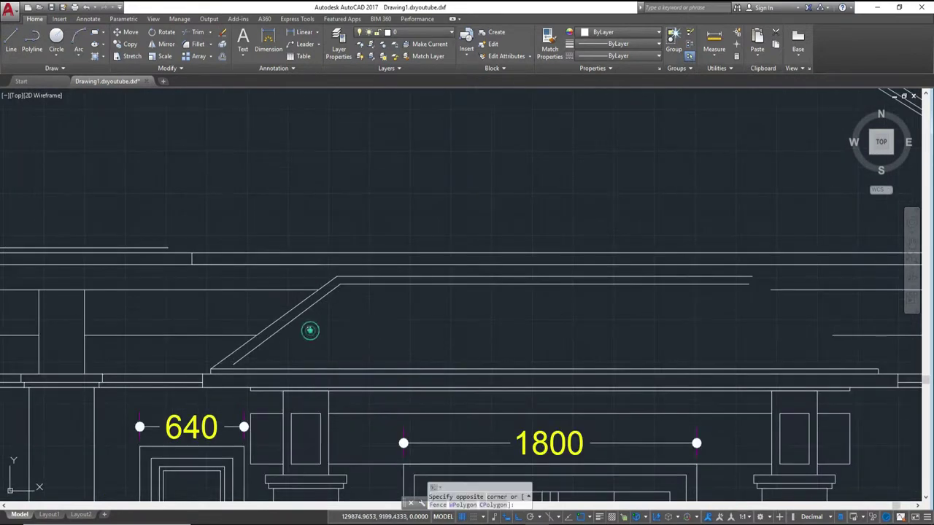
left_click(273, 309)
type("e")
key("Return")
- Erase the two horizontal porch roof lines
middle_click_drag(396, 311, 397, 321)
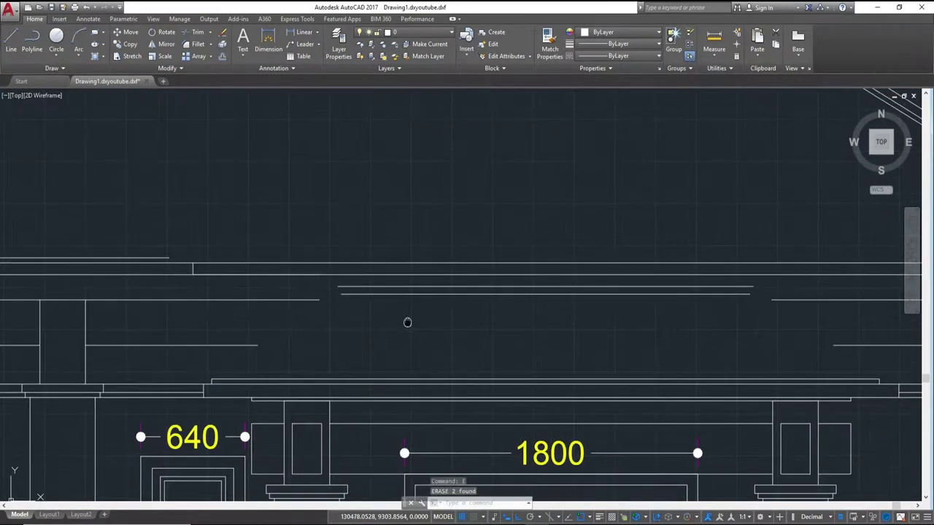
left_click(394, 307)
left_click(367, 286)
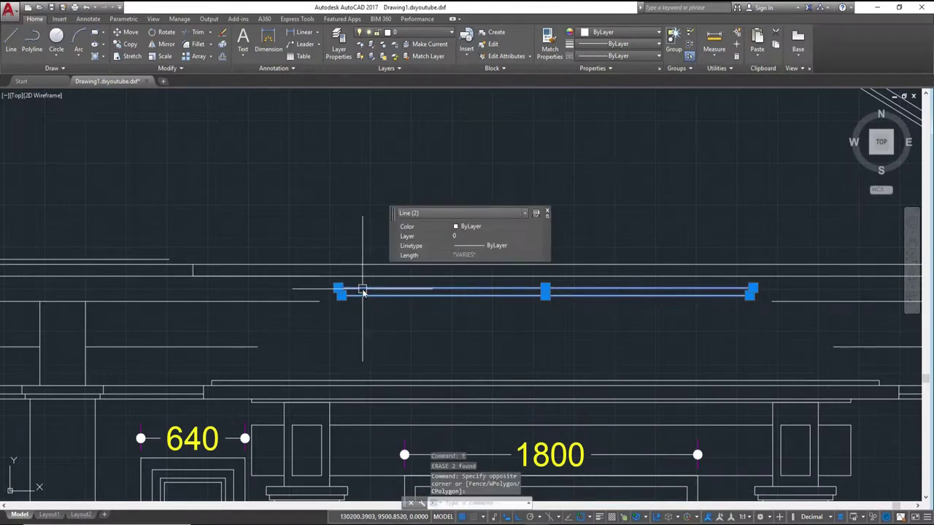
type("e")
key("Return")
scroll(362, 289, "down", 5)
scroll(395, 297, "up", 2)
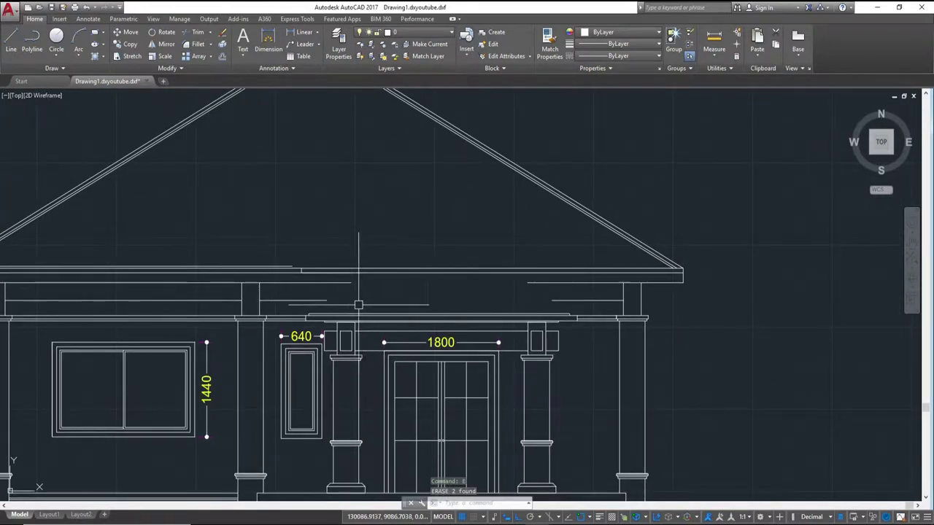
scroll(562, 306, "up", 4)
- Erase the stray horizontal line on the right and the horizontal line above it
left_click(580, 301)
left_click(536, 289)
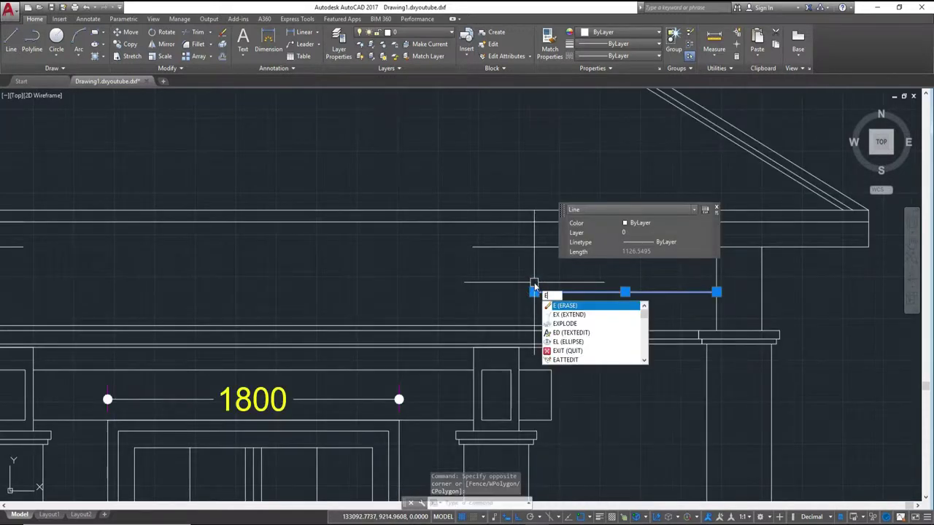
key("Return")
left_click(545, 246)
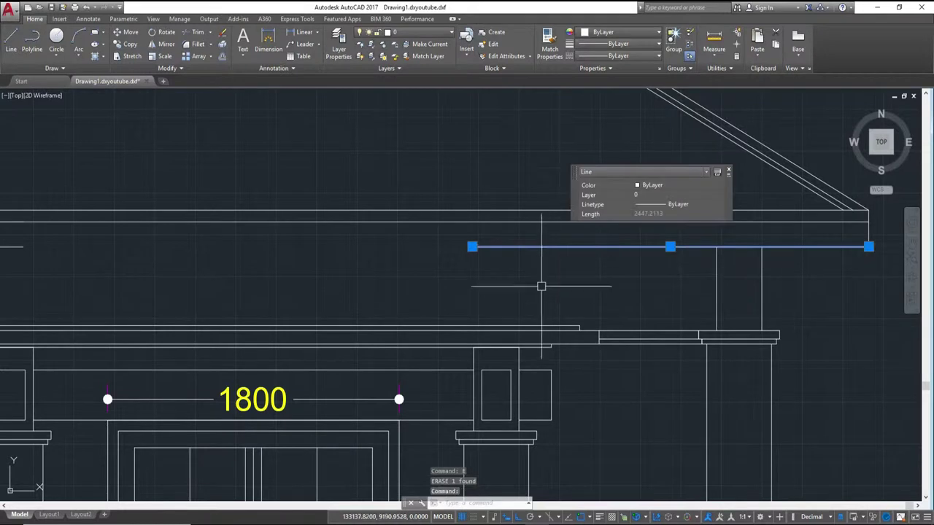
key("Return")
scroll(540, 289, "down", 3)
scroll(521, 285, "up", 2)
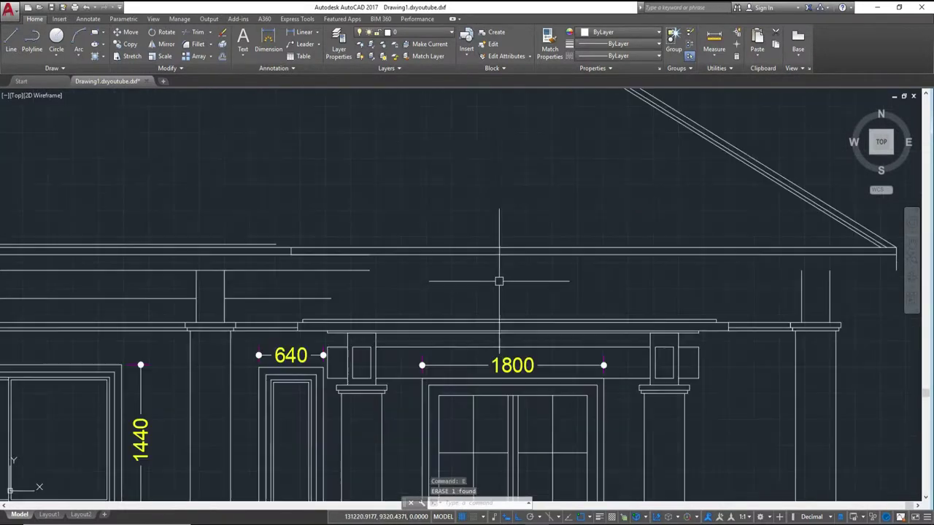
- Extend the upper and lower short beam lines right to the boundary with EX
type("ex")
key("Return")
key("Return")
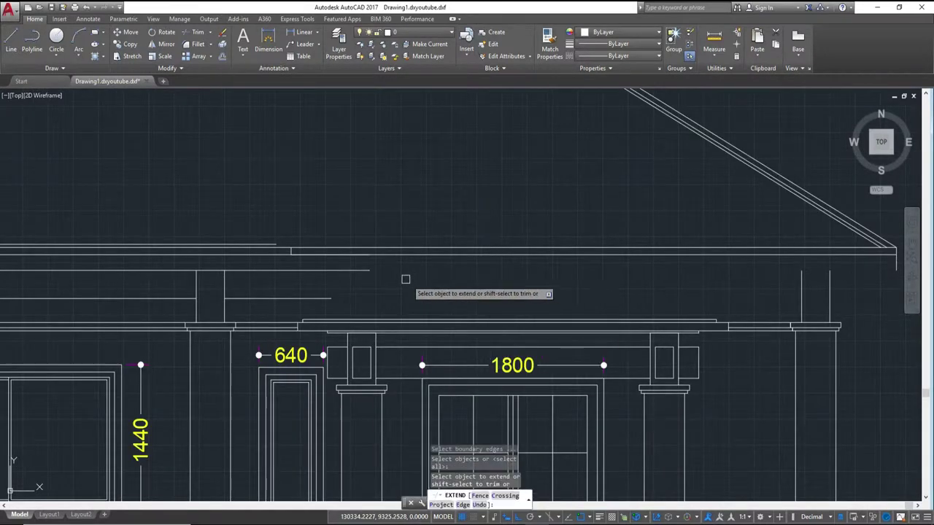
left_click(358, 271)
left_click(322, 296)
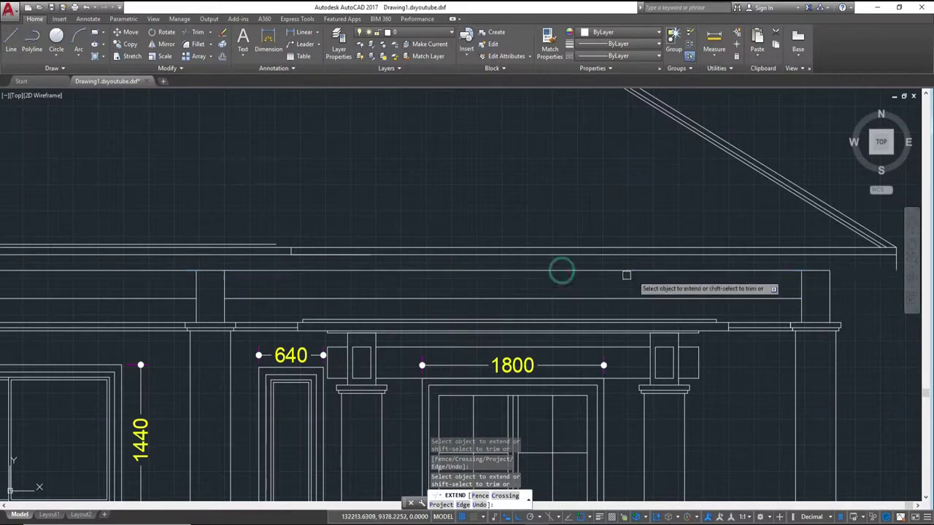
scroll(605, 282, "down", 5)
middle_click_drag(605, 282, 619, 281)
scroll(618, 280, "up", 5)
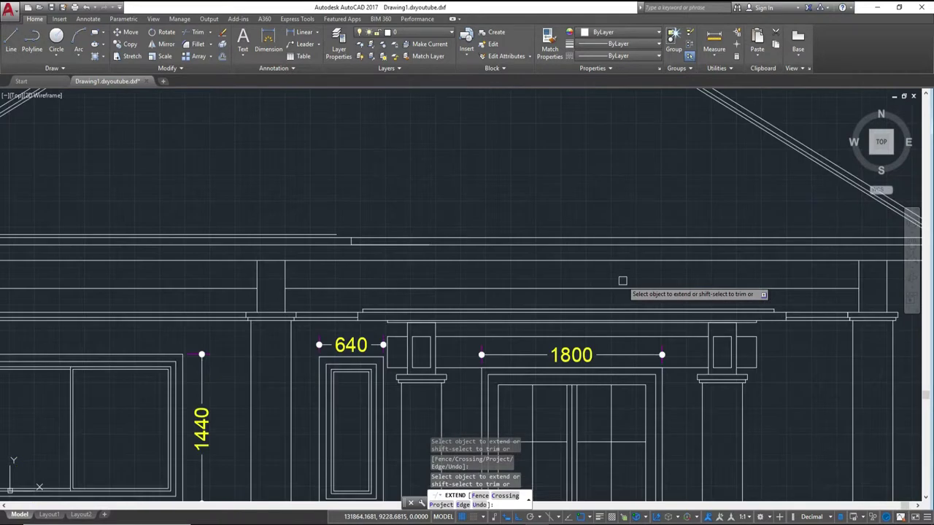
key("Escape")
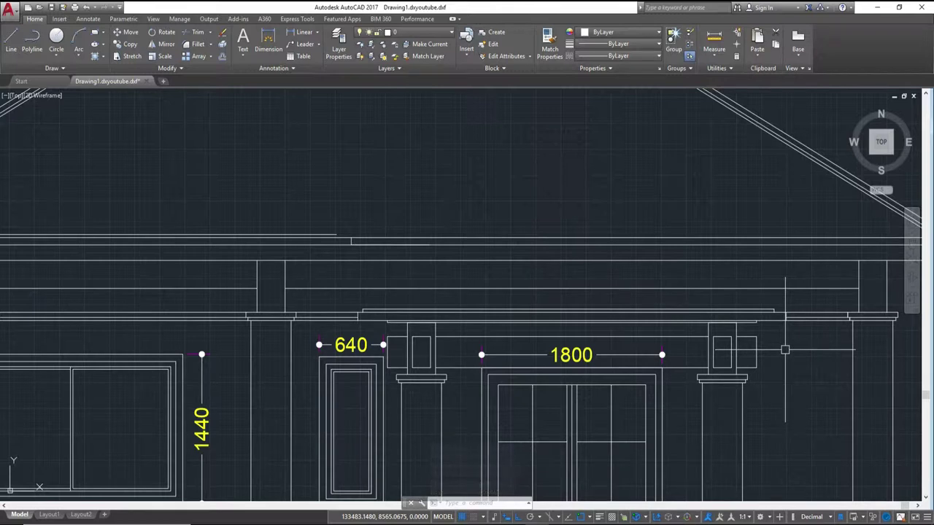
- Erase the seven base lines near the right porch column
scroll(775, 356, "up", 2)
mouse_move(822, 344)
middle_mouse_down()
mouse_move(685, 349)
mouse_move(672, 300)
middle_mouse_up()
scroll(690, 349, "down", 2)
scroll(690, 348, "up", 2)
scroll(690, 349, "down", 2)
scroll(672, 300, "down", 2)
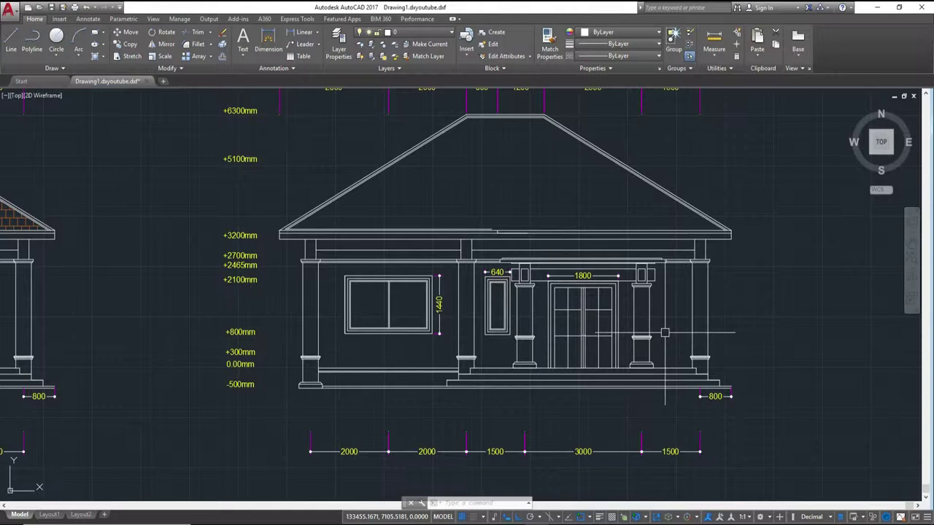
scroll(667, 358, "up", 1)
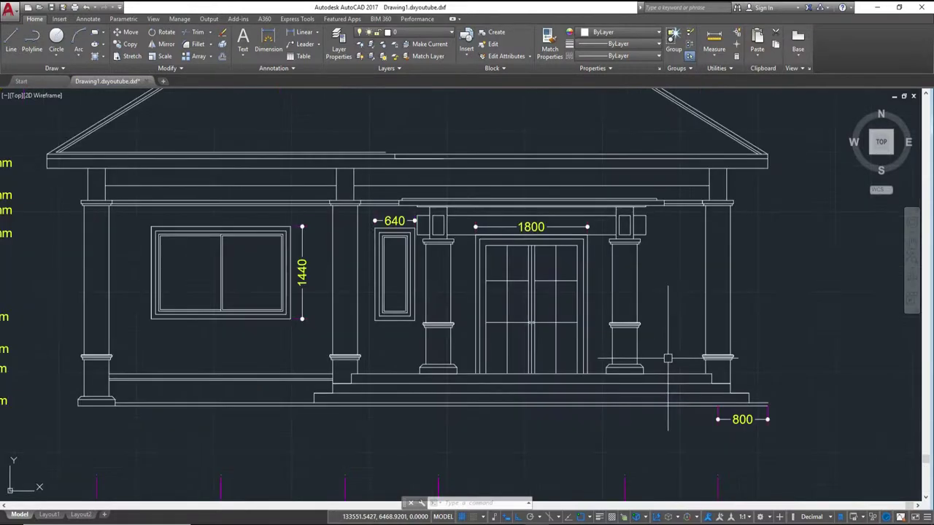
left_click(598, 351)
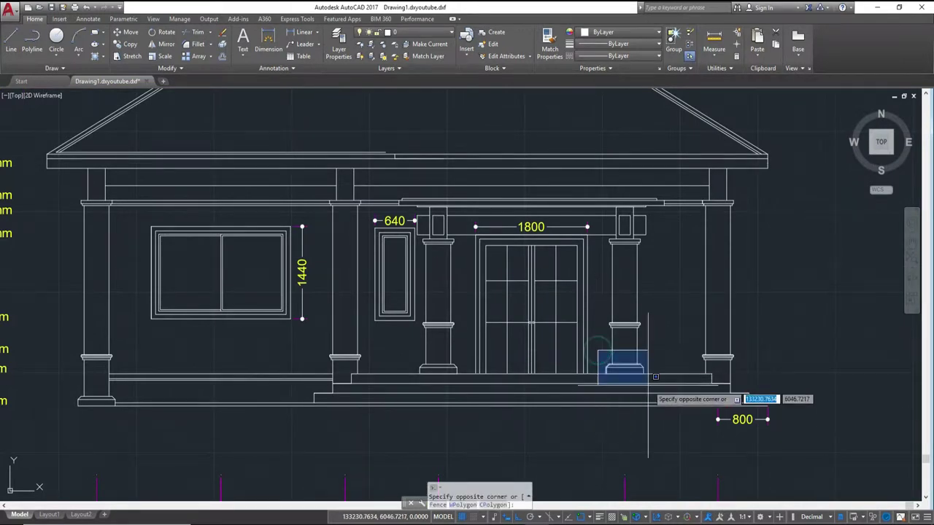
left_click(652, 385)
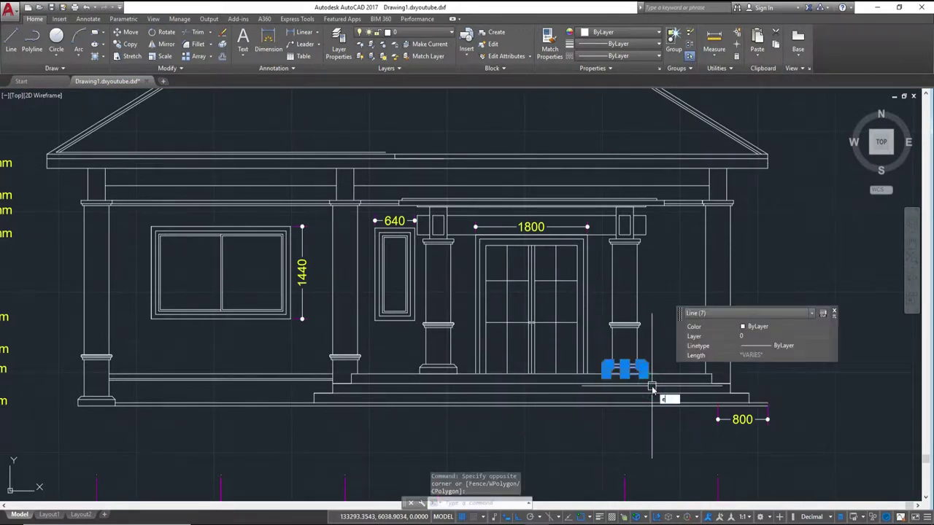
key("Return")
- Erase the front door, side window and inner porch columns (90 objects)
left_click(659, 366)
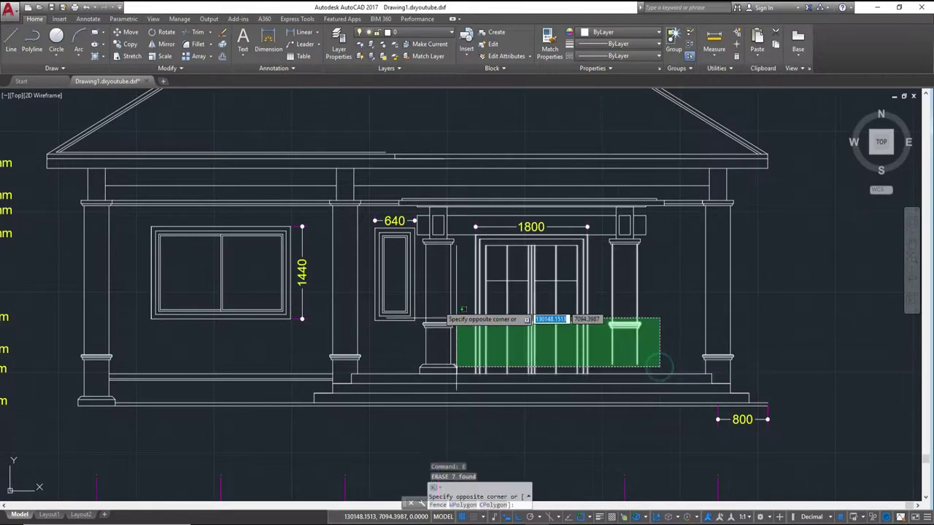
left_click(361, 218)
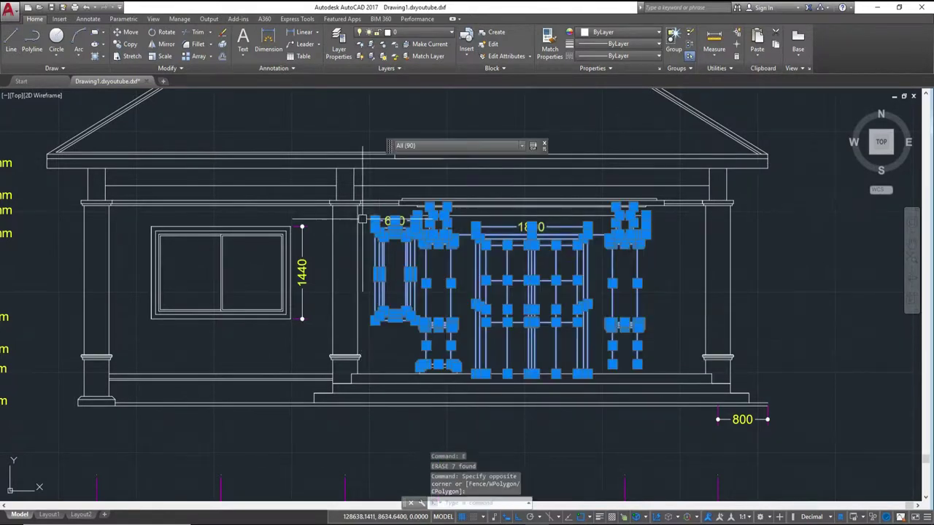
type("e")
key("Return")
middle_click_drag(402, 282, 508, 298)
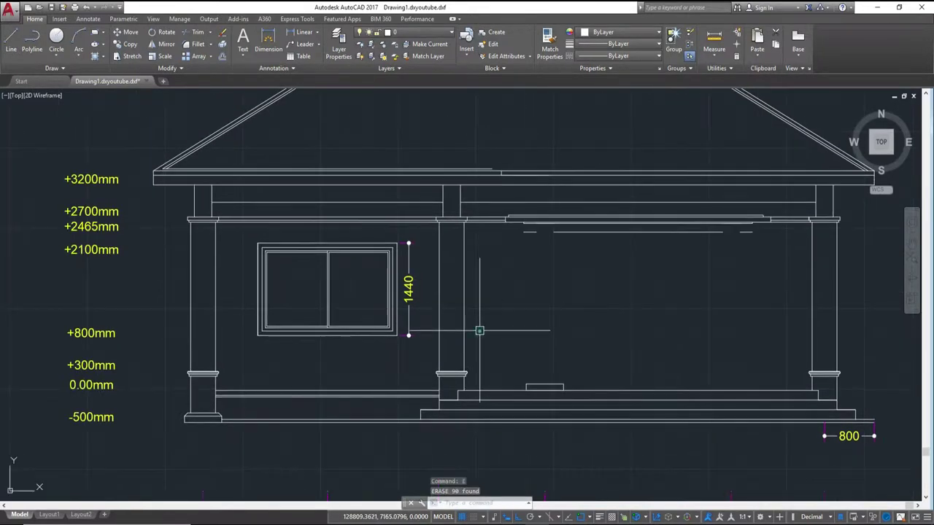
- Erase the four small pieces on the steps
left_click(480, 331)
left_click(574, 394)
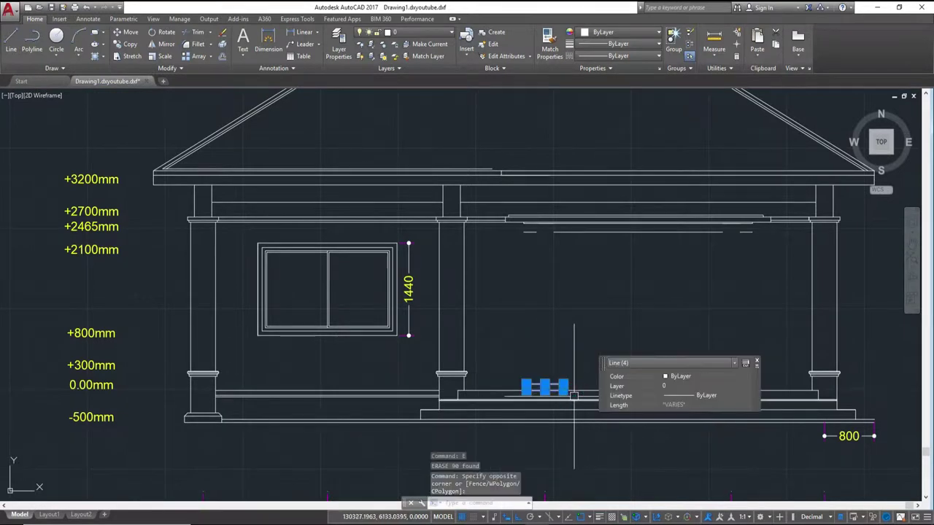
type("e")
key("Return")
middle_click_drag(515, 347, 552, 336)
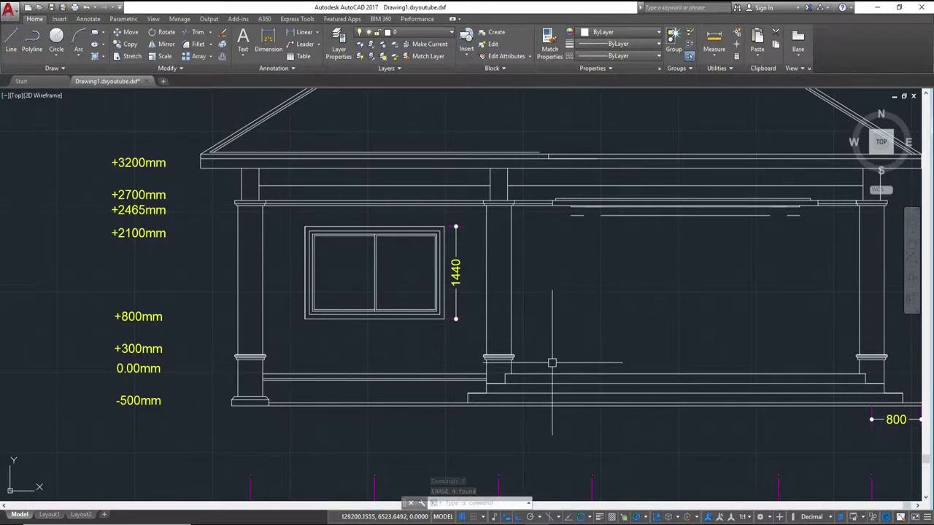
middle_click_drag(538, 324, 532, 358)
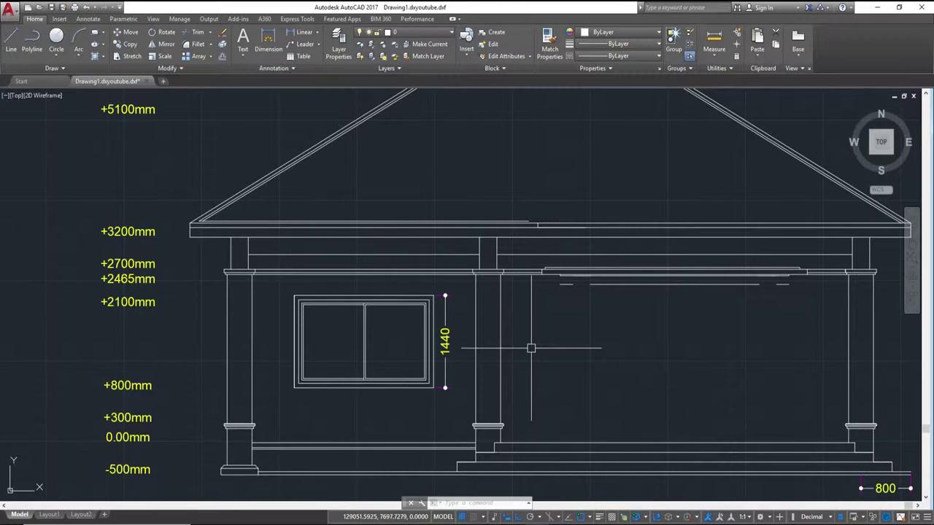
middle_click_drag(511, 312, 536, 387)
scroll(481, 338, "up", 3)
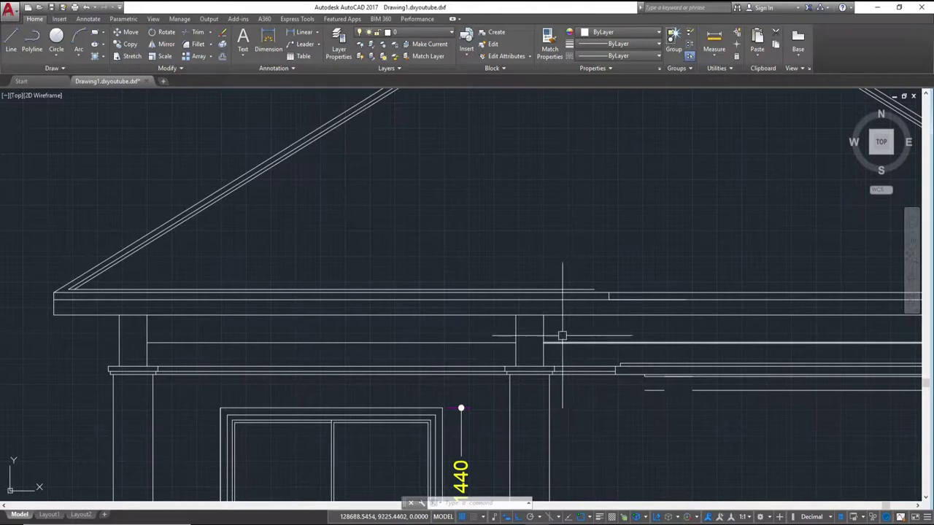
middle_click_drag(617, 307, 529, 340)
mouse_move(605, 340)
middle_mouse_down()
mouse_move(399, 350)
mouse_move(440, 325)
middle_mouse_up()
- Extend the eave's horizontal line to its boundary
type("EX")
key("Return")
key("Return")
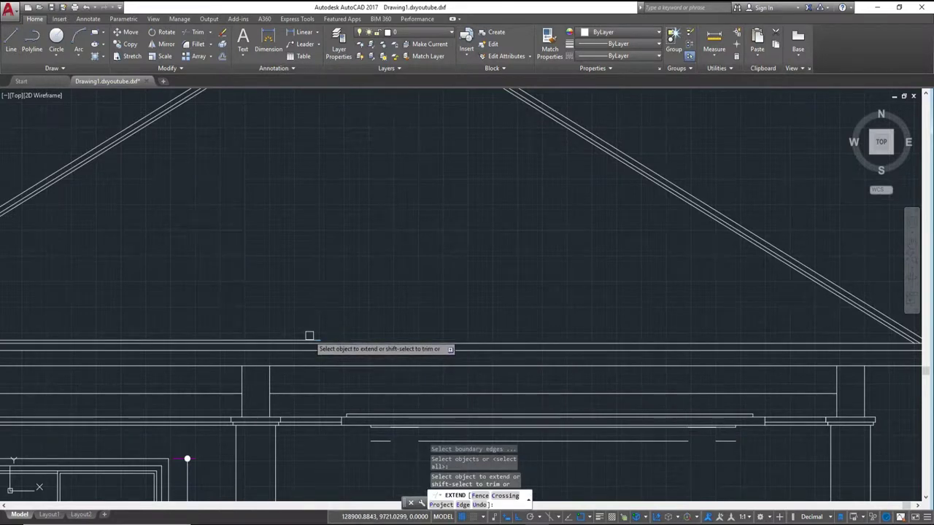
left_click(310, 337)
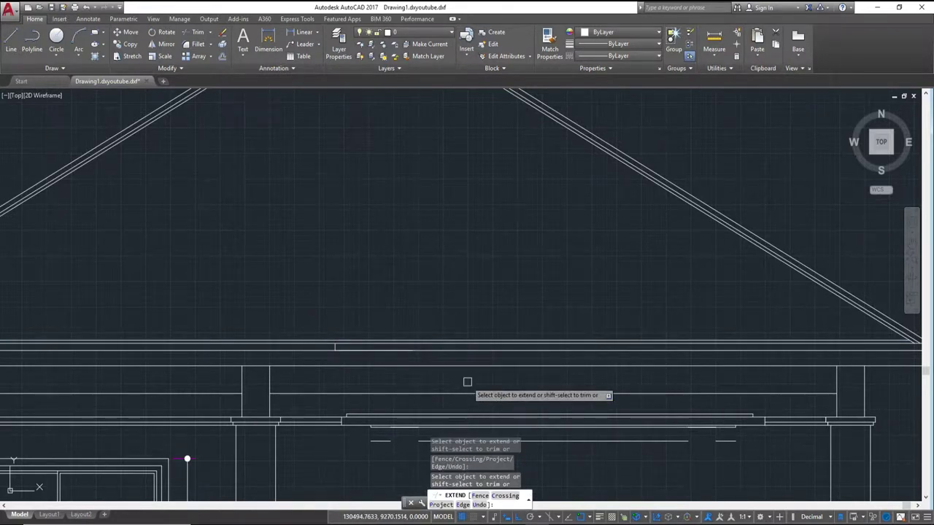
key("Escape")
scroll(387, 370, "up", 2)
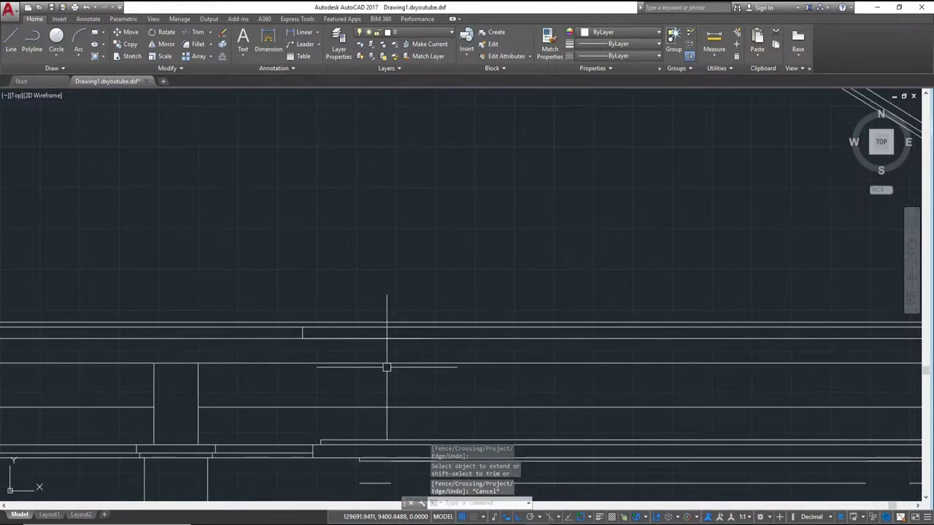
middle_click_drag(329, 355, 397, 350)
scroll(398, 350, "up", 2)
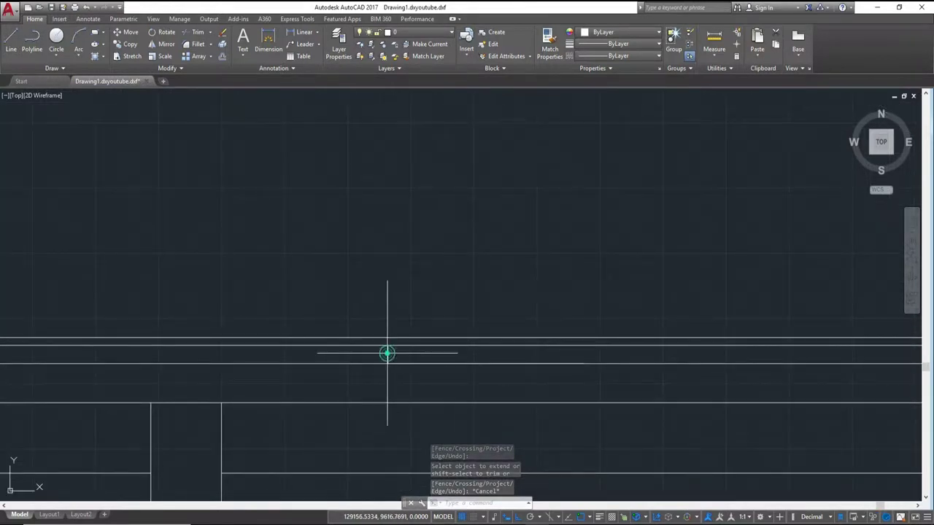
- Erase the short stray horizontal line at the eave
left_click(386, 353)
type("e")
key("Return")
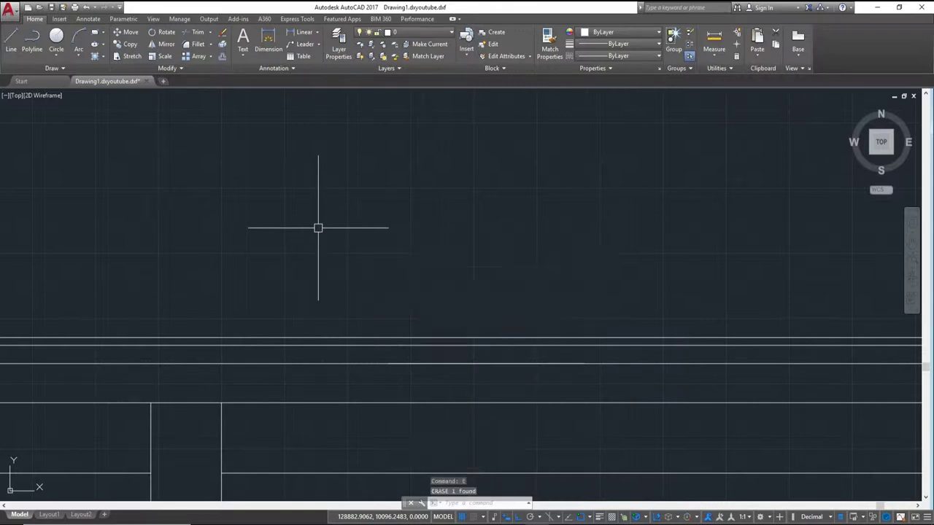
scroll(550, 328, "down", 3)
scroll(275, 334, "up", 1)
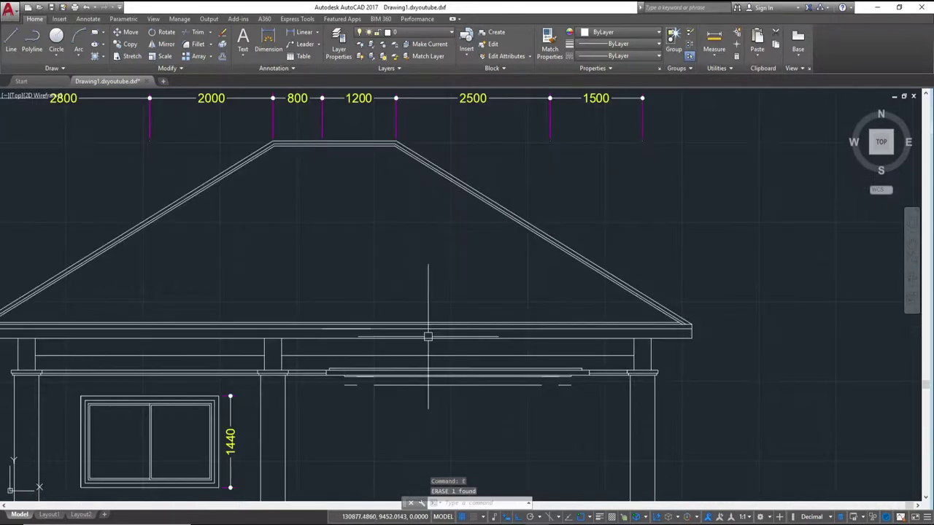
middle_click_drag(596, 333, 479, 355)
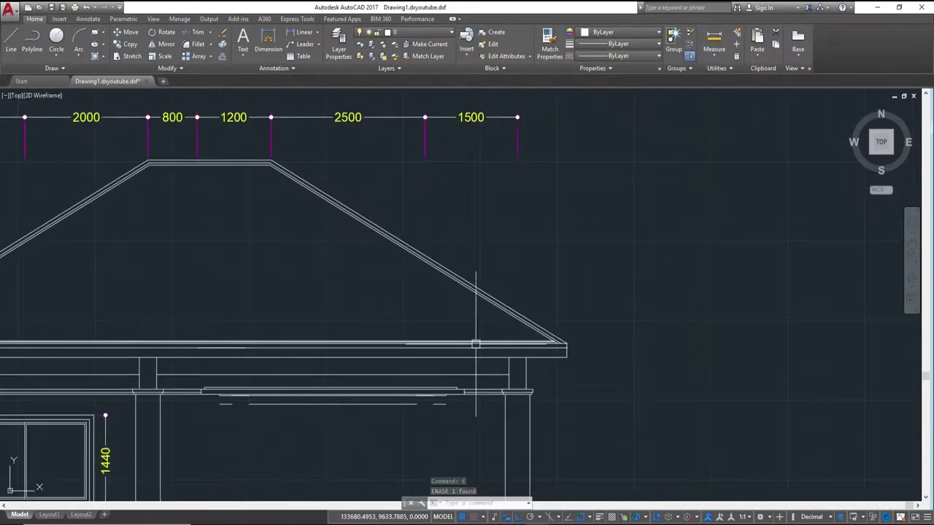
scroll(552, 355, "up", 3)
scroll(598, 329, "up", 1)
mouse_move(616, 331)
middle_mouse_down()
mouse_move(580, 356)
mouse_move(584, 384)
mouse_move(560, 404)
middle_mouse_up()
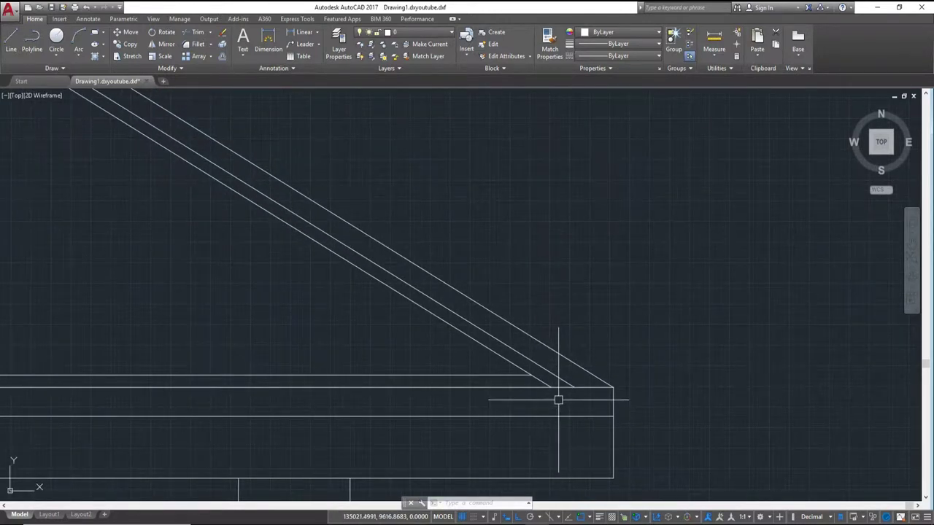
- Extend the right roof slope lines down to the eave and trim the two inner ones back
type("ex")
key("Return")
key("Return")
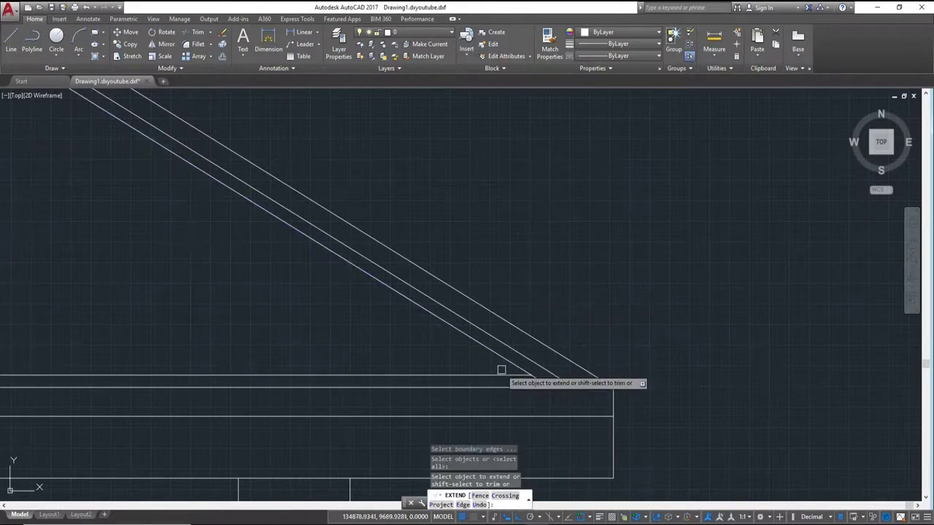
left_click(501, 370)
key("Escape")
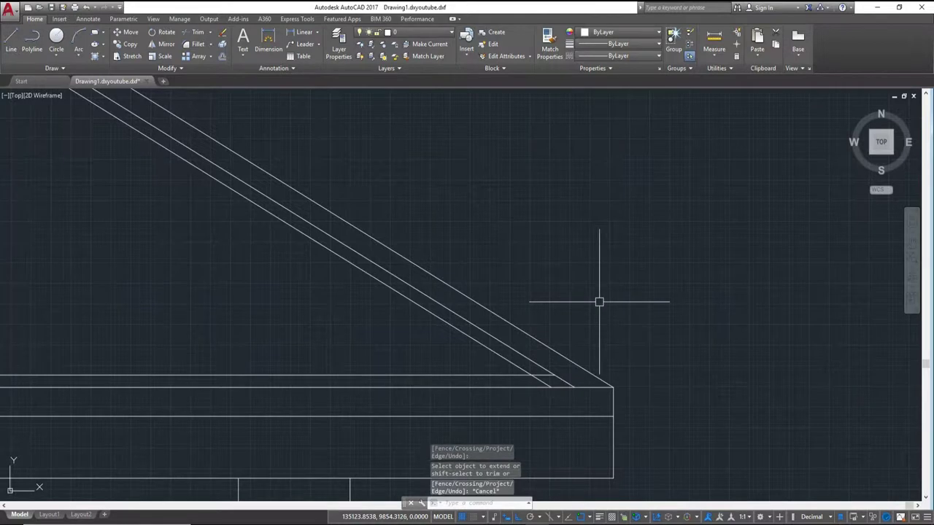
type("tr")
key("Return")
key("Return")
left_click(561, 382)
left_click(550, 383)
scroll(550, 383, "down", 2)
- End the trim, then erase the short line beside the beam and the long horizontal beam line
scroll(587, 357, "down", 2)
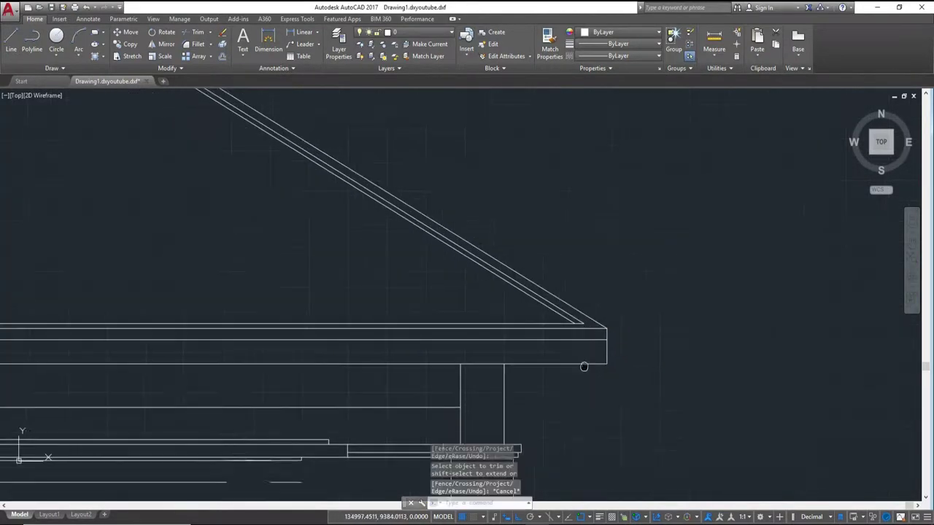
scroll(590, 350, "down", 2)
key("Escape")
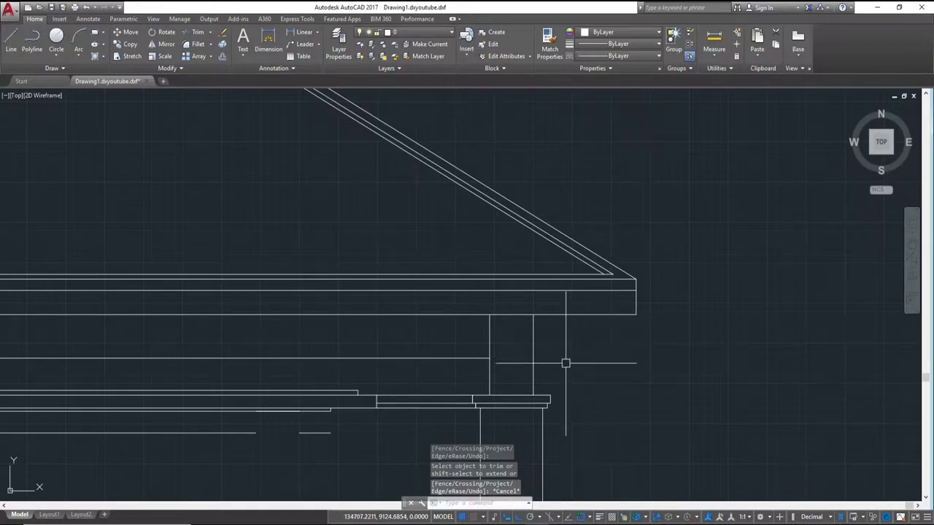
middle_click_drag(565, 362, 612, 358)
scroll(576, 367, "up", 1)
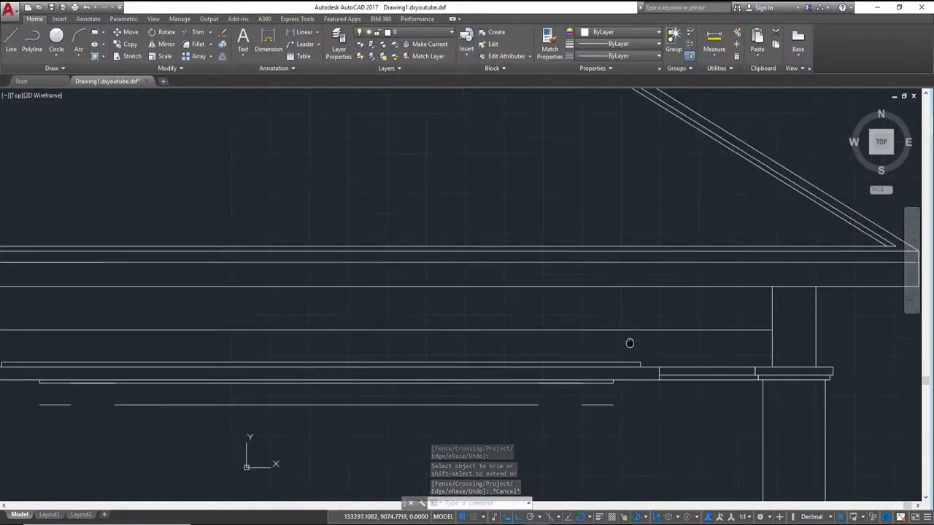
scroll(401, 333, "up", 2)
scroll(400, 329, "down", 3)
scroll(491, 359, "up", 2)
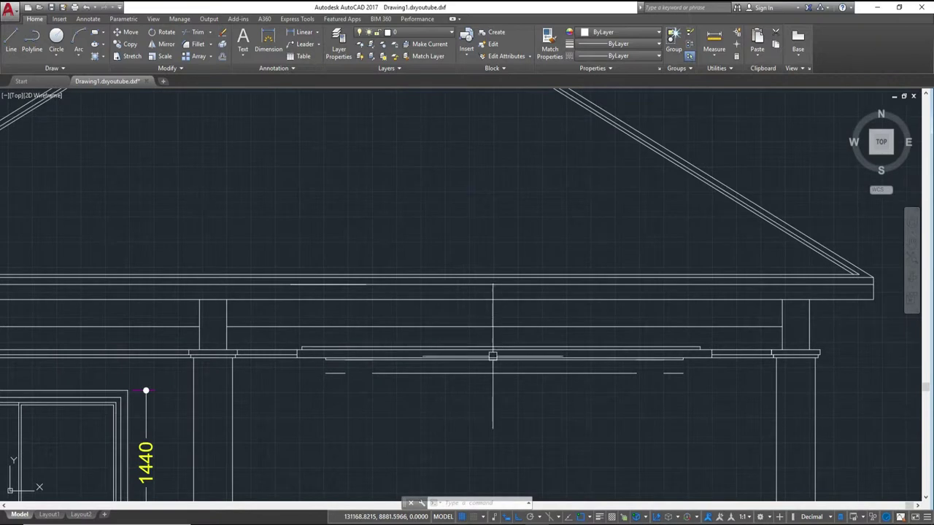
scroll(494, 367, "up", 1)
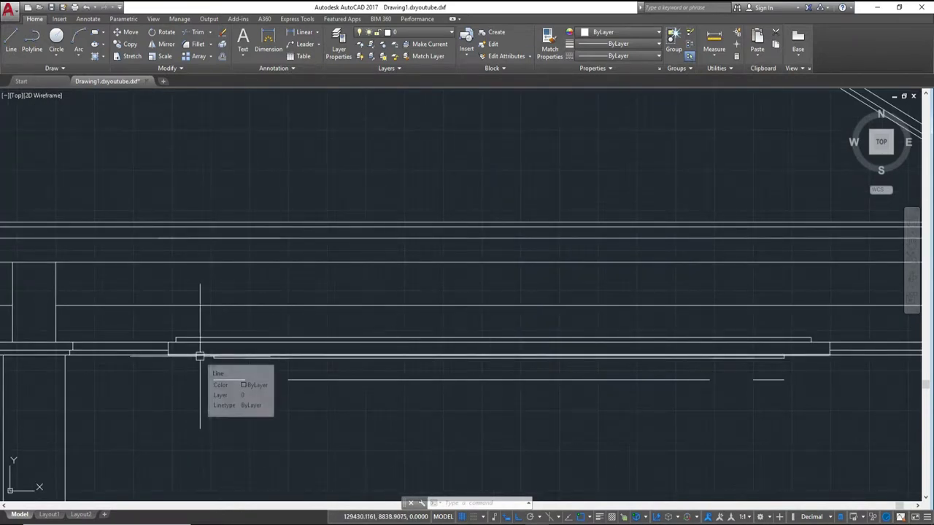
scroll(219, 356, "up", 2)
left_click(252, 349)
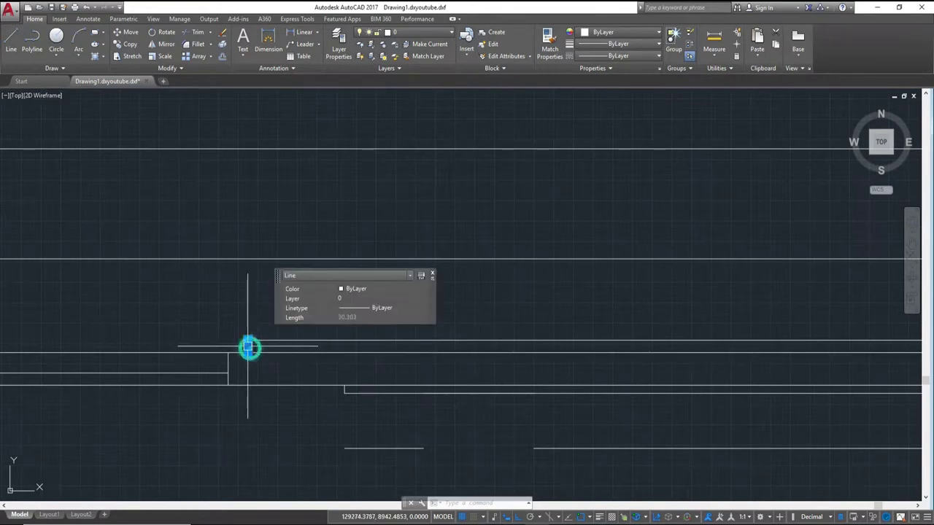
type("e")
key("Return")
left_click(433, 340)
type("e")
key("Return")
- Erase the short vertical line near the right column and eave
scroll(302, 333, "down", 2)
mouse_move(386, 338)
middle_mouse_down()
mouse_move(342, 365)
mouse_move(301, 361)
middle_mouse_up()
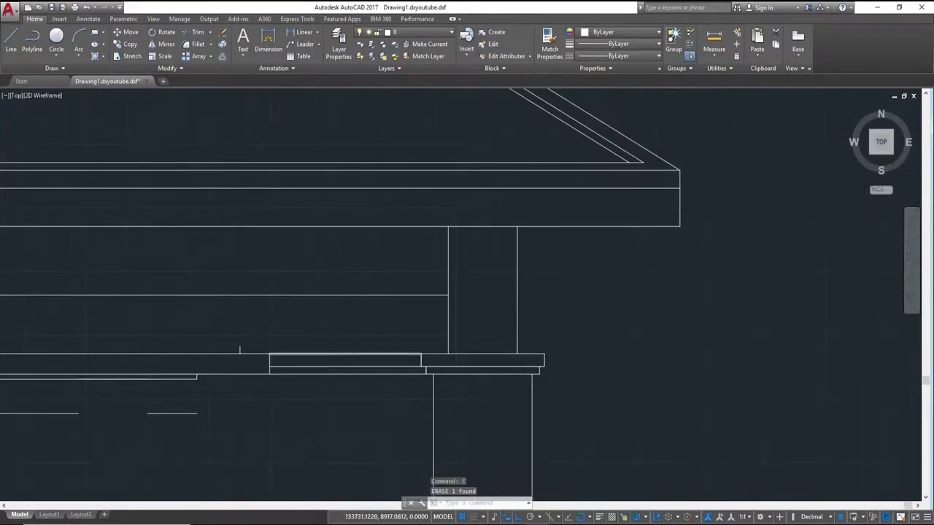
scroll(208, 343, "up", 4)
left_click(171, 338)
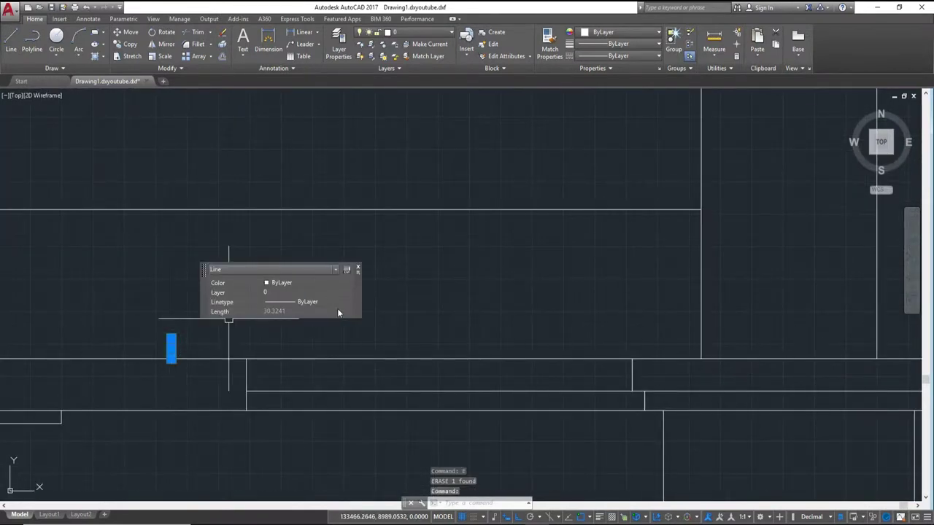
type("e")
key("Return")
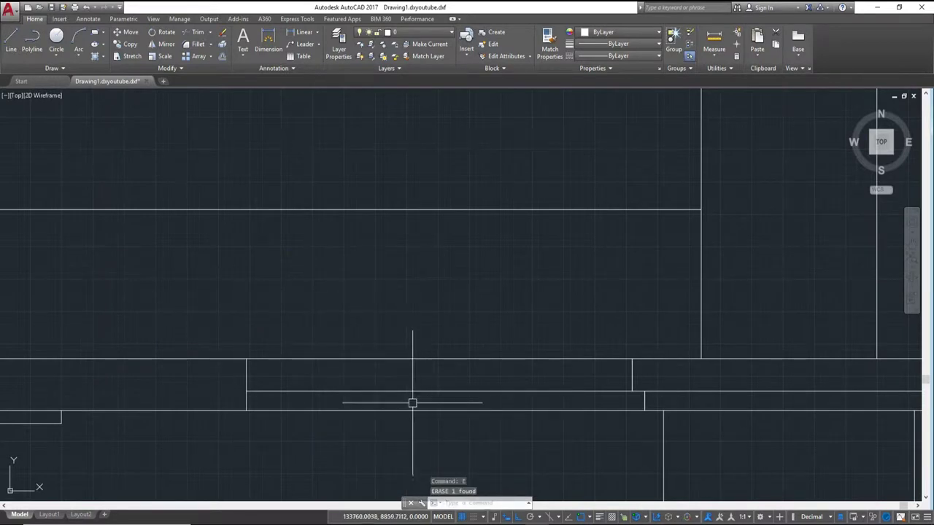
- Erase three stray base lines with a crossing selection
scroll(412, 402, "down", 3)
scroll(358, 404, "up", 1)
scroll(400, 408, "up", 2)
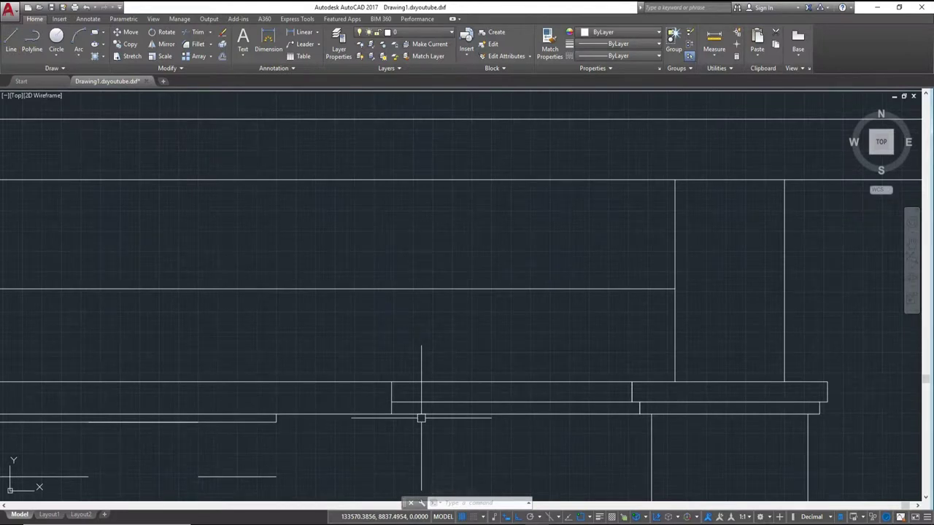
scroll(405, 422, "down", 5)
scroll(340, 413, "up", 2)
scroll(438, 425, "up", 3)
scroll(532, 413, "up", 3)
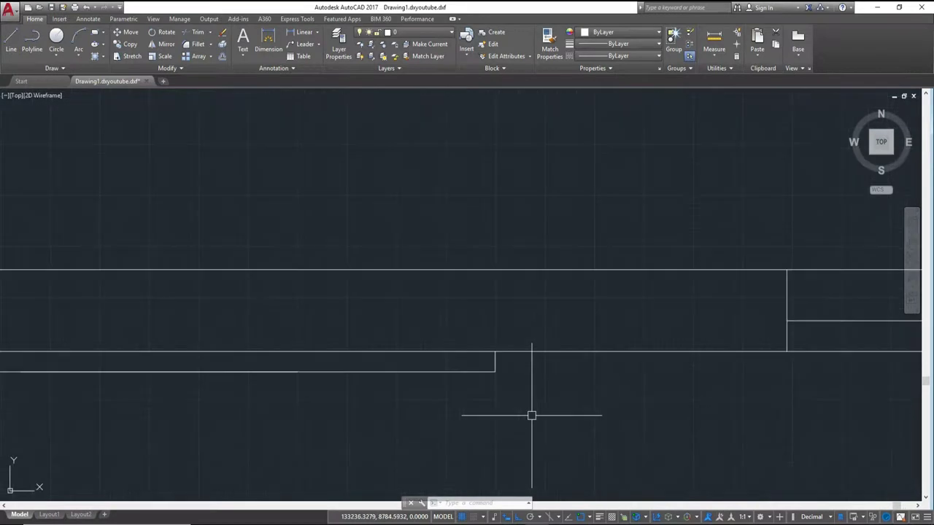
left_click(532, 414)
left_click(244, 369)
type("E")
key("Return")
- Erase four stray lines below the beam
scroll(450, 344, "down", 2)
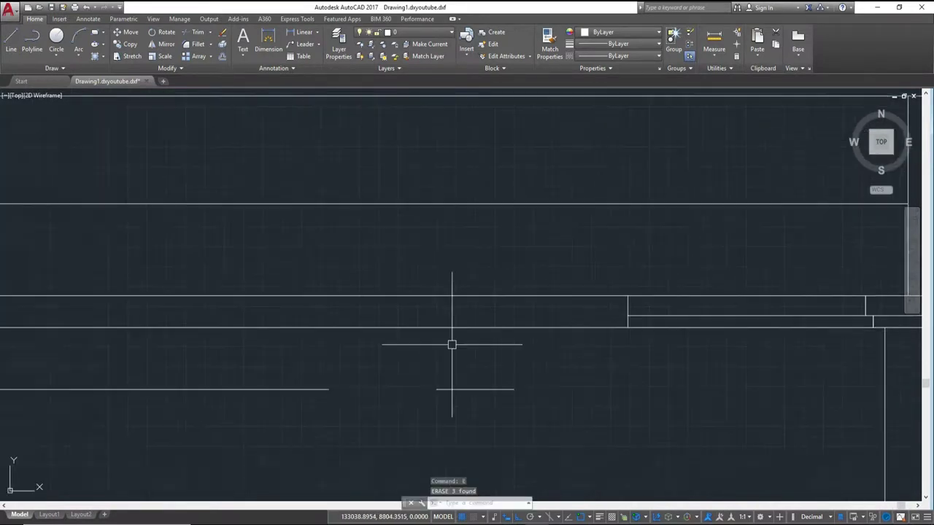
middle_click_drag(552, 423, 305, 407)
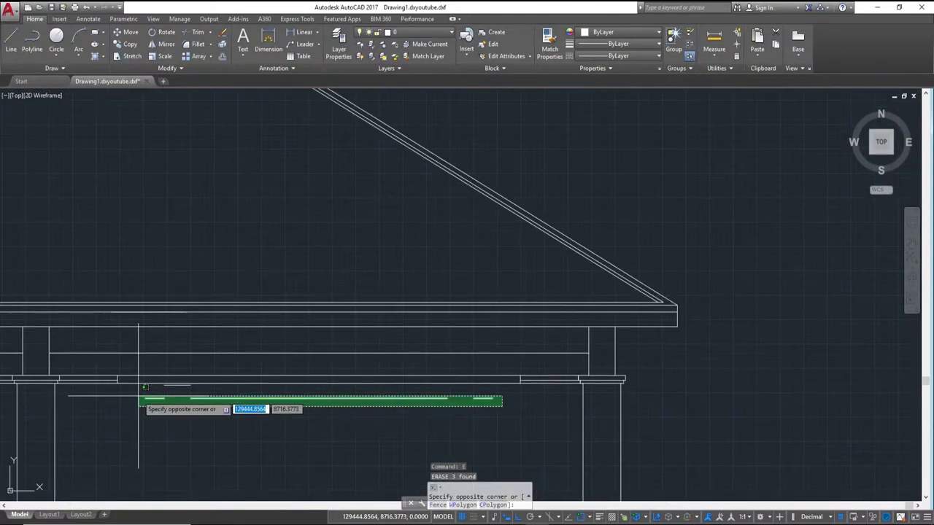
scroll(139, 396, "up", 3)
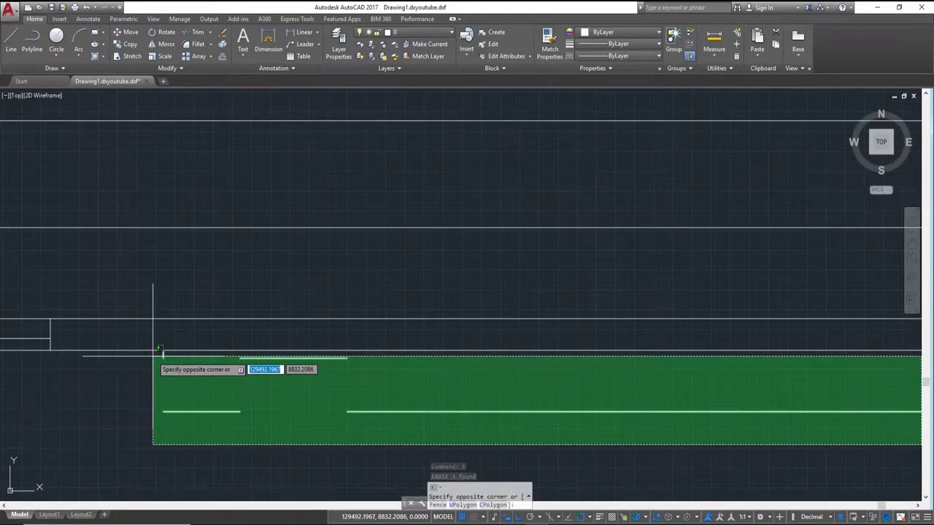
left_click(154, 357)
key("Return")
- Erase the short stray line below the beam
scroll(761, 416, "down", 2)
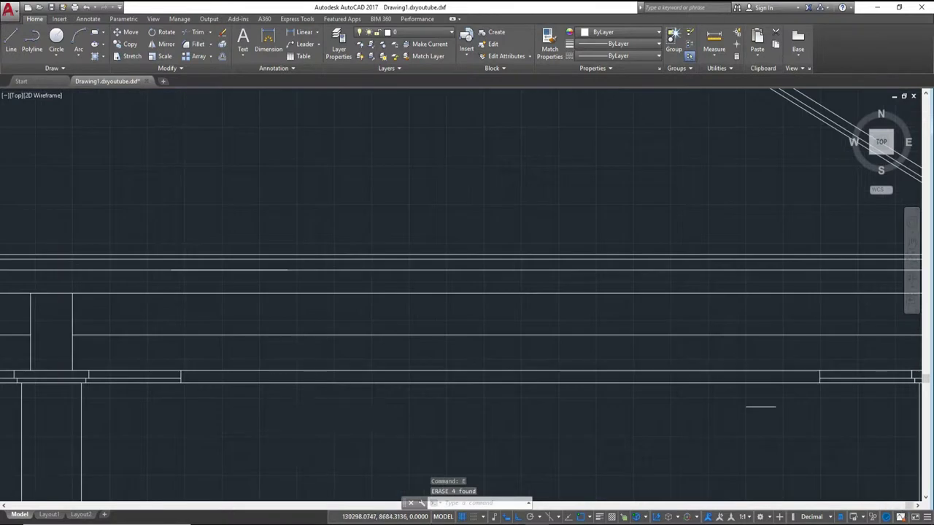
scroll(632, 421, "down", 3)
left_click(634, 425)
left_click(592, 404)
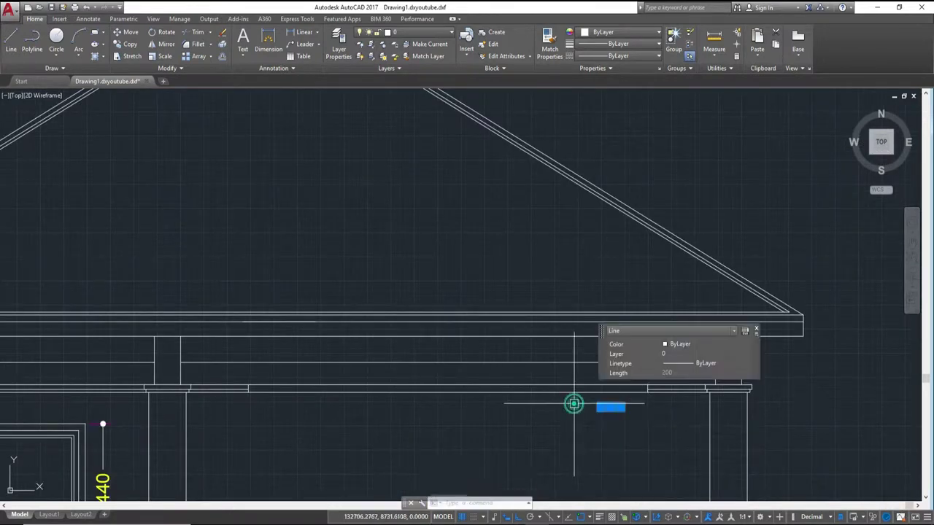
left_click(596, 404)
key("Return")
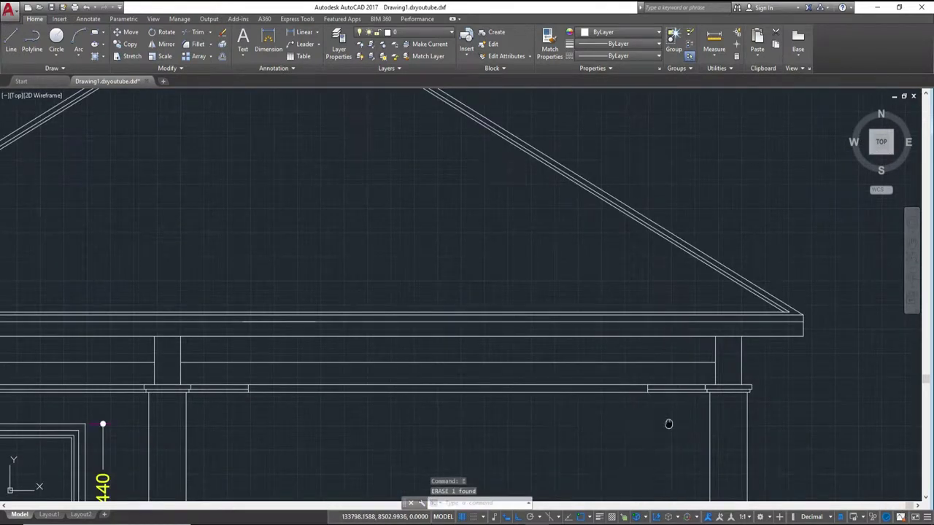
- Erase the stray vertical line at the beam near the right roof end
middle_click_drag(668, 423, 586, 425)
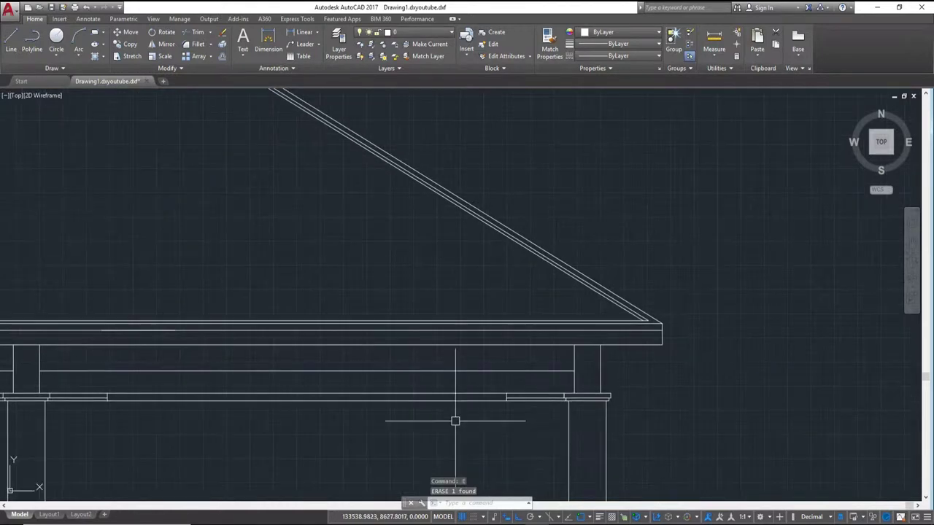
scroll(454, 417, "down", 4)
scroll(340, 408, "up", 4)
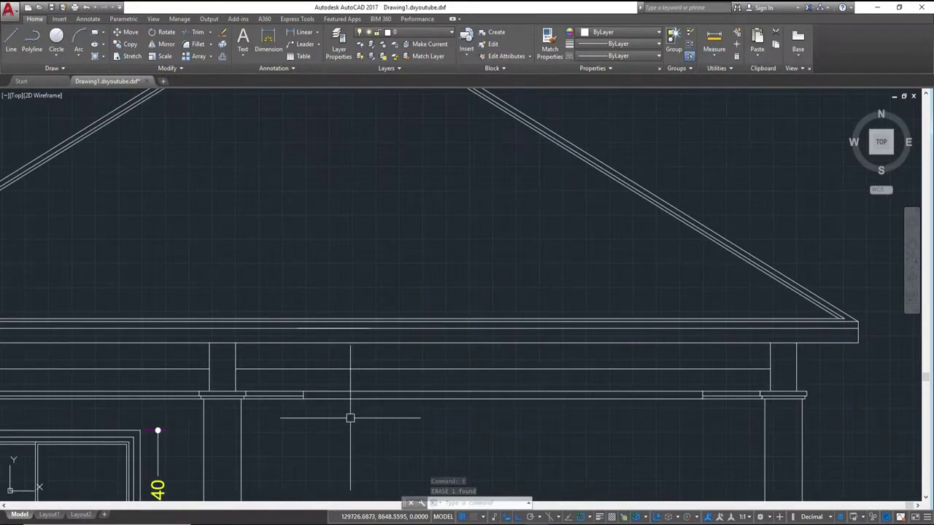
middle_click_drag(446, 430, 354, 426)
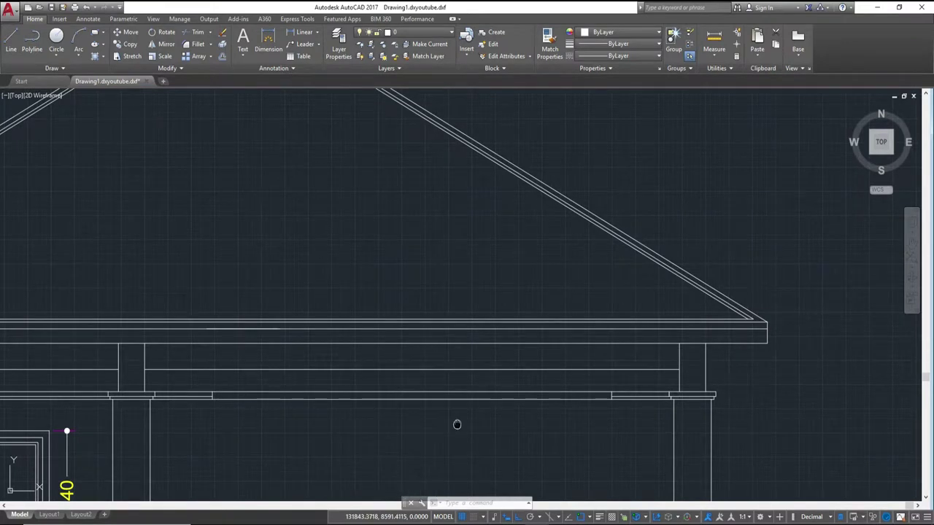
scroll(467, 423, "up", 1)
scroll(525, 421, "up", 3)
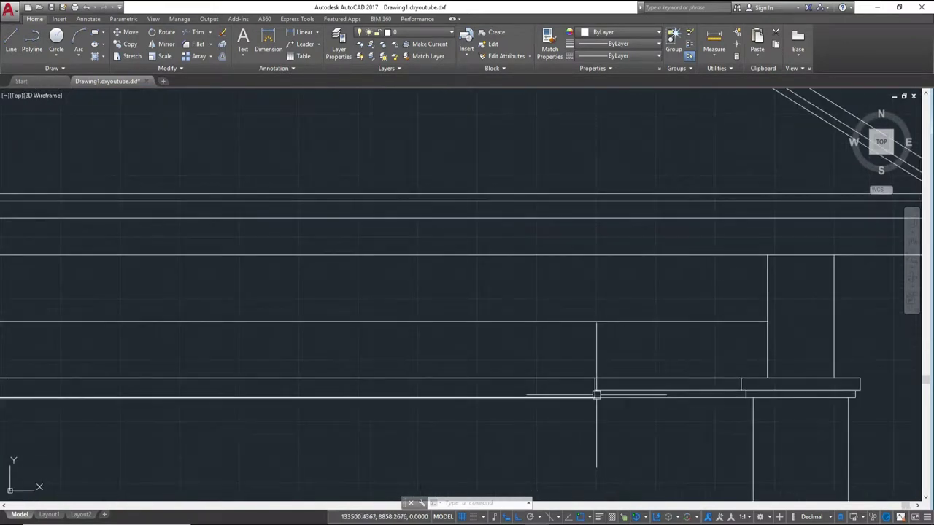
scroll(596, 393, "up", 3)
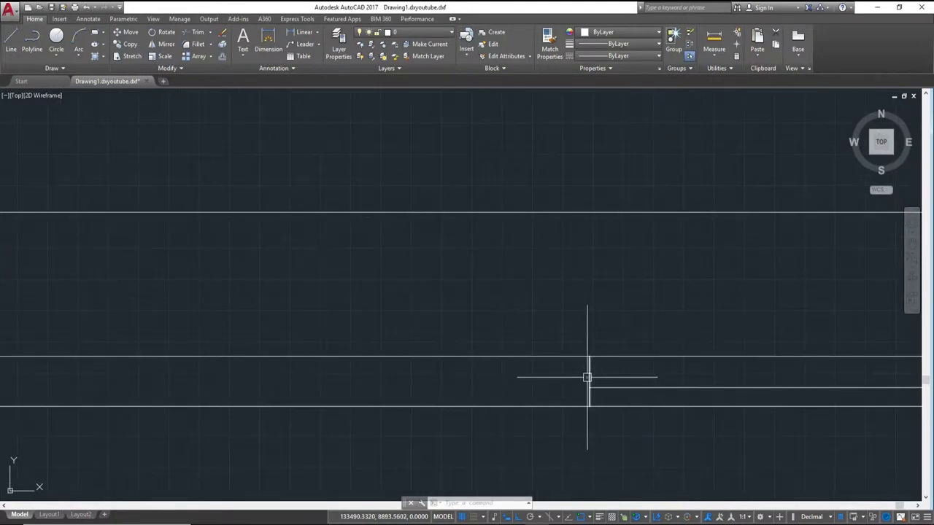
left_click(589, 376)
key("Return")
- Erase the short vertical line above the base beam
scroll(566, 411, "down", 2)
scroll(705, 434, "down", 2)
scroll(620, 410, "down", 1)
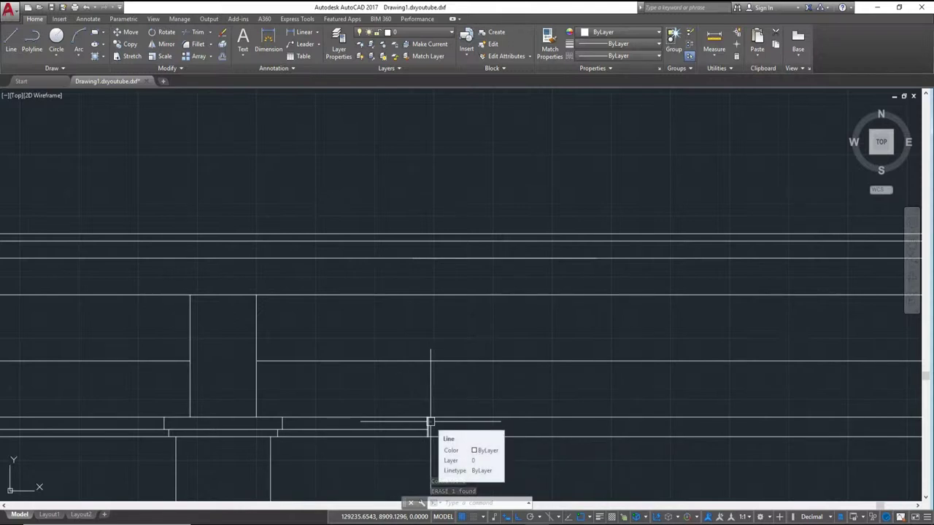
left_click(430, 423)
key("Return")
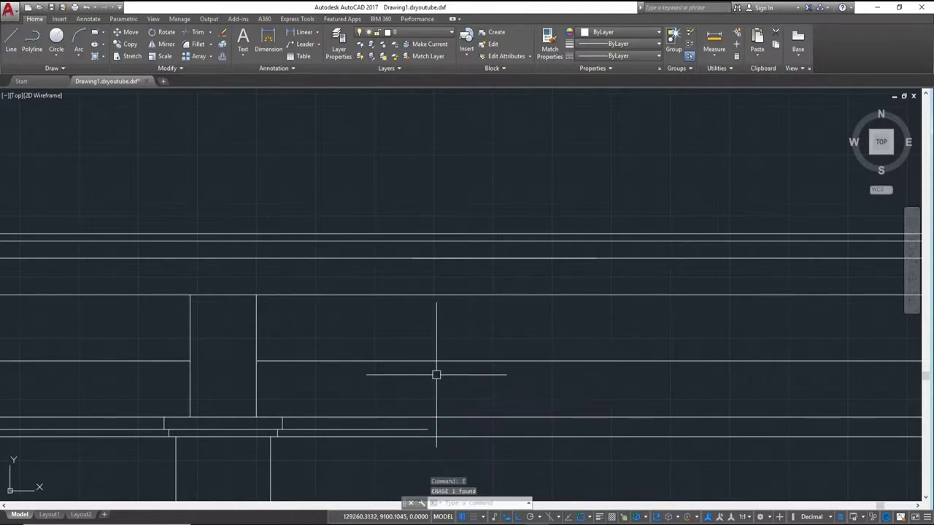
type("EX")
key("Return")
key("Return")
- Cancel EXTEND and grip-stretch the short lower beam line's end to meet the post
scroll(411, 431, "down", 2)
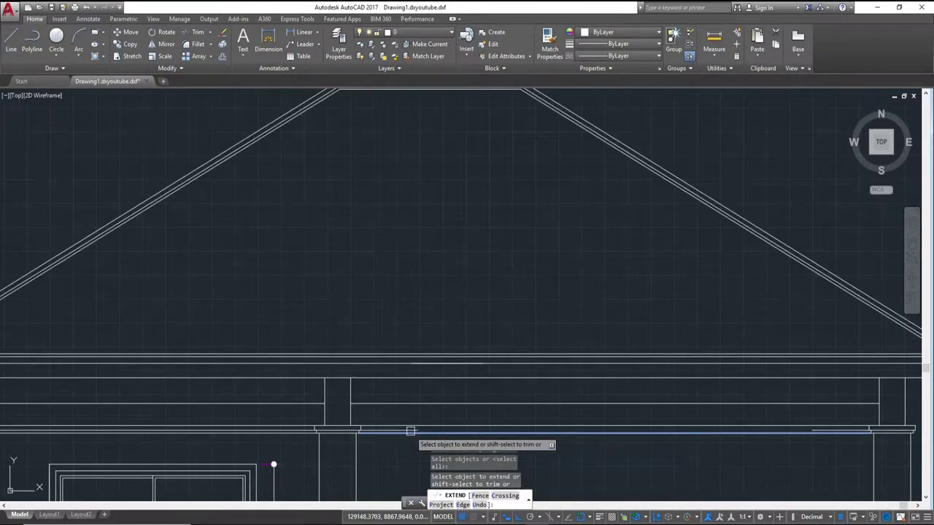
scroll(411, 431, "up", 2)
scroll(411, 427, "up", 1)
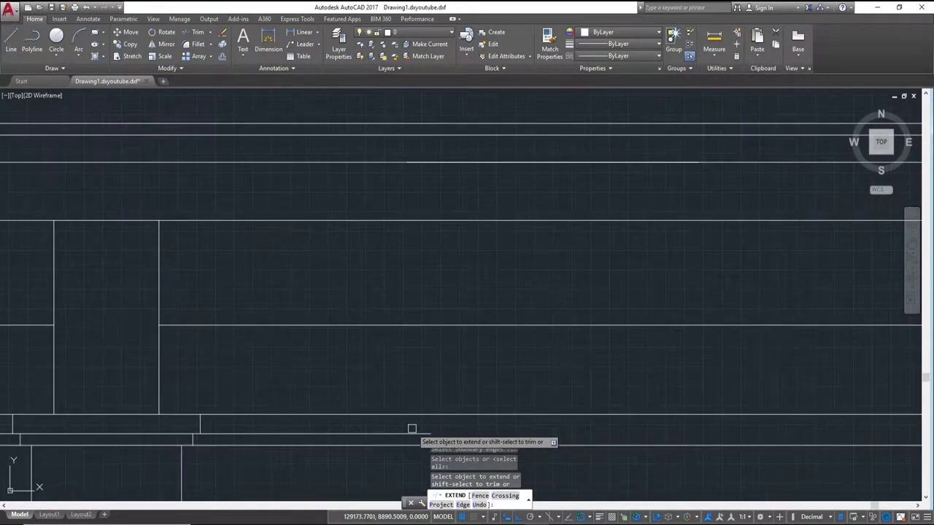
scroll(413, 436, "down", 2)
scroll(416, 434, "down", 1)
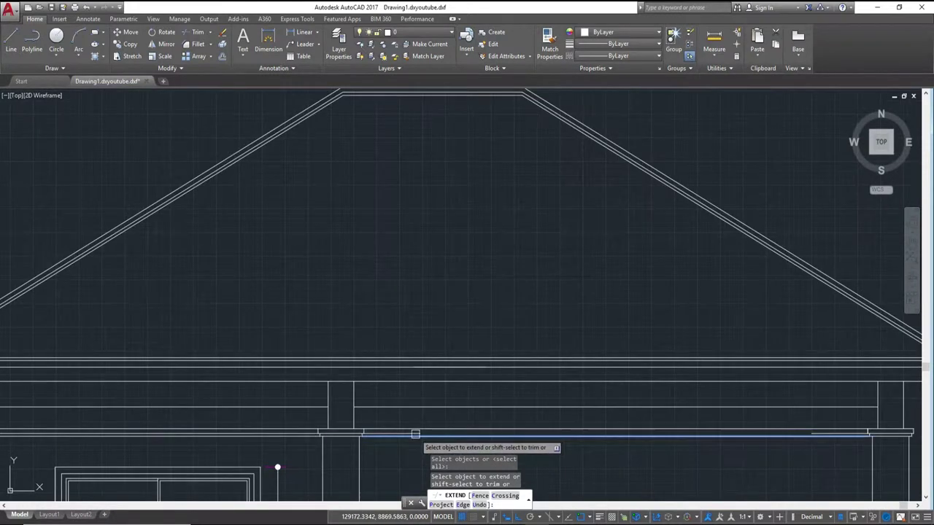
scroll(418, 431, "up", 3)
key("Escape")
scroll(504, 379, "down", 2)
scroll(267, 373, "down", 2)
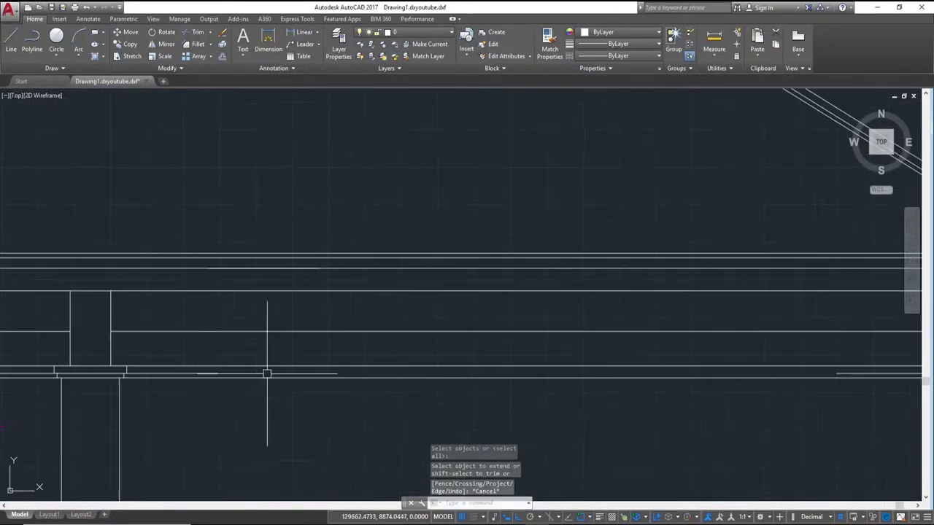
left_click(204, 373)
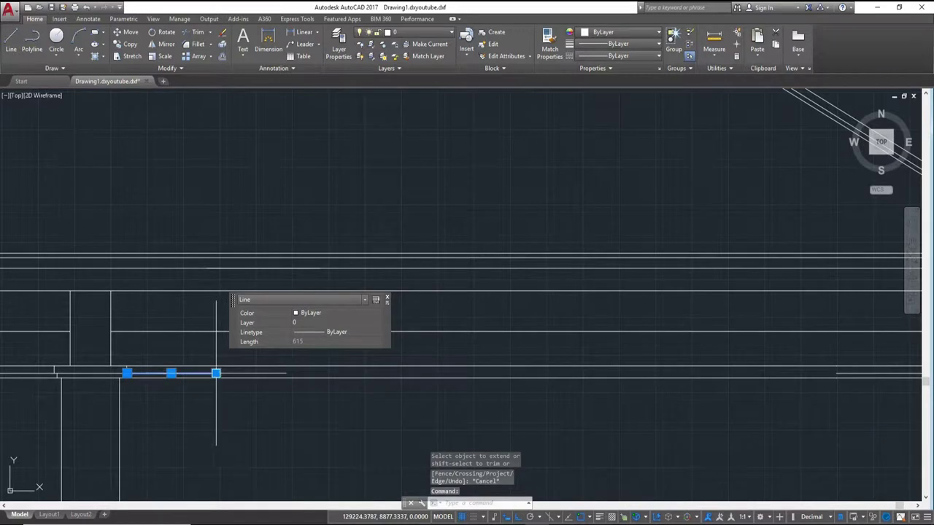
left_click(216, 373)
scroll(479, 376, "down", 5)
scroll(554, 371, "up", 3)
scroll(524, 378, "up", 3)
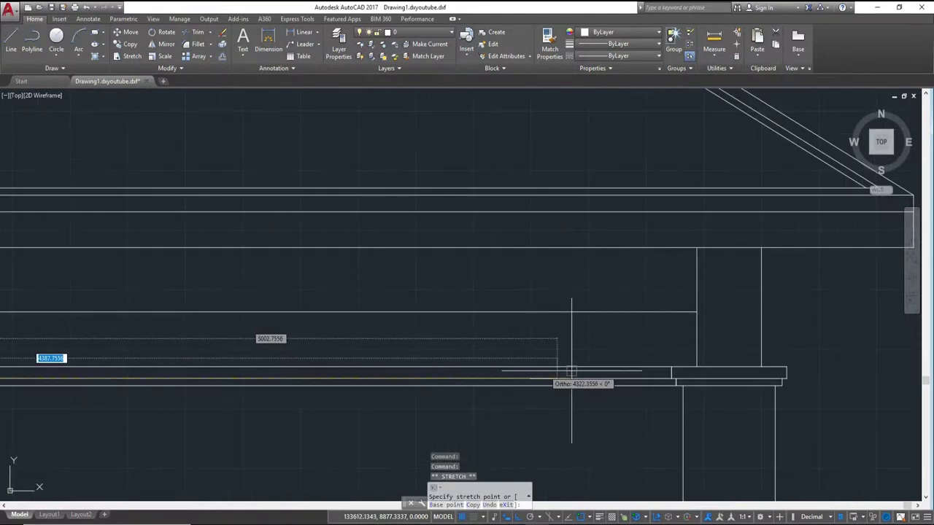
scroll(675, 378, "up", 2)
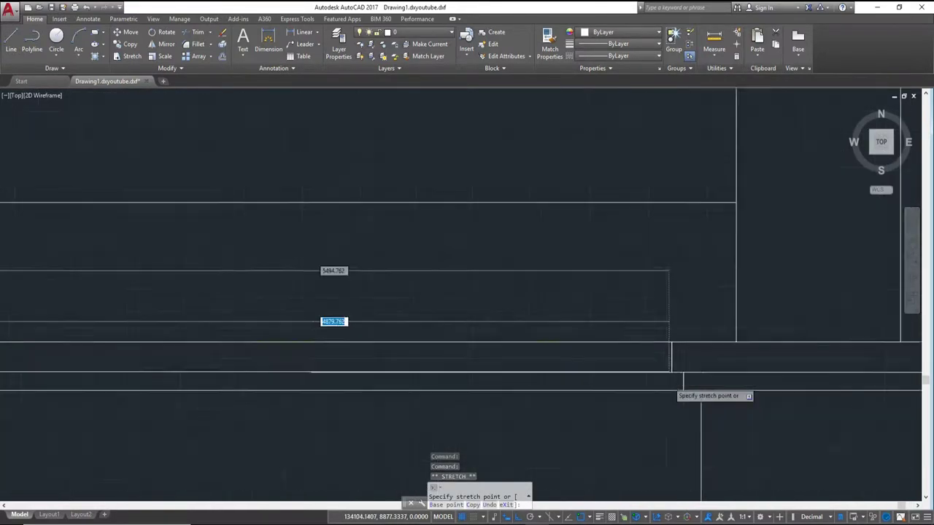
scroll(677, 365, "up", 2)
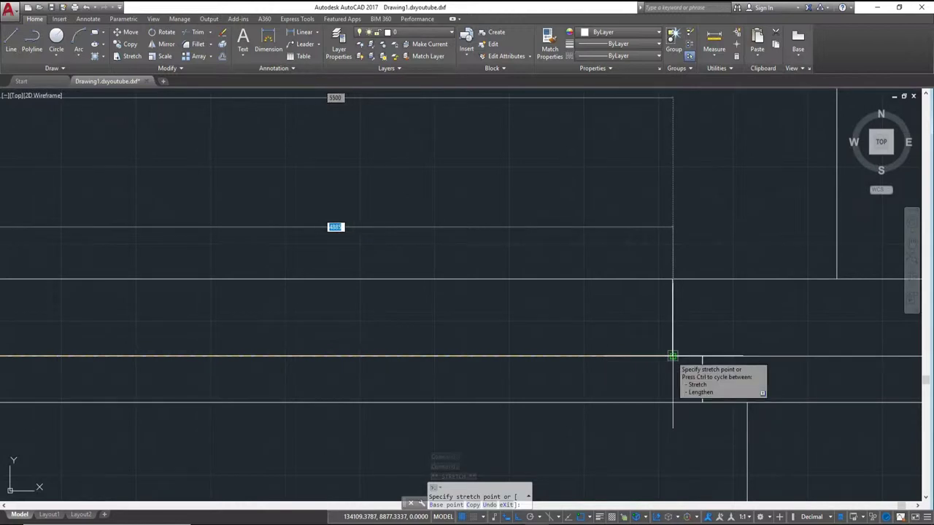
left_click(672, 356)
scroll(672, 356, "down", 2)
key("Escape")
- Erase the two short lines under the beam end
scroll(502, 376, "up", 2)
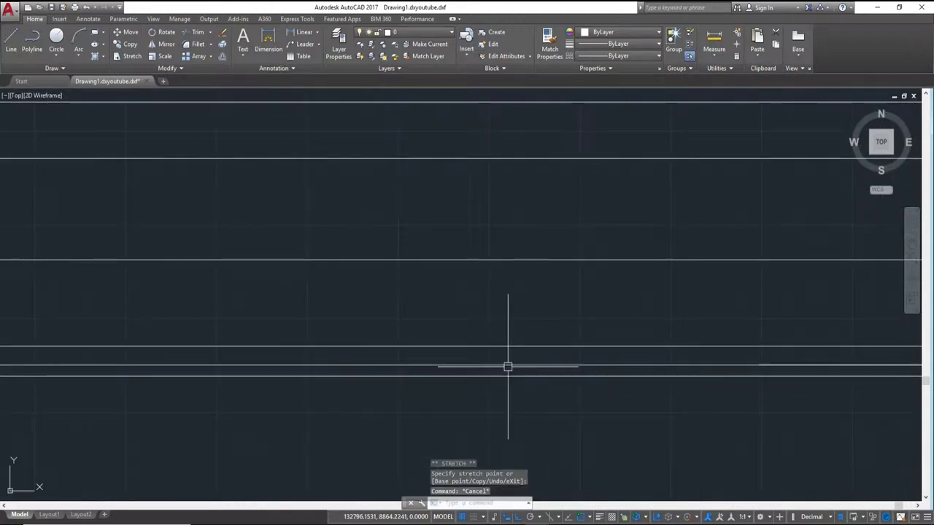
left_click(532, 316)
scroll(761, 409, "down", 2)
scroll(750, 413, "down", 1)
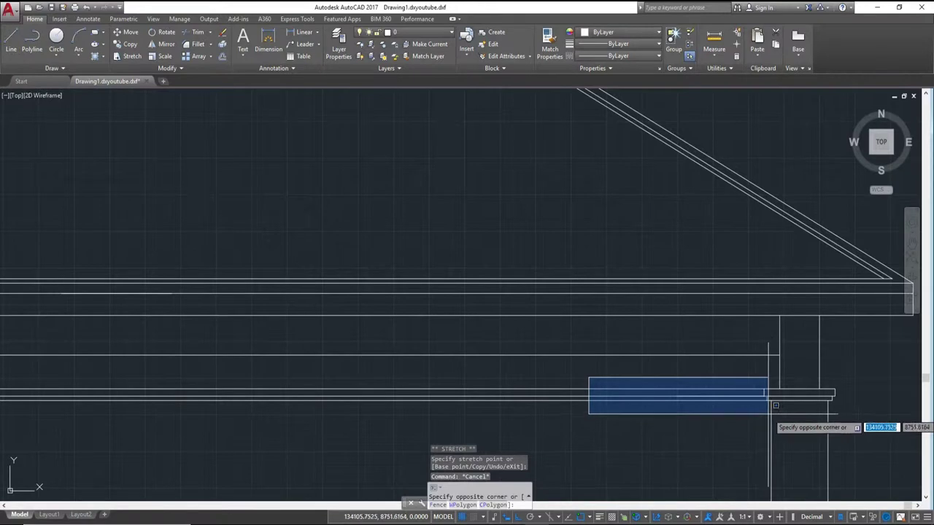
key("Escape")
scroll(713, 409, "up", 2)
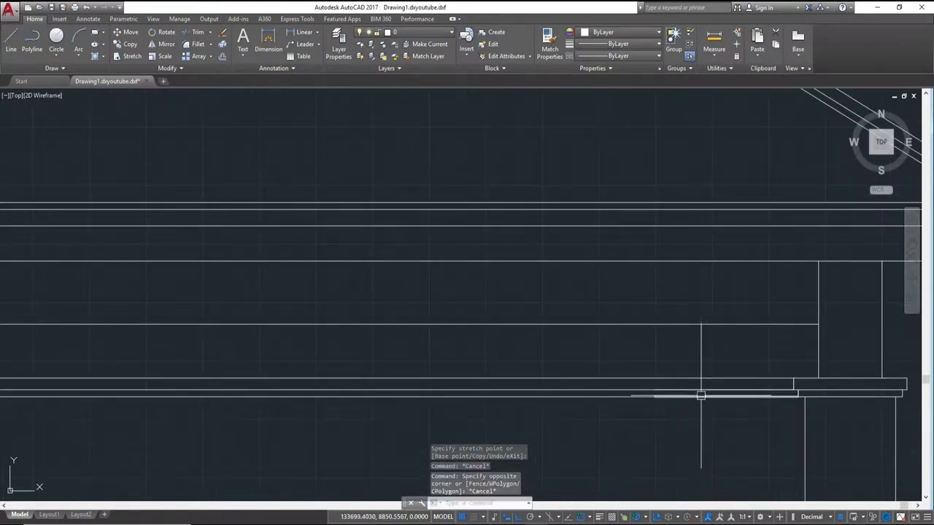
left_click(699, 391)
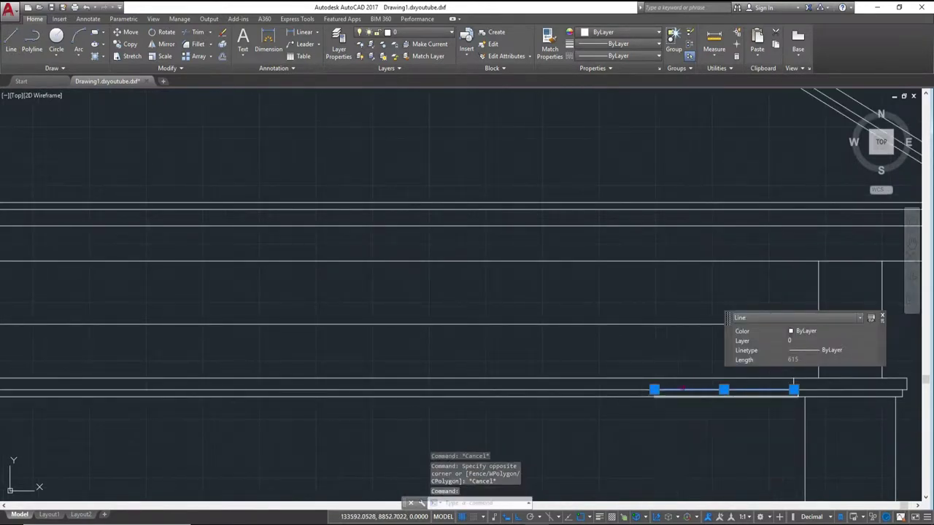
type("e")
key("Return")
left_click(716, 397)
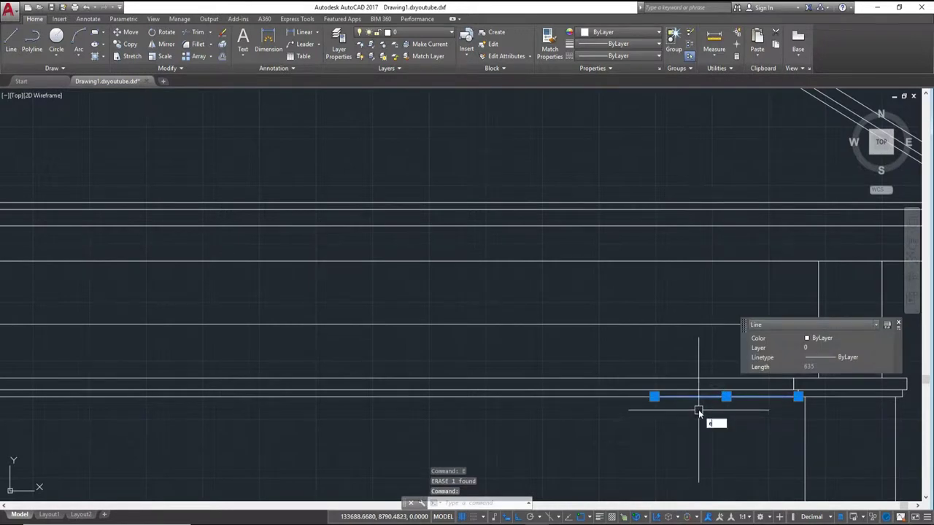
key("Return")
- Stretch the beam line's right end out to the right column, then zoom out to both elevations
left_click(657, 396)
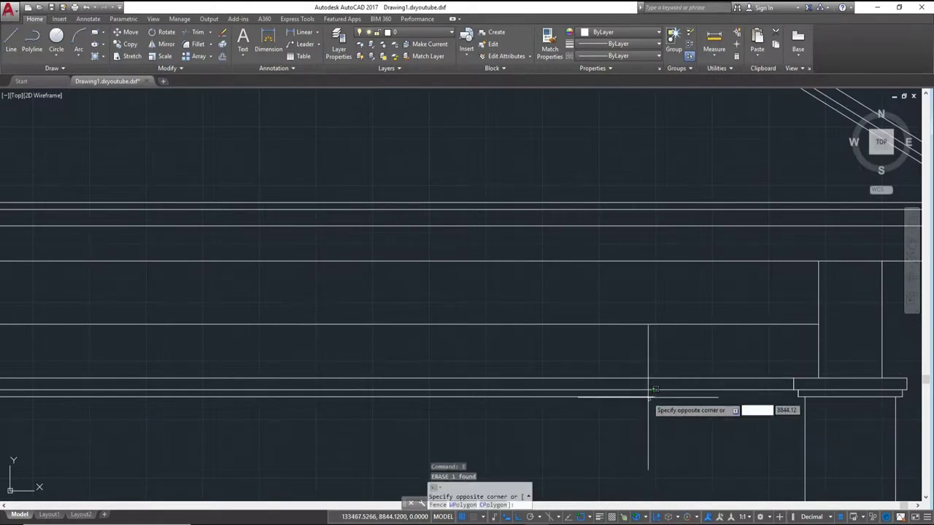
left_click(651, 392)
left_click(655, 396)
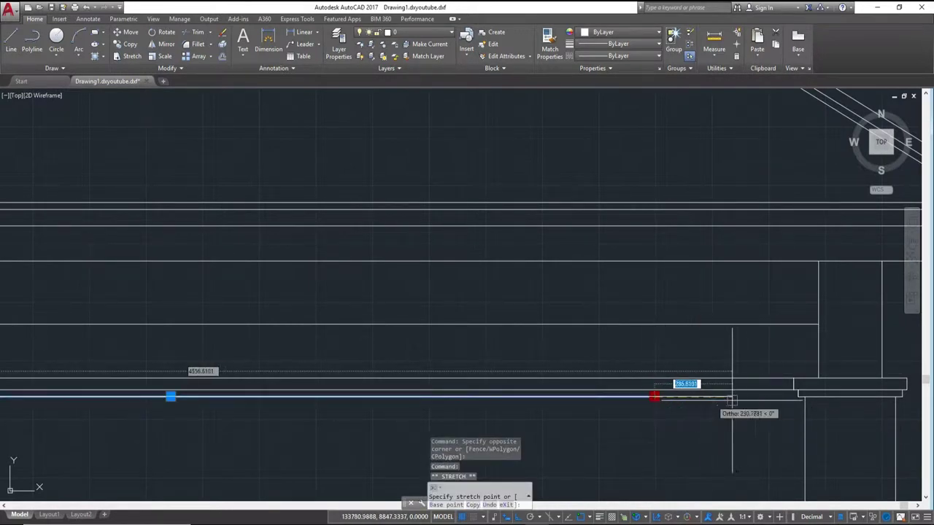
left_click(795, 398)
scroll(659, 398, "down", 4)
key("Escape")
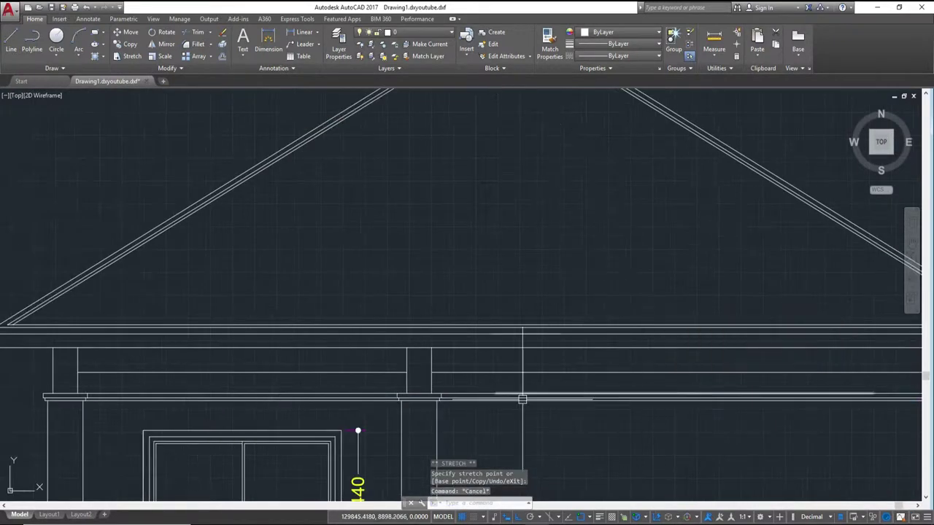
middle_click_drag(522, 399, 610, 402)
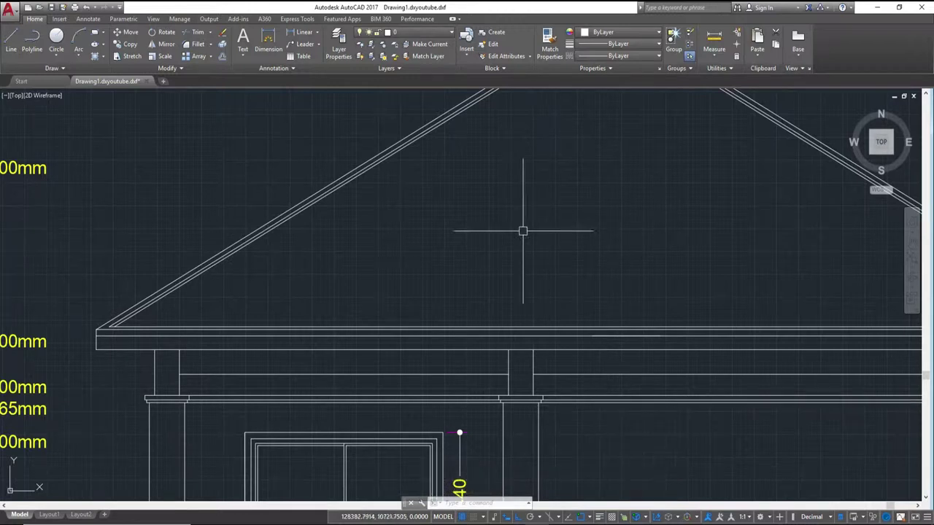
middle_click_drag(467, 433, 492, 272)
scroll(554, 352, "down", 4)
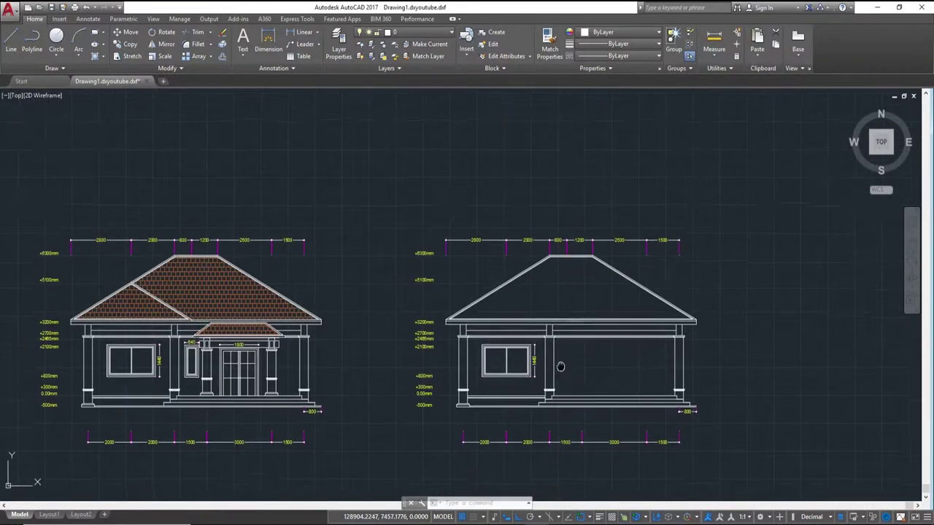
- Window-select and erase the middle column beside the window
scroll(551, 346, "up", 1)
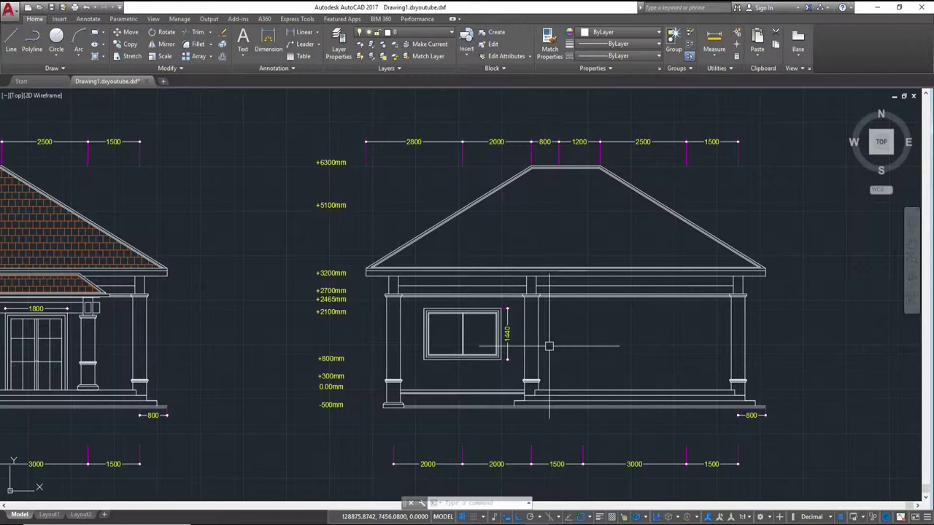
scroll(546, 339, "up", 4)
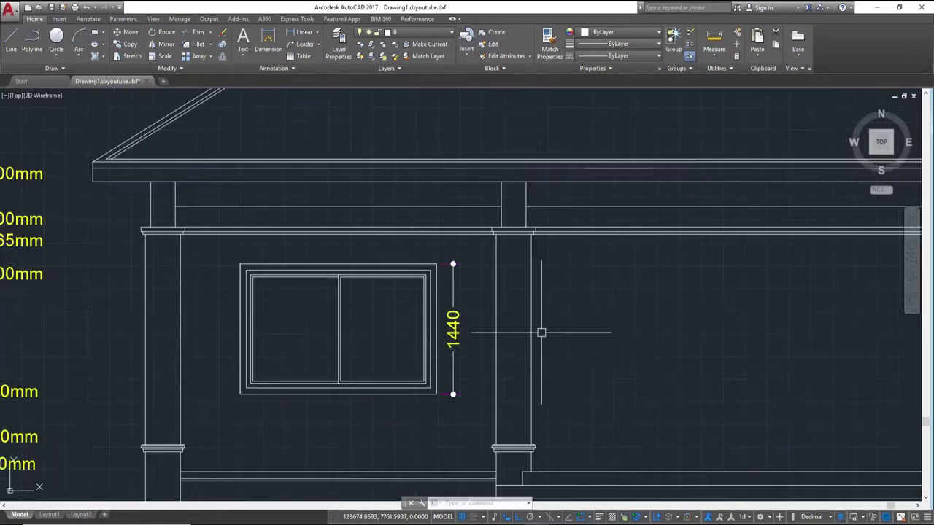
left_click(486, 178)
middle_click_drag(559, 379, 562, 319)
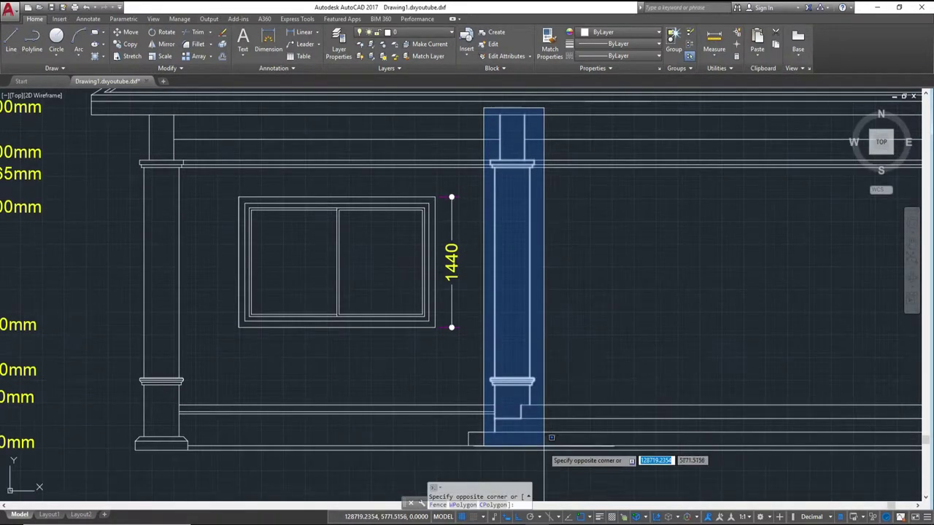
left_click(549, 437)
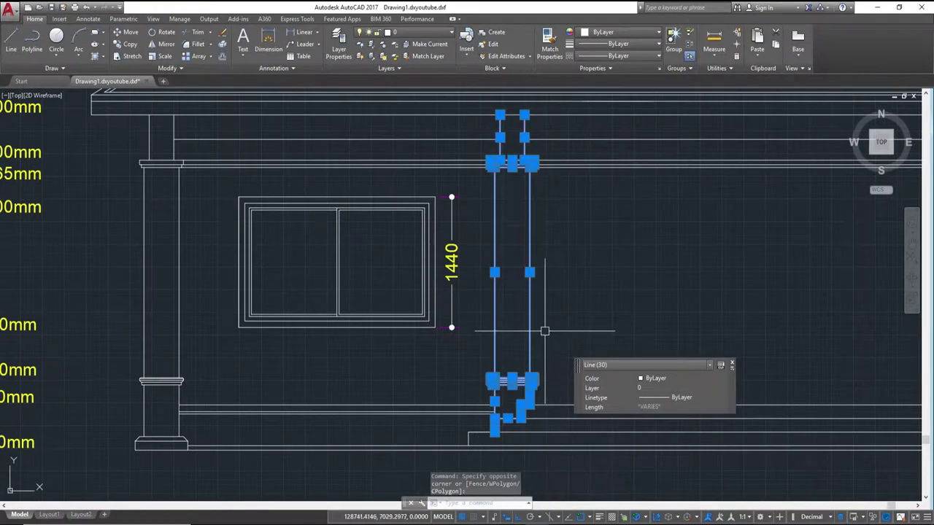
type("e")
key("Return")
- Erase the four leftover horizontal beam lines
scroll(555, 330, "down", 2)
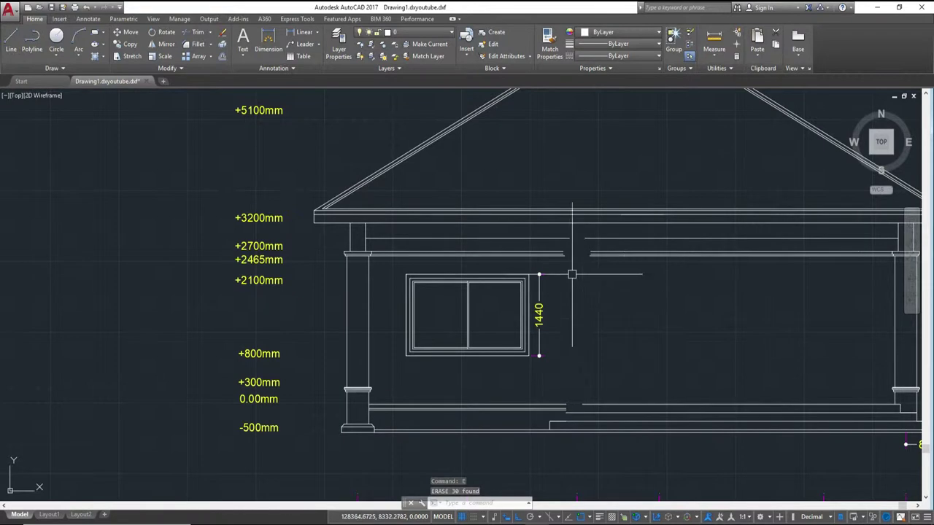
scroll(573, 248, "up", 3)
left_click(565, 290)
left_click(509, 213)
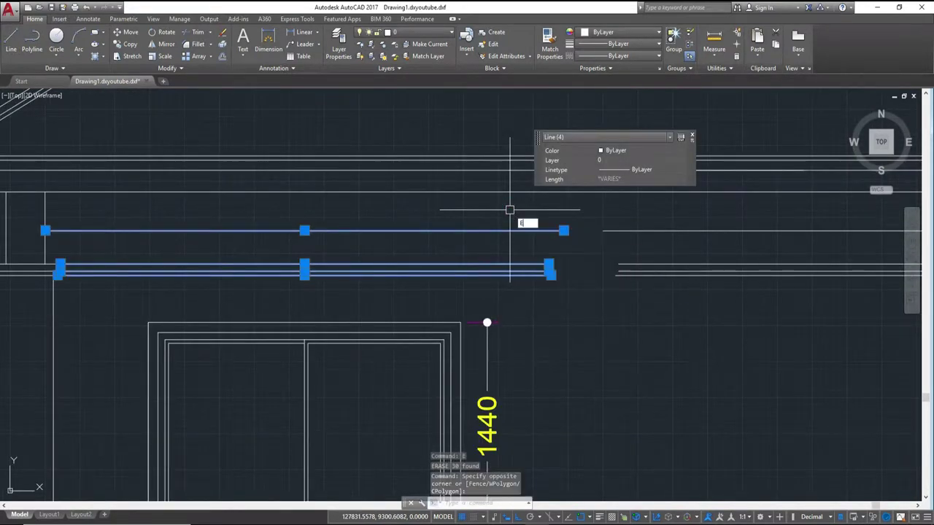
key("Return")
- Use EXTEND to lengthen the remaining lines left across the gap to the column
type("ex")
key("Return")
key("Return")
left_click(667, 230)
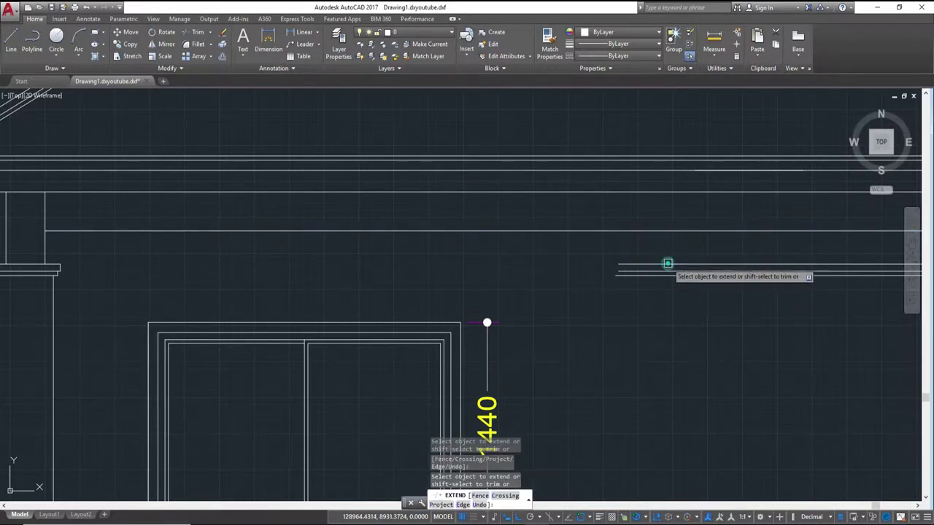
left_click(713, 263)
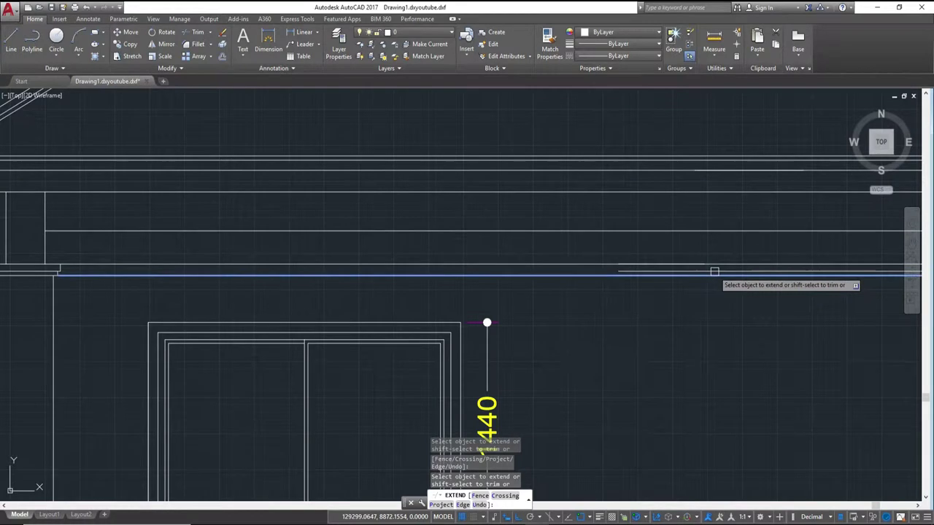
left_click(743, 297)
left_click(731, 250)
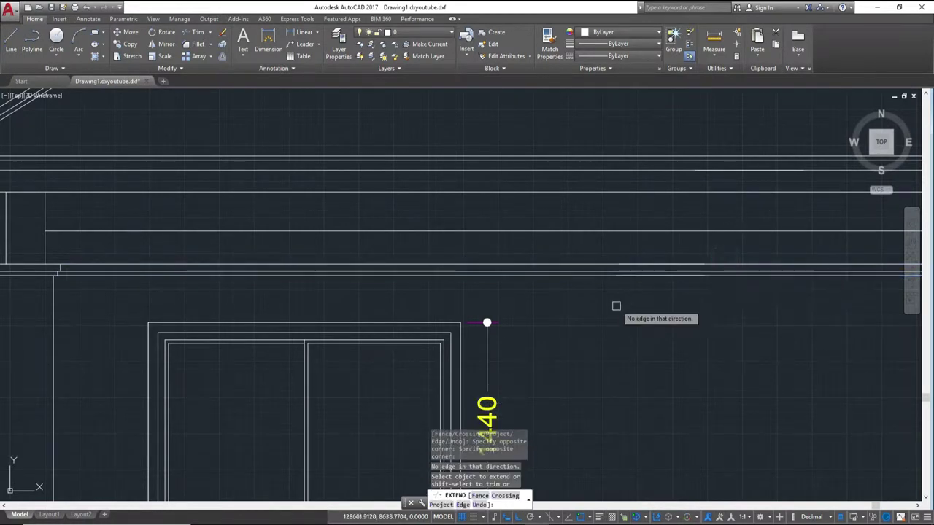
key("Escape")
- Erase the two leftover stray line pieces
left_click(587, 223)
left_click(755, 325)
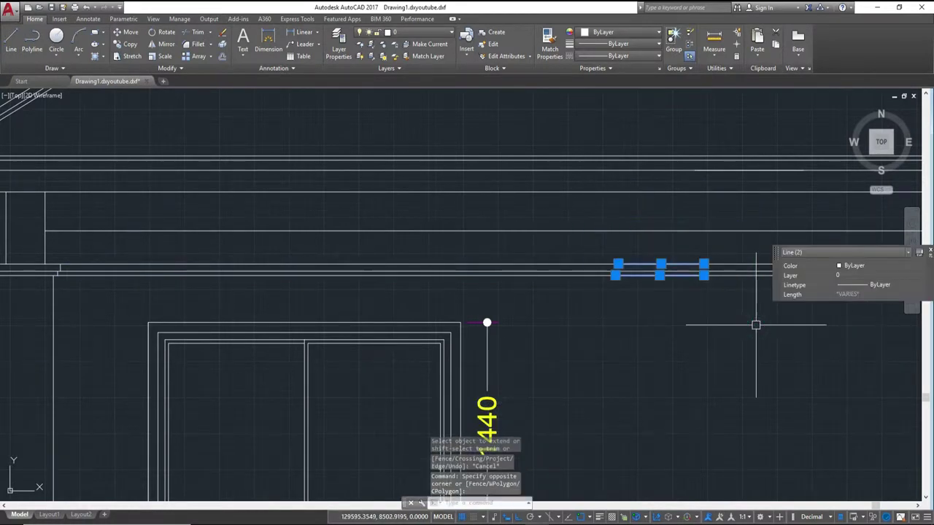
type("e")
key("Return")
scroll(754, 324, "down", 4)
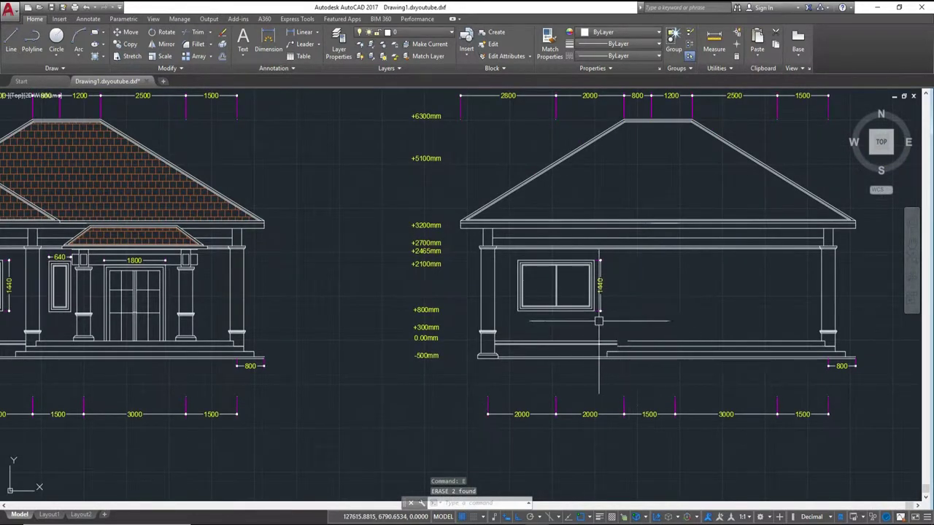
scroll(600, 319, "up", 3)
- Crossing-select the window with its 1440 dimension, erase both, and reframe the view
left_click(624, 322)
left_click(467, 227)
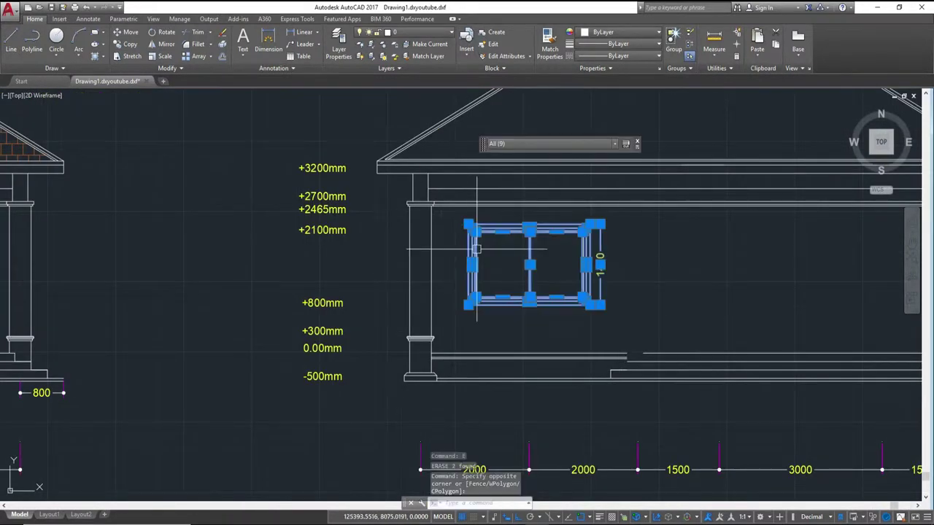
key("BackSpace")
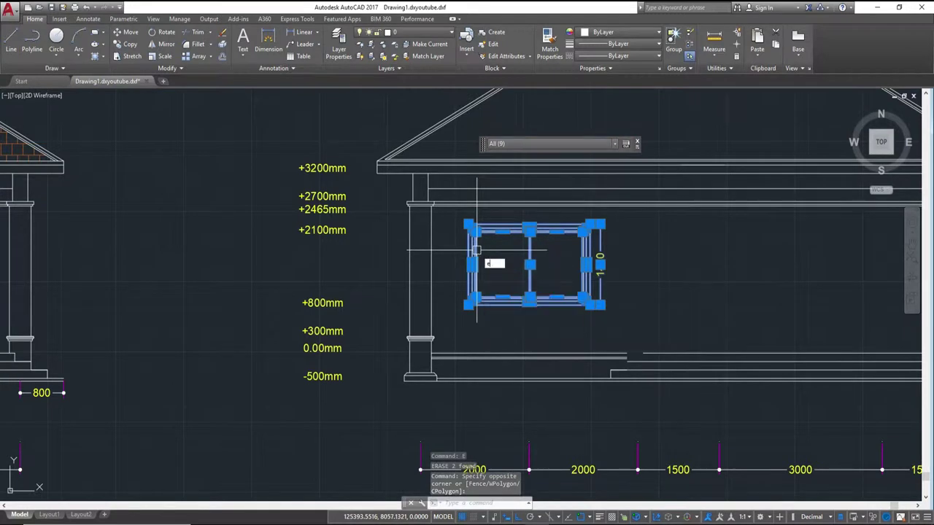
key("Return")
mouse_move(587, 256)
middle_mouse_down()
mouse_move(443, 322)
mouse_move(445, 274)
middle_mouse_up()
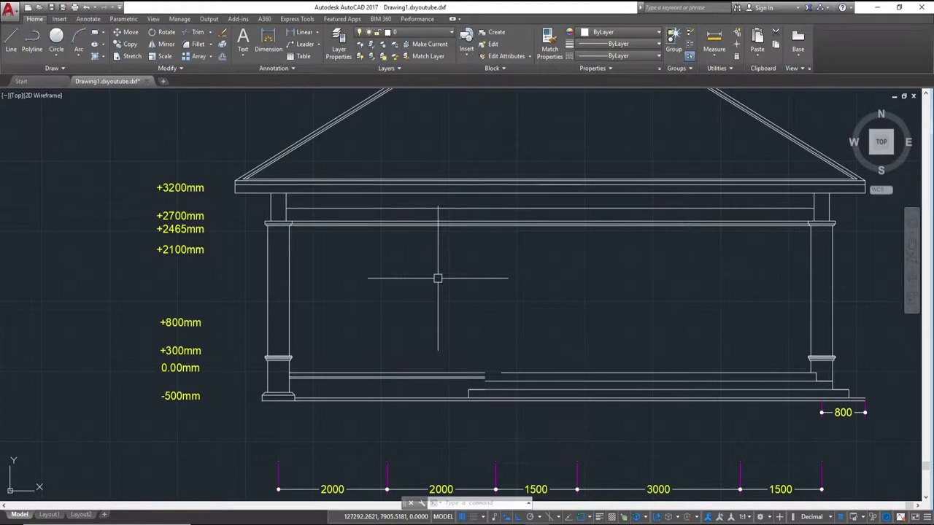
- Window-select the lines of the copied elevation's left column
scroll(329, 254, "up", 1)
scroll(284, 225, "up", 1)
scroll(258, 203, "up", 1)
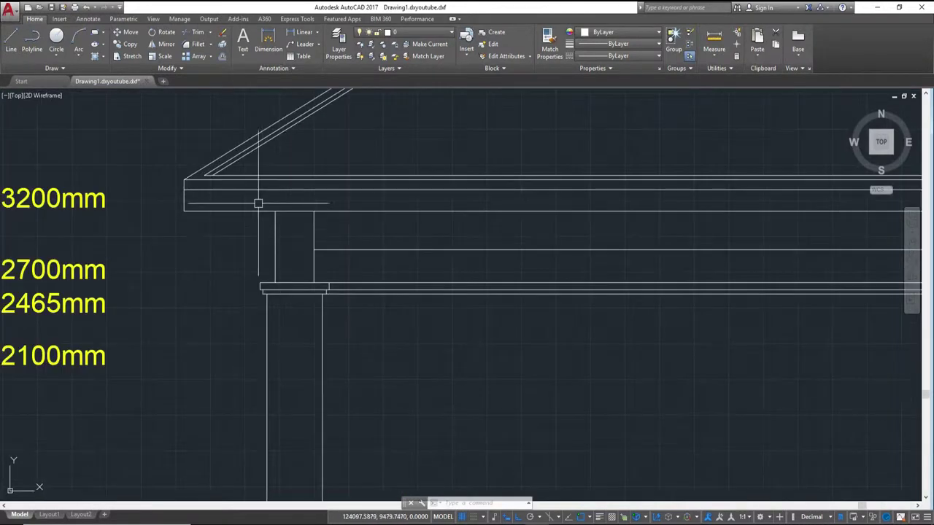
left_click(240, 198)
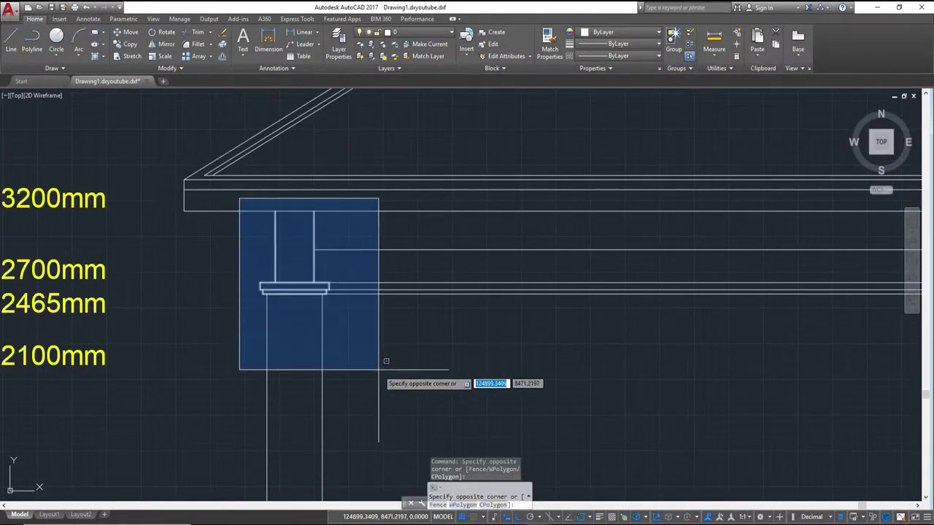
scroll(386, 360, "down", 3)
left_click(384, 421)
- Copy the column from its base point 6000 to the right
type("co")
key("Return")
scroll(358, 412, "up", 3)
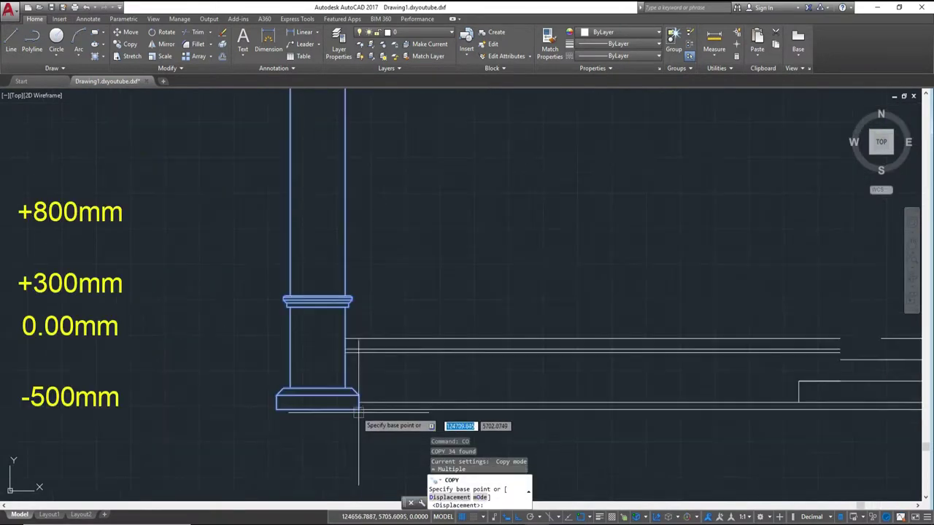
left_click(317, 410)
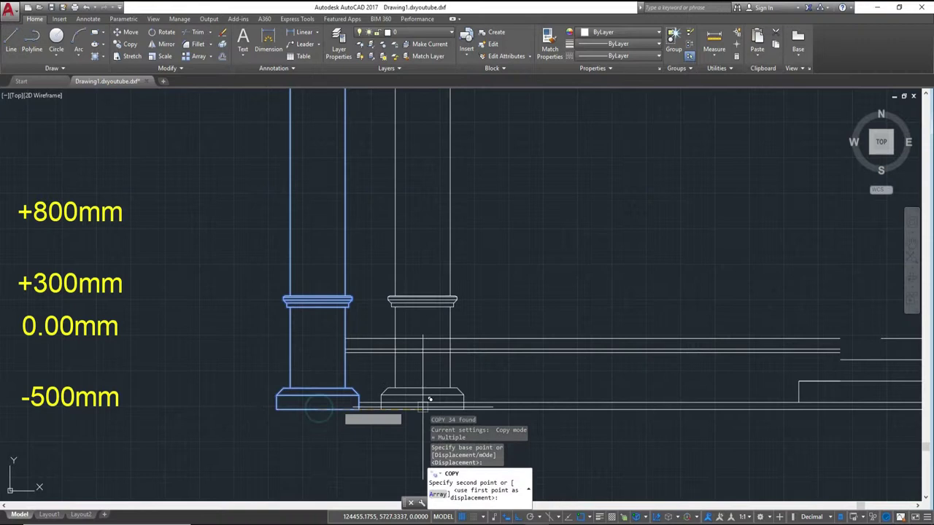
type("69")
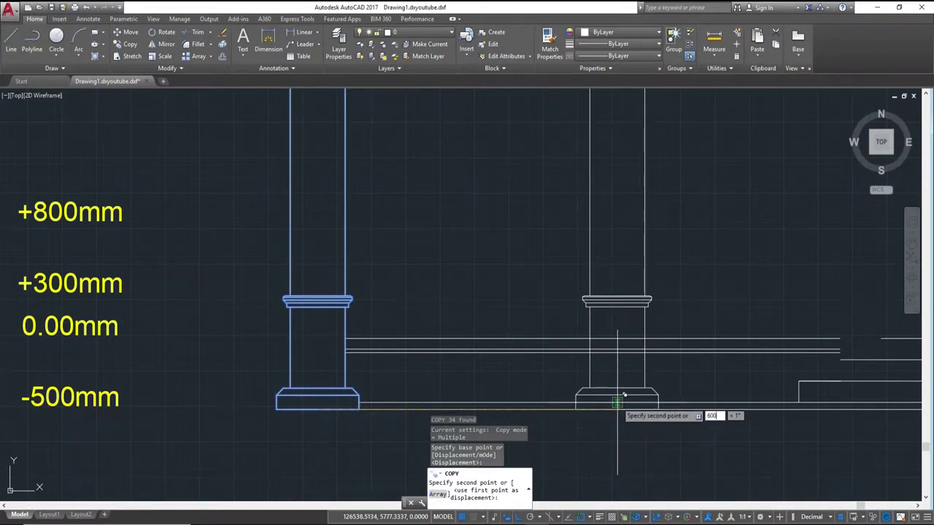
key("Return")
scroll(625, 387, "down", 3)
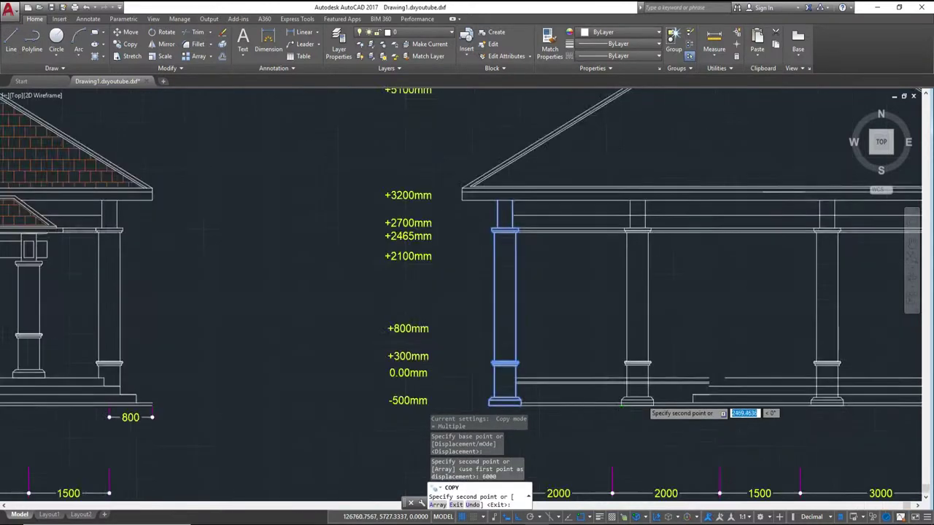
scroll(649, 383, "down", 2)
key("Escape")
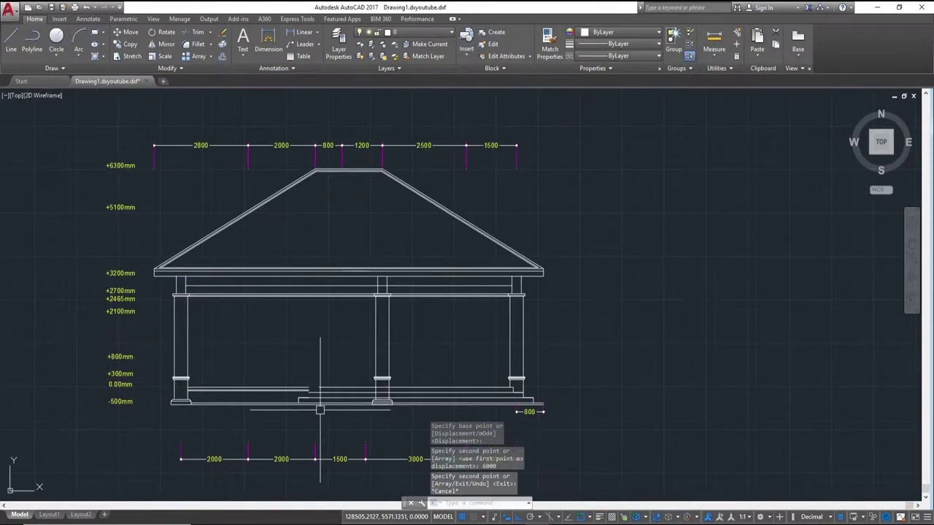
- Erase the new column's base block
scroll(380, 398, "up", 8)
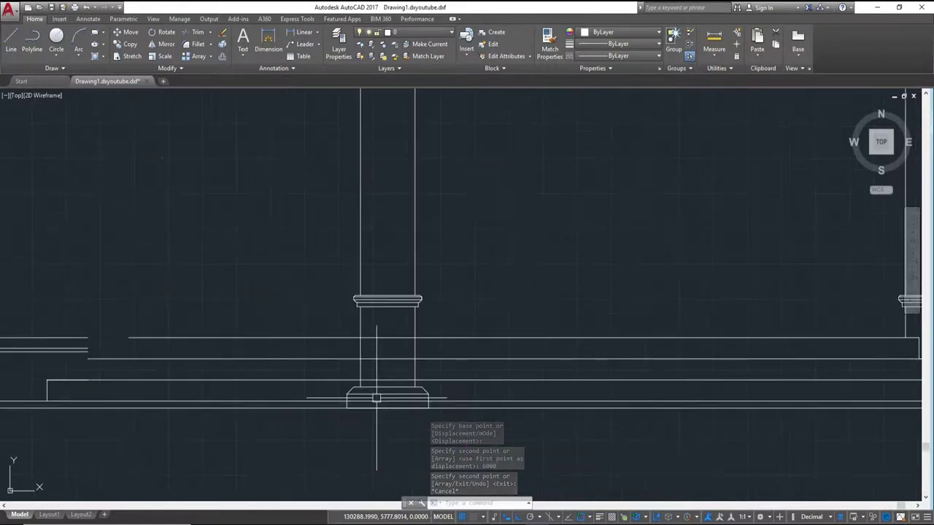
left_click(325, 367)
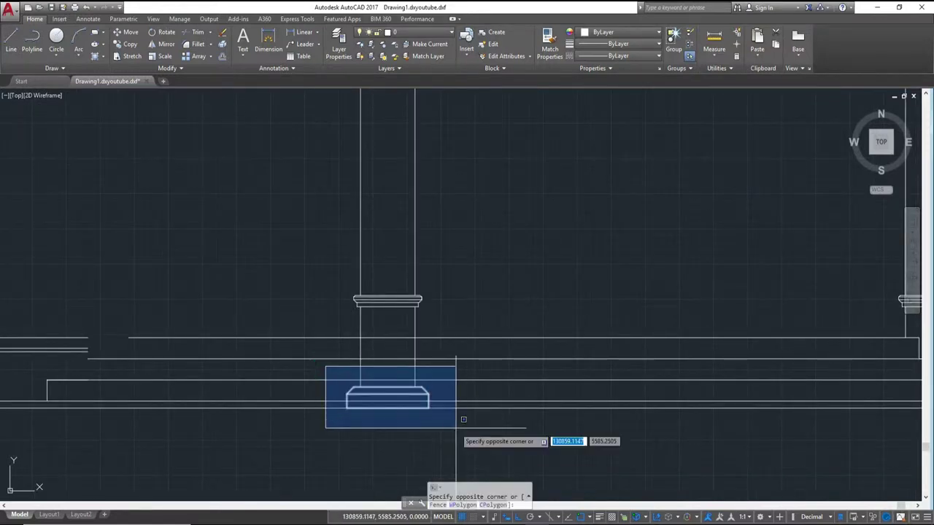
left_click(457, 418)
type("E")
key("Return")
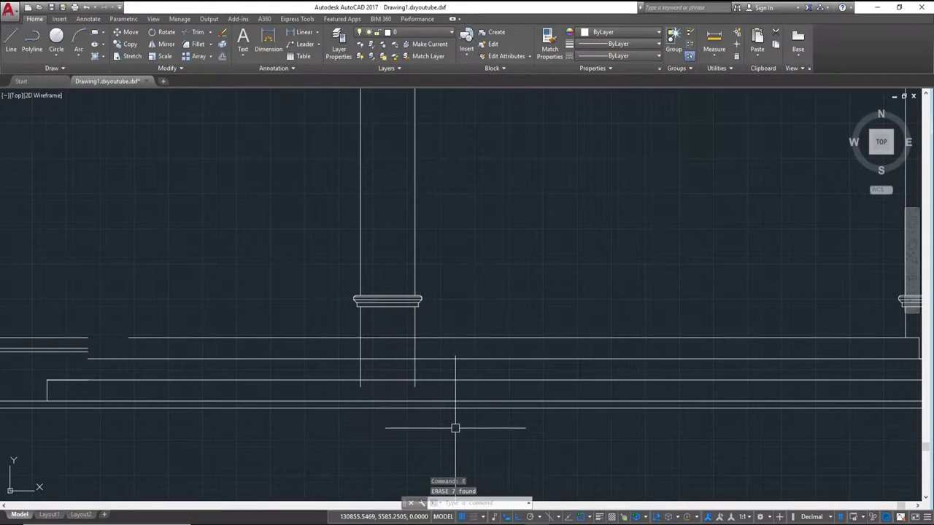
- Stretch the vertical lines under the right and left columns up to the floor line
scroll(427, 380, "up", 2)
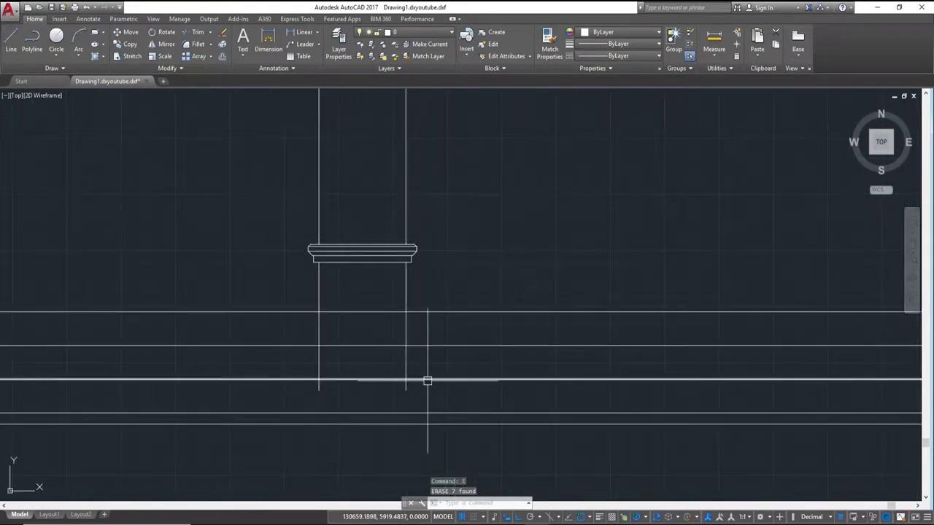
scroll(428, 369, "up", 2)
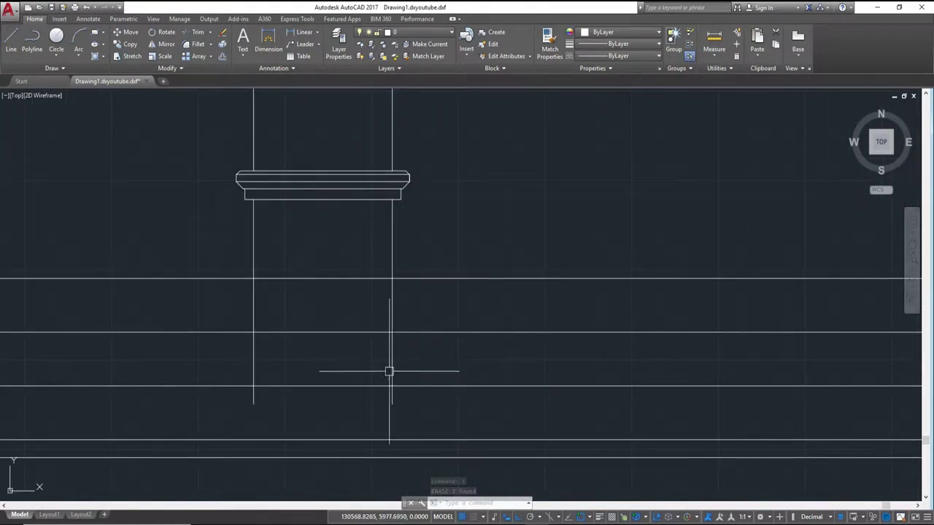
left_click(391, 374)
left_click(392, 403)
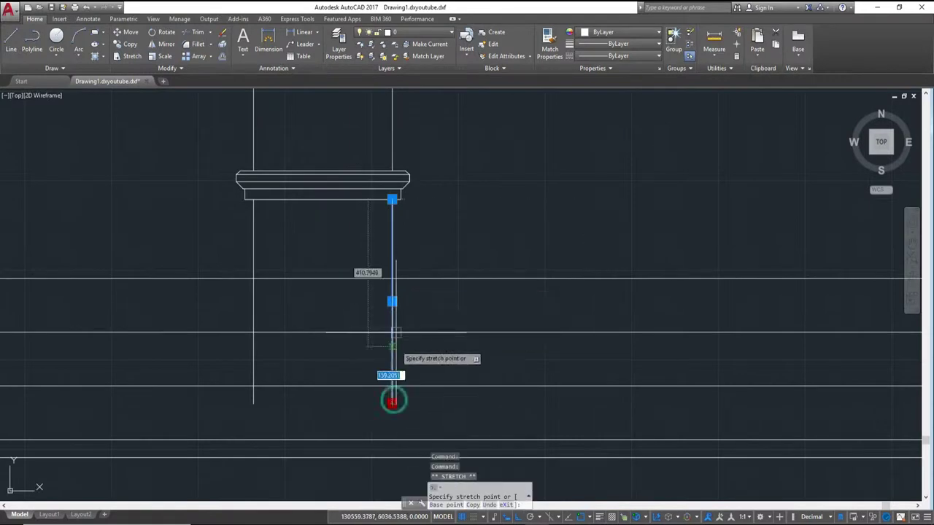
left_click(391, 278)
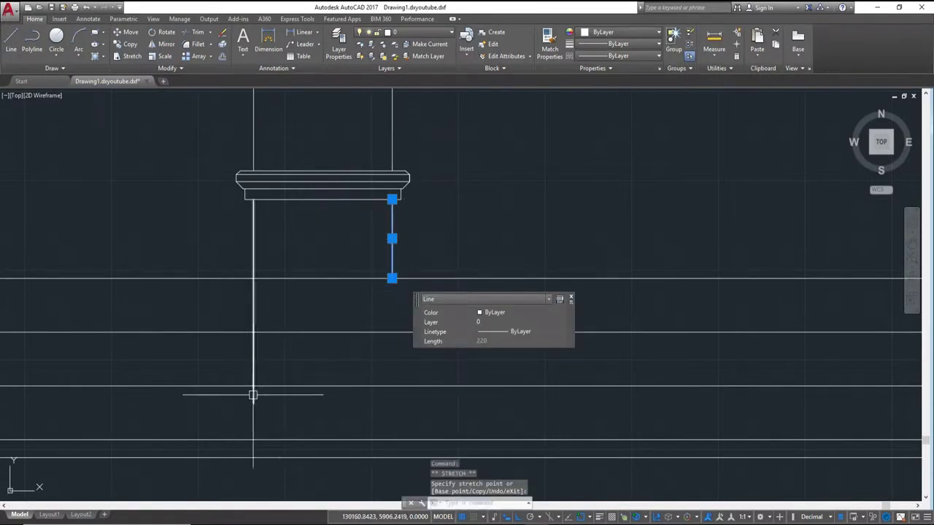
left_click(251, 394)
left_click(253, 404)
mouse_move(253, 300)
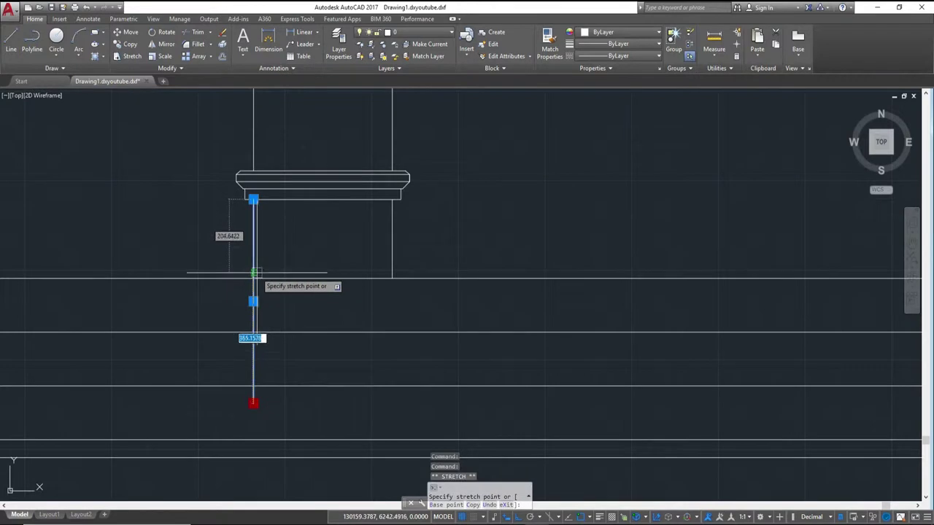
left_click(253, 278)
key("Escape")
scroll(313, 379, "down", 3)
middle_click_drag(313, 379, 402, 367)
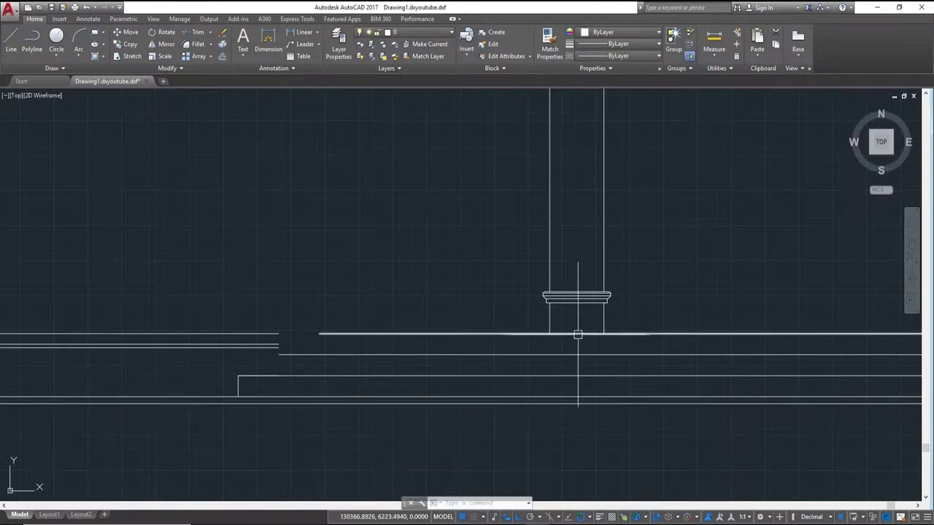
scroll(578, 335, "down", 5)
scroll(459, 365, "up", 5)
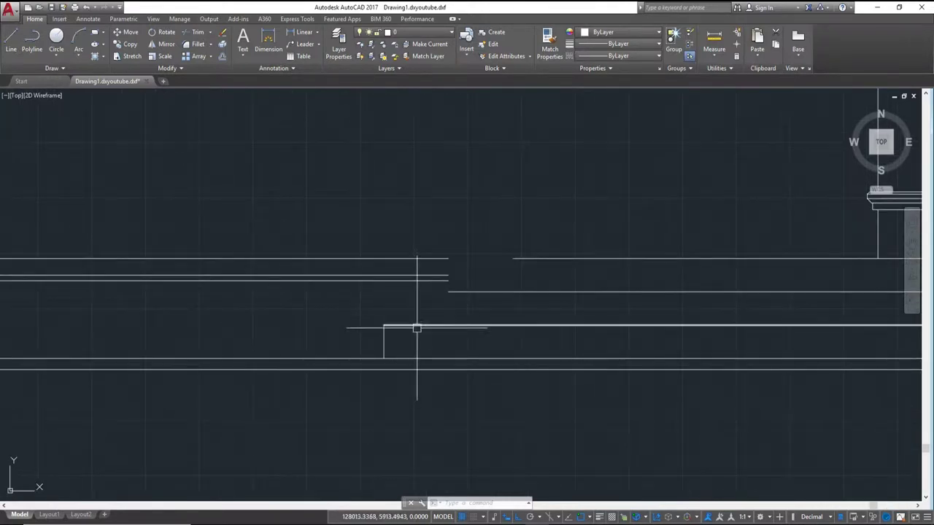
scroll(467, 344, "down", 4)
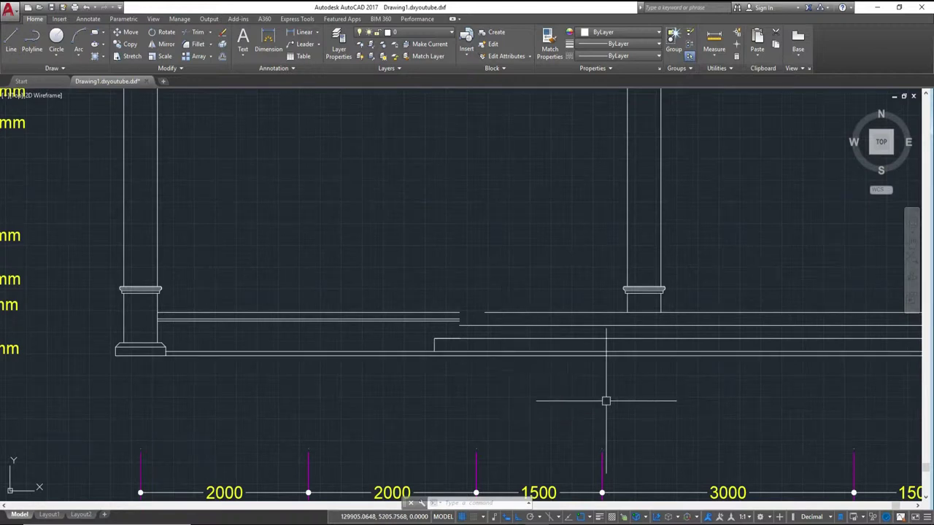
scroll(606, 400, "down", 2)
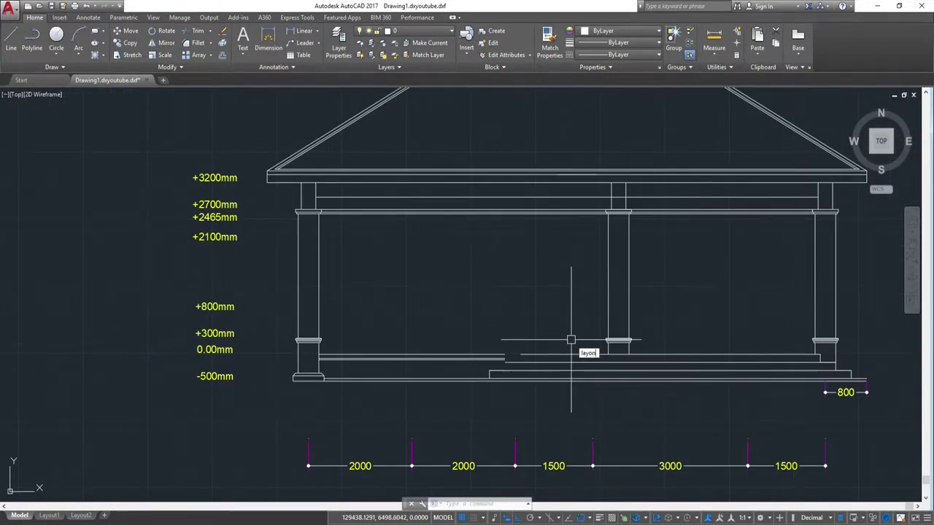
type("layon")
- Turn all layers back on with LAYON and bring the roof and top dimension row into view
key("Return")
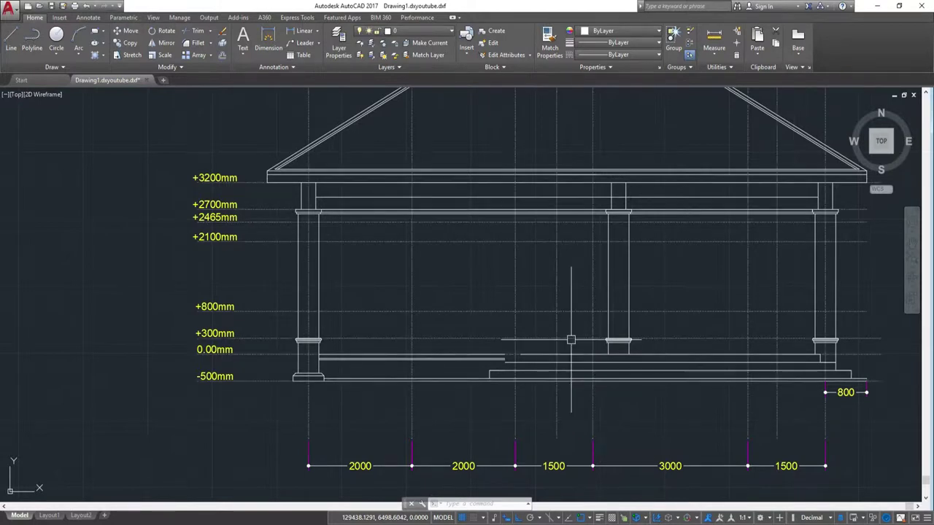
scroll(510, 341, "down", 1)
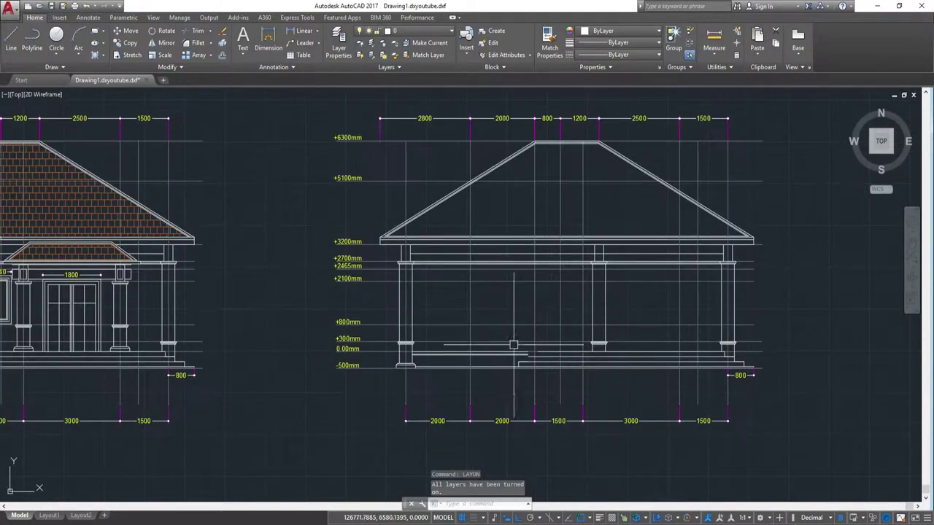
scroll(490, 194, "up", 1)
middle_click_drag(438, 91, 437, 228)
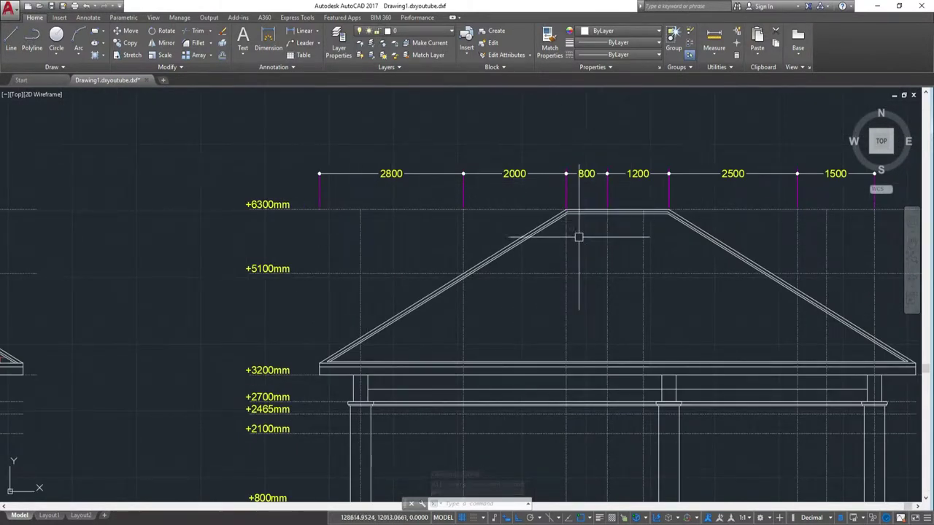
mouse_move(640, 241)
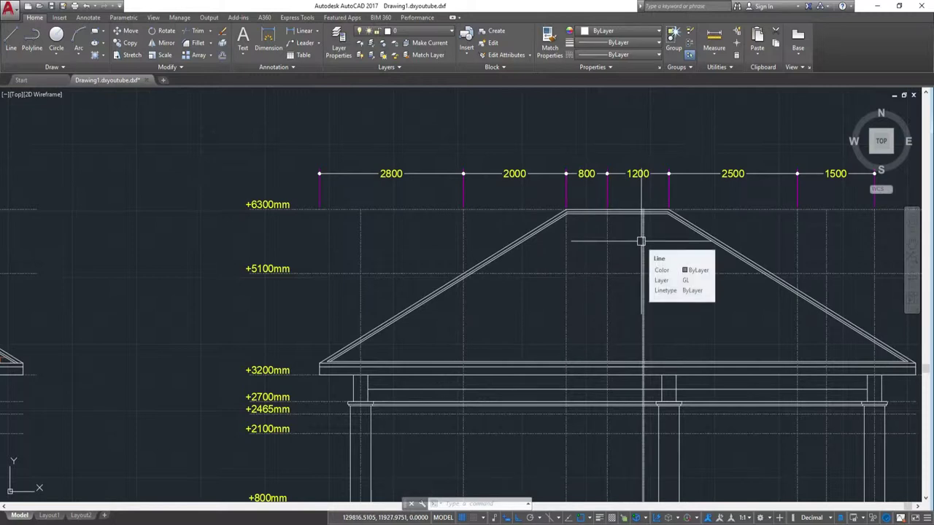
scroll(613, 241, "up", 2)
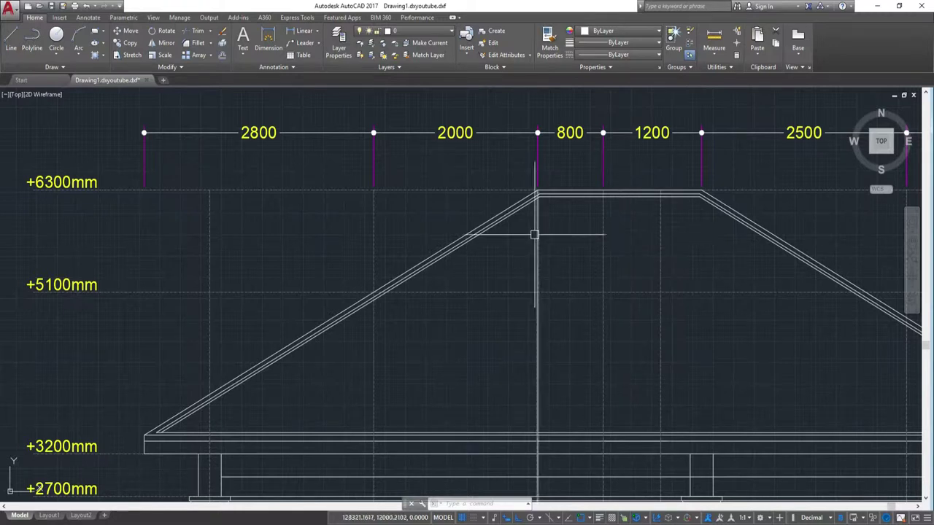
middle_click_drag(691, 226, 638, 243)
scroll(627, 255, "up", 2)
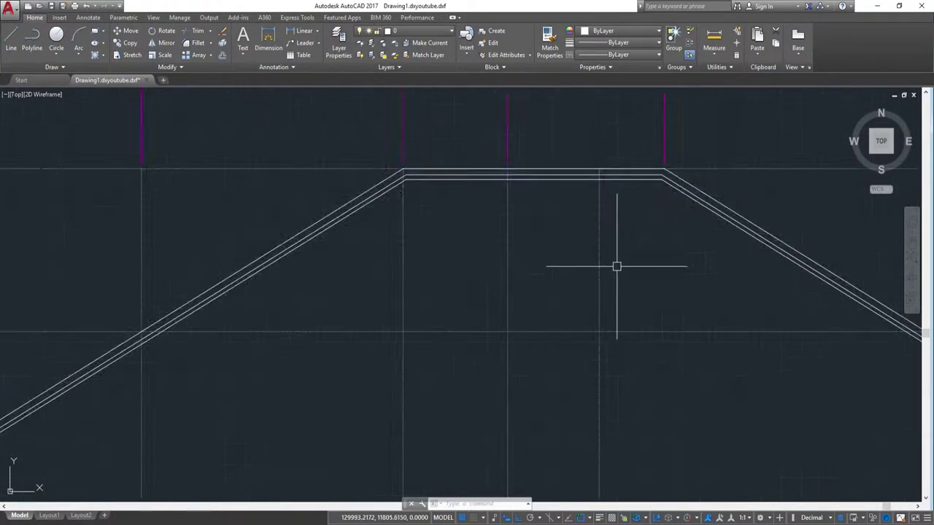
scroll(615, 265, "down", 4)
- Select a vertical gridline crossing the roof
left_click(625, 275)
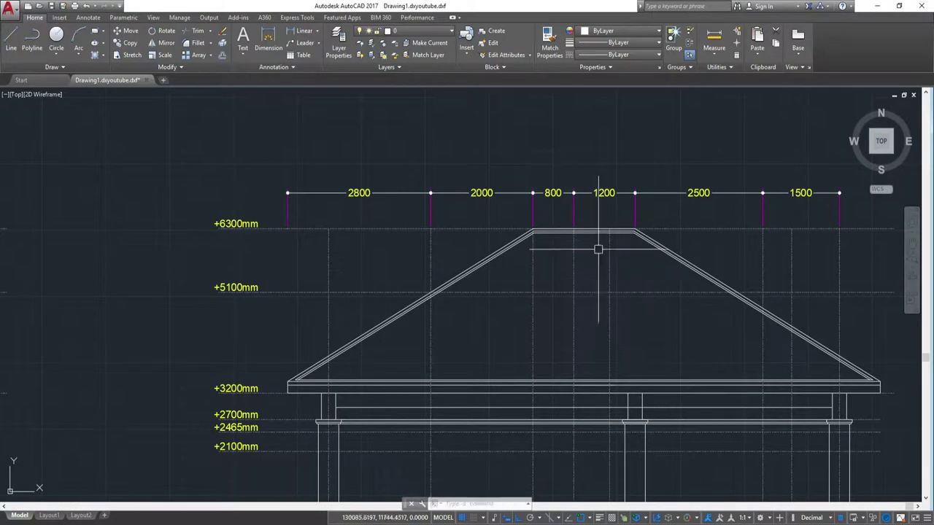
left_click(604, 248)
left_click(613, 250)
left_click(603, 253)
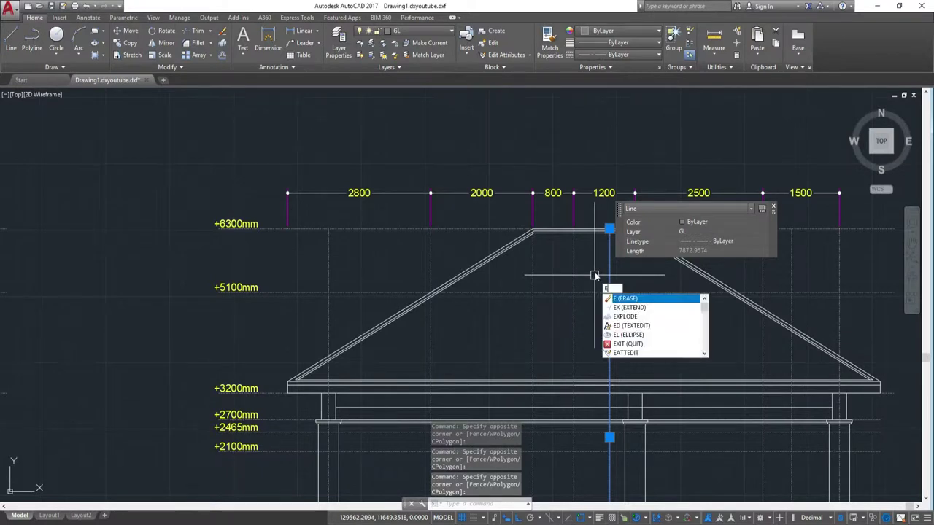
- Erase two vertical gridlines crossing the roof
key("Return")
left_click(603, 270)
left_click(552, 243)
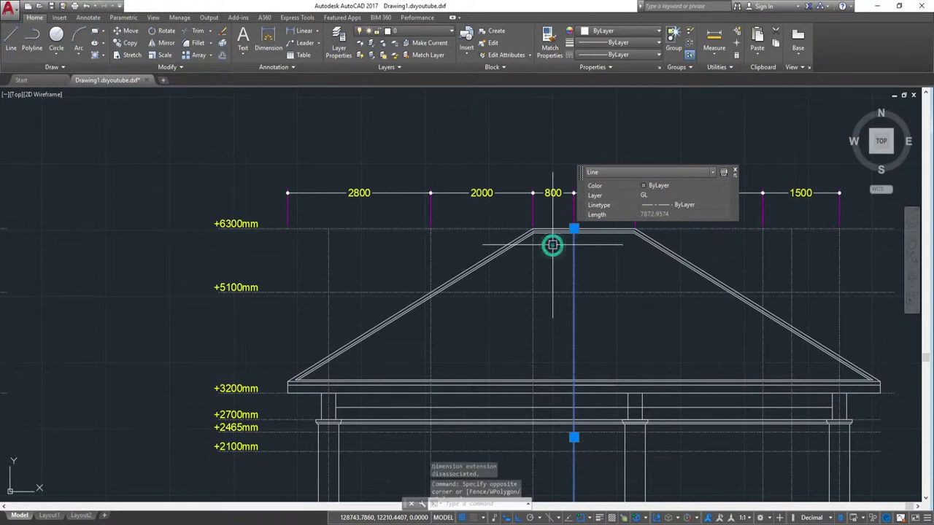
key("Delete")
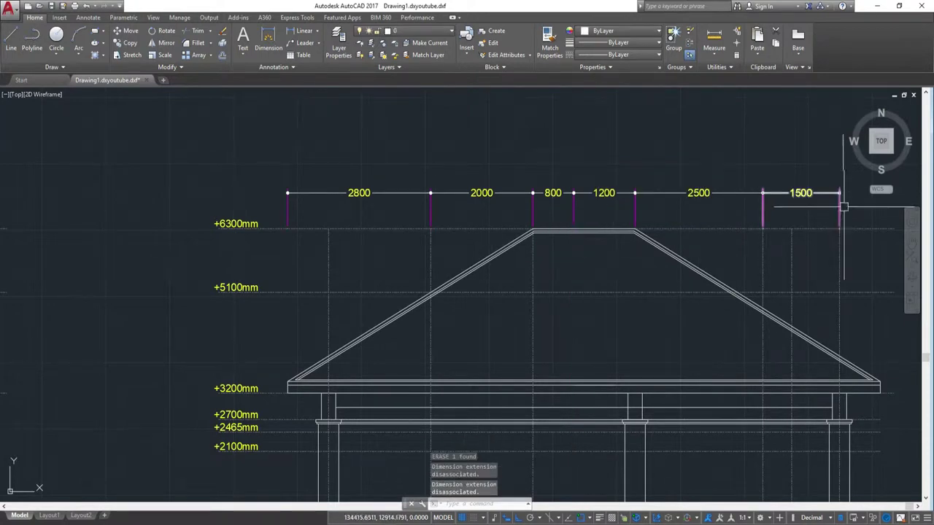
- Erase the six dimensions of the top dimension row with a crossing window
left_click(848, 205)
left_click(256, 167)
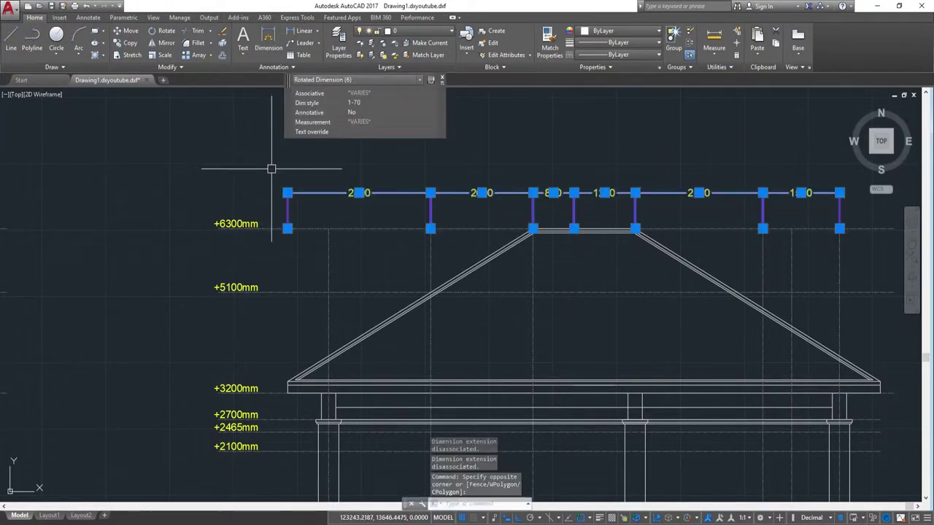
type("e")
key("Return")
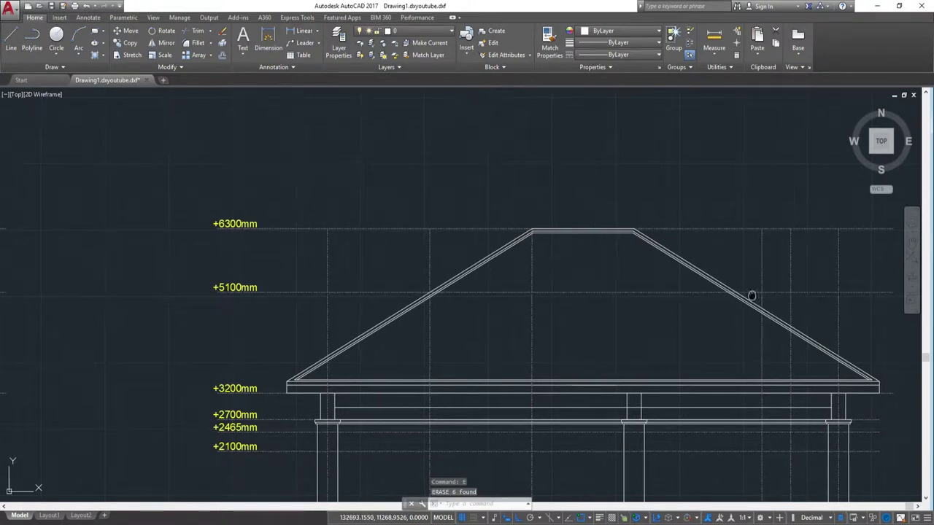
- Erase the remaining four vertical gridlines running under the roof
middle_click_drag(750, 294, 563, 279)
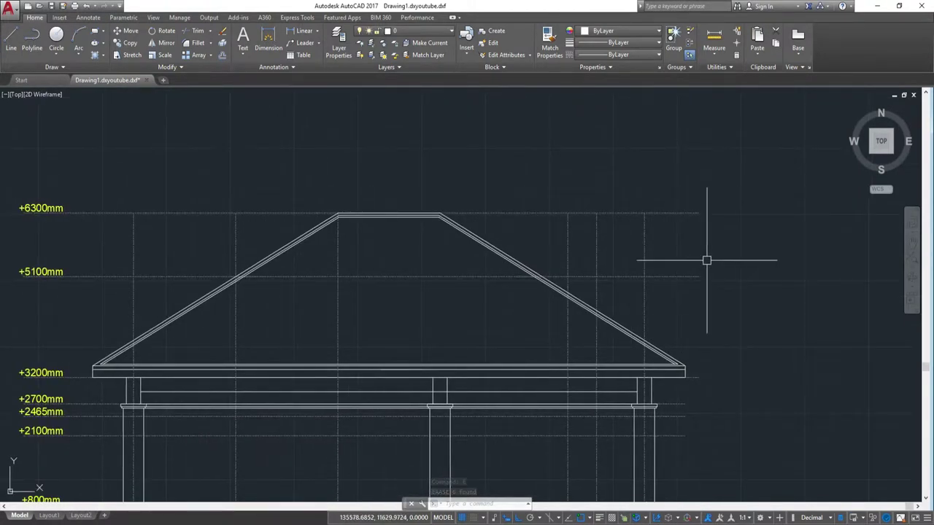
left_click(663, 251)
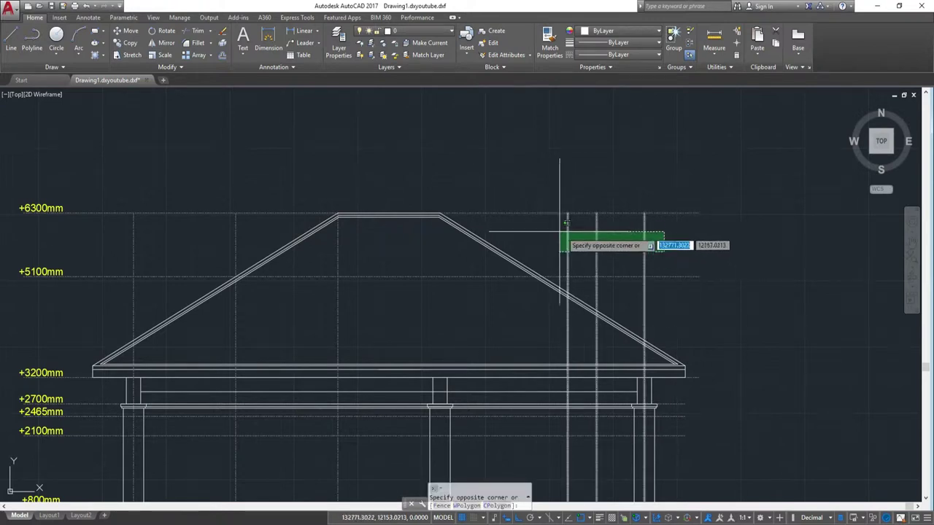
left_click(552, 229)
right_click(576, 258)
left_click(606, 350)
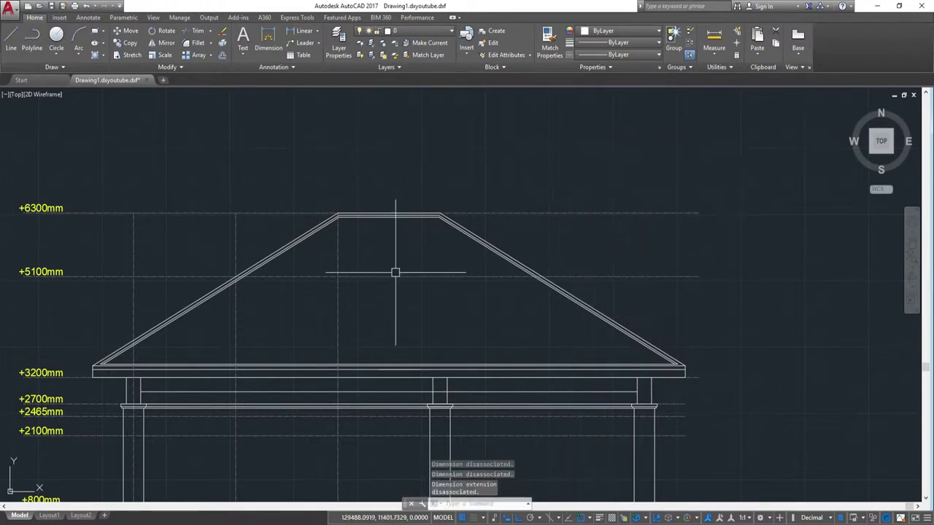
middle_click_drag(350, 271, 542, 283)
left_click(447, 255)
left_click(402, 256)
left_click(396, 255)
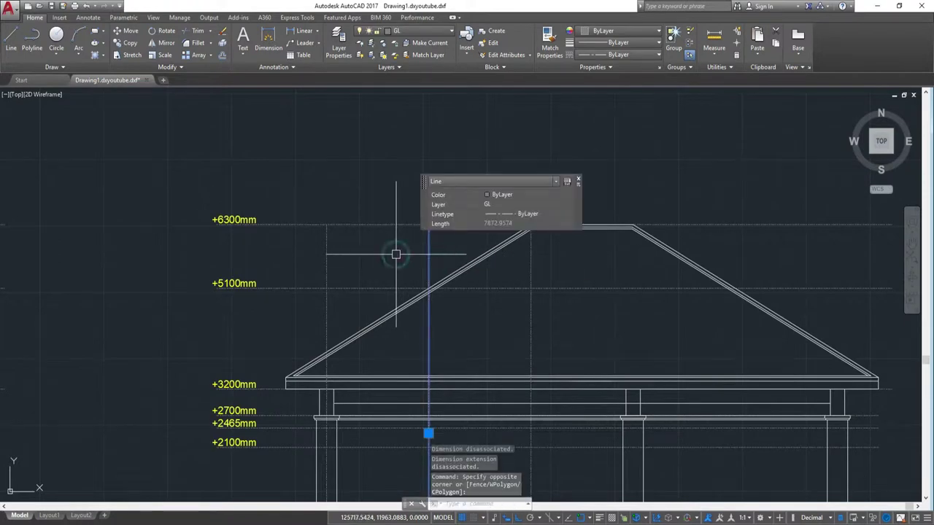
type("e")
key("Return")
middle_click_drag(354, 264, 485, 264)
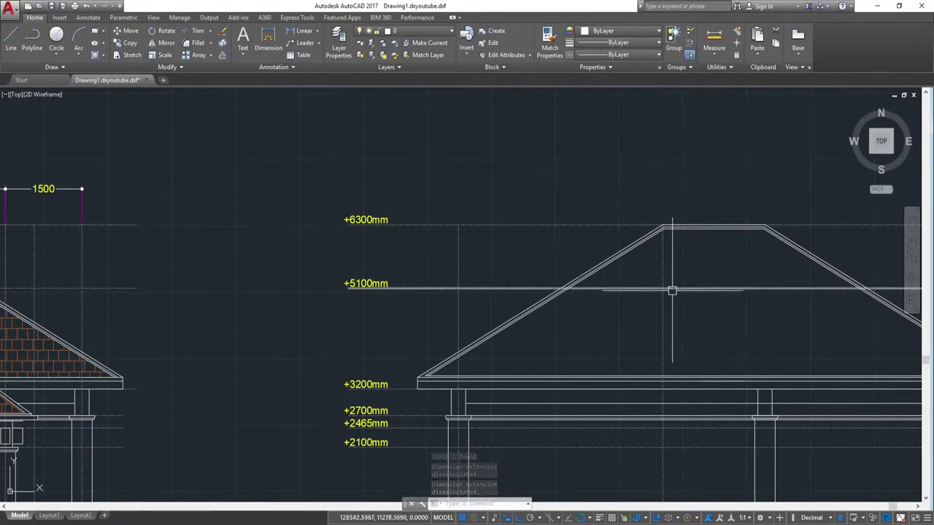
scroll(671, 290, "up", 5)
middle_click_drag(678, 252, 586, 289)
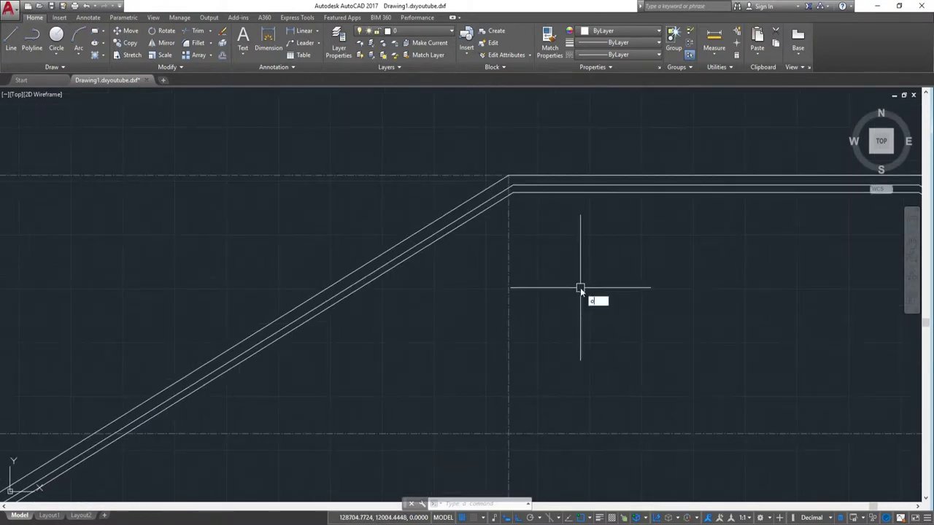
key("Return")
type("000")
key("Return")
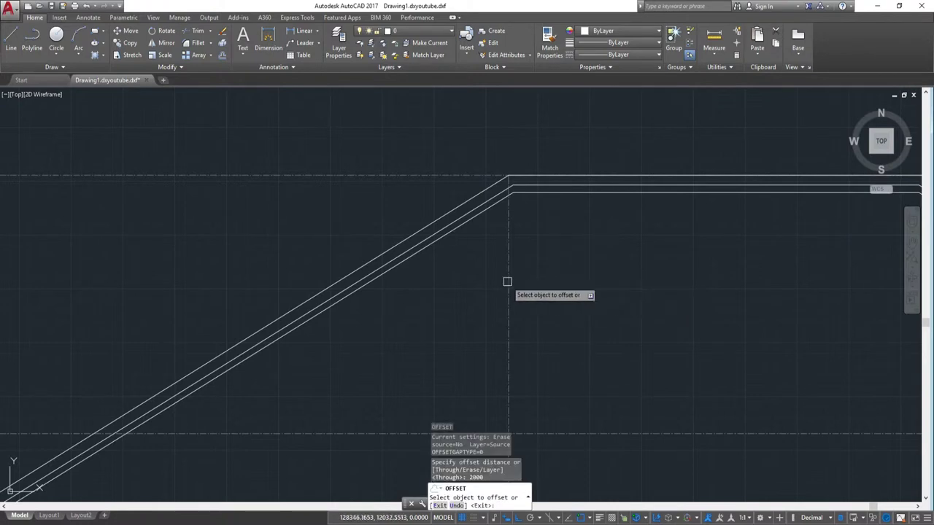
left_click(507, 282)
left_click(793, 271)
scroll(773, 279, "down", 3)
scroll(579, 324, "down", 1)
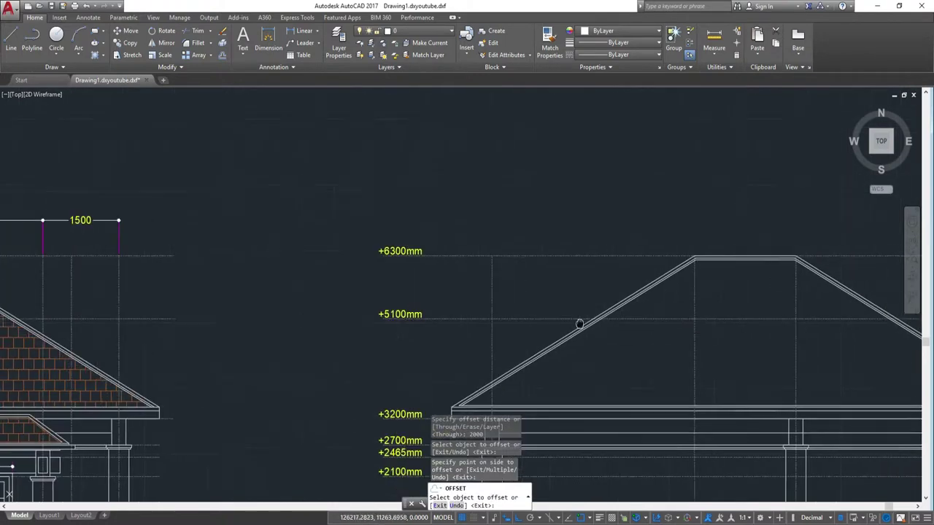
scroll(604, 313, "up", 2)
scroll(620, 291, "down", 5)
scroll(573, 251, "up", 4)
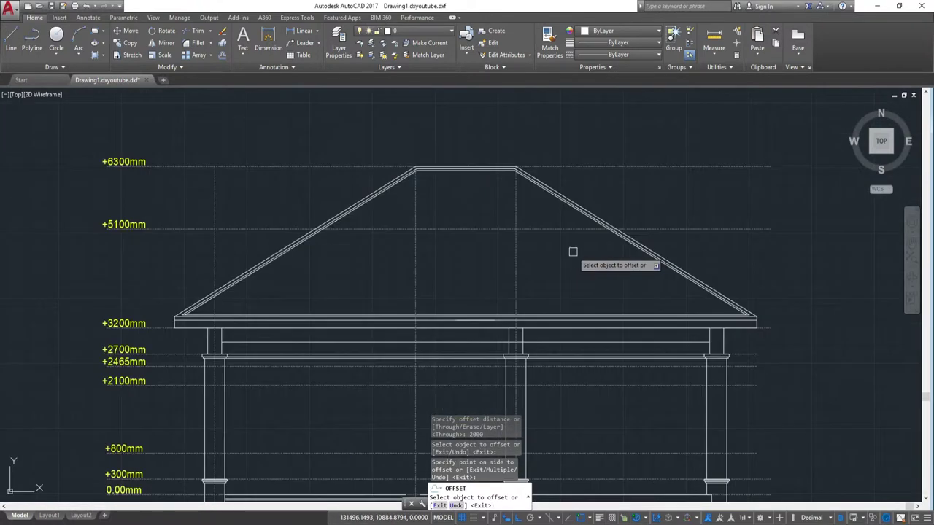
key("Escape")
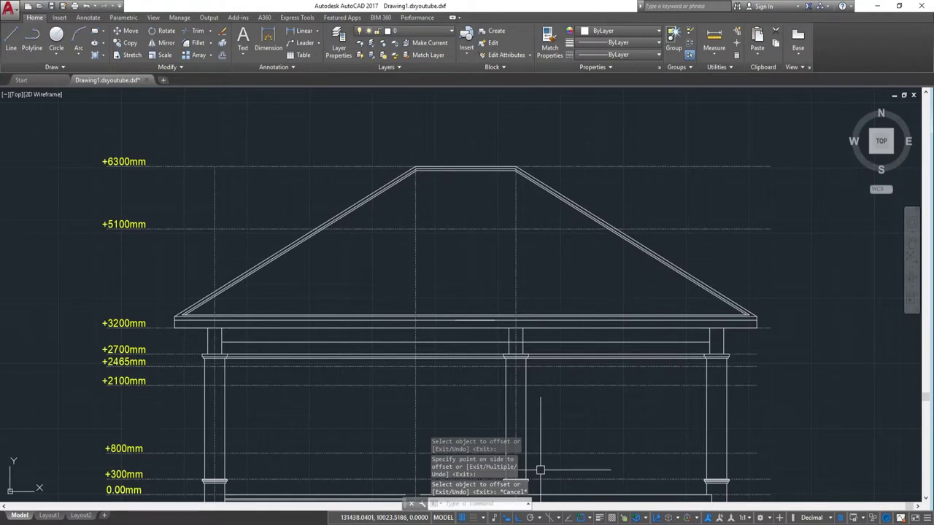
middle_click_drag(569, 338, 590, 261)
scroll(571, 296, "up", 3)
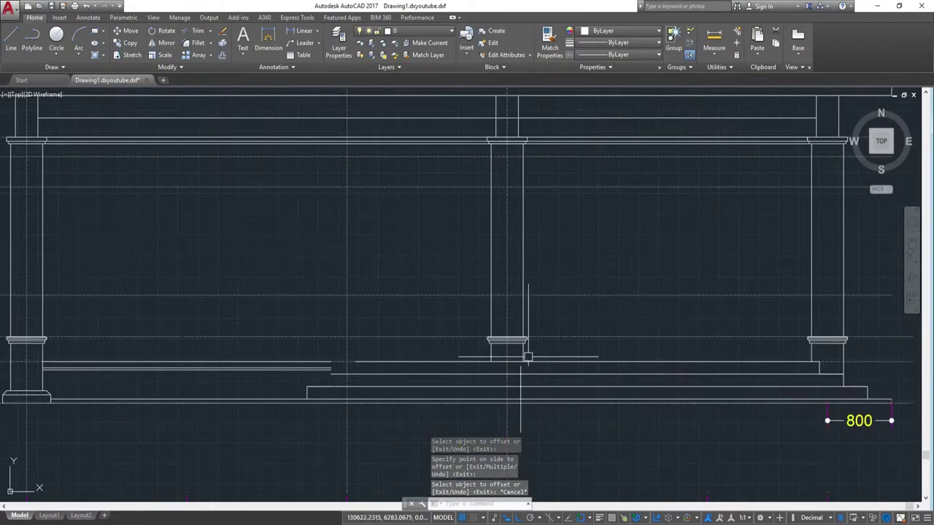
scroll(527, 358, "down", 3)
scroll(515, 316, "up", 5)
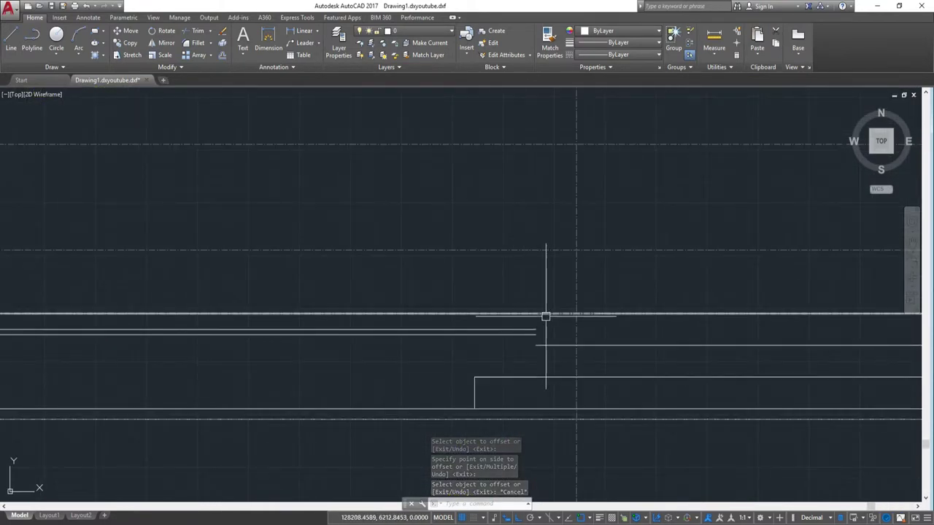
key("Return")
scroll(598, 343, "down", 1)
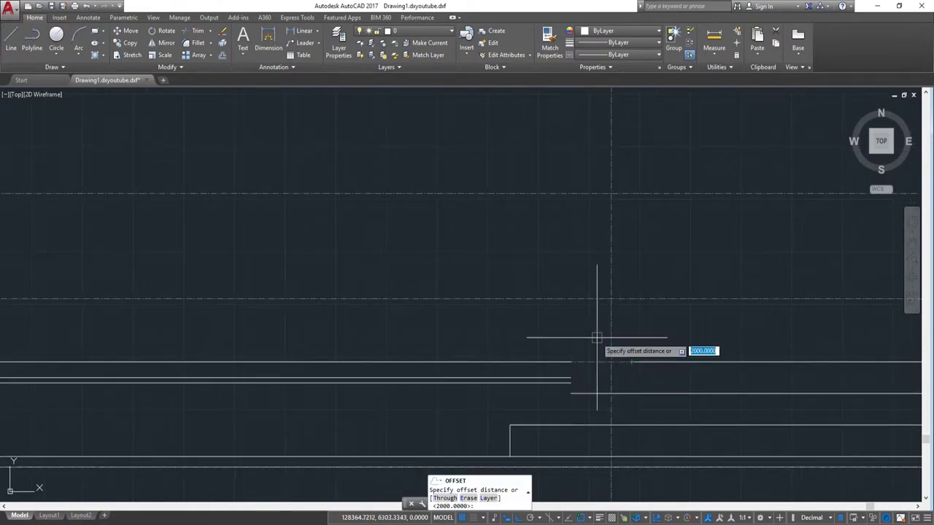
scroll(588, 351, "down", 2)
scroll(588, 350, "up", 2)
key("Escape")
scroll(556, 328, "down", 1)
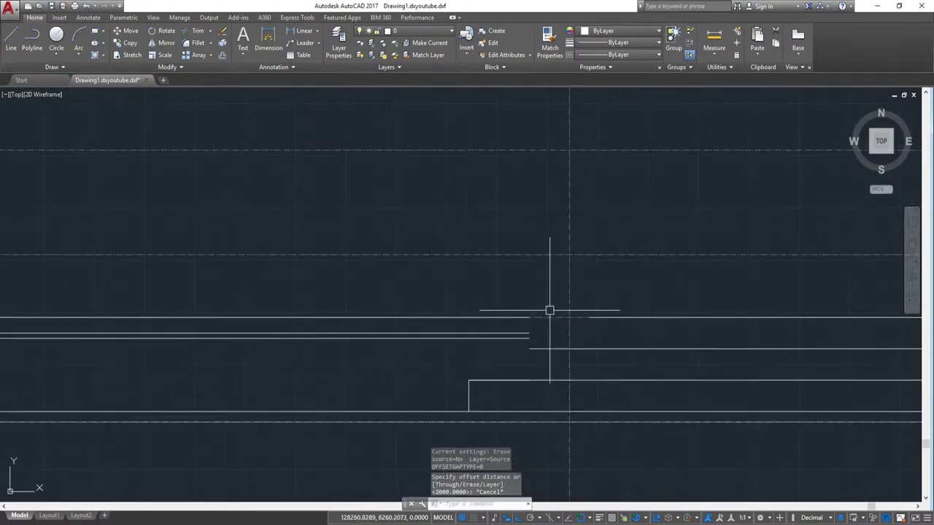
scroll(550, 355, "down", 2)
scroll(590, 365, "down", 2)
scroll(511, 336, "down", 3)
scroll(621, 354, "up", 5)
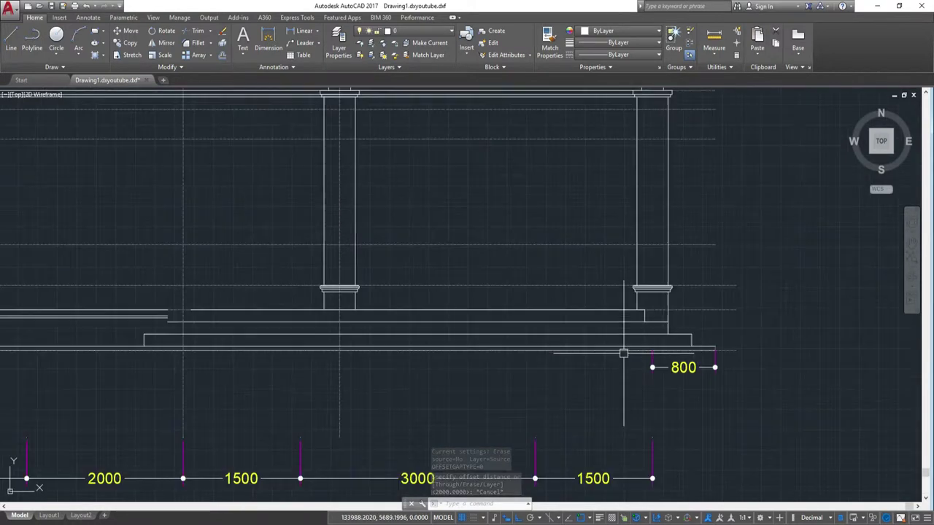
scroll(328, 350, "up", 2)
scroll(364, 339, "up", 2)
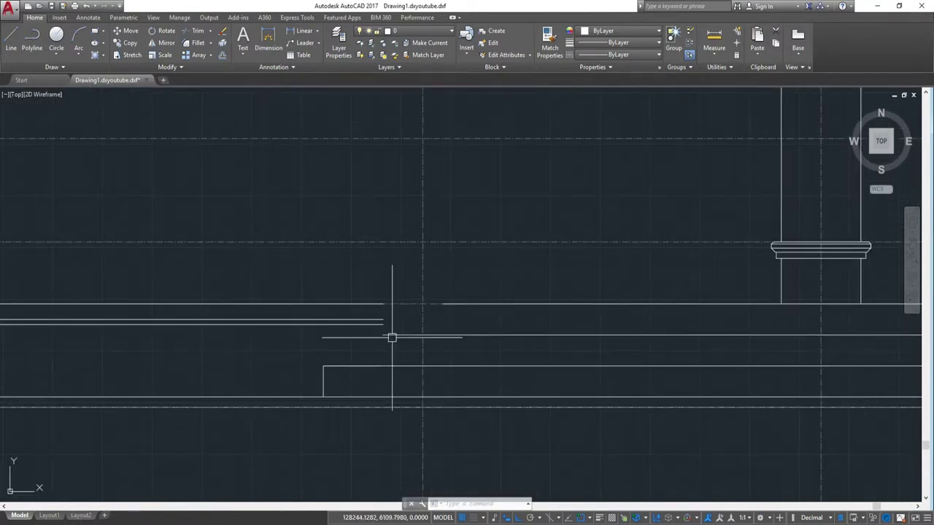
- Draw two short vertical lines closing the ends of the base step lines
key("Return")
left_click(385, 335)
left_click(383, 366)
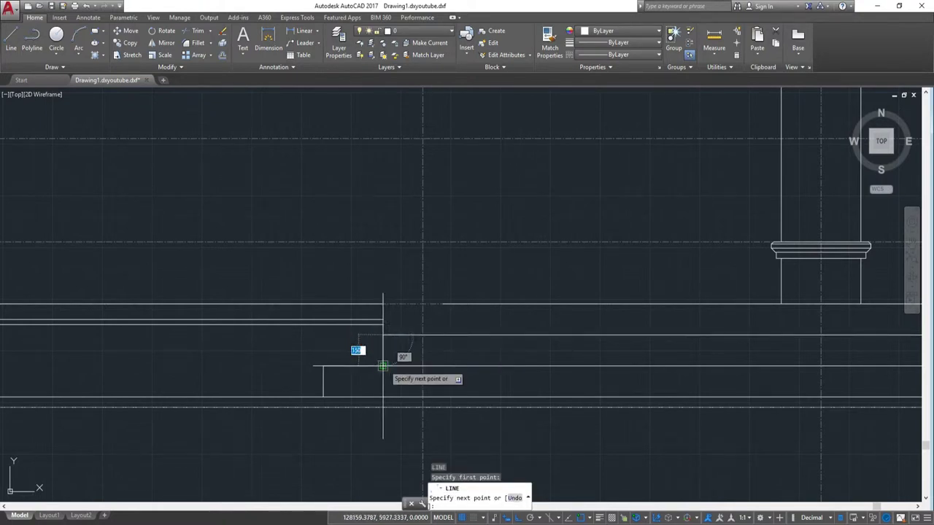
key("Escape")
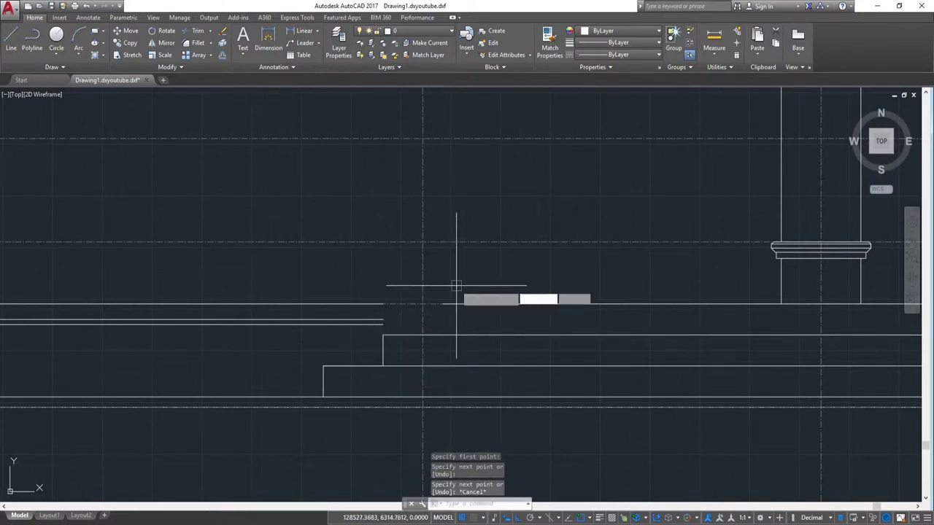
key("Return")
left_click(442, 303)
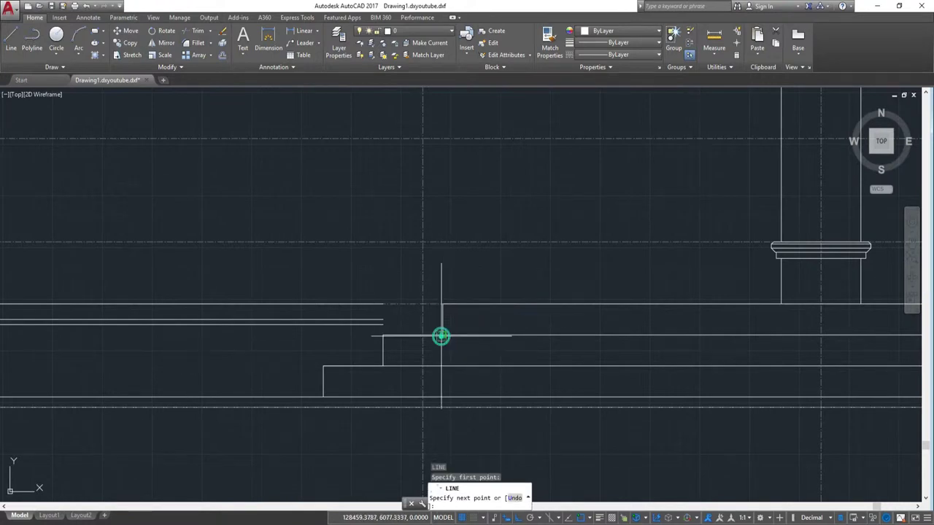
left_click(442, 335)
key("Escape")
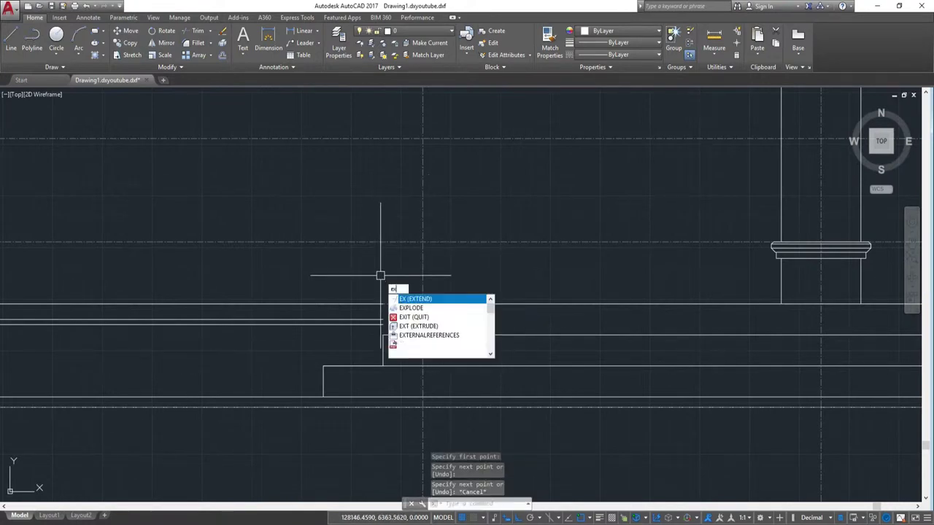
- Extend the floor lines to the new vertical closing line
key("Return")
key("Return")
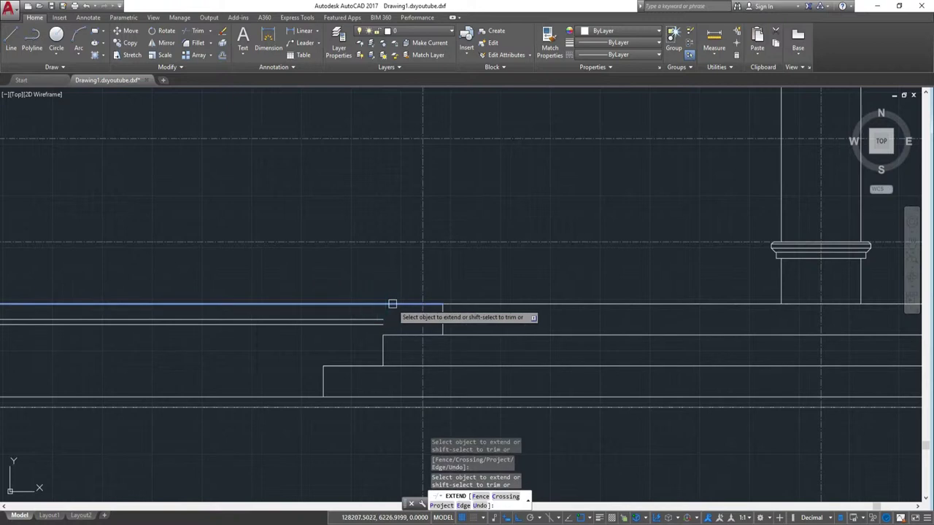
left_click(372, 321)
left_click(381, 319)
left_click(382, 324)
scroll(327, 229, "down", 2)
key("Escape")
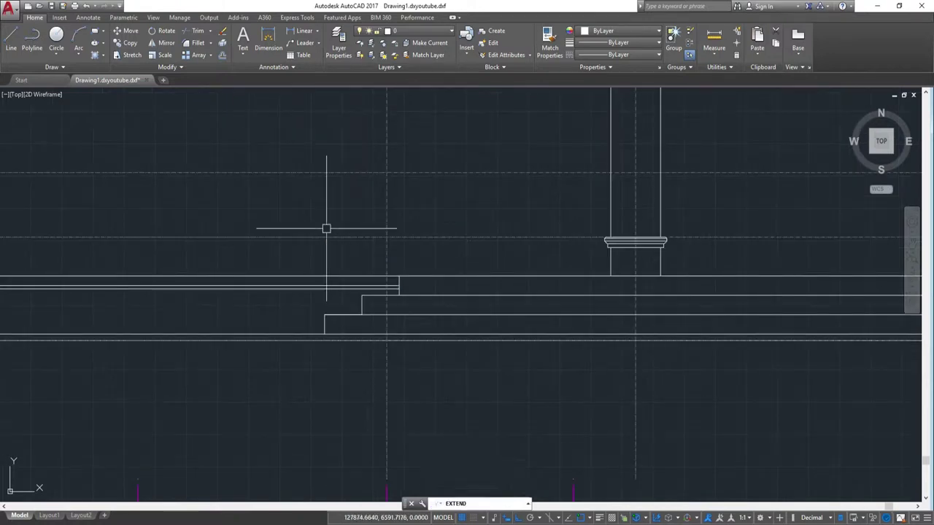
scroll(326, 229, "down", 4)
mouse_move(331, 206)
middle_mouse_down()
mouse_move(438, 210)
mouse_move(552, 267)
middle_mouse_up()
middle_click_drag(594, 207, 581, 265)
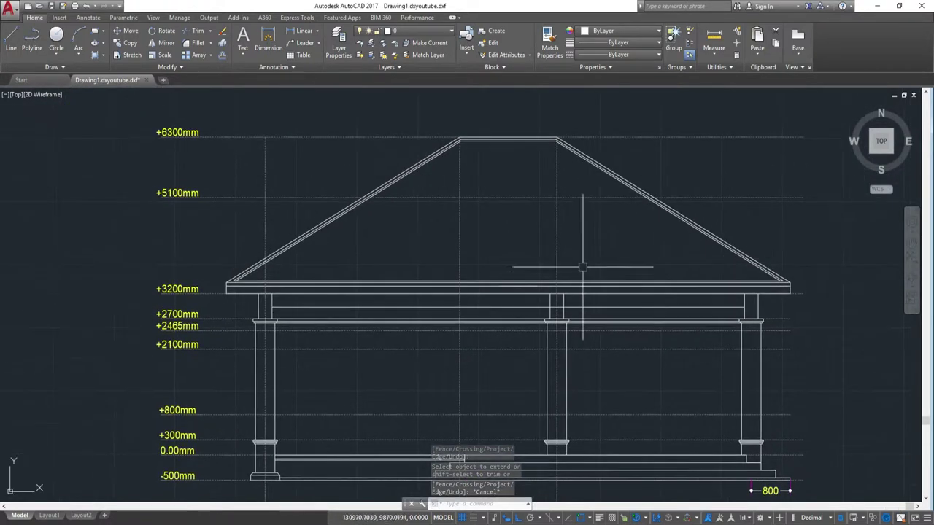
scroll(588, 308, "up", 2)
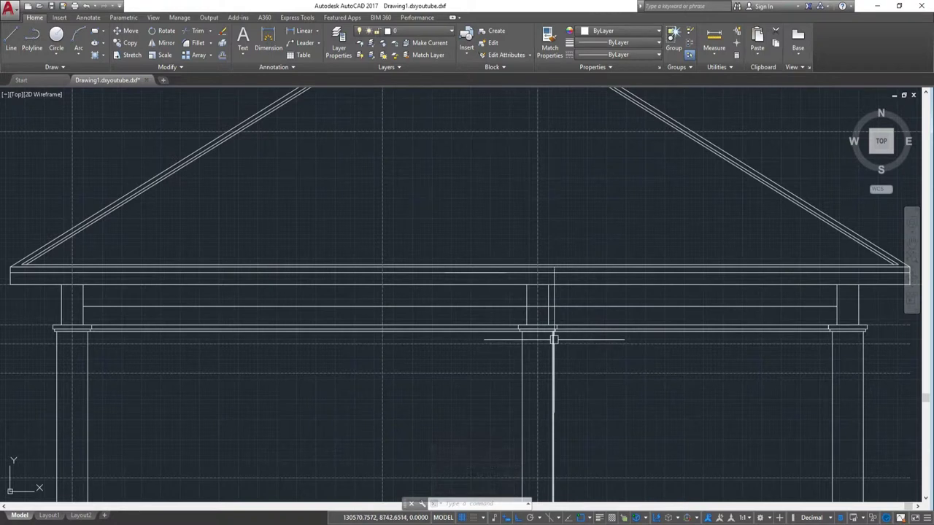
scroll(559, 340, "up", 1)
scroll(515, 247, "up", 1)
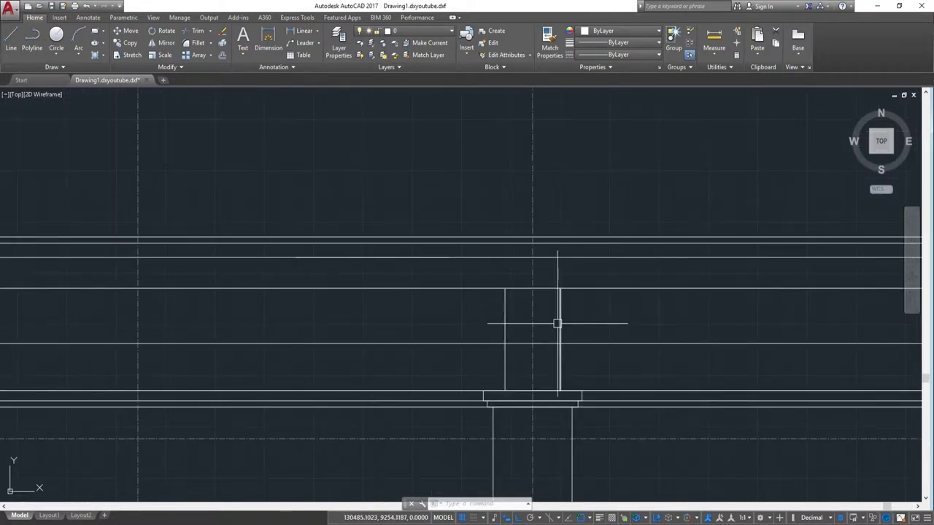
key("BackSpace")
type("r")
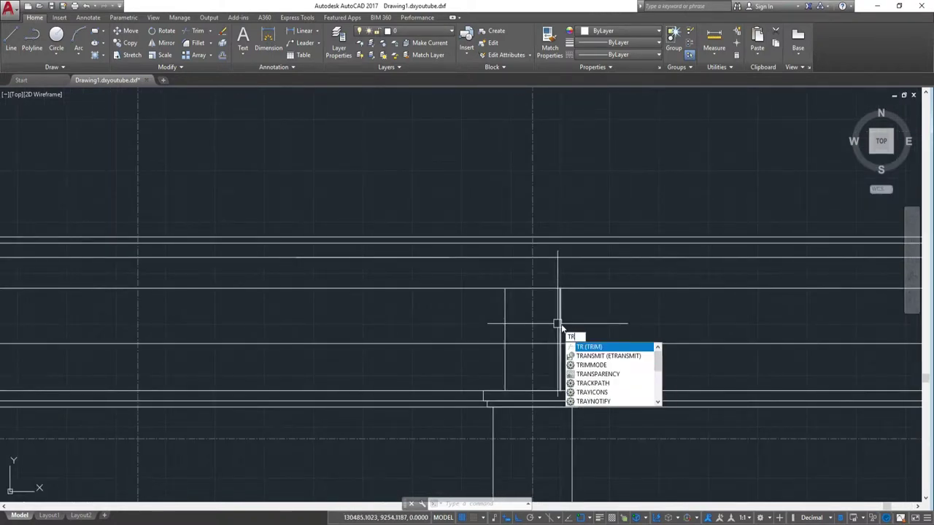
key("Return")
key("Return")
left_click(561, 324)
key("ctrl+z")
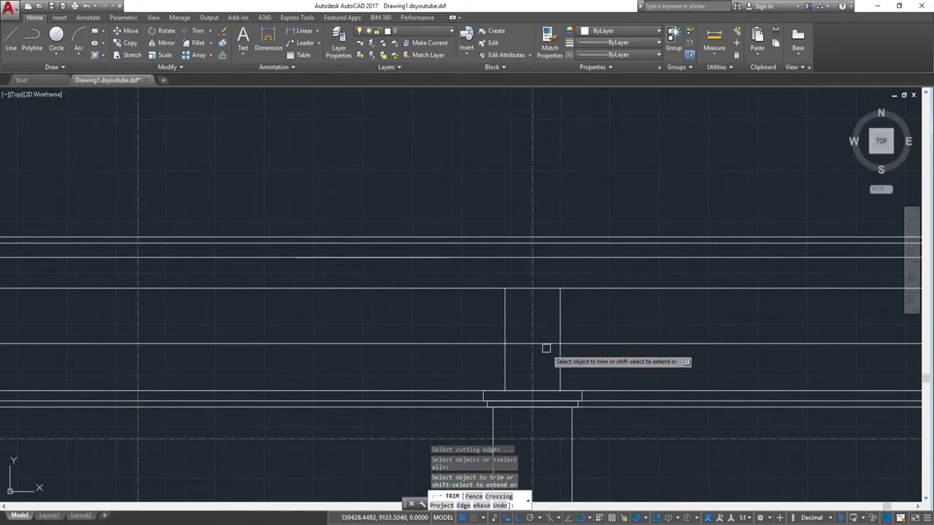
scroll(510, 341, "down", 4)
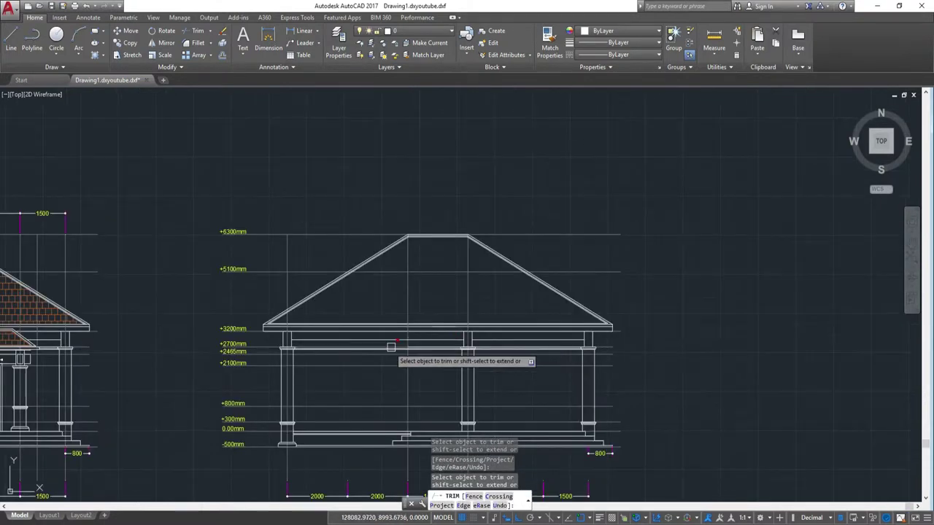
scroll(644, 355, "up", 2)
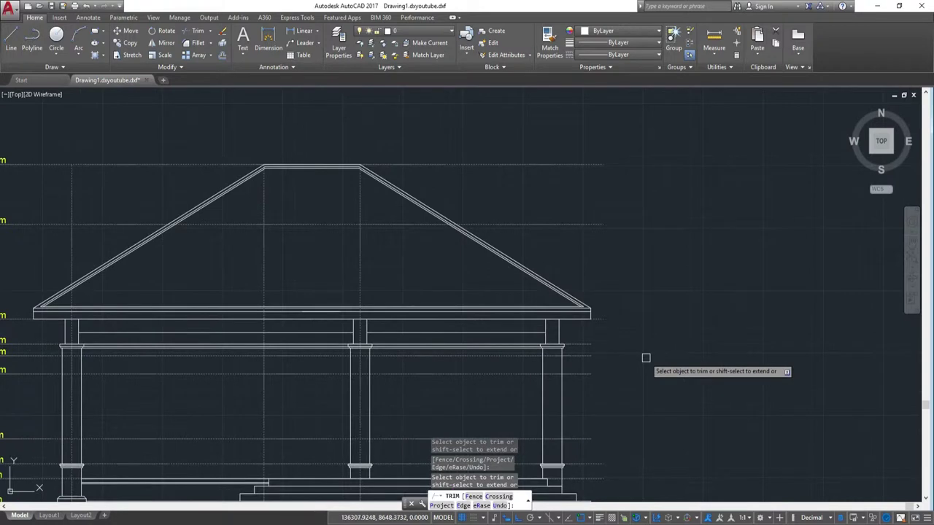
key("Escape")
scroll(606, 372, "down", 2)
middle_click_drag(477, 416, 555, 308)
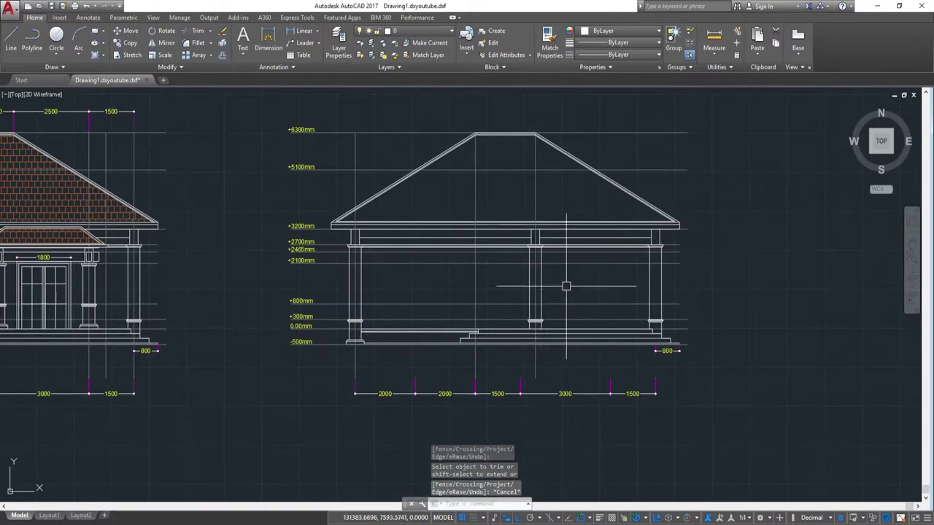
scroll(564, 308, "down", 3)
scroll(567, 316, "up", 1)
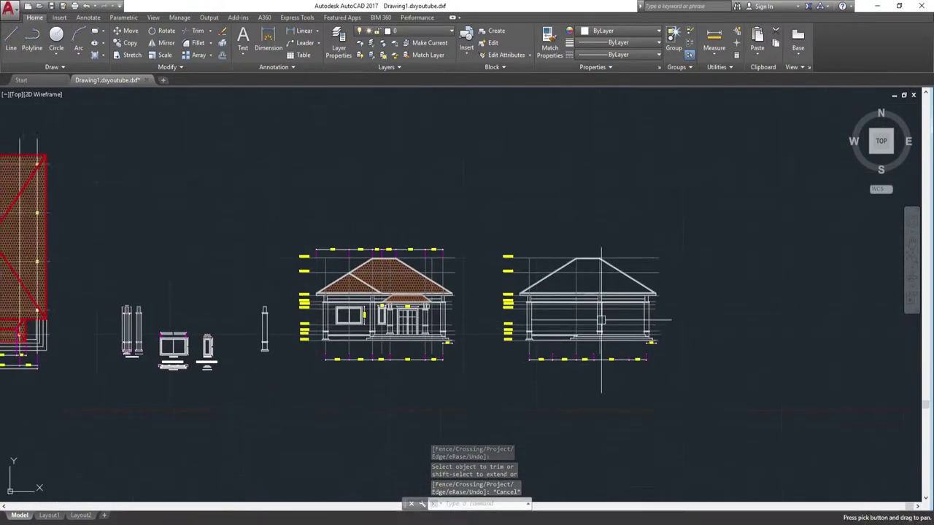
scroll(600, 319, "up", 5)
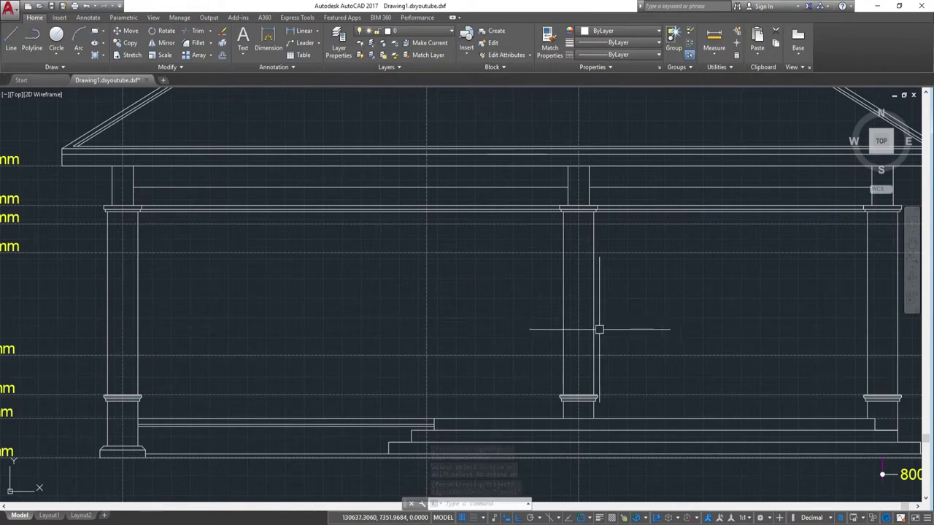
- Zoom to the right porch column base, starting and cancelling a LINE command
middle_click_drag(633, 321, 667, 326)
scroll(683, 290, "down", 1)
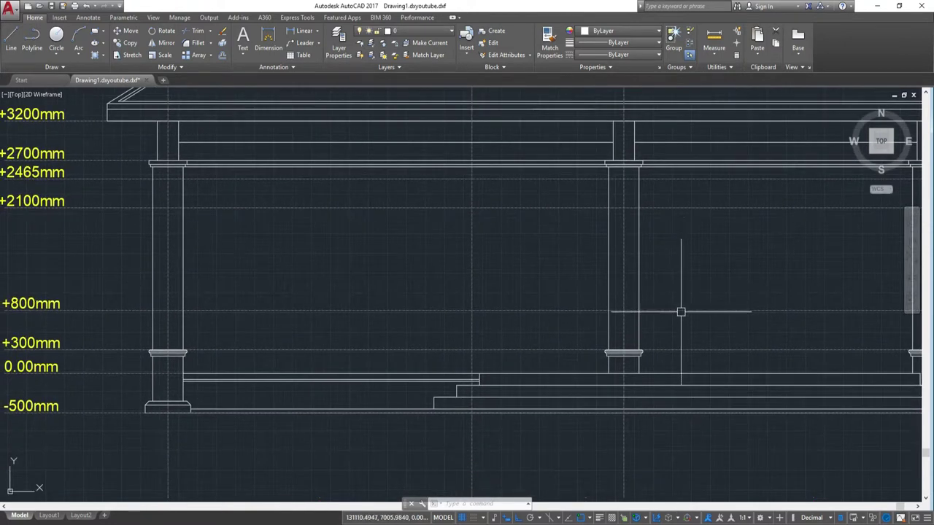
scroll(679, 291, "up", 5)
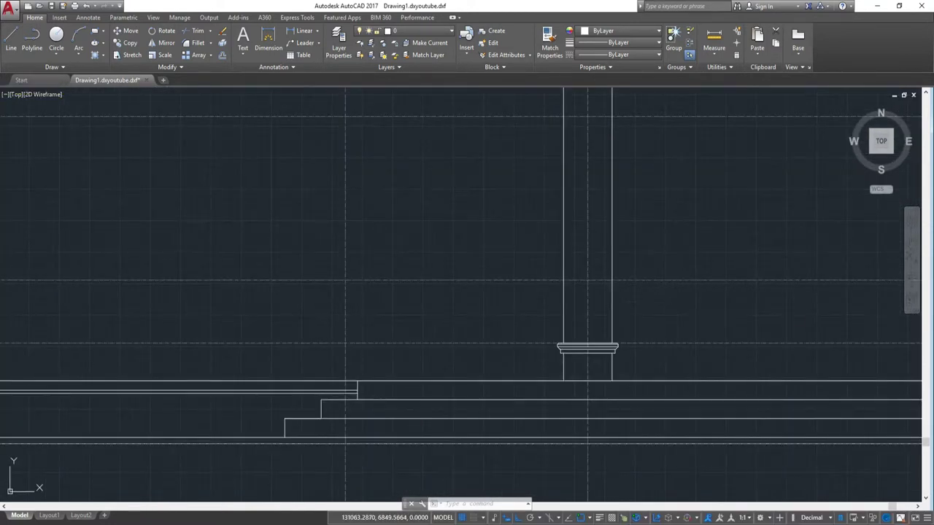
type("l")
key("Return")
key("Escape")
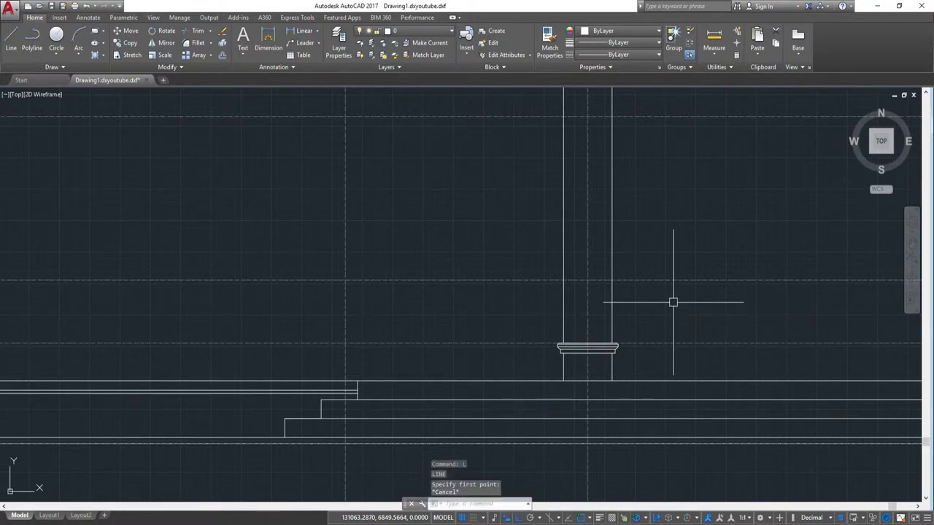
scroll(700, 323, "down", 2)
scroll(700, 317, "down", 3)
scroll(701, 317, "up", 1)
scroll(701, 310, "up", 2)
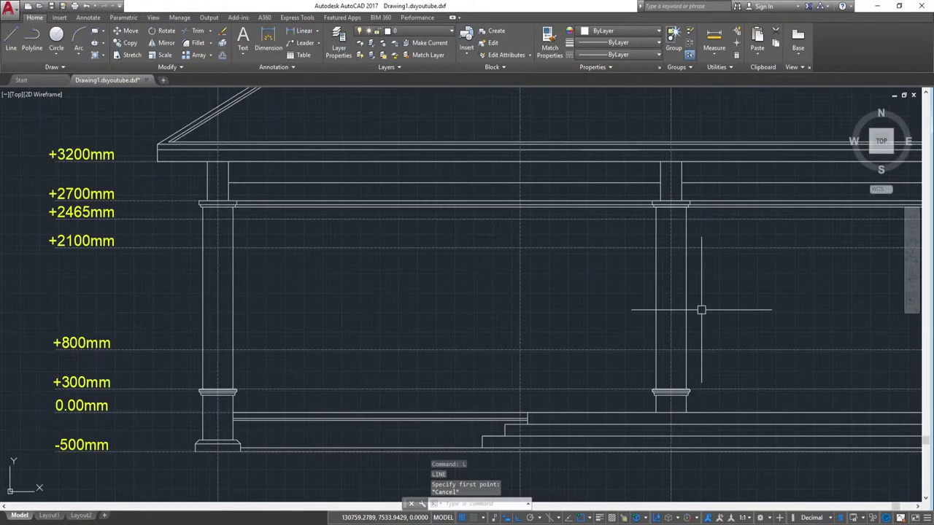
- Start an offset of 25 and pick the right column's left edge line
type("o")
key("Return")
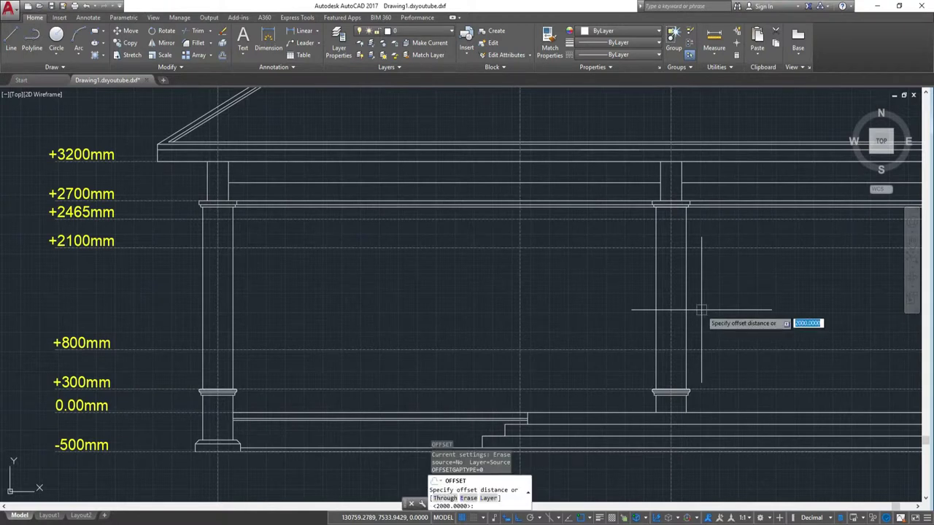
type("24")
type("5")
key("Return")
left_click(655, 310)
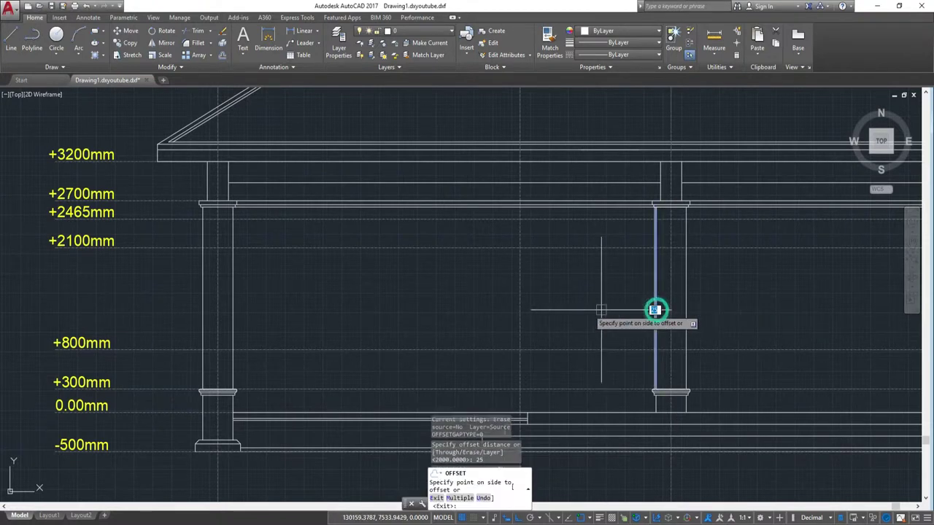
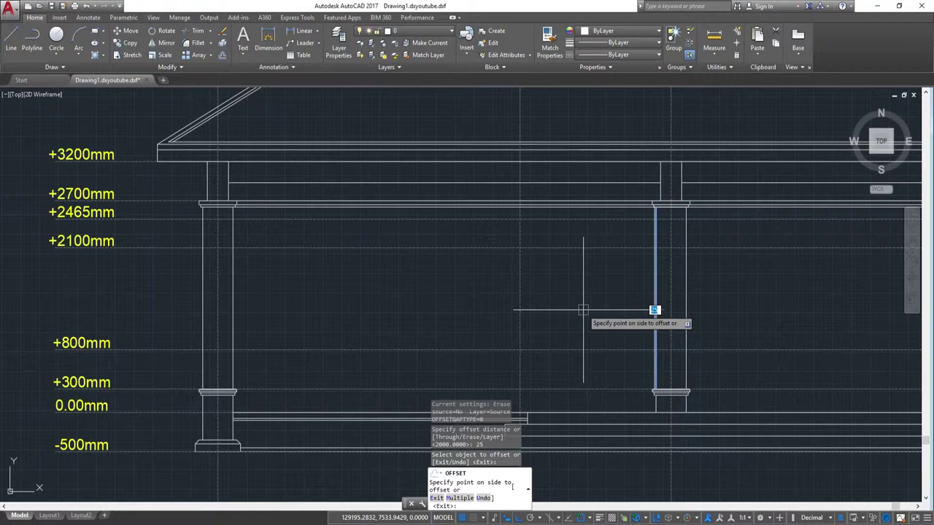
- Place the first offset line beside the middle porch column
left_click(583, 310)
key("Escape")
scroll(647, 313, "up", 4)
scroll(647, 313, "up", 2)
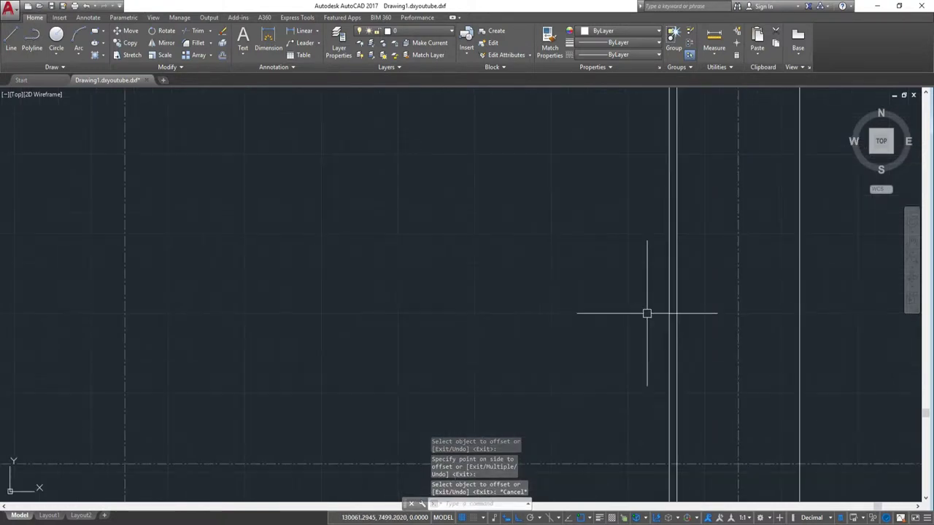
scroll(683, 325, "down", 1)
scroll(669, 325, "down", 1)
scroll(667, 291, "down", 3)
scroll(668, 283, "up", 3)
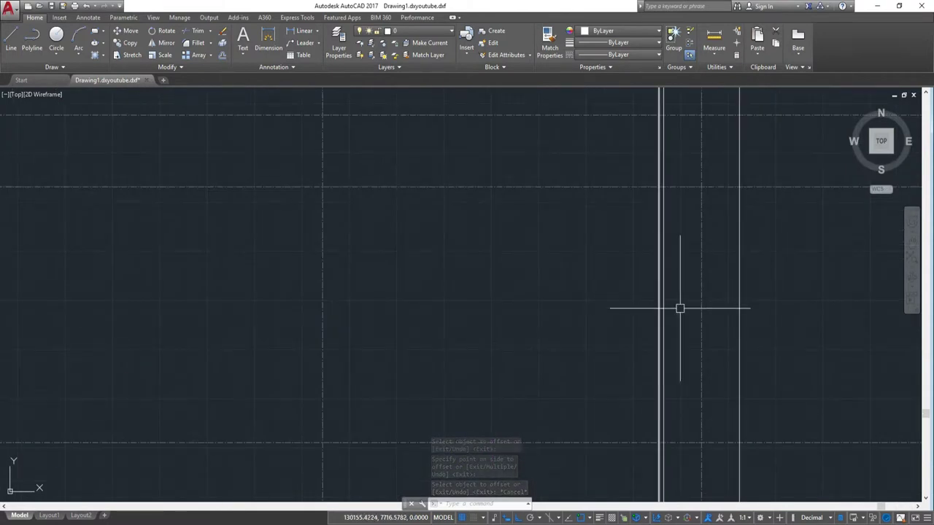
- Offset the middle column's vertical line 100 units to its left
key("Return")
type("000")
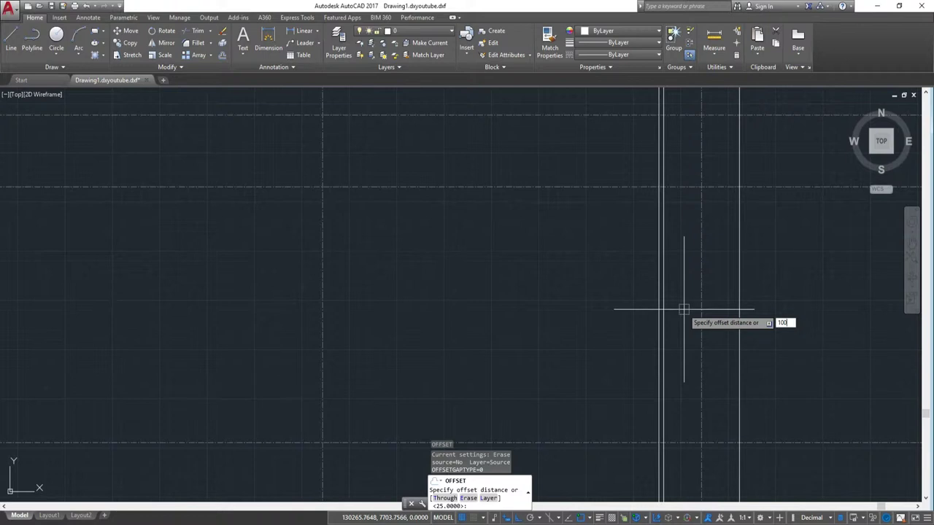
key("Return")
left_click(660, 321)
left_click(521, 324)
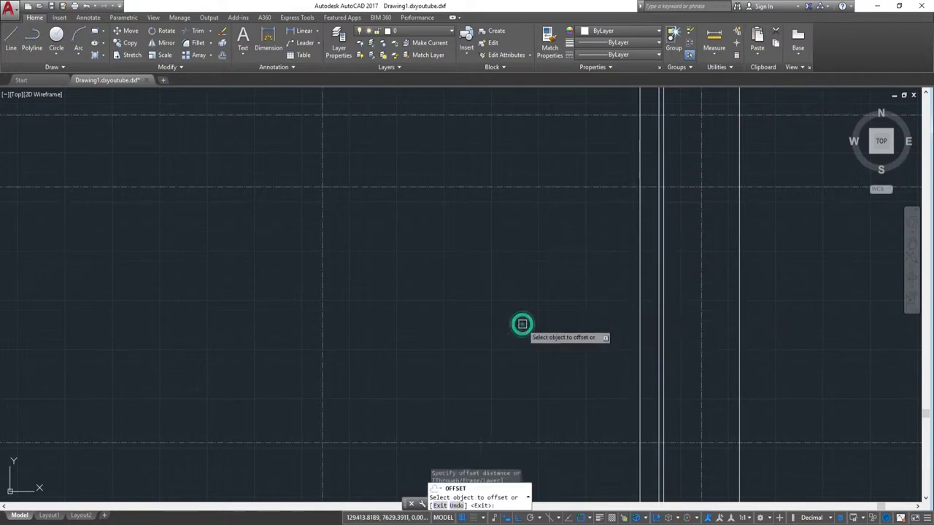
scroll(605, 321, "down", 5)
key("Escape")
scroll(606, 313, "up", 3)
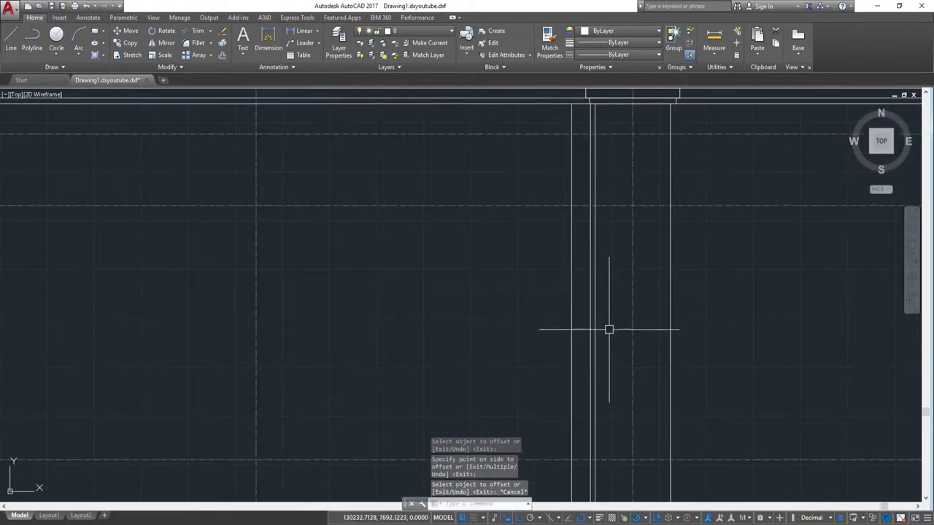
scroll(611, 339, "down", 2)
scroll(646, 344, "up", 4)
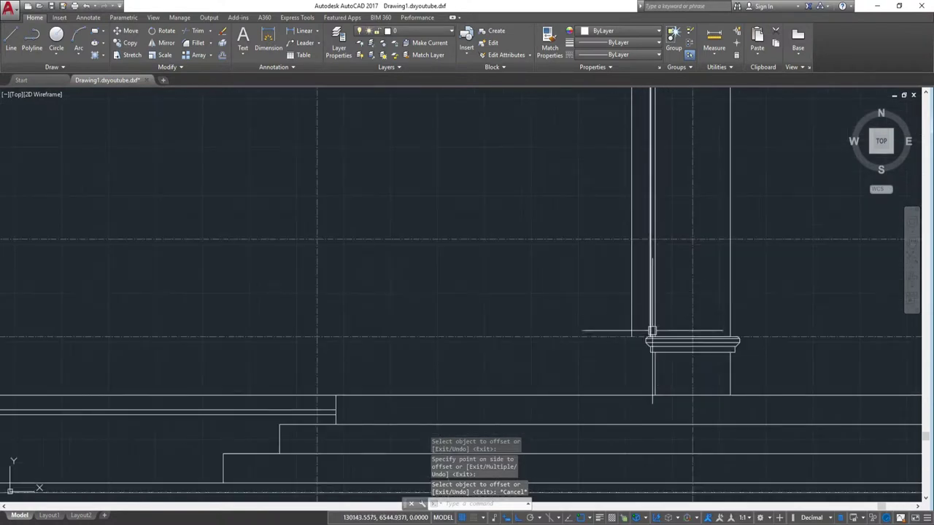
scroll(661, 311, "up", 1)
scroll(661, 319, "up", 2)
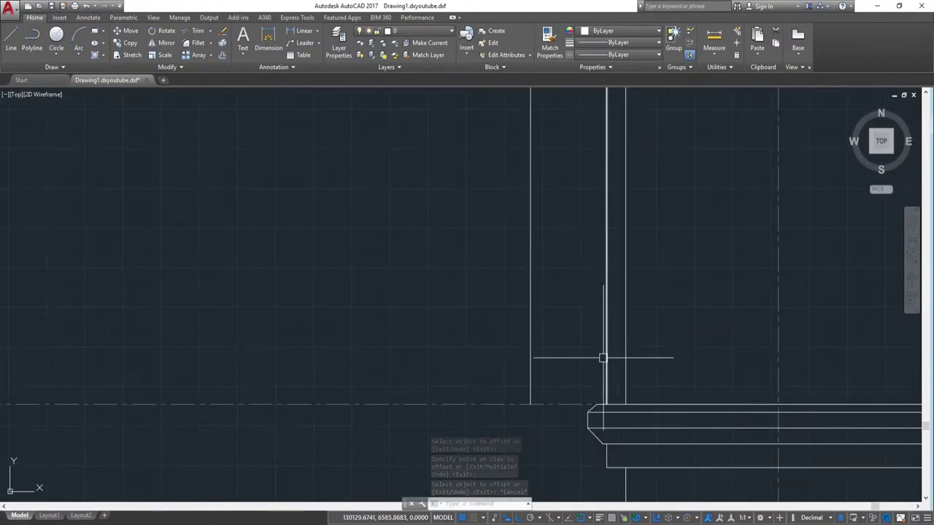
left_click(606, 358)
scroll(606, 358, "down", 2)
scroll(615, 321, "down", 1)
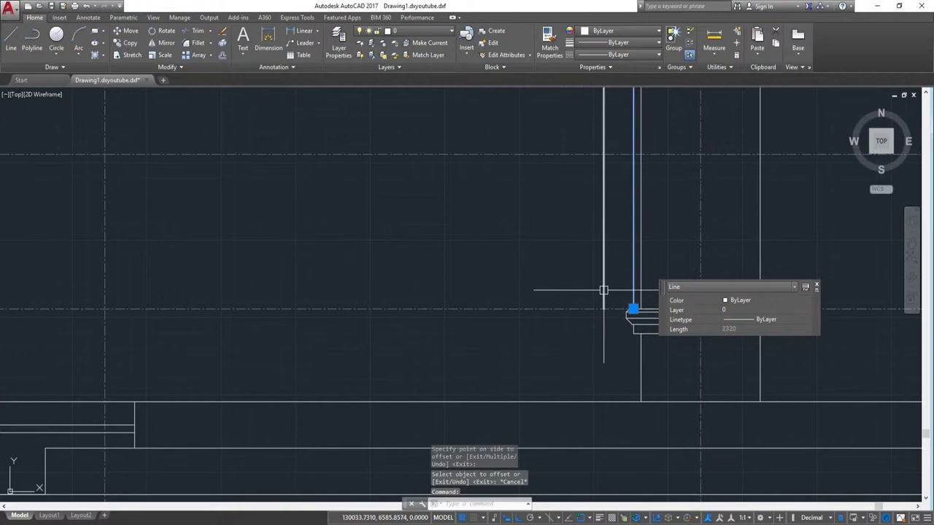
- Stretch the lower ends of both new vertical lines down to the floor line
left_click(633, 309)
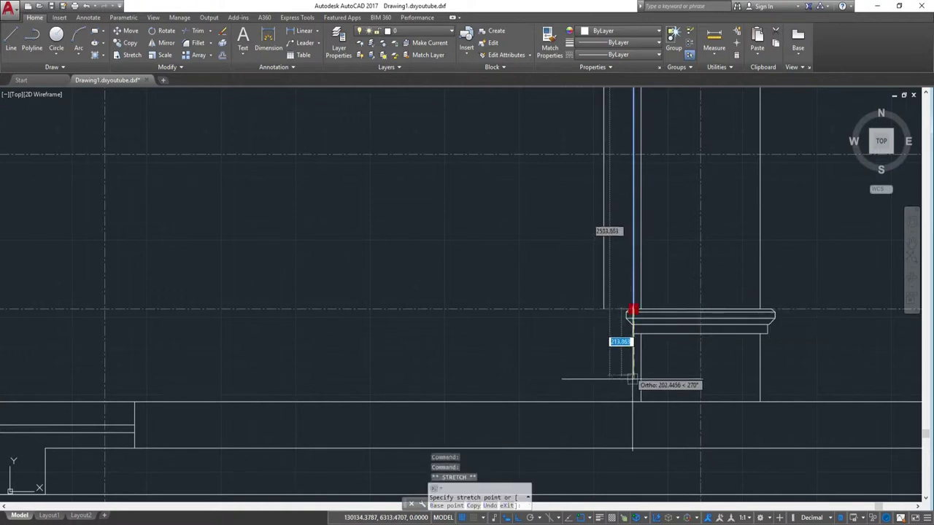
left_click(633, 401)
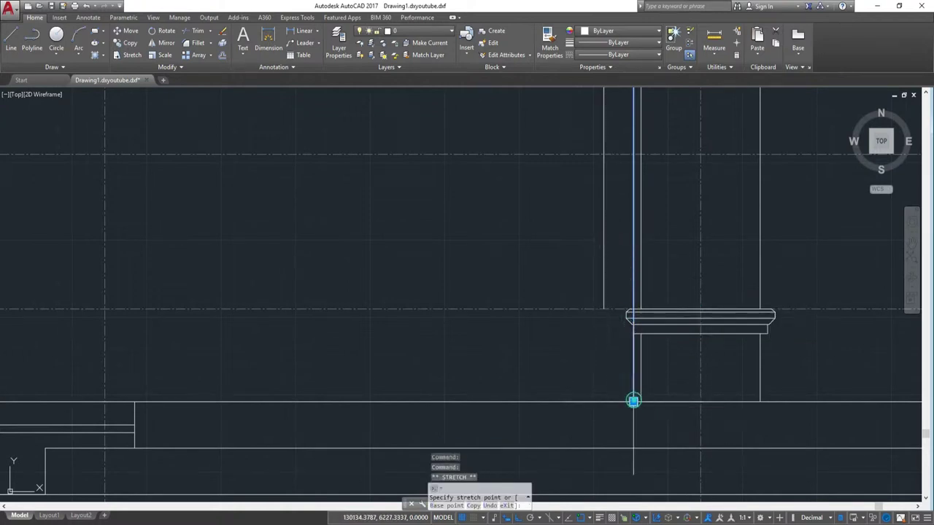
key("Escape")
left_click(603, 263)
left_click(603, 309)
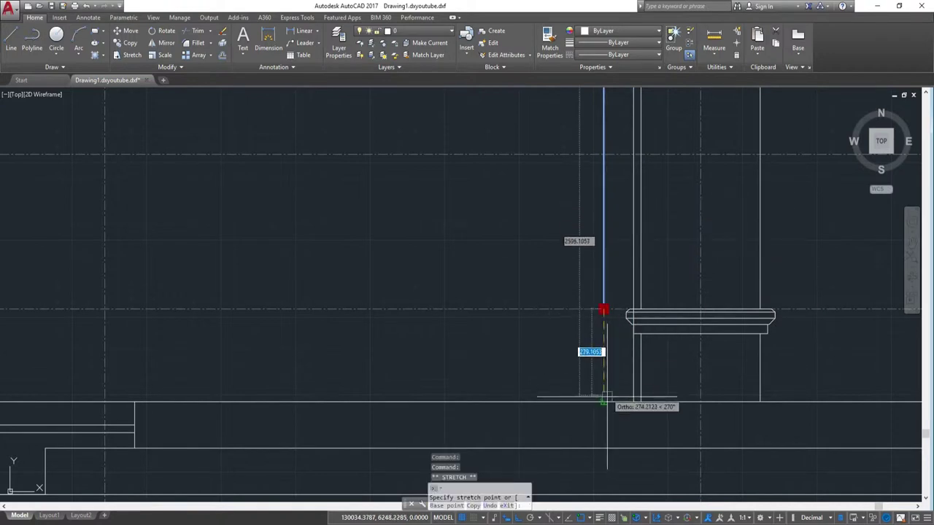
left_click(604, 400)
key("Escape")
- Try trimming a line segment at the column base, then cancel the trim
scroll(673, 367, "up", 2)
scroll(546, 227, "up", 2)
scroll(481, 250, "up", 2)
middle_click_drag(480, 251, 493, 266)
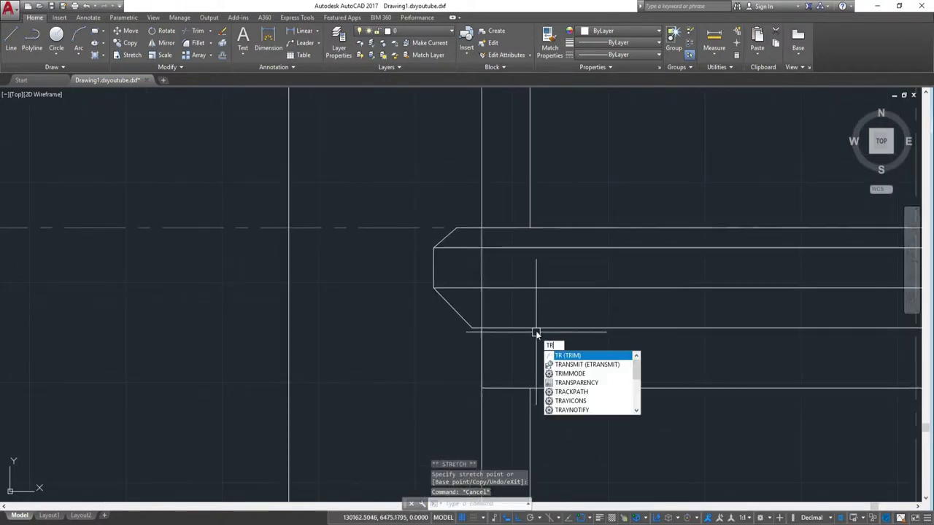
key("Return")
key("Return")
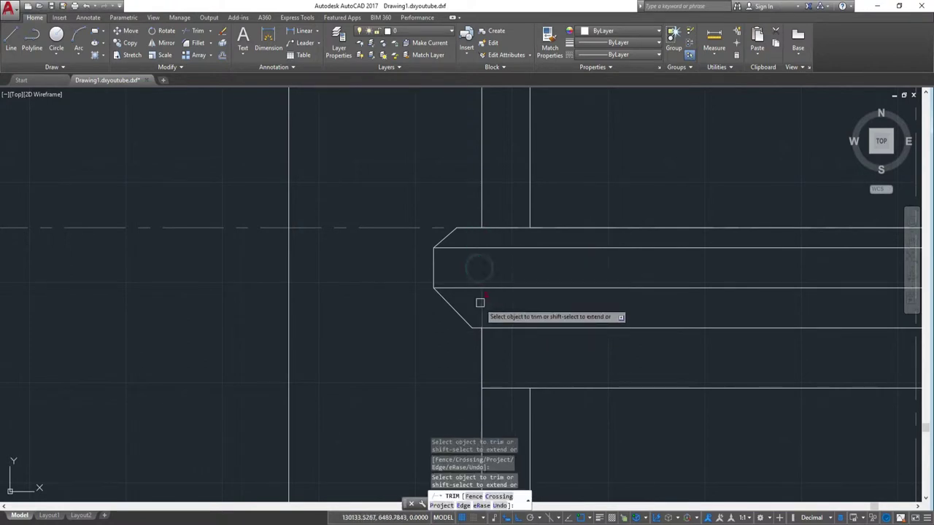
scroll(482, 310, "down", 3)
left_click(482, 336)
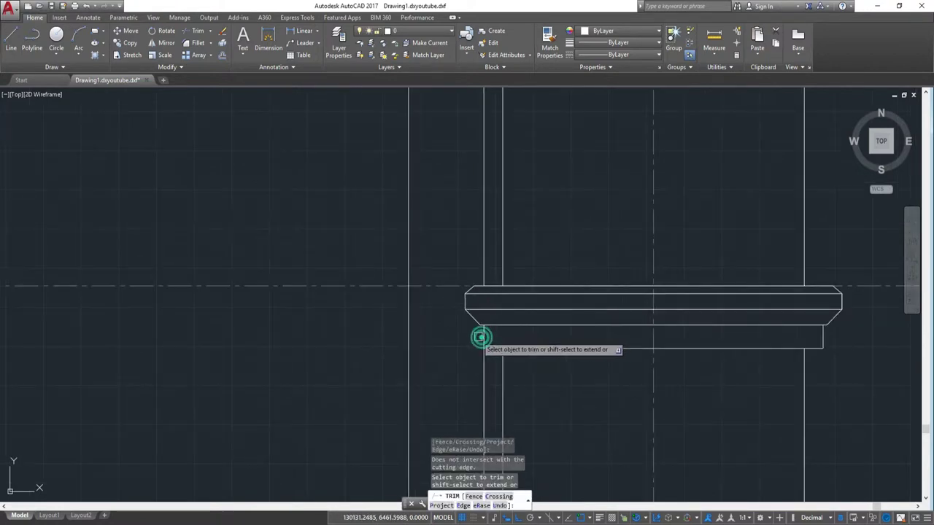
scroll(459, 234, "down", 5)
key("Escape")
mouse_move(459, 234)
middle_mouse_down()
mouse_move(545, 307)
mouse_move(553, 332)
middle_mouse_up()
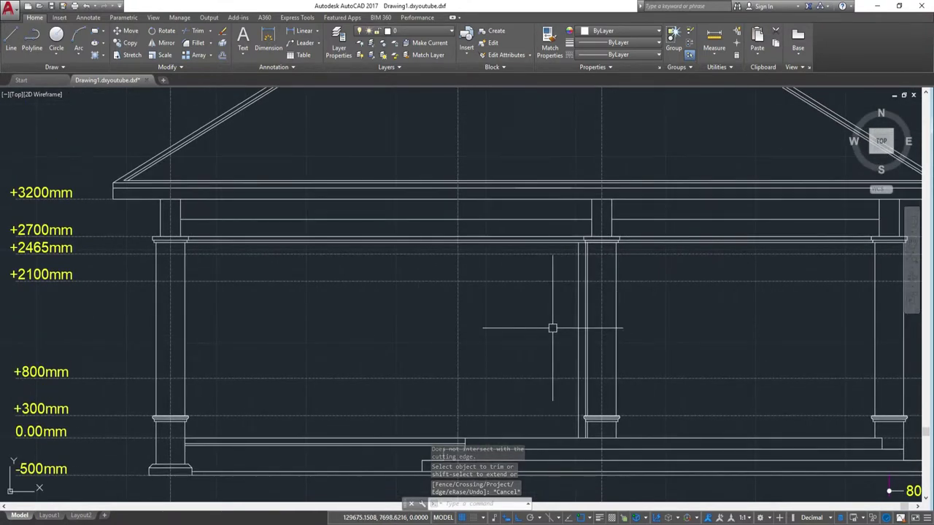
- Offset a column's vertical line 1040 units to create a new line between the columns
type("o")
key("Return")
type("1040")
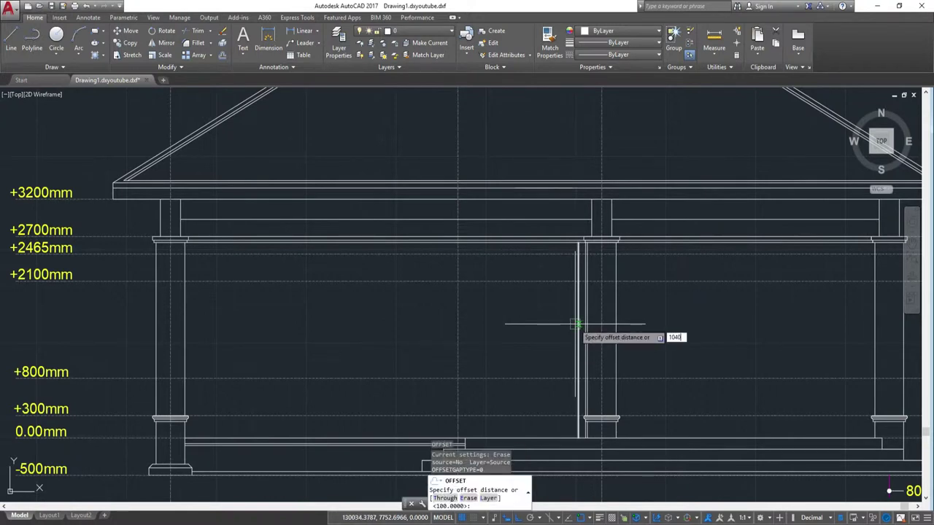
key("Return")
scroll(577, 325, "up", 4)
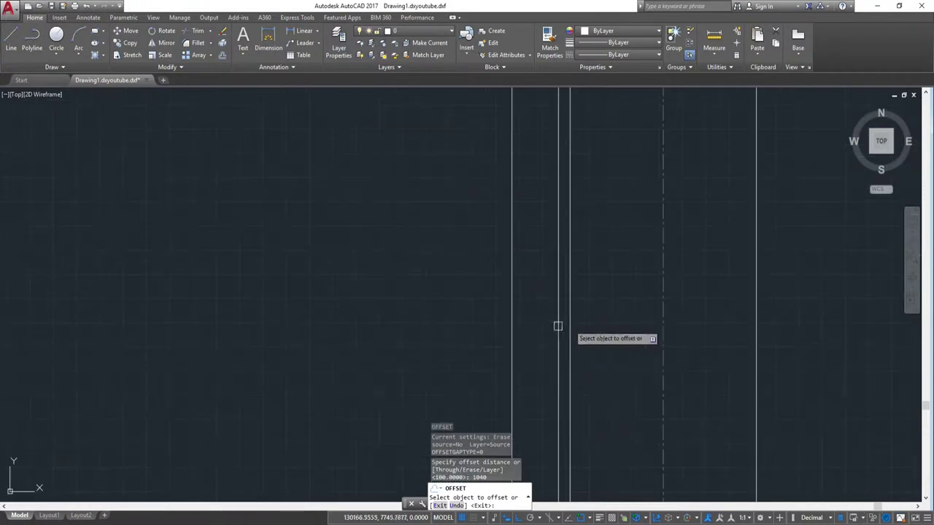
left_click(558, 324)
left_click(318, 323)
scroll(319, 323, "down", 3)
scroll(379, 314, "up", 1)
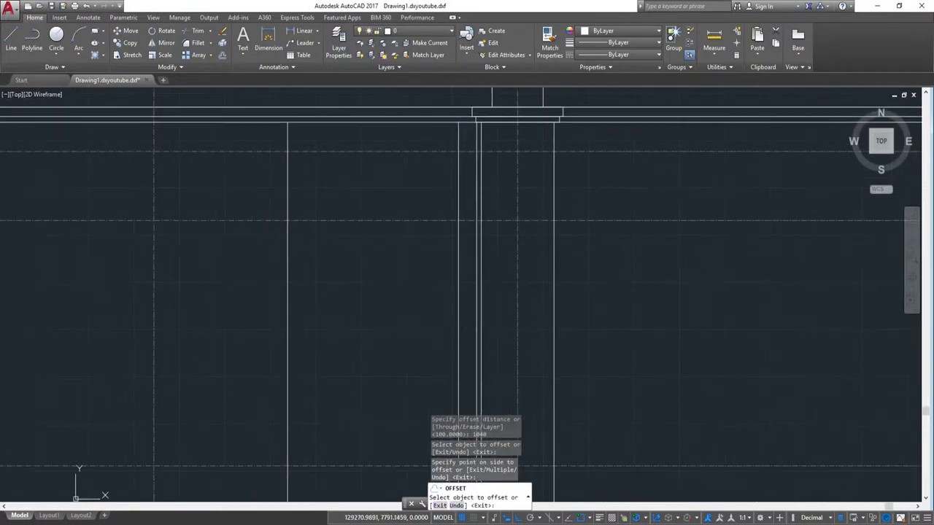
key("Escape")
left_click(459, 294)
type("c")
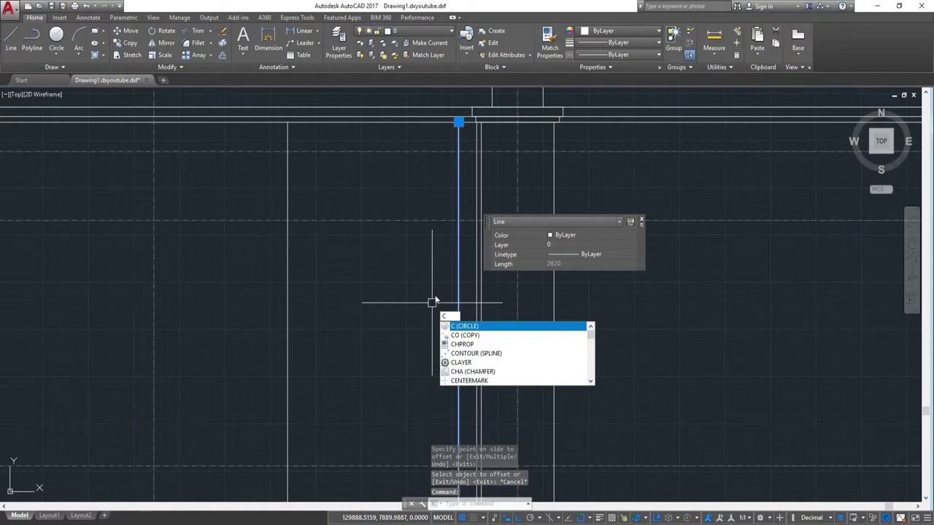
key("Escape")
- Copy the vertical line 940 units to the left, using its top endpoint as base
left_click(475, 280)
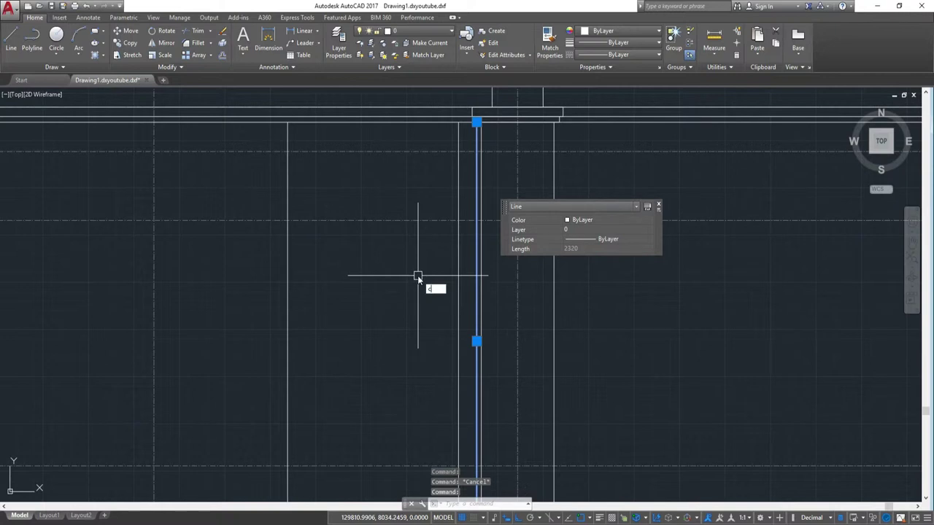
type("o")
key("Return")
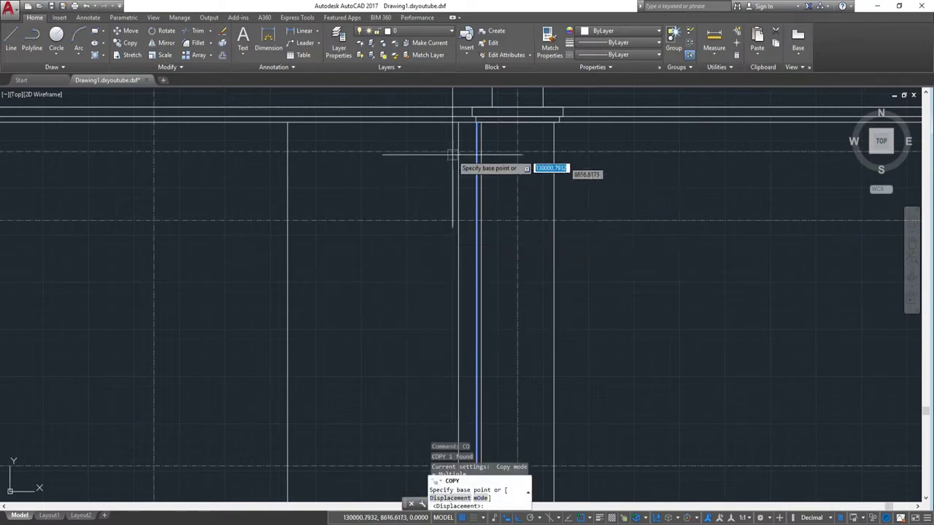
left_click(459, 122)
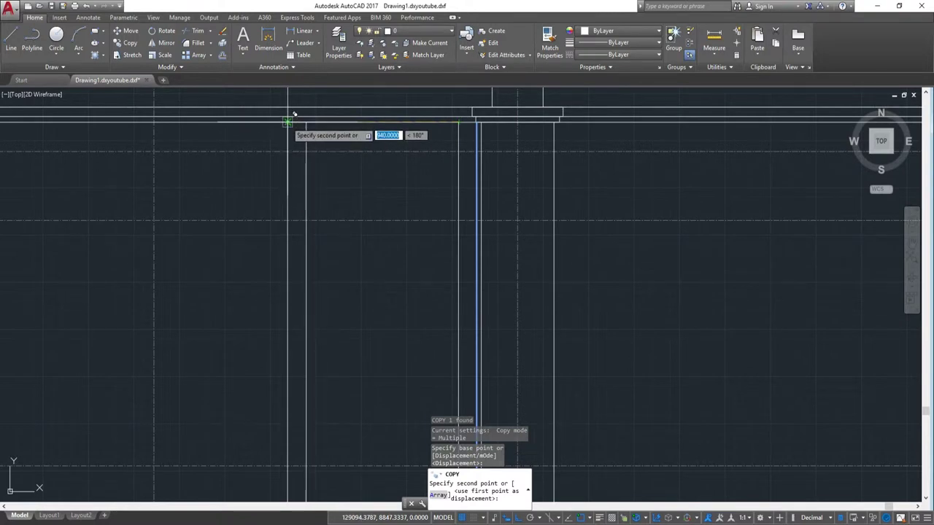
left_click(287, 122)
key("Return")
scroll(381, 323, "up", 1)
scroll(371, 348, "down", 2)
scroll(394, 204, "up", 1)
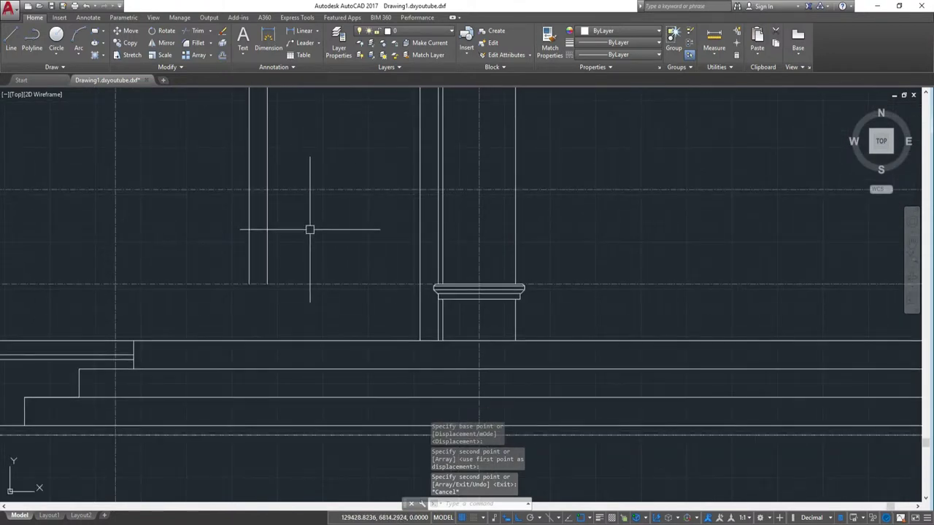
- Start EXTEND on the lines, then cancel it
type("Ex")
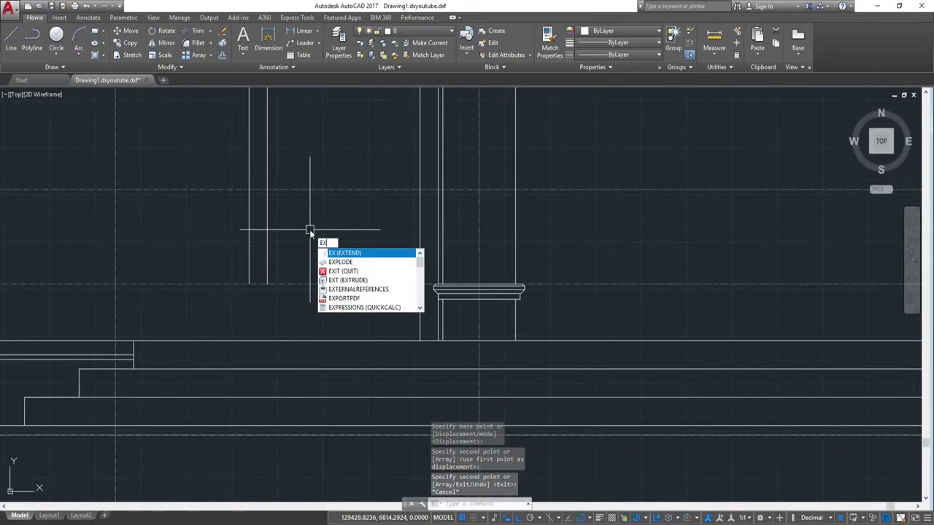
key("Return")
key("Return")
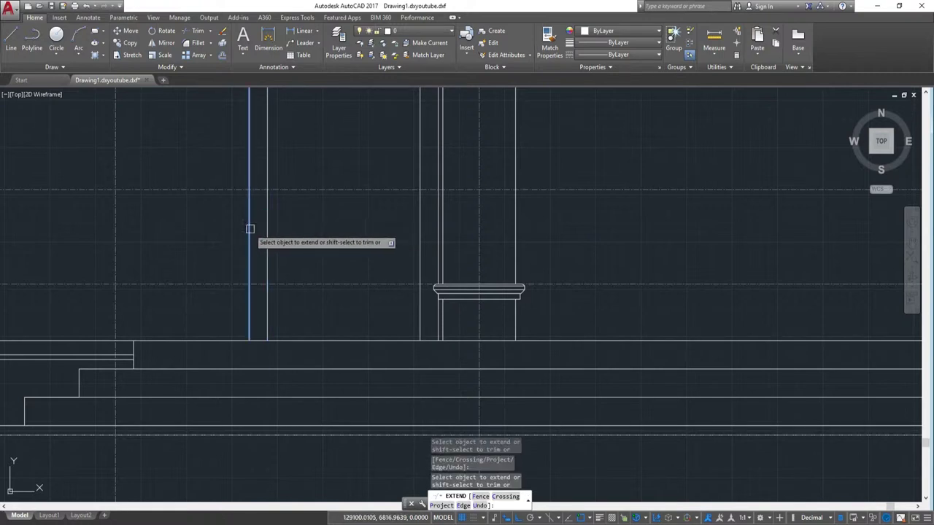
key("Escape")
scroll(347, 228, "down", 2)
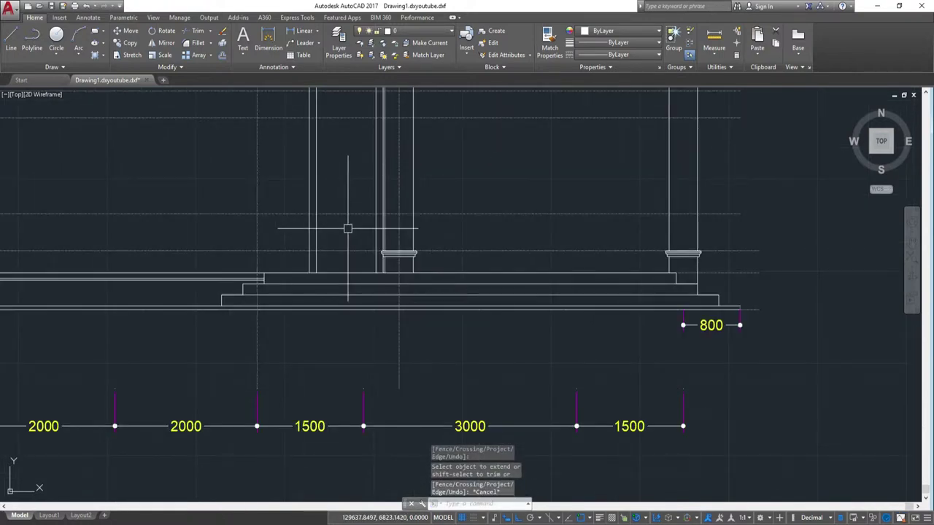
- Draw a line up from the porch floor line, then erase it as a stray
key("Return")
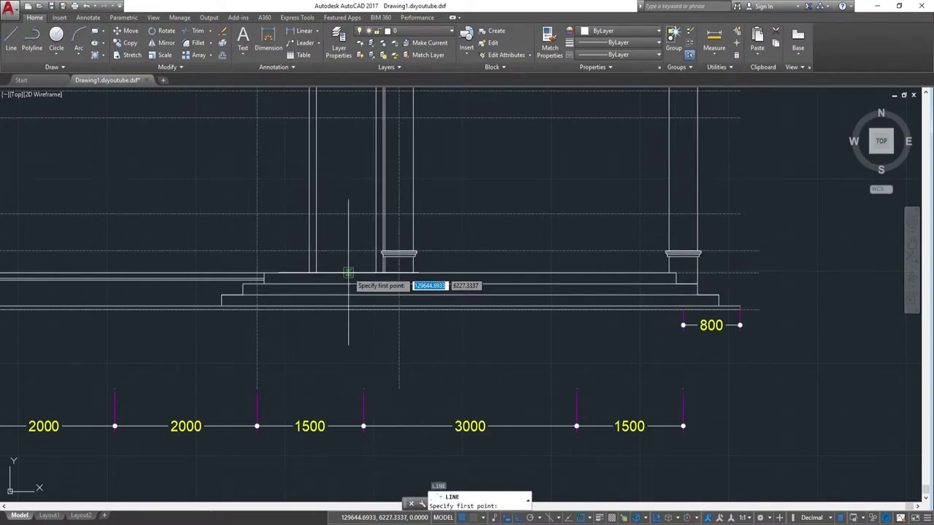
left_click(348, 273)
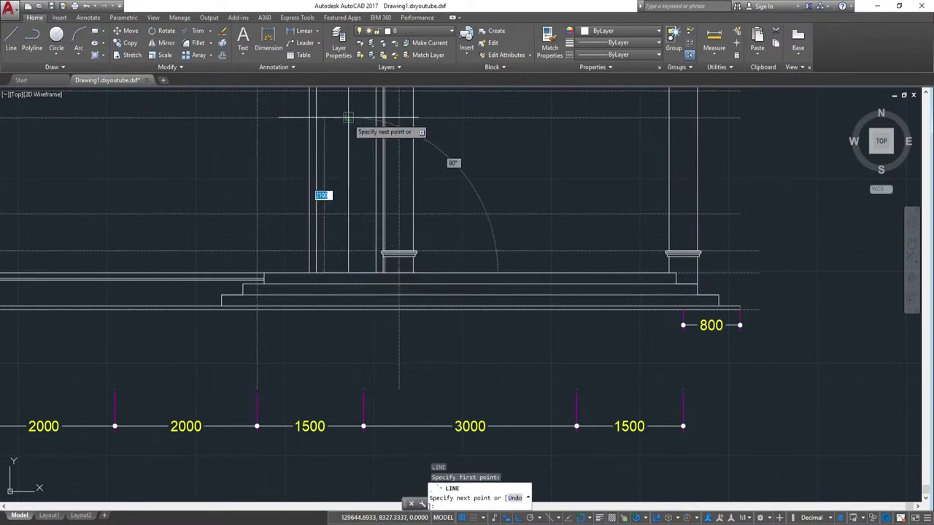
middle_click_drag(350, 117, 354, 298)
type("120")
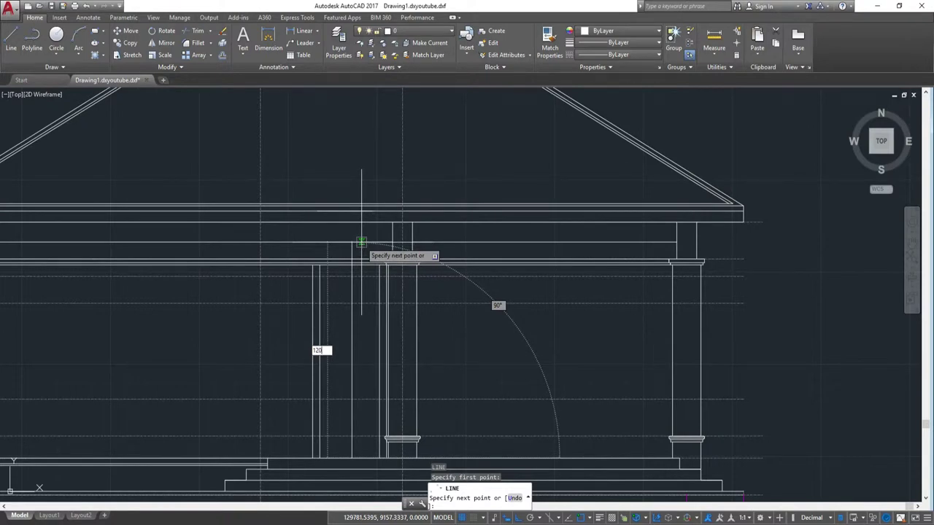
key("Return")
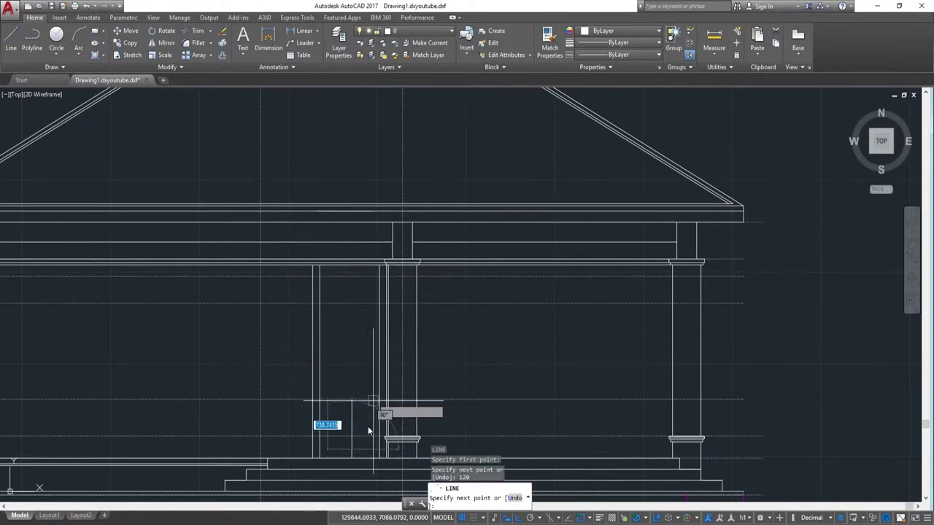
scroll(355, 431, "up", 5)
key("Escape")
middle_click_drag(348, 462, 372, 365)
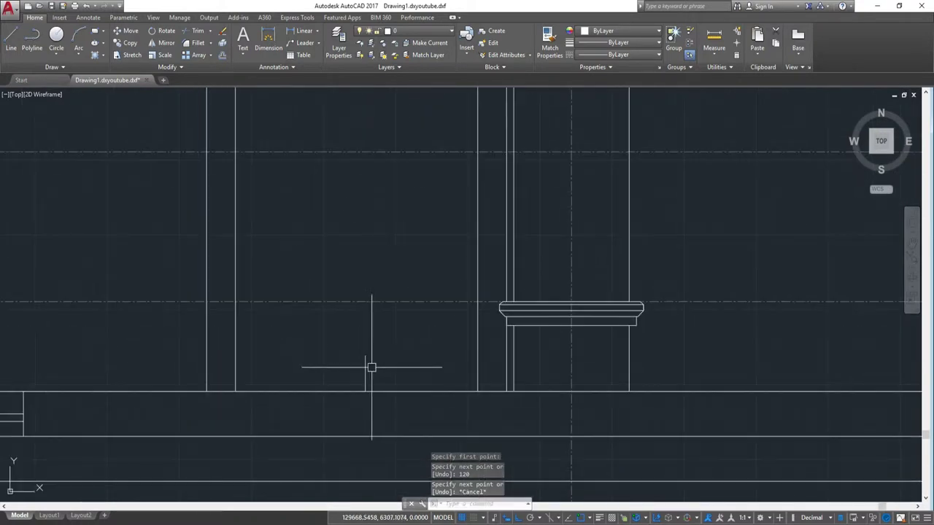
left_click(366, 369)
key("e")
key("Return")
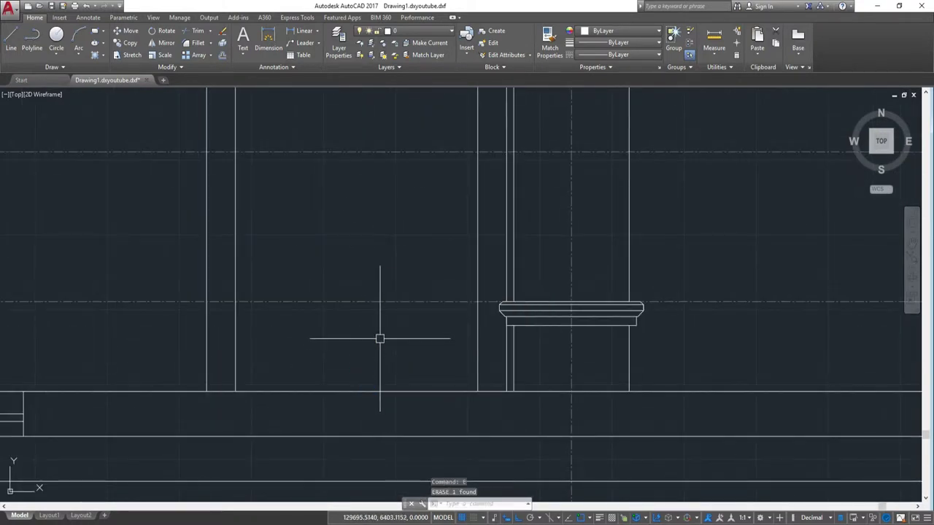
- Draw a 2120-high door jamb from the porch floor and a head line to the left vertical
key("Return")
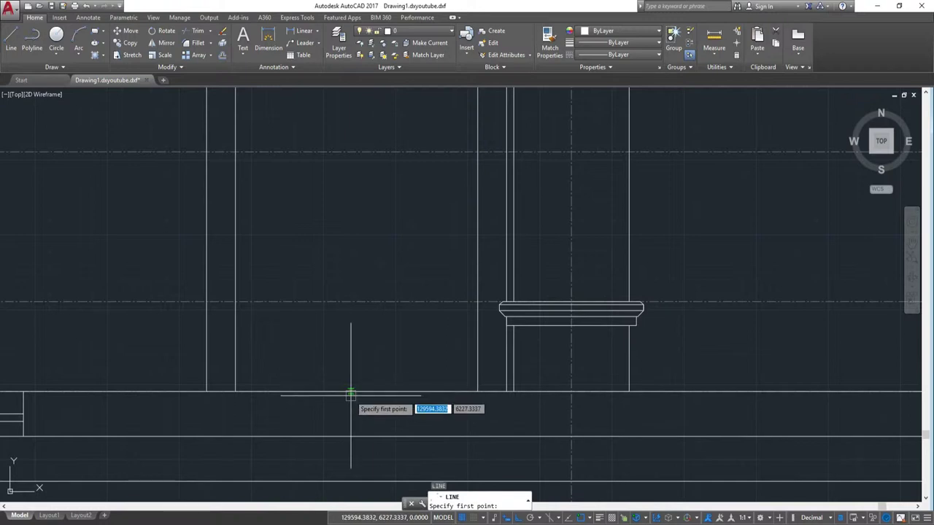
left_click(352, 392)
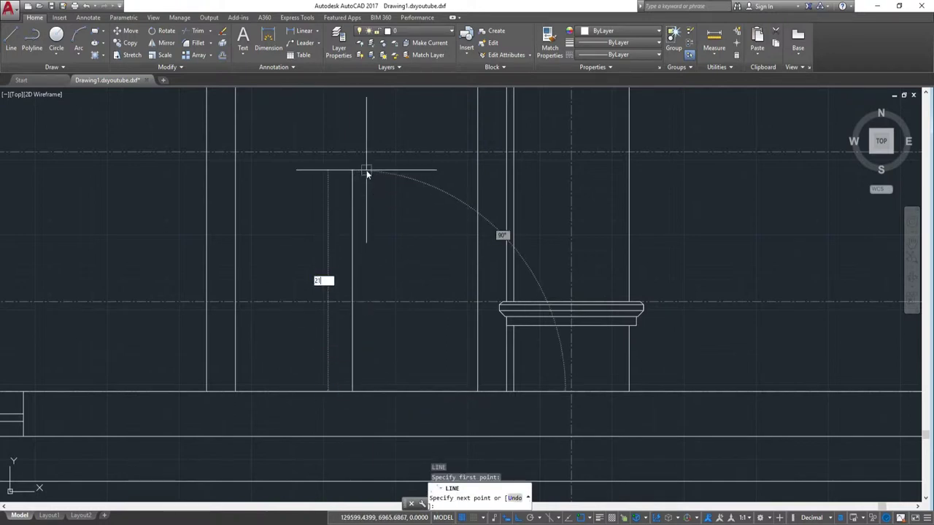
type("2120")
key("Return")
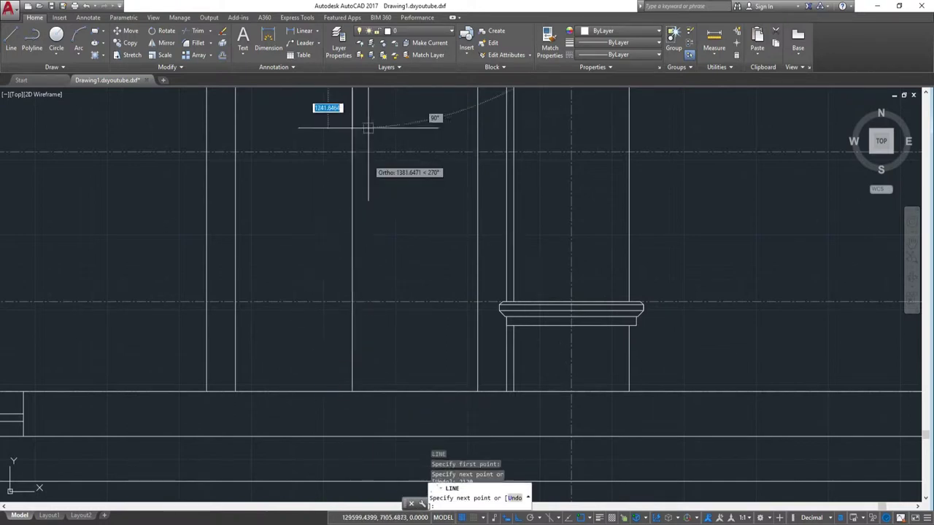
scroll(321, 219, "down", 5)
scroll(353, 219, "up", 2)
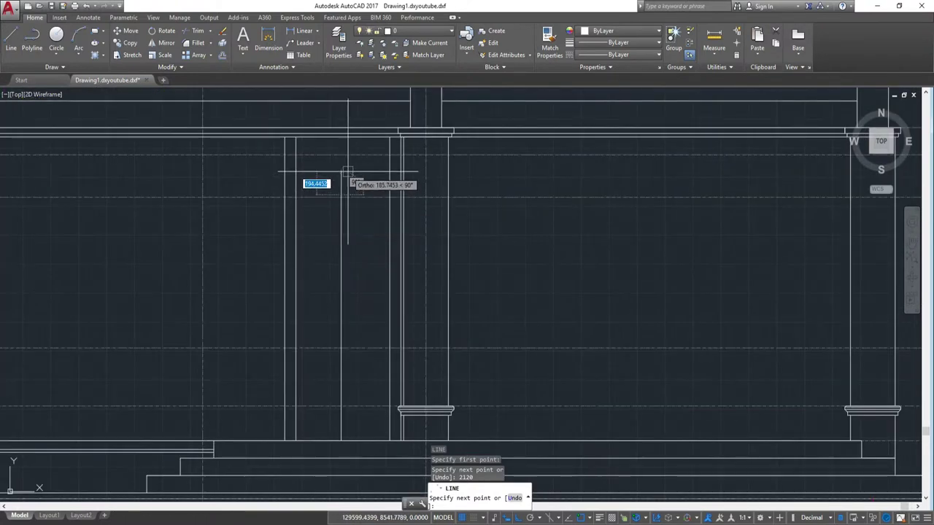
scroll(295, 194, "up", 4)
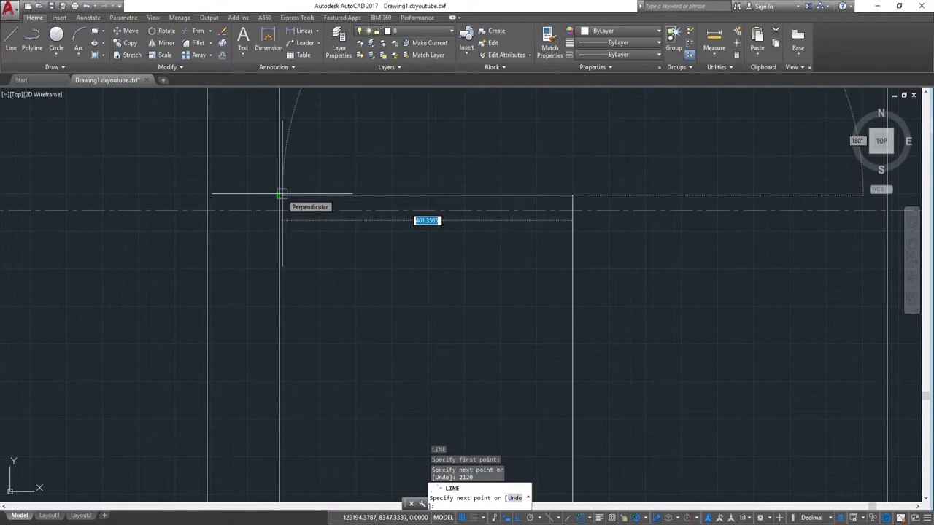
left_click(207, 195)
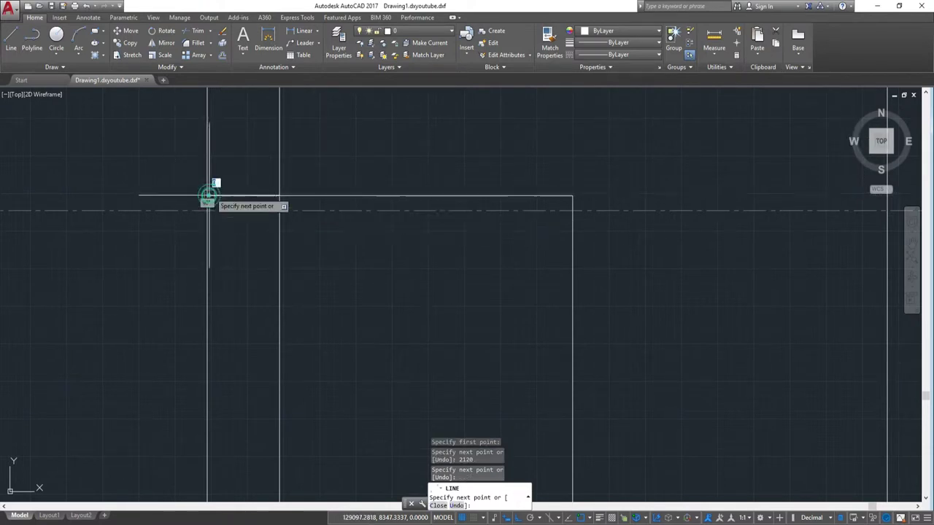
key("Escape")
middle_click_drag(573, 195, 460, 211)
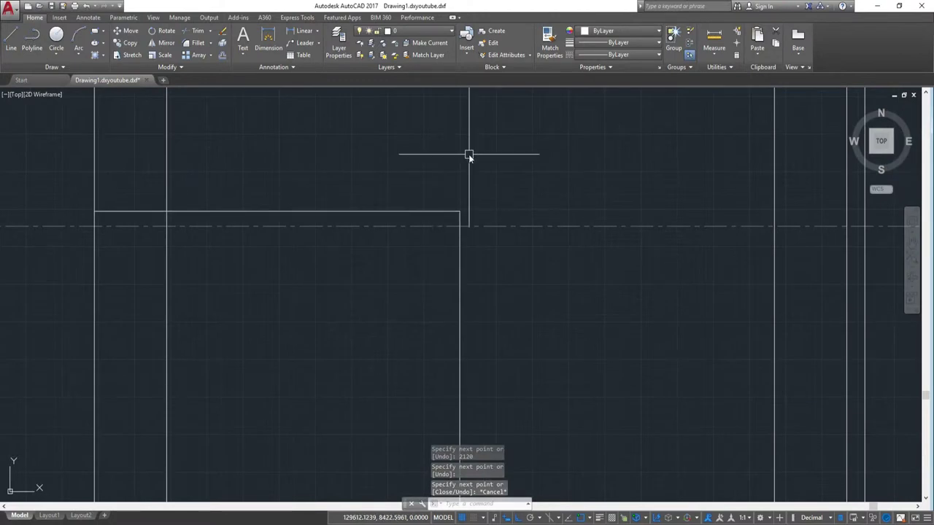
- Start the EXTEND command after cancelling a mistyped command
type("w")
key("Escape")
key("Return")
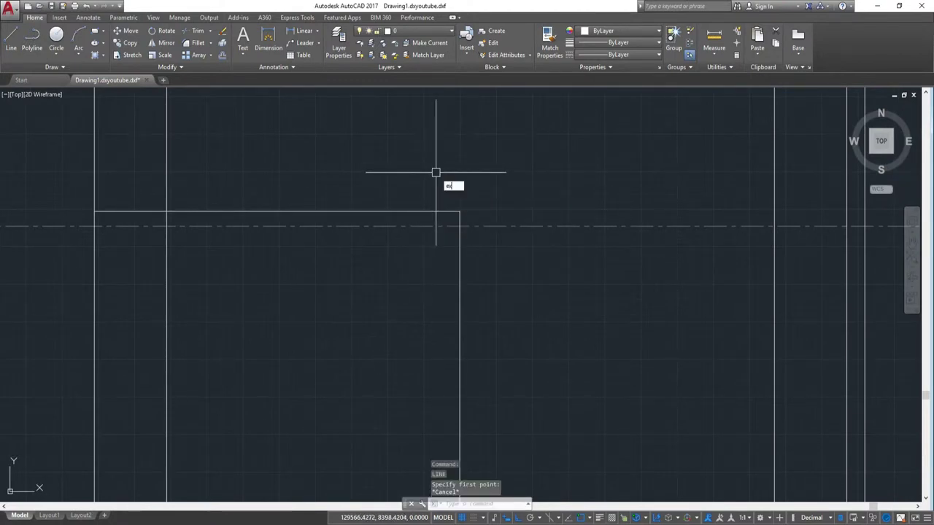
type("ex")
key("Return")
key("Return")
- Extend the door head line right to the boundary and erase the extra vertical line
left_click(421, 212)
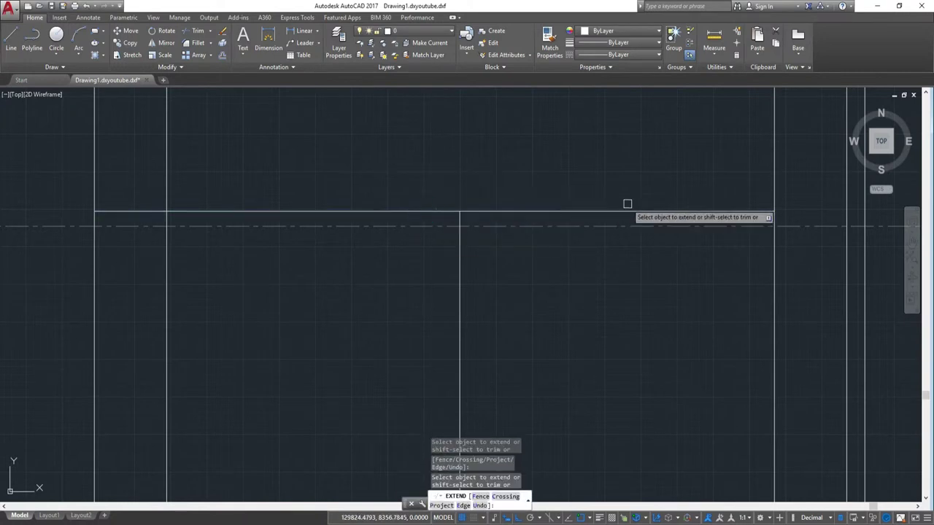
left_click(635, 212)
scroll(548, 187, "down", 2)
scroll(610, 172, "down", 2)
key("Escape")
left_click(590, 248)
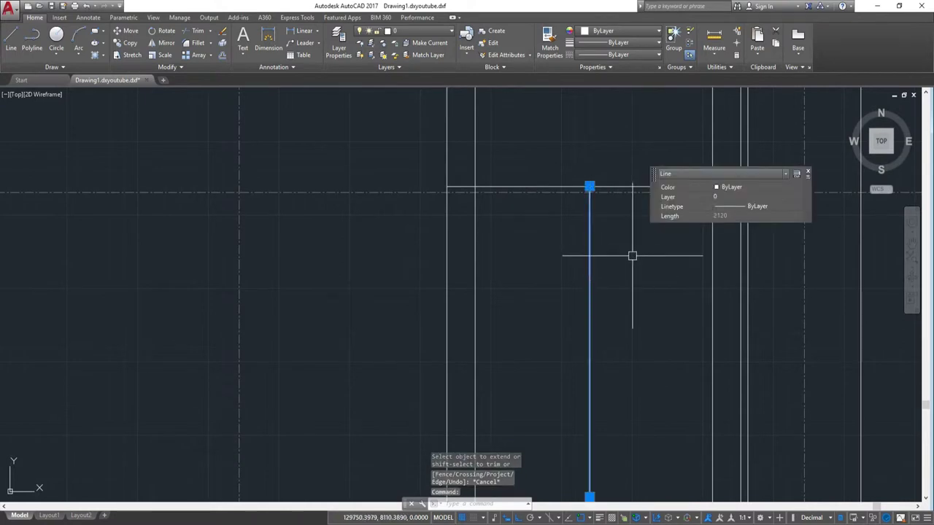
type("e")
key("Return")
- Trim the vertical lines that stick up above the door head
middle_click_drag(515, 119, 528, 232)
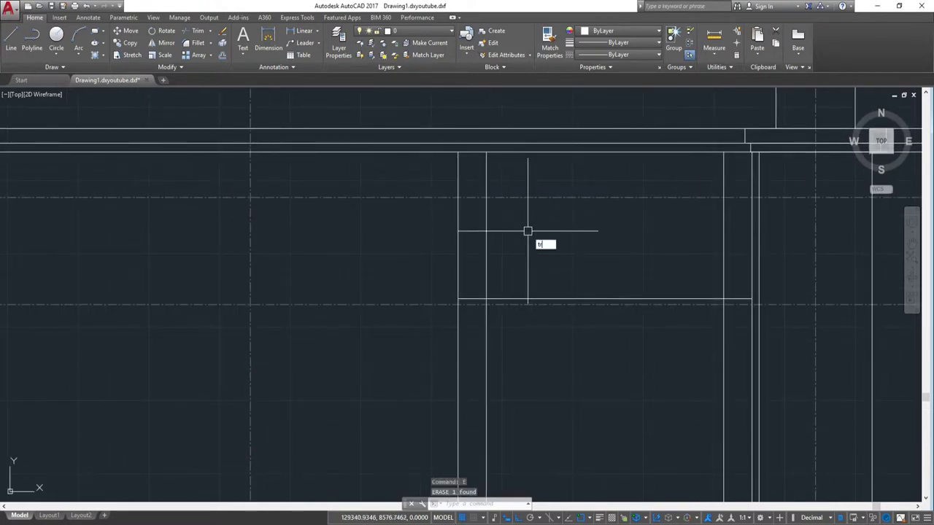
type("tr")
key("Return")
key("Return")
left_click(630, 155)
left_click(481, 175)
left_click(510, 177)
left_click(448, 179)
- Trim the remaining line segments above the door opening
middle_click_drag(505, 233, 308, 250)
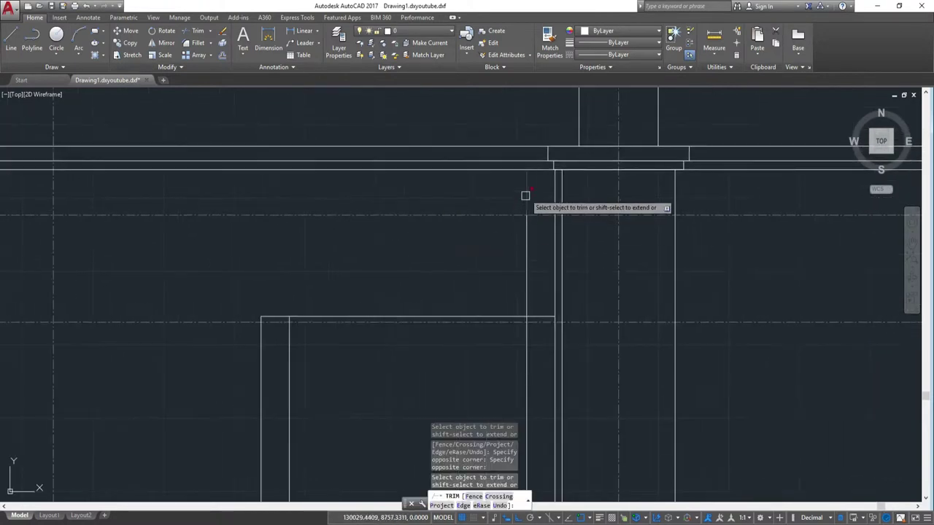
left_click(528, 198)
left_click(554, 200)
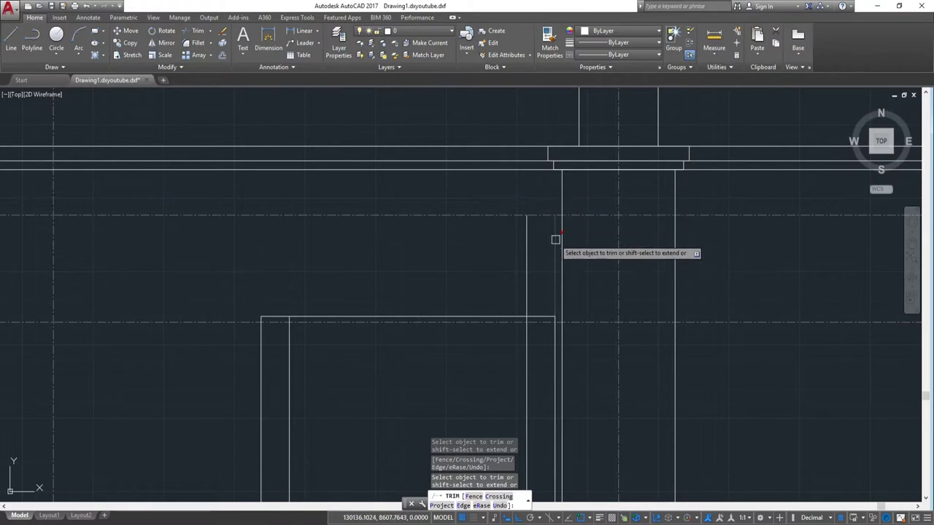
left_click(521, 252)
left_click(544, 264)
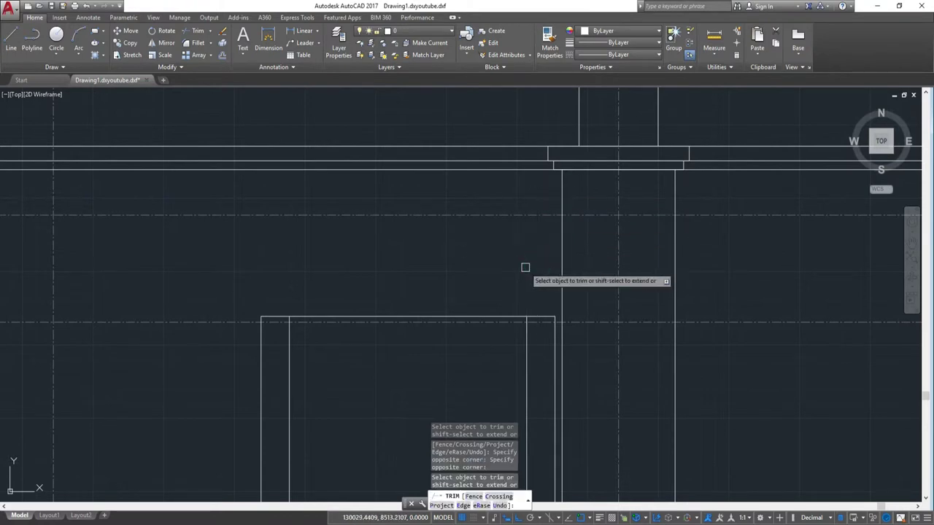
middle_click_drag(525, 267, 548, 229)
key("Escape")
scroll(532, 176, "up", 2)
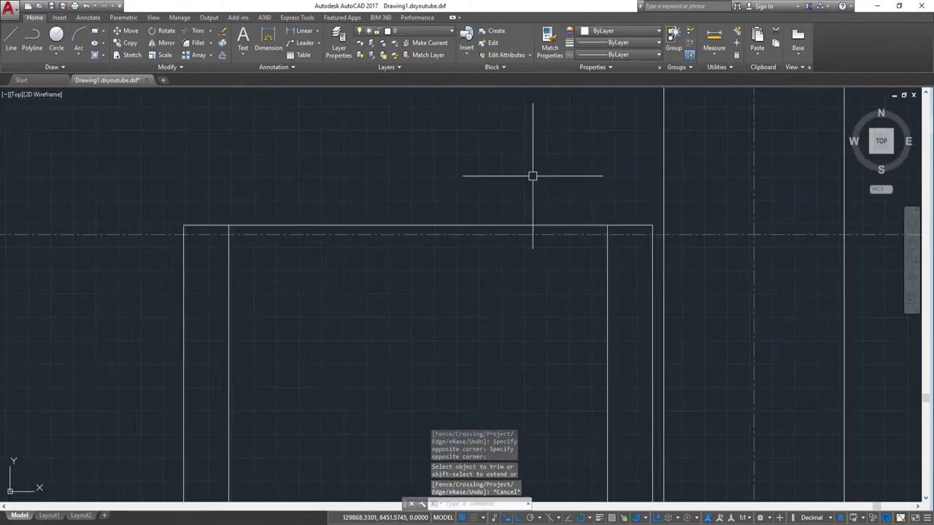
type("o")
- Offset the door's top edge 100 units downward as an inner frame line
key("Return")
type("00")
key("Return")
left_click(510, 224)
left_click(520, 295)
key("Escape")
- Trim the new frame line's overhang and the short vertical stub at the corner
key("BackSpace")
key("Return")
key("Return")
left_click(634, 271)
left_click(610, 248)
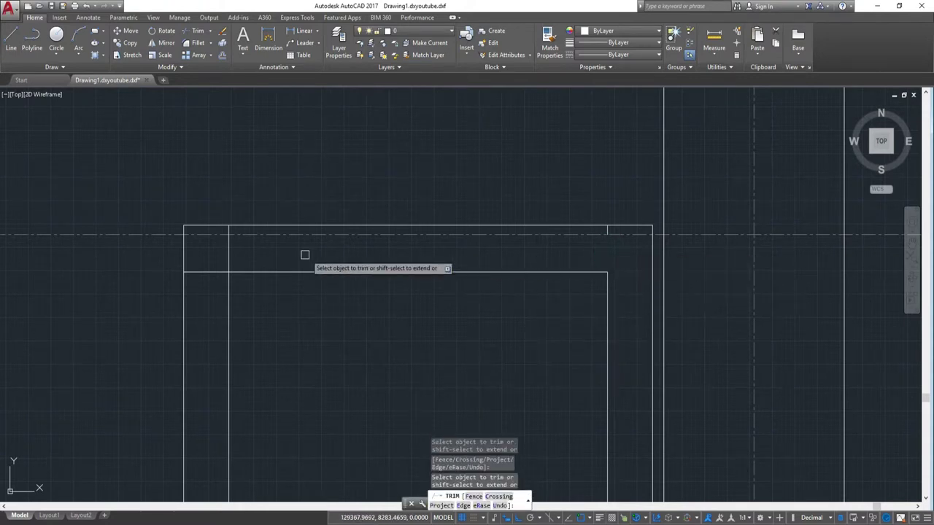
middle_click_drag(276, 251, 343, 267)
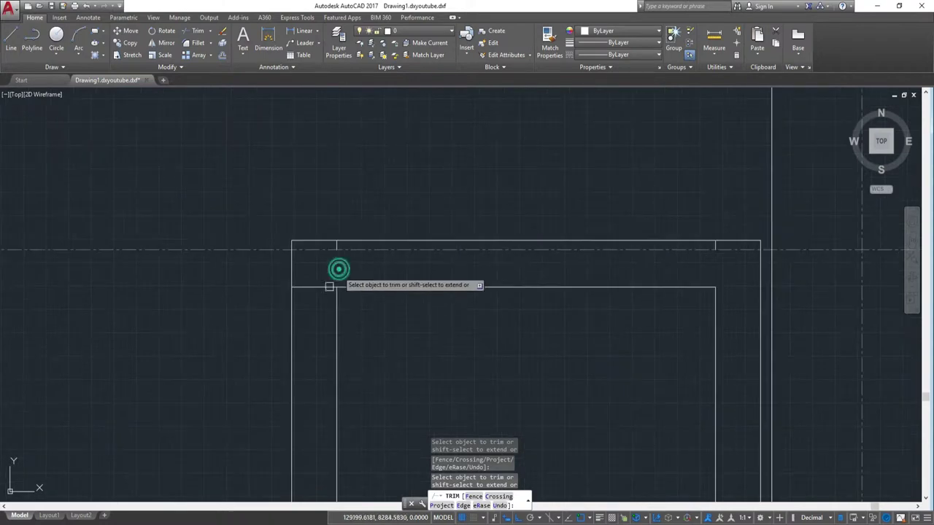
scroll(333, 270, "up", 2)
scroll(337, 252, "up", 4)
key("Escape")
- Erase the short leftover lines at the left and right door corners
scroll(302, 174, "down", 6)
left_click(302, 174)
left_click(337, 217)
key("Return")
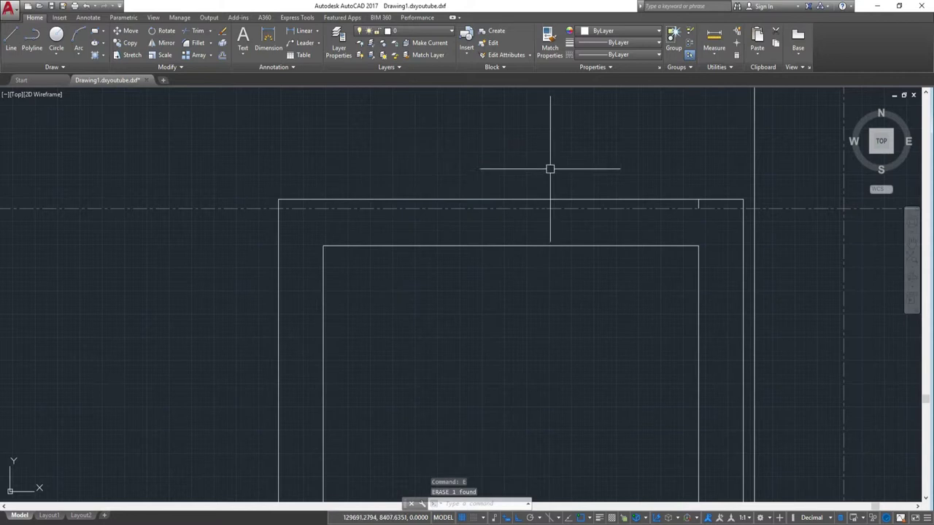
left_click(657, 171)
left_click(723, 231)
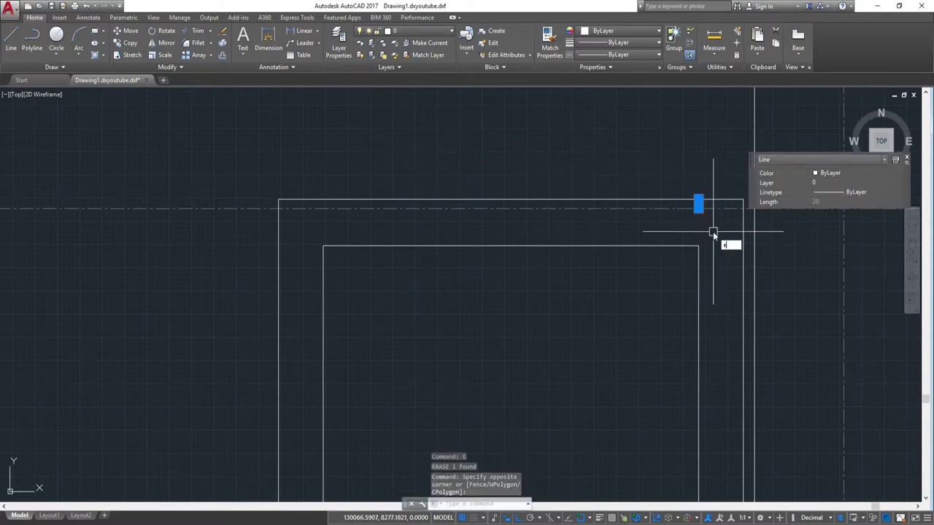
key("Return")
scroll(693, 248, "down", 3)
scroll(647, 177, "up", 2)
scroll(673, 306, "up", 3)
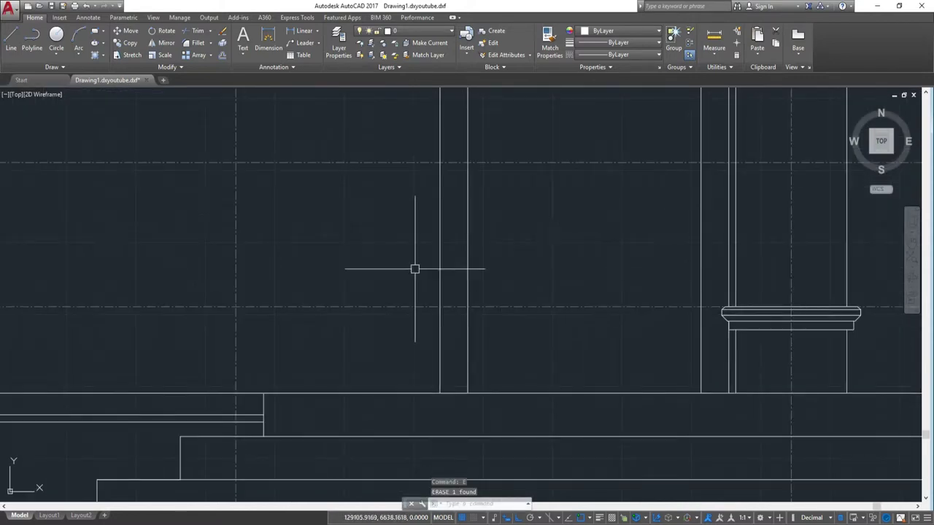
scroll(517, 260, "down", 1)
scroll(457, 282, "down", 1)
- Copy the W02 window front view, picking a base point before ending the copy
scroll(436, 280, "down", 2)
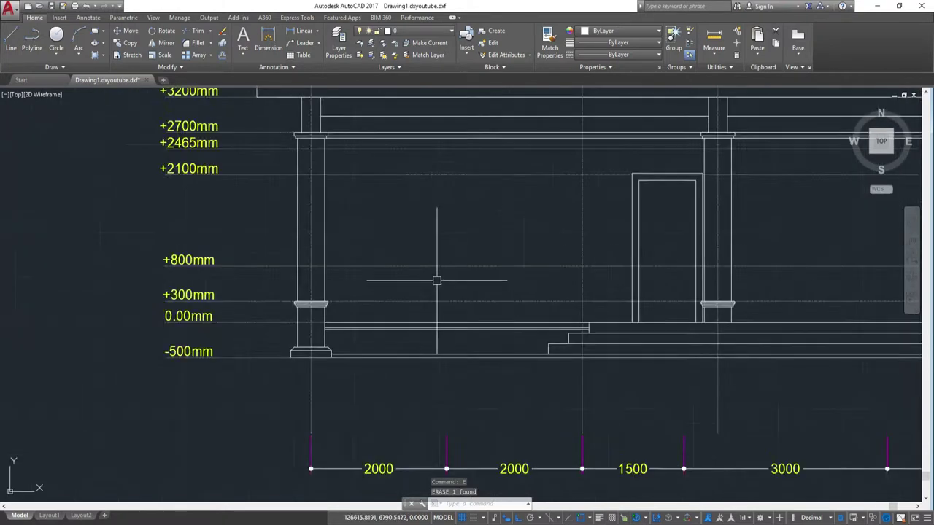
scroll(436, 280, "down", 2)
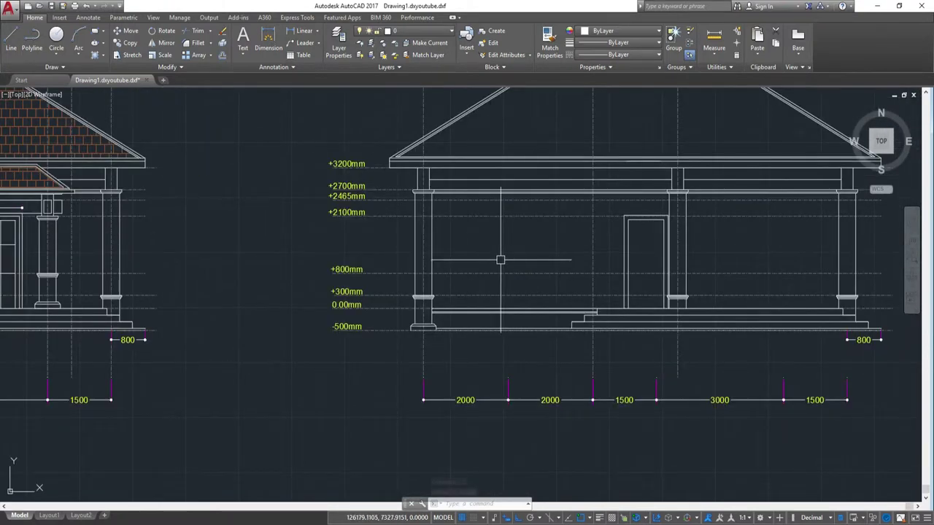
scroll(500, 260, "down", 3)
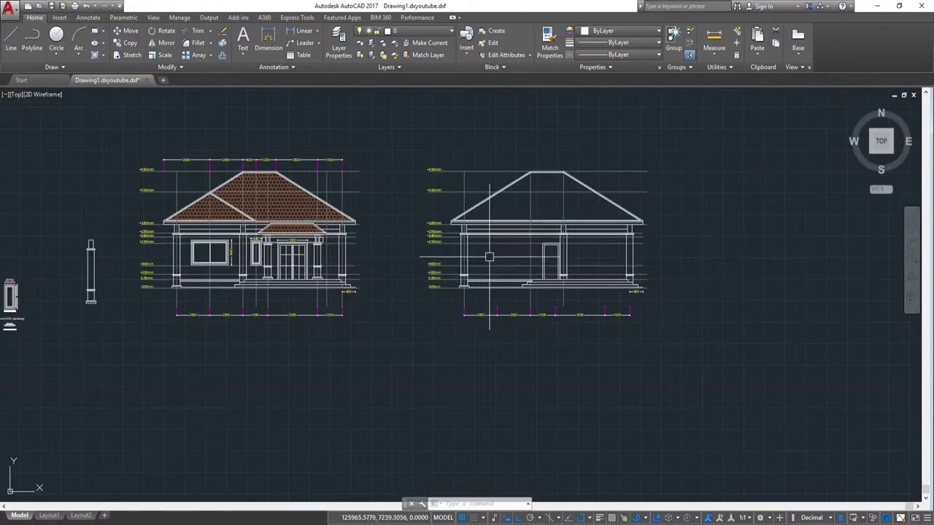
scroll(476, 264, "up", 2)
scroll(365, 277, "up", 3)
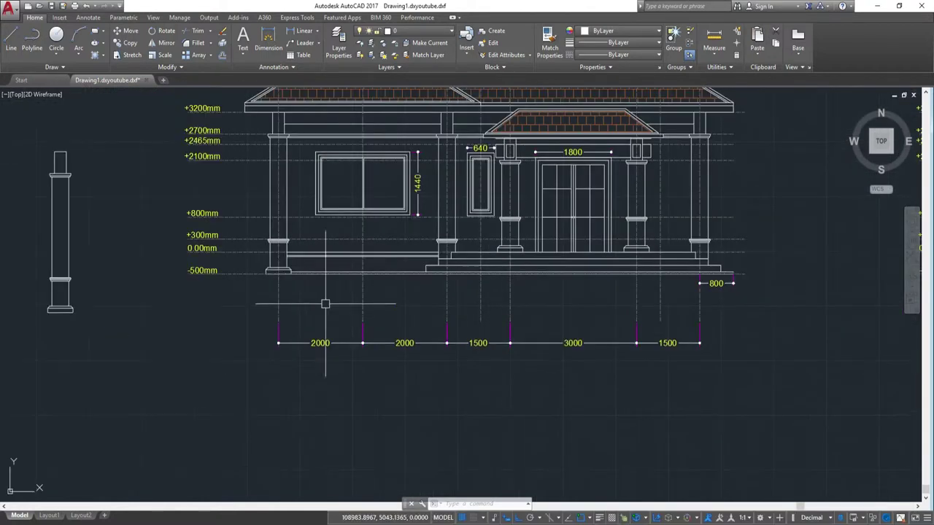
middle_click_drag(44, 299, 472, 311)
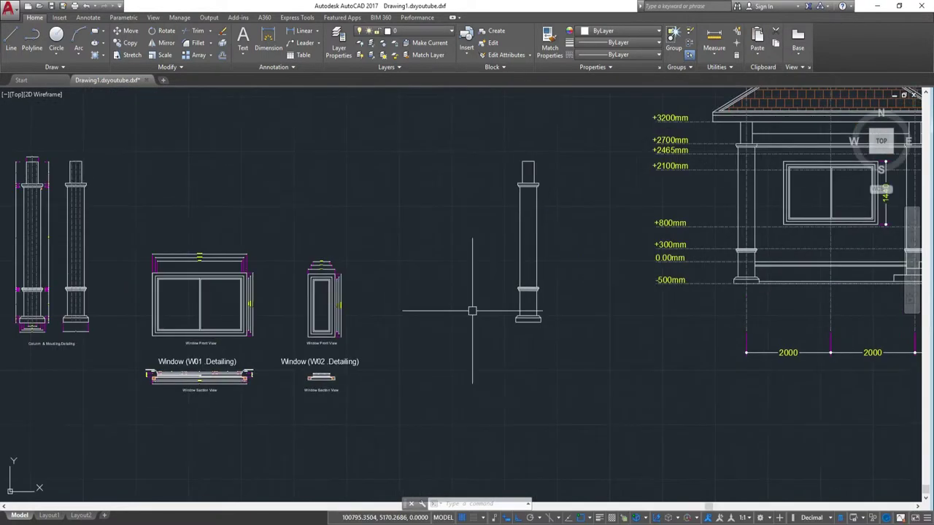
left_click(293, 250)
left_click(374, 369)
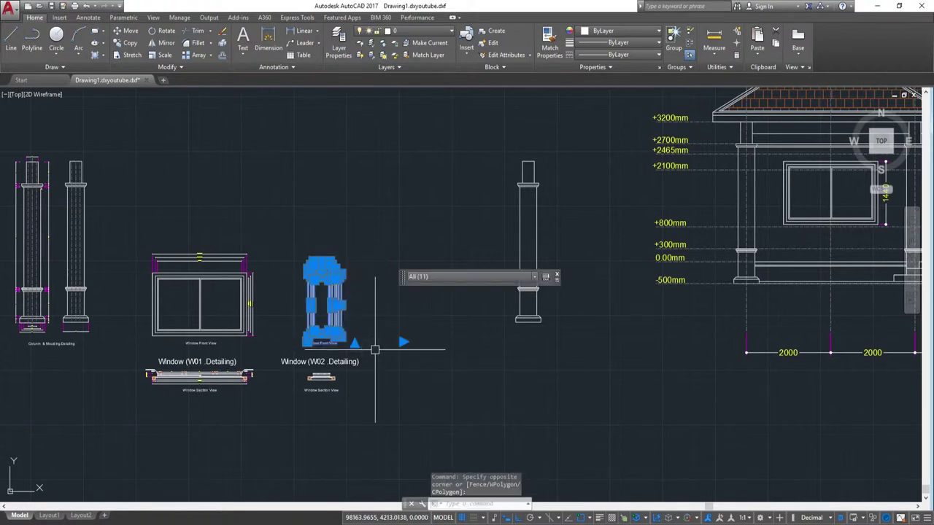
type("co")
key("Return")
left_click(357, 284)
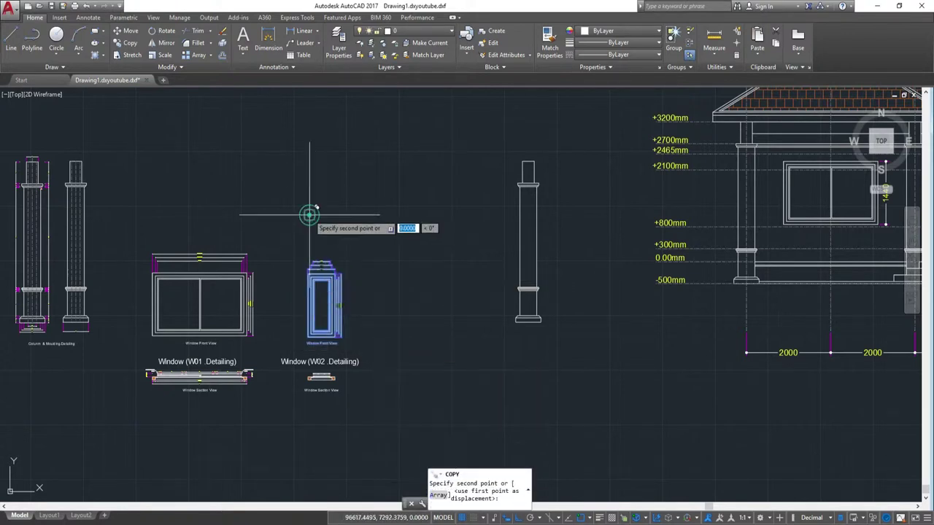
scroll(617, 264, "down", 3)
scroll(526, 252, "up", 2)
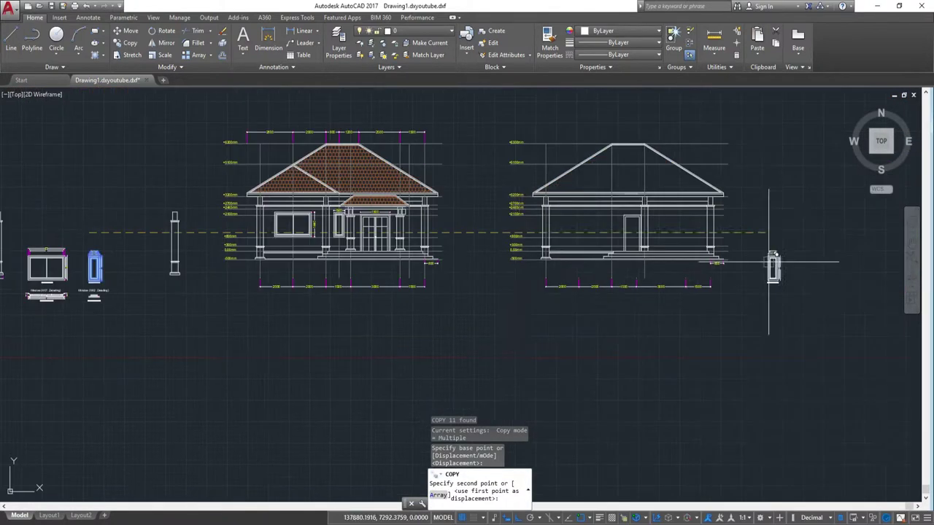
scroll(524, 250, "up", 2)
scroll(429, 286, "up", 5)
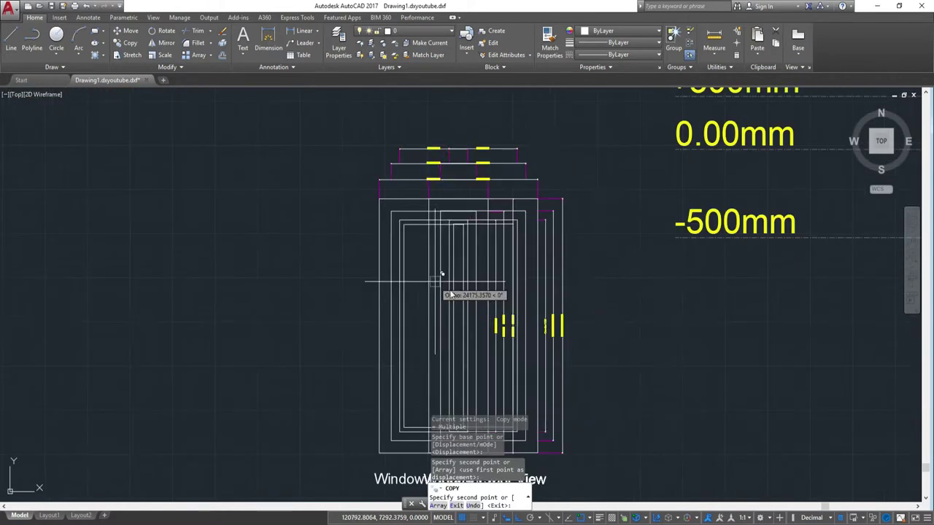
middle_click_drag(555, 336, 493, 214)
key("Escape")
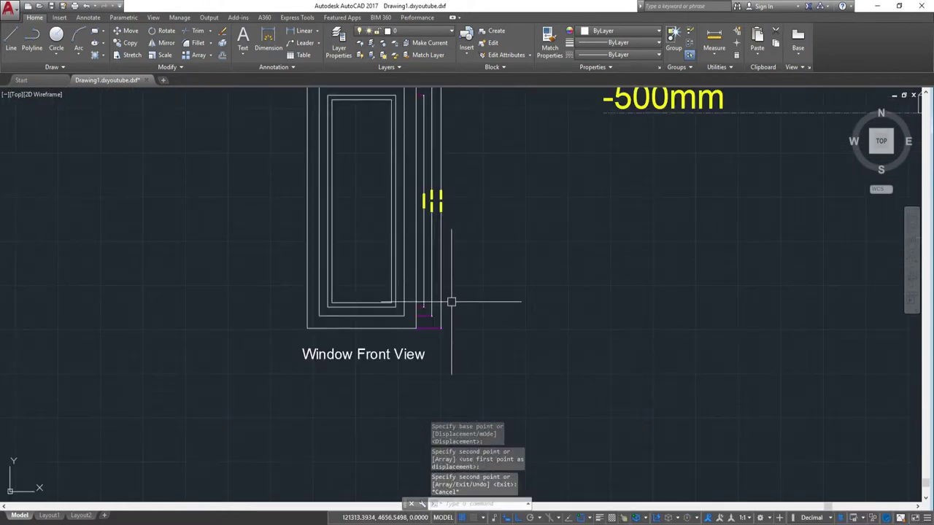
- Erase the three small dimensions beside the Window Front View
scroll(449, 332, "up", 3)
left_click(474, 333)
scroll(416, 167, "down", 4)
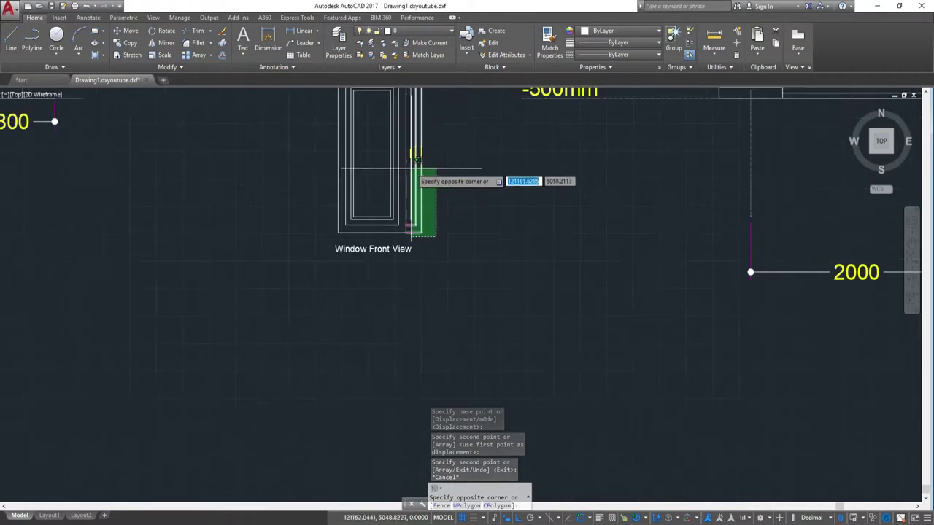
scroll(414, 161, "down", 2)
left_click(413, 153)
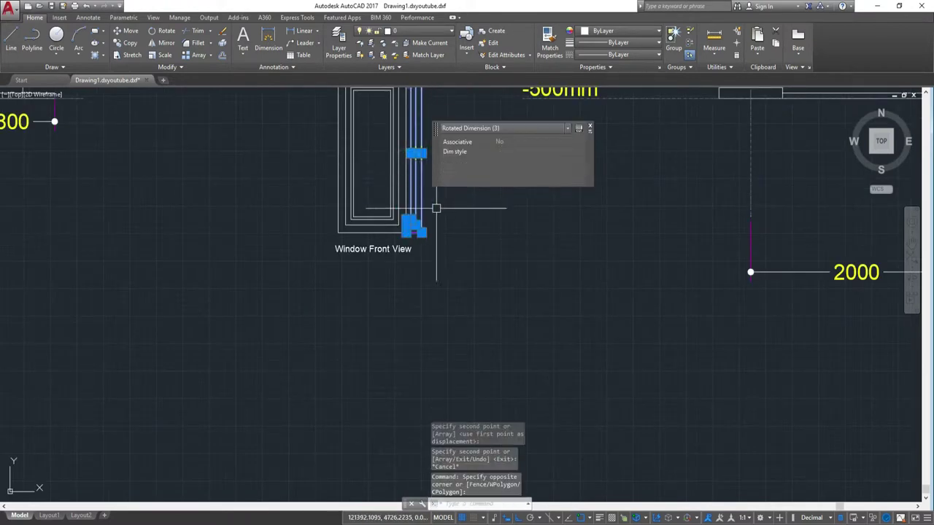
type("E")
key("Return")
- Erase the dimension marks above the window, leaving only the plain outline
scroll(441, 219, "down", 2)
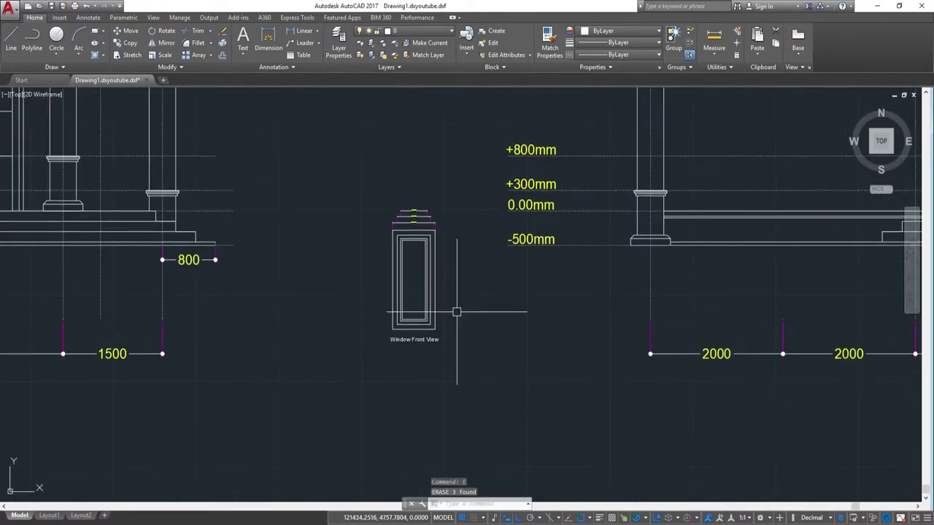
scroll(442, 219, "up", 4)
left_click(448, 239)
left_click(429, 228)
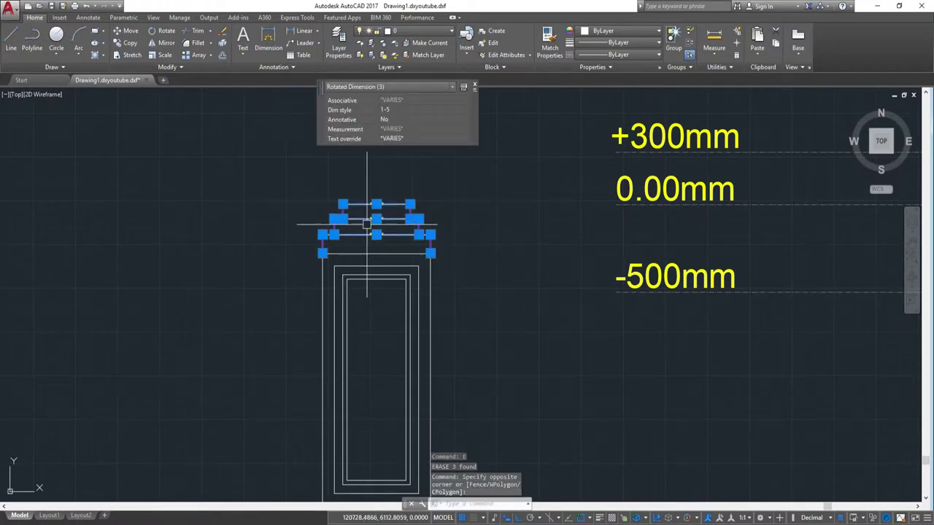
type("e")
key("Return")
scroll(427, 289, "down", 1)
mouse_move(427, 289)
middle_mouse_down()
mouse_move(411, 242)
mouse_move(462, 248)
mouse_move(463, 270)
middle_mouse_up()
- Select the four window polylines and move them from the window's top edge
left_click(435, 329)
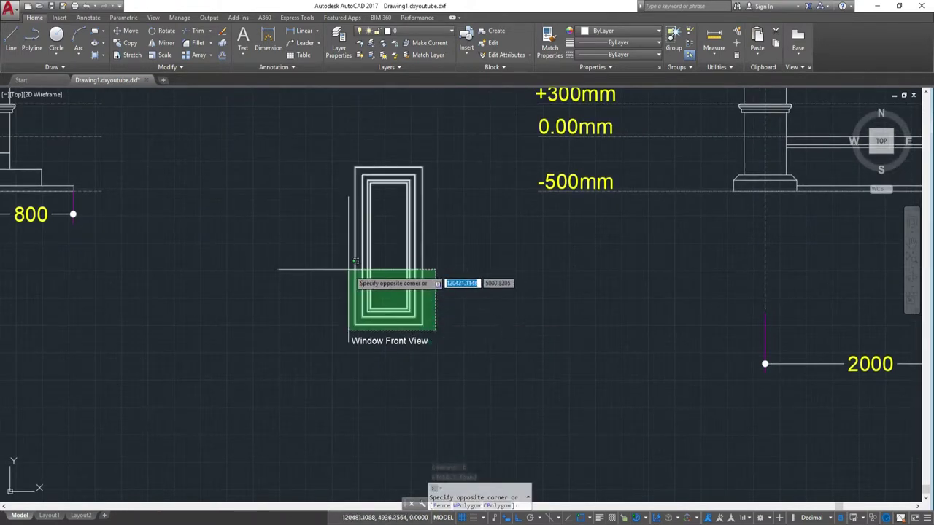
left_click(328, 149)
type("m")
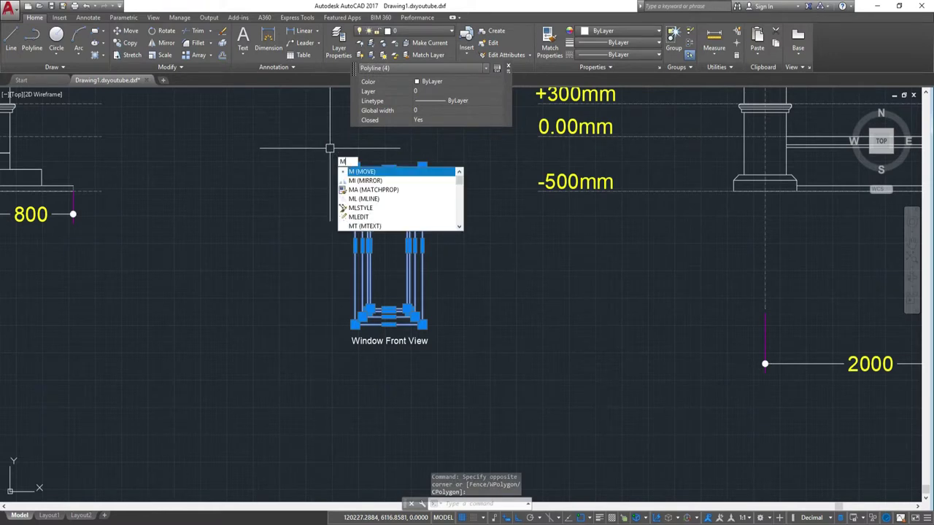
key("Return")
scroll(387, 159, "up", 3)
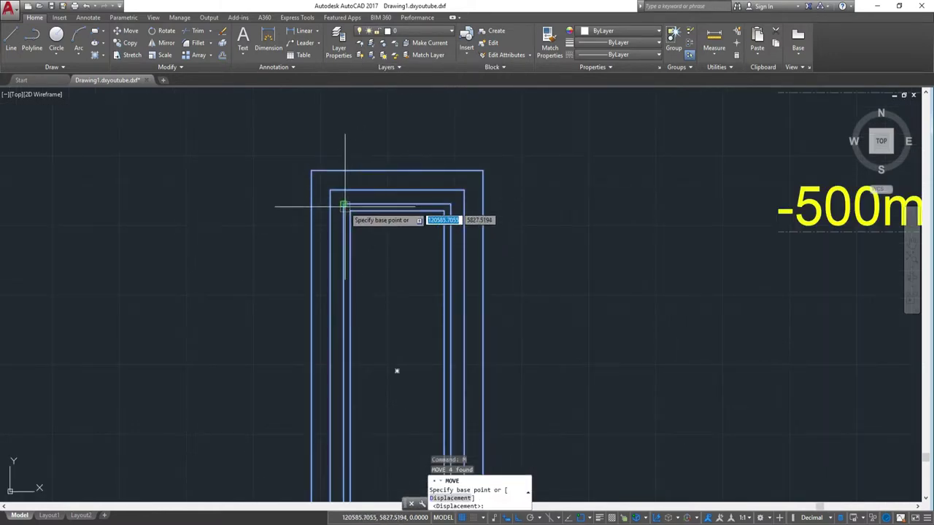
middle_click_drag(386, 183, 399, 232)
left_click(399, 232)
- Snap the window's top onto the +2100mm line beside the porch column
scroll(407, 224, "down", 3)
middle_click_drag(912, 124, 693, 162)
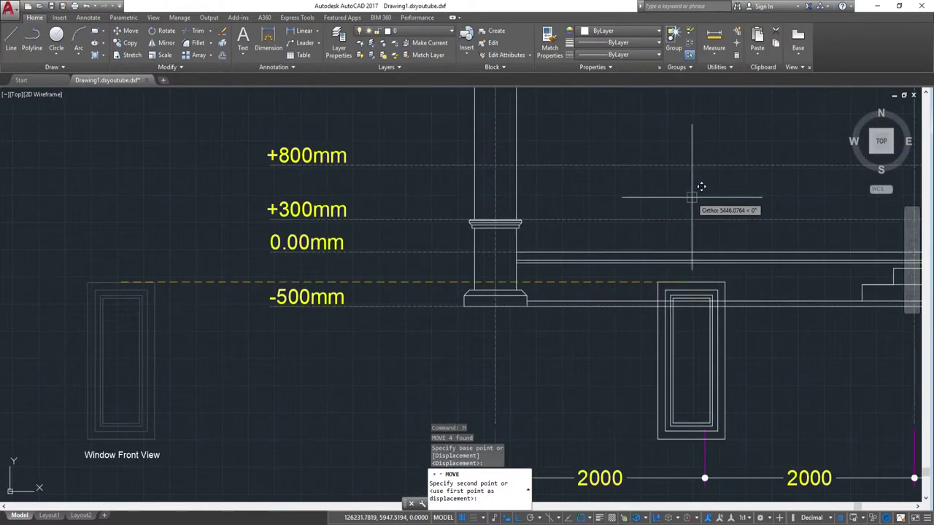
scroll(656, 292, "down", 5)
scroll(640, 313, "up", 1)
scroll(640, 355, "up", 4)
mouse_move(605, 376)
middle_mouse_down()
mouse_move(613, 392)
mouse_move(617, 353)
middle_mouse_up()
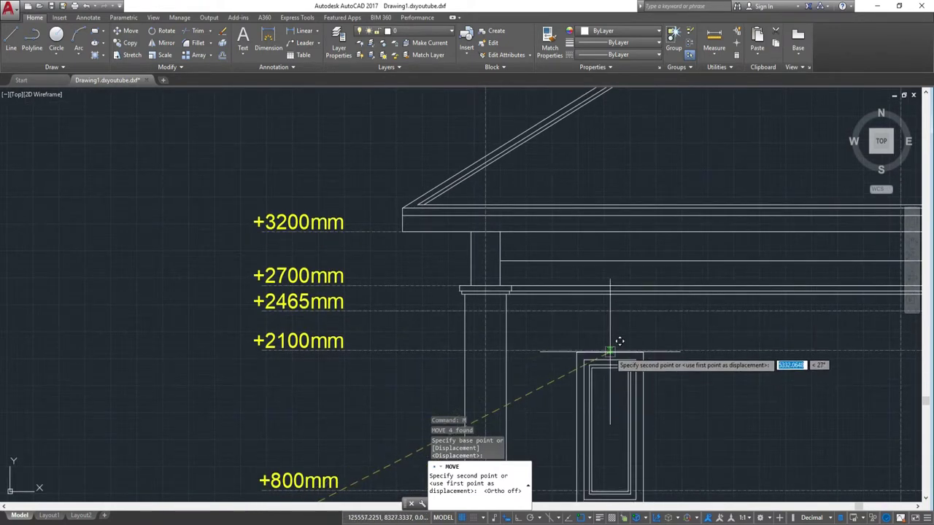
left_click(619, 338)
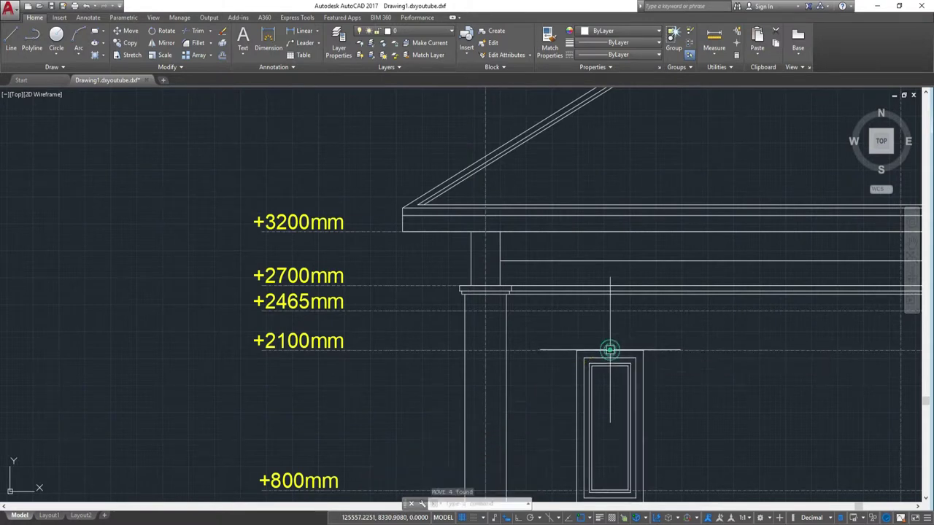
scroll(618, 343, "down", 2)
scroll(657, 388, "up", 2)
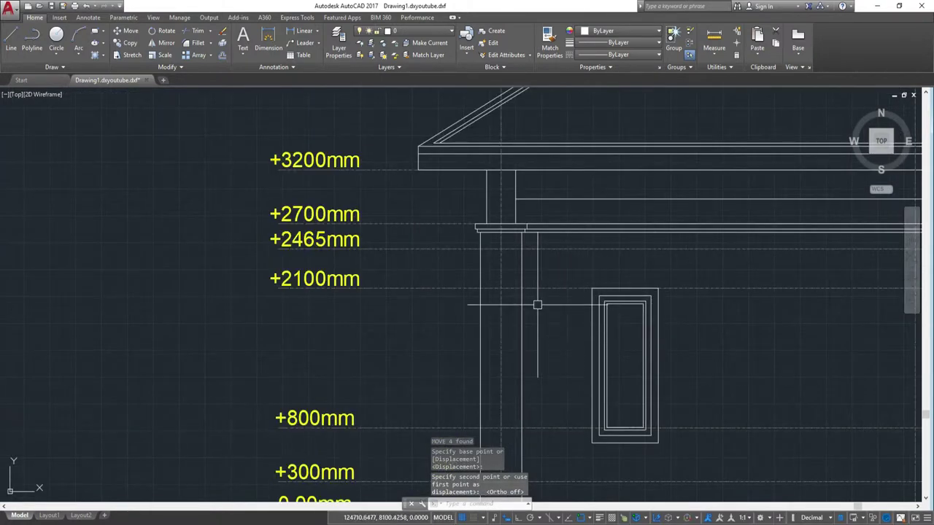
- Draw a 500 line from the column/+2100 intersection, then delete it as misplaced
type("l")
key("Return")
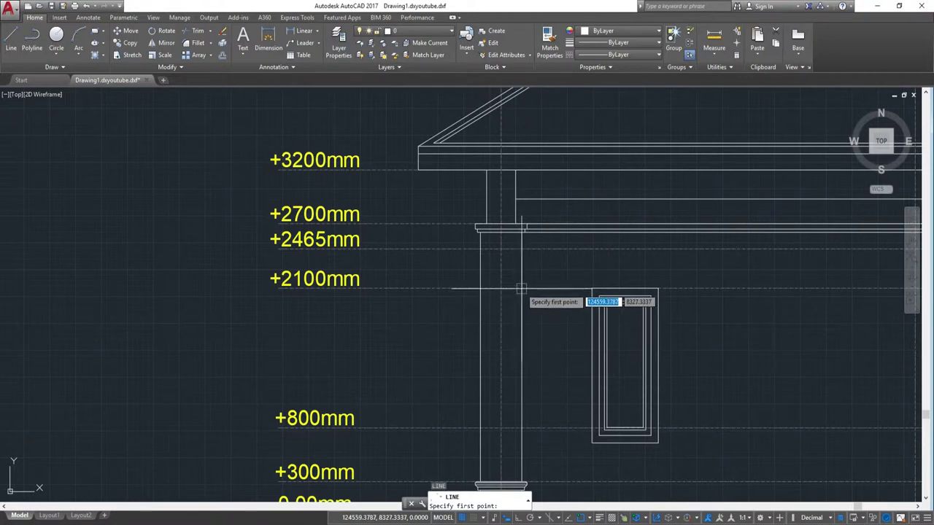
left_click(522, 288)
type("5")
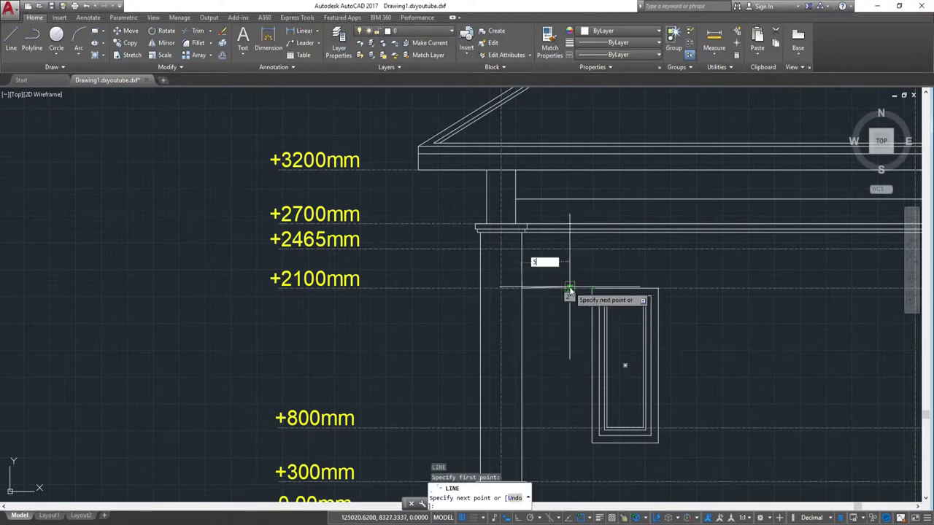
type("00")
key("Return")
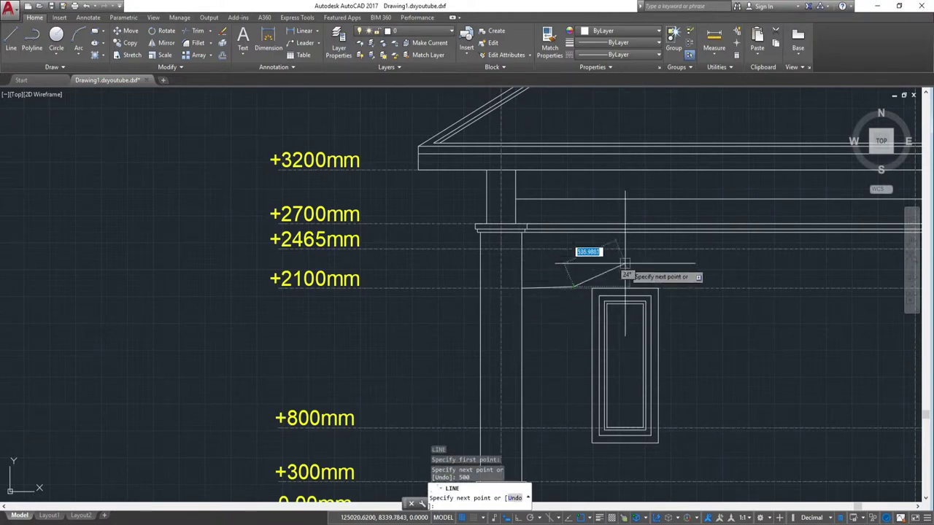
key("Escape")
scroll(565, 287, "up", 4)
left_click(566, 286)
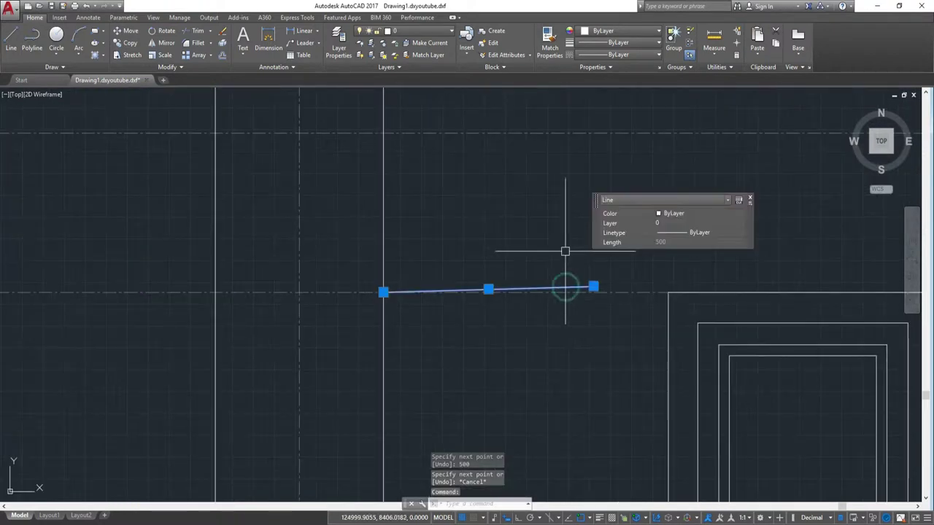
type("e")
key("Return")
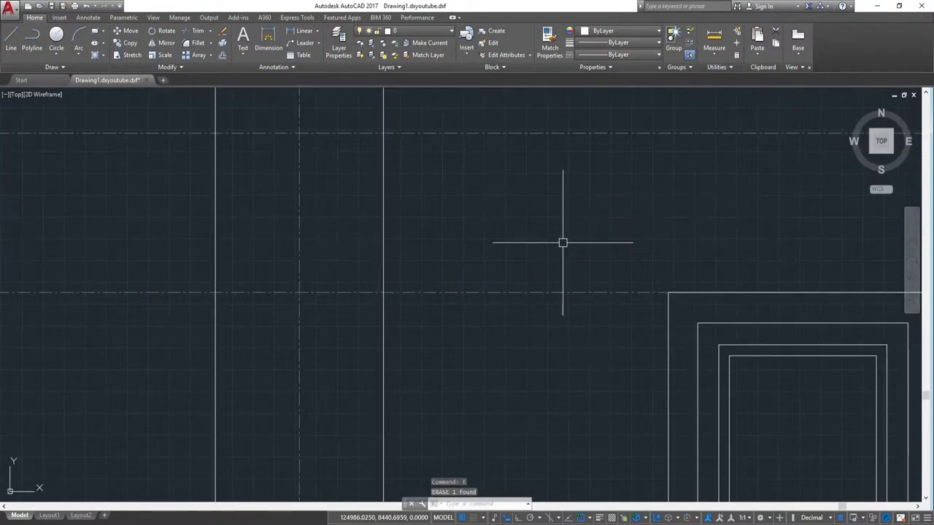
- Draw a guide running 500 across and 250 up from the column/+2100 intersection
key("Return")
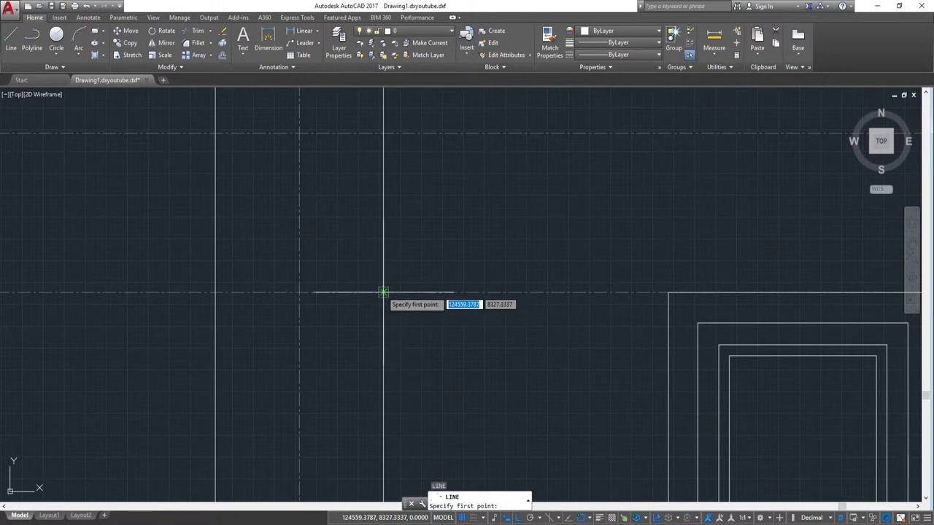
left_click(383, 293)
key("Return")
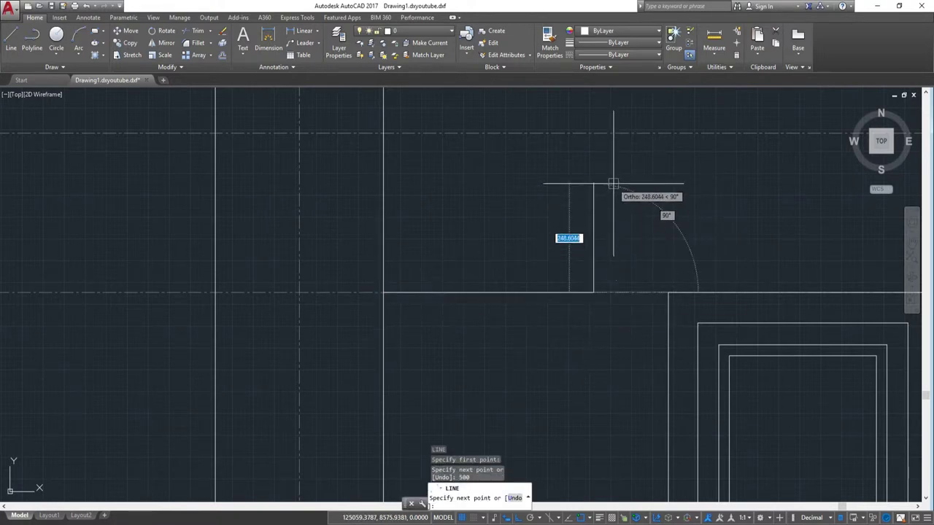
middle_click_drag(614, 205, 620, 282)
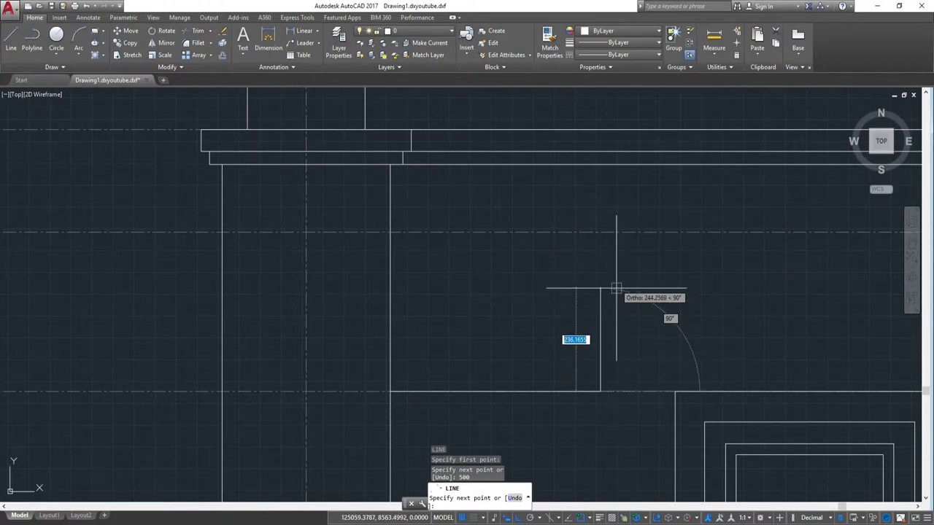
type("50")
key("Return")
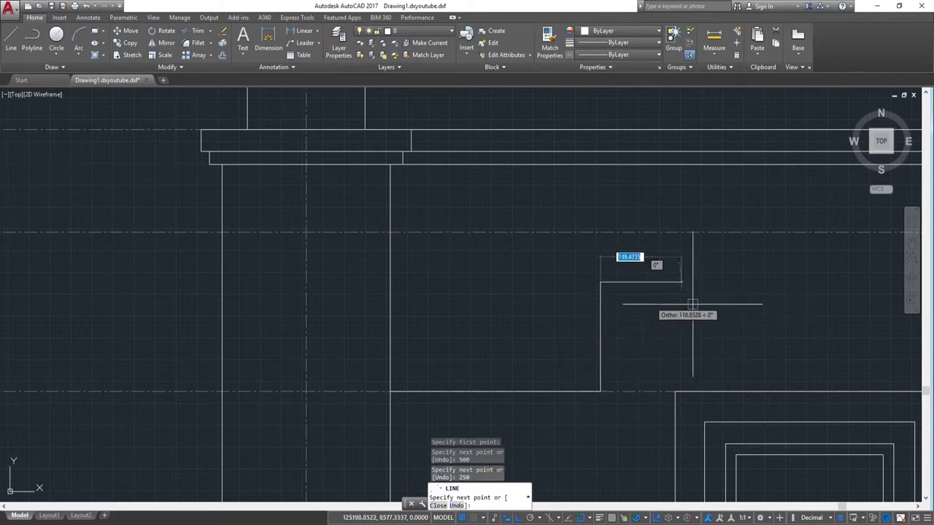
key("Escape")
- Move the window's top-left corner onto the end of the guide line
middle_click_drag(738, 299, 590, 236)
scroll(590, 235, "down", 3)
middle_click_drag(652, 338, 681, 253)
scroll(569, 292, "down", 2)
left_click(545, 226)
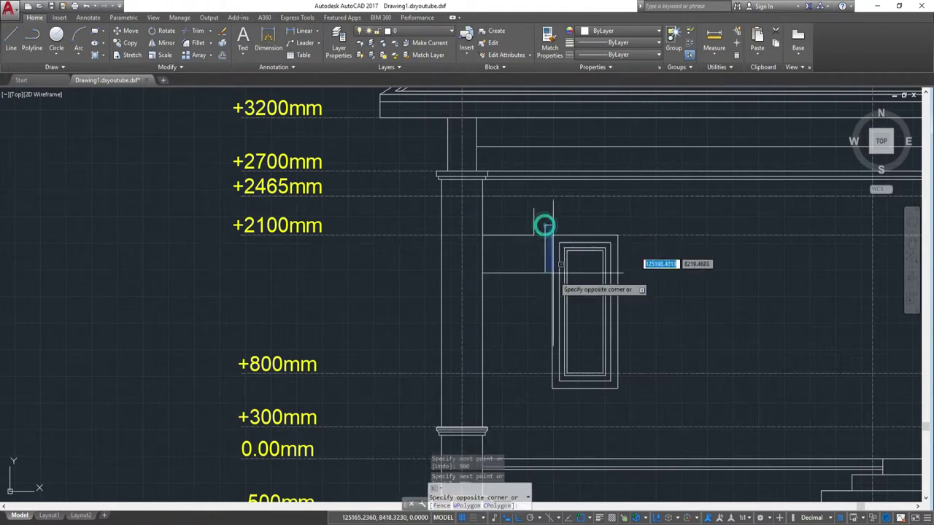
left_click(628, 397)
scroll(612, 354, "up", 2)
scroll(612, 354, "up", 2)
middle_click_drag(613, 355, 611, 269)
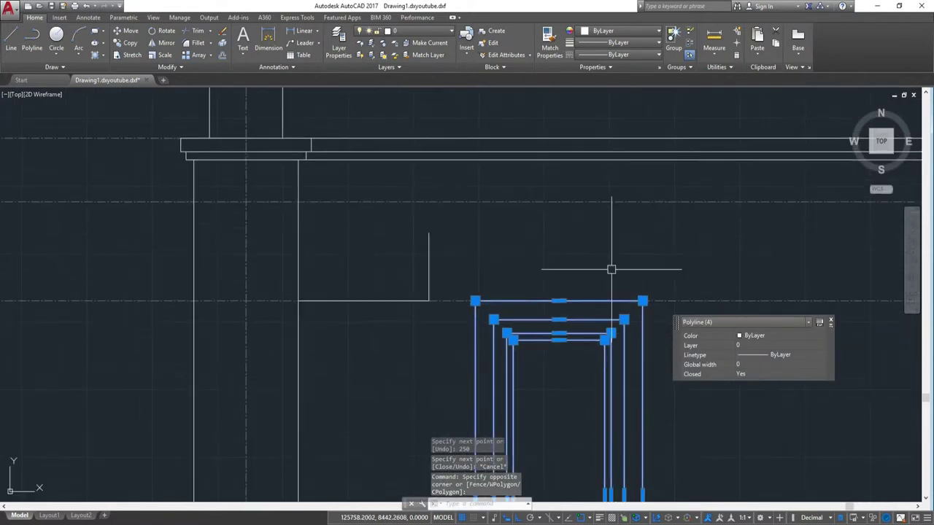
type("m")
key("Return")
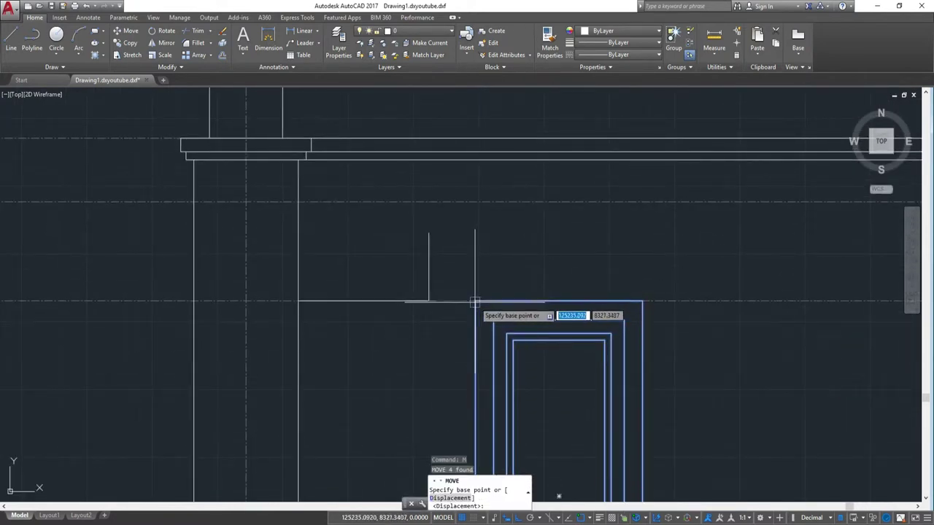
left_click(475, 300)
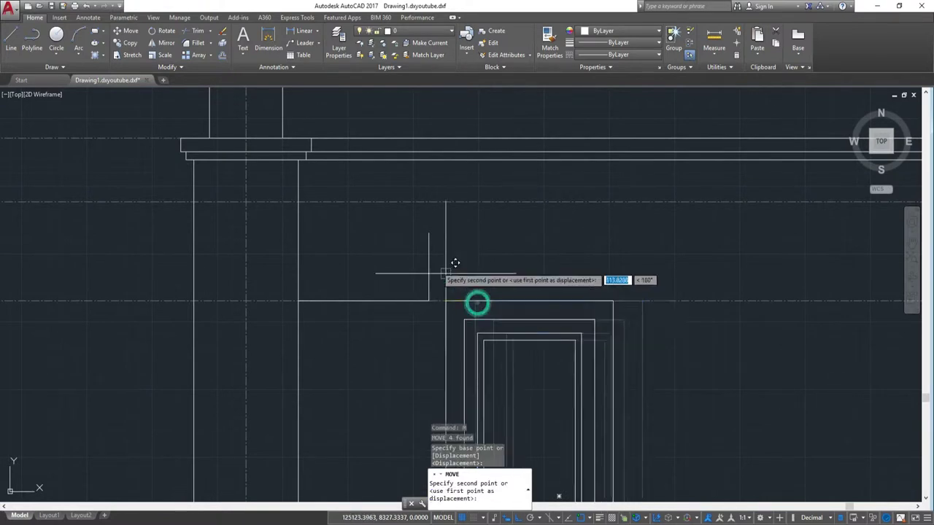
left_click(430, 233)
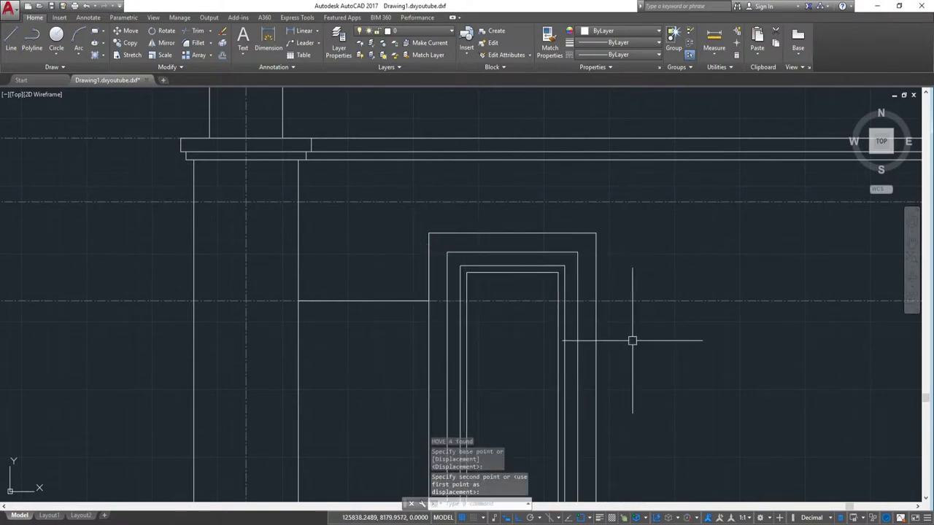
- Erase the horizontal 500 guide line and select the vertical guide
middle_click_drag(632, 340, 732, 335)
left_click(491, 333)
left_click(458, 242)
key("Escape")
left_click(372, 241)
left_click(537, 330)
type("c")
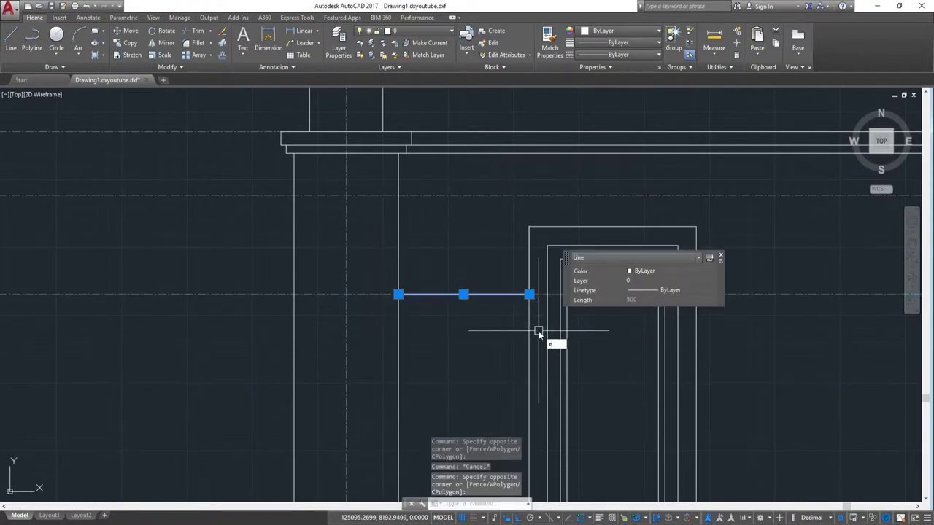
key("Return")
left_click(502, 211)
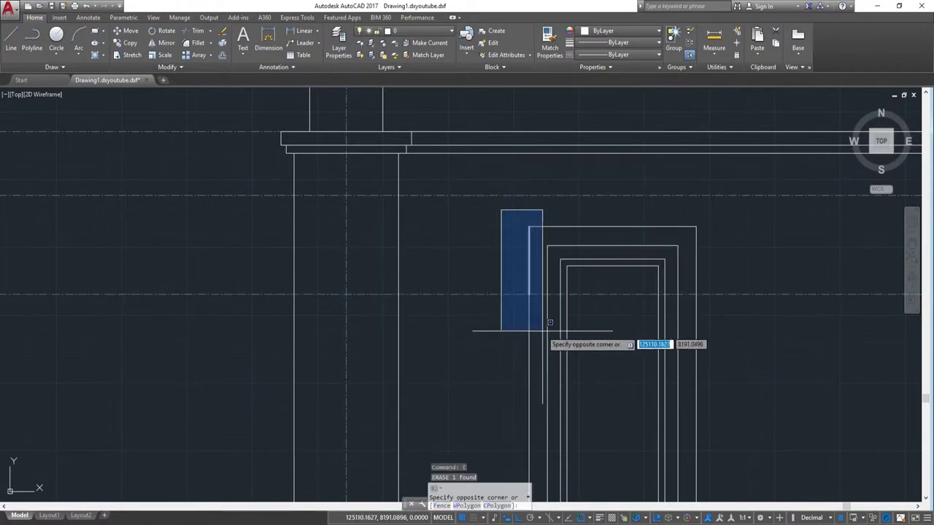
left_click(540, 328)
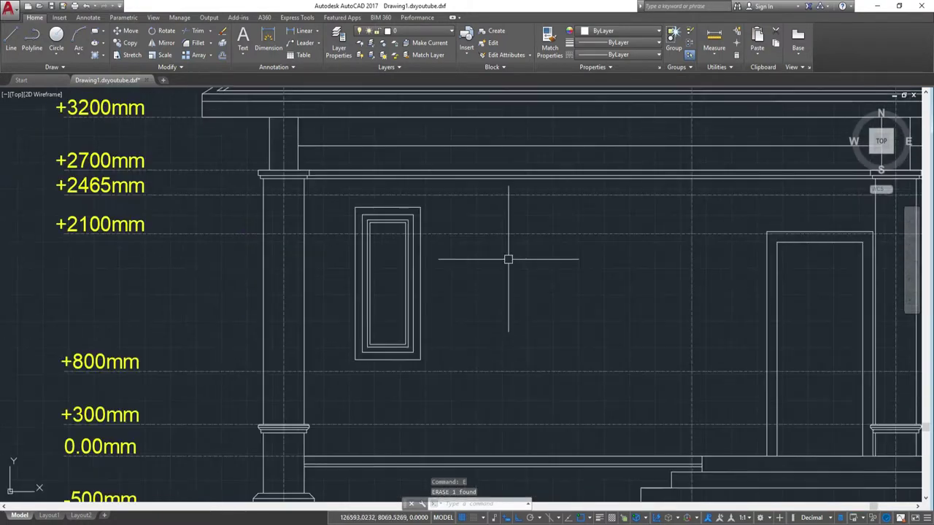
scroll(619, 288, "down", 2)
scroll(694, 310, "up", 1)
- Copy the W01 front-view window to a spot beside the side elevation
mouse_move(693, 311)
middle_mouse_down()
mouse_move(358, 304)
mouse_move(432, 295)
mouse_move(338, 286)
middle_mouse_up()
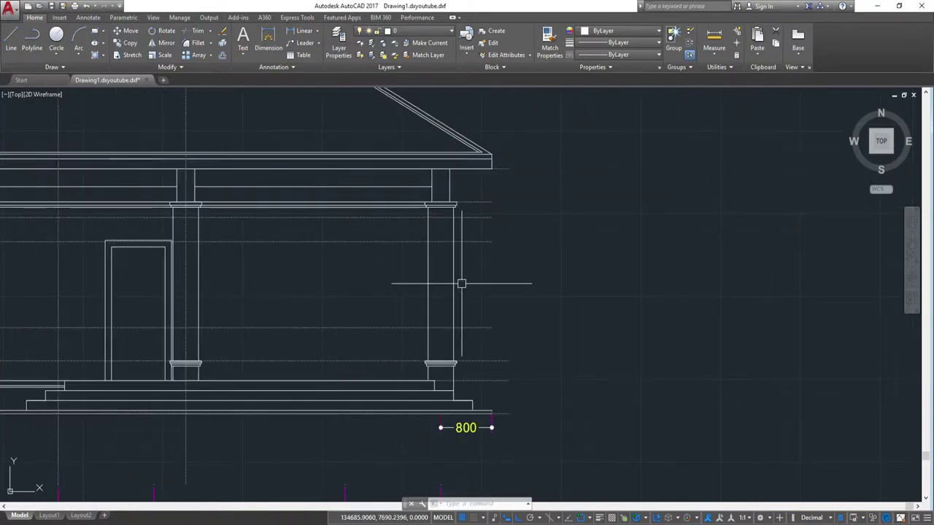
middle_click_drag(461, 285, 546, 272)
scroll(547, 272, "down", 3)
mouse_move(109, 292)
middle_mouse_down()
mouse_move(408, 292)
mouse_move(274, 295)
middle_mouse_up()
scroll(564, 328, "up", 2)
middle_click_drag(208, 340, 363, 311)
middle_click_drag(165, 310, 363, 267)
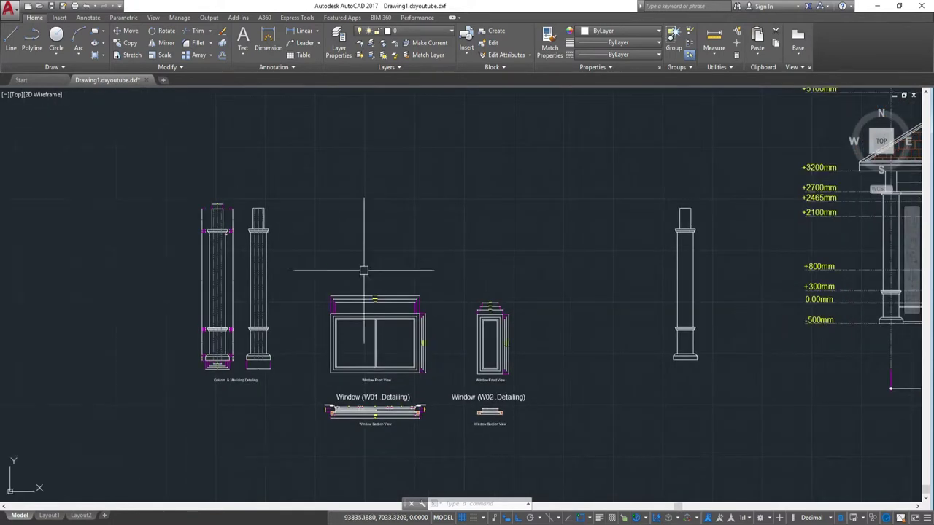
scroll(337, 302, "up", 3)
left_click(284, 267)
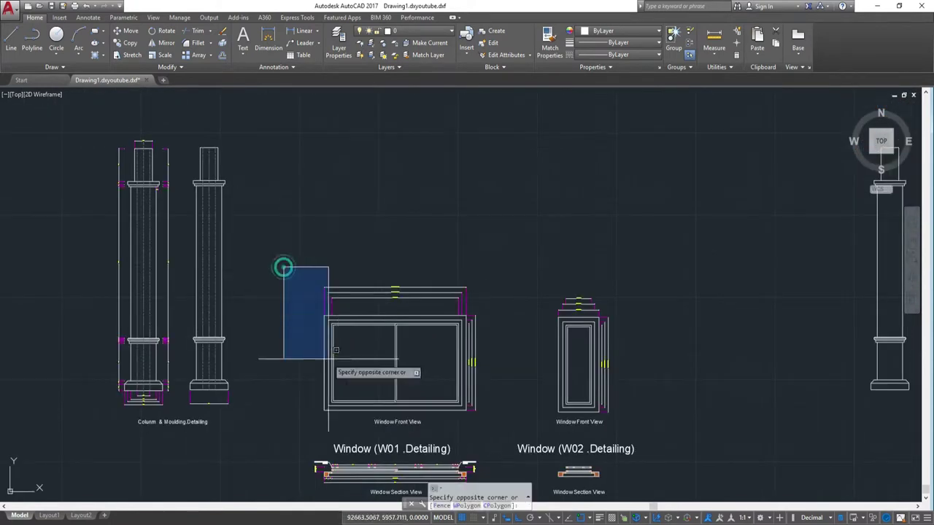
left_click(494, 414)
type("o")
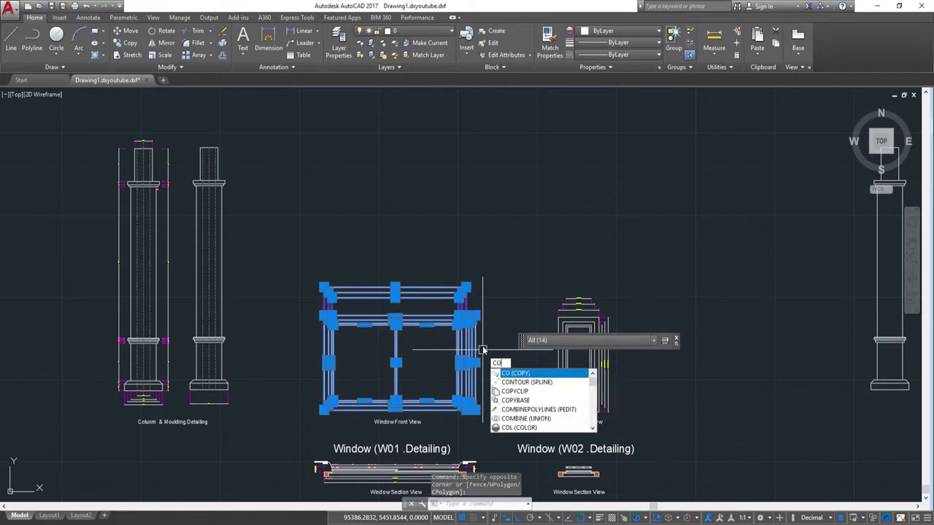
key("Return")
left_click(480, 285)
scroll(480, 285, "down", 3)
scroll(496, 271, "down", 2)
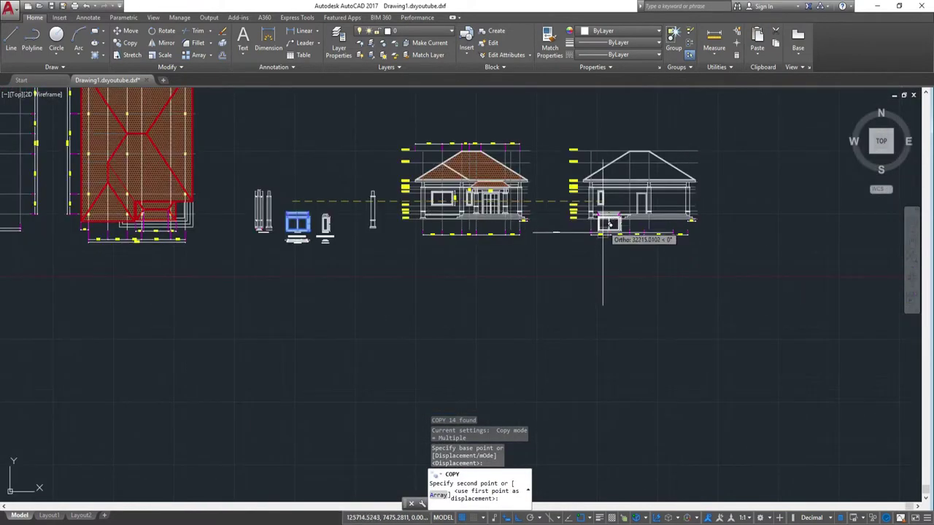
scroll(603, 232, "up", 4)
scroll(583, 219, "up", 1)
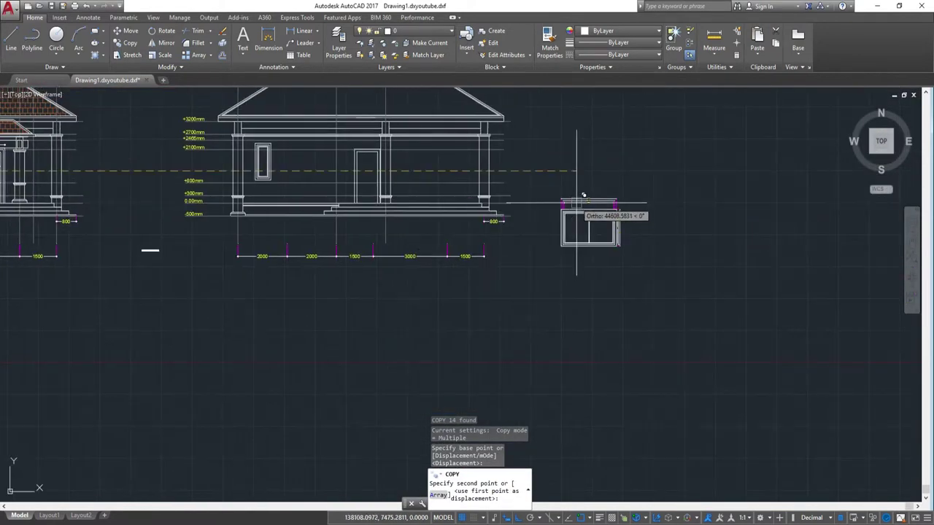
left_click(584, 202)
key("Escape")
- Erase the right-side moulding lines from the window copy
scroll(630, 158, "up", 4)
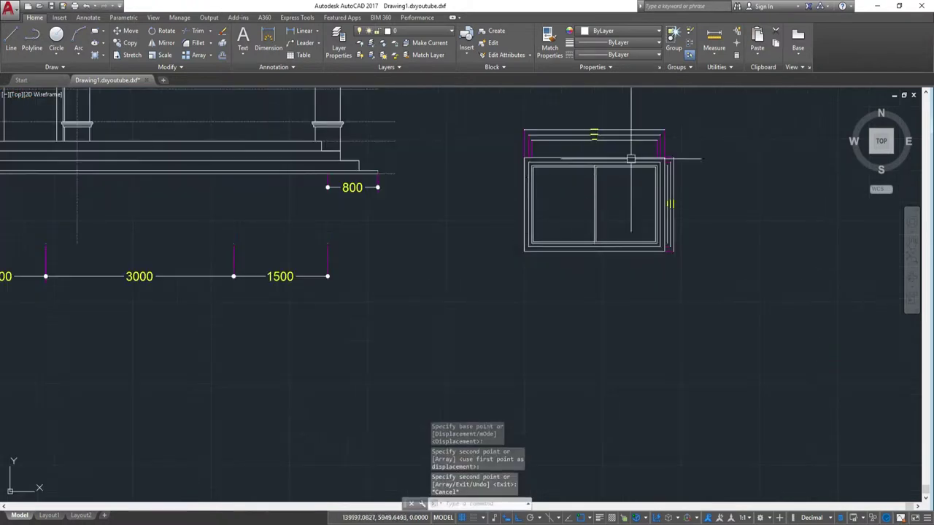
scroll(630, 158, "up", 4)
left_click(585, 358)
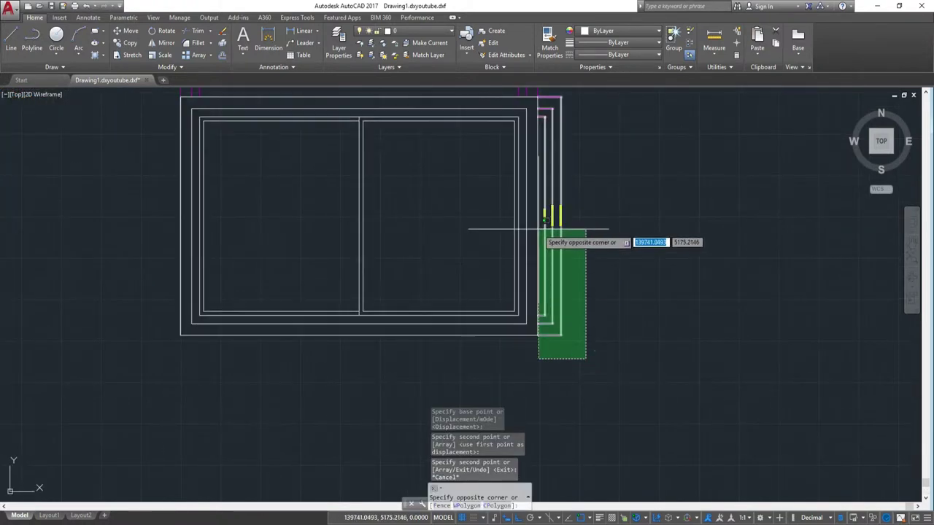
left_click(540, 229)
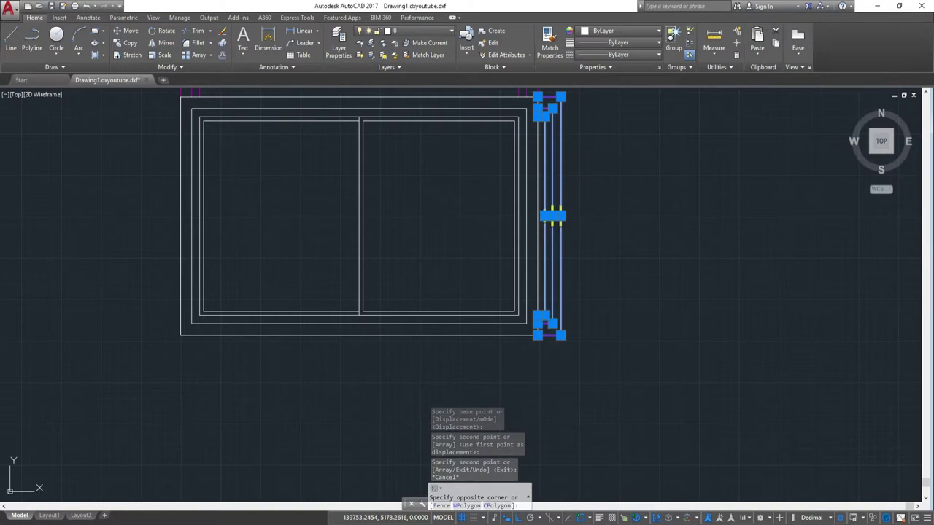
key("Delete")
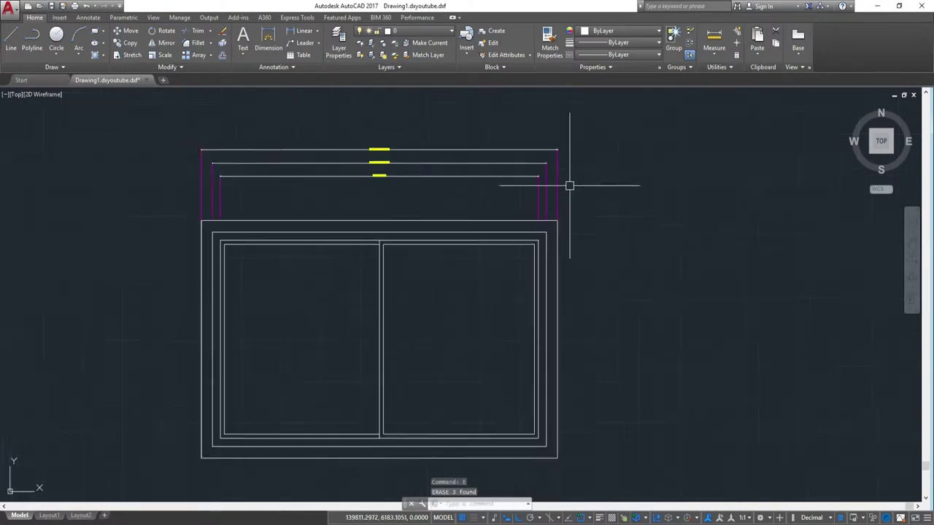
- Erase the top moulding lines from the window copy, leaving a bare outline
middle_click_drag(567, 183, 584, 256)
left_click(598, 243)
left_click(146, 165)
type("e")
key("Return")
left_click(474, 272)
left_click(186, 140)
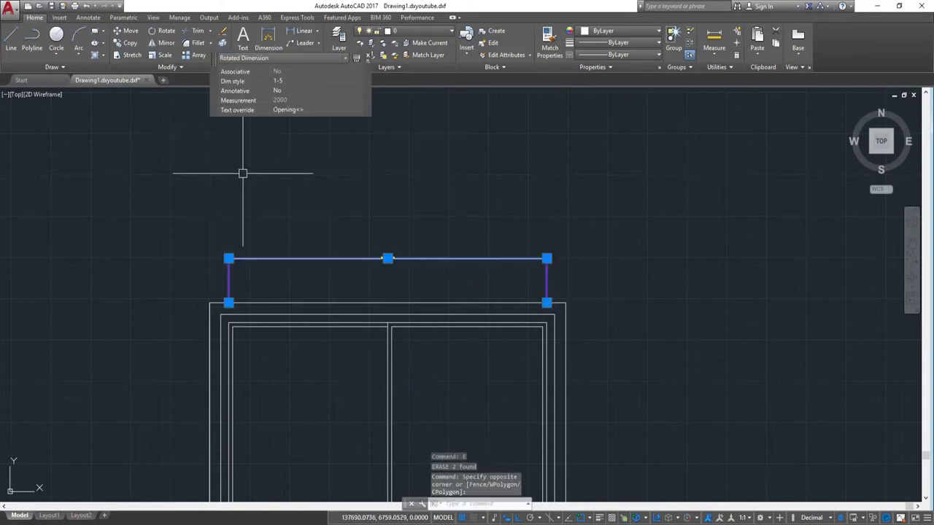
type("e")
key("Return")
scroll(565, 273, "down", 4)
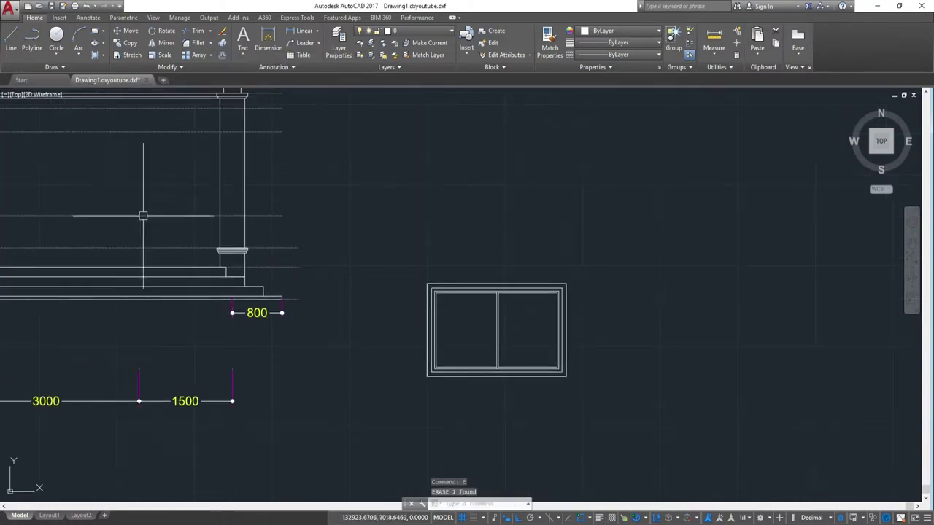
middle_click_drag(143, 216, 262, 223)
scroll(320, 234, "down", 2)
mouse_move(187, 225)
middle_mouse_down()
mouse_move(475, 263)
mouse_move(355, 270)
middle_mouse_up()
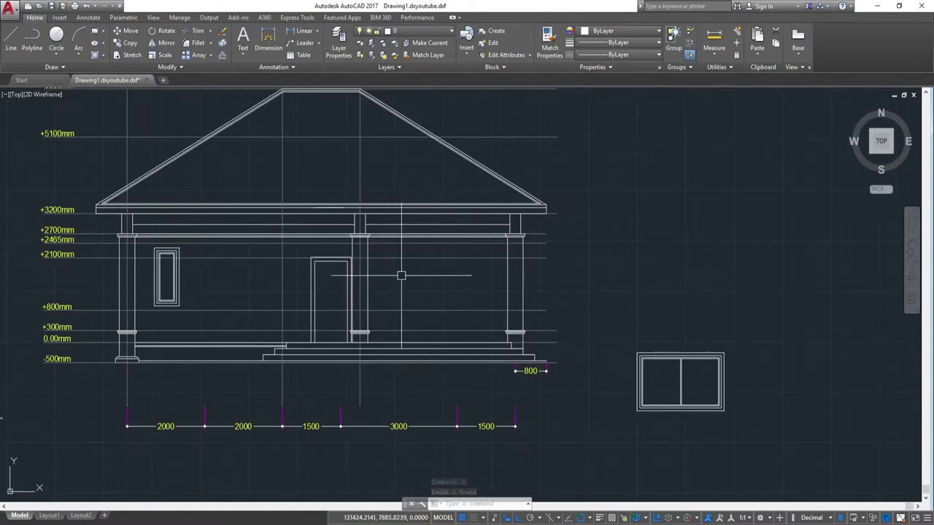
middle_click_drag(162, 274, 312, 267)
scroll(312, 267, "up", 3)
scroll(313, 267, "up", 2)
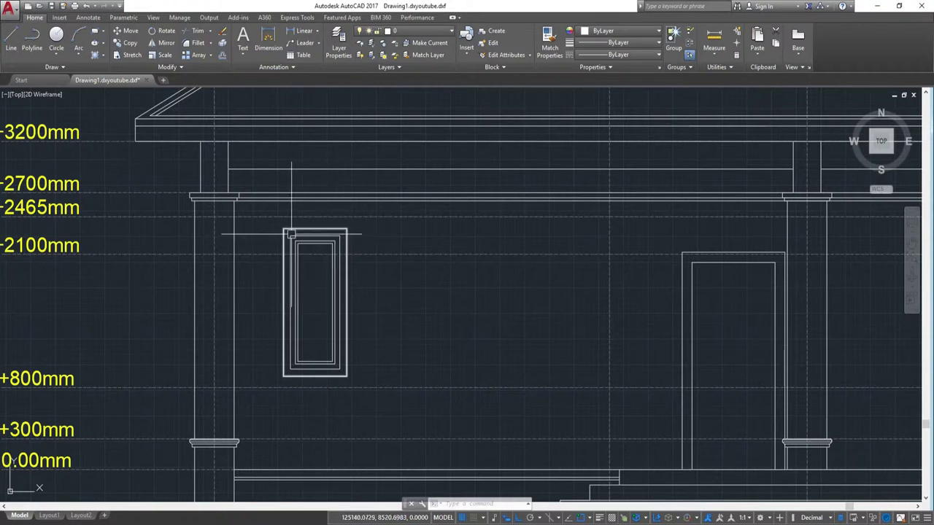
scroll(470, 323, "down", 3)
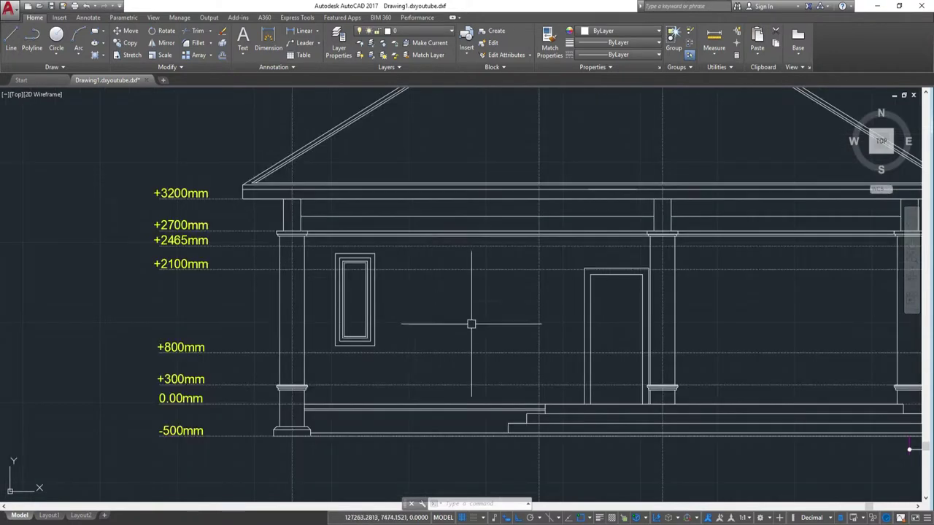
middle_click_drag(471, 323, 288, 321)
scroll(390, 285, "down", 2)
scroll(390, 285, "up", 2)
middle_click_drag(372, 234, 412, 295)
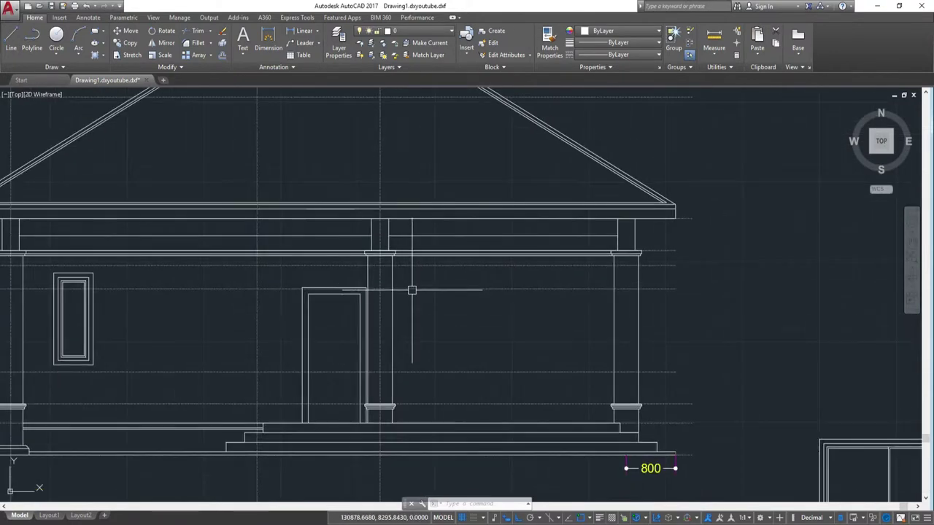
middle_click_drag(158, 298, 465, 323)
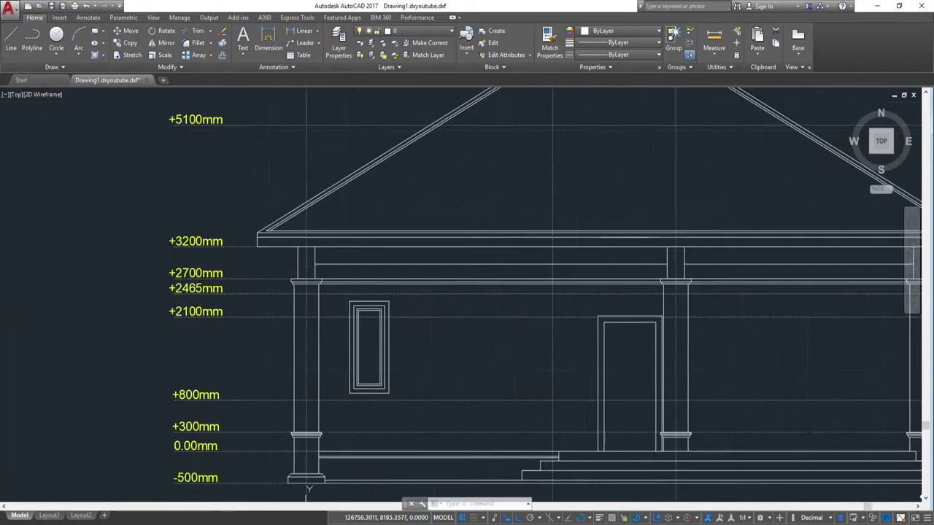
scroll(364, 321, "up", 4)
scroll(292, 321, "up", 3)
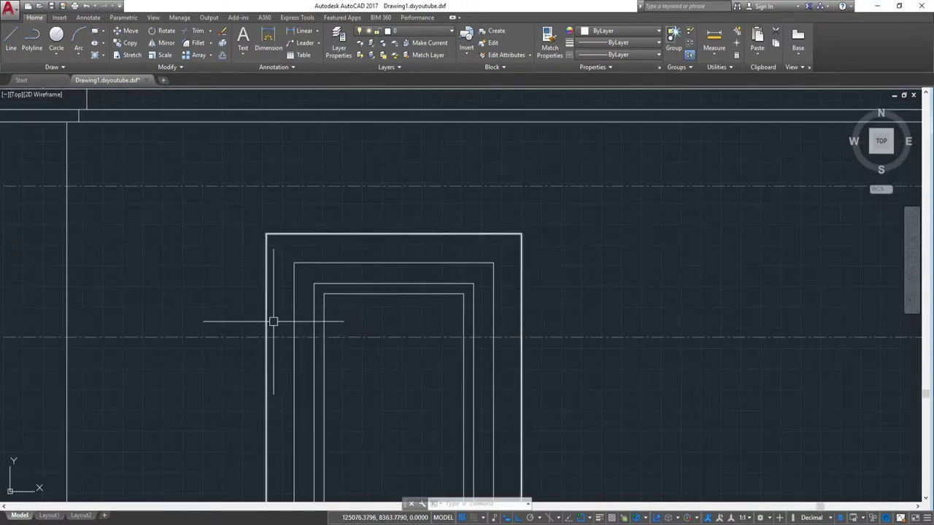
type("DLI")
key("Return")
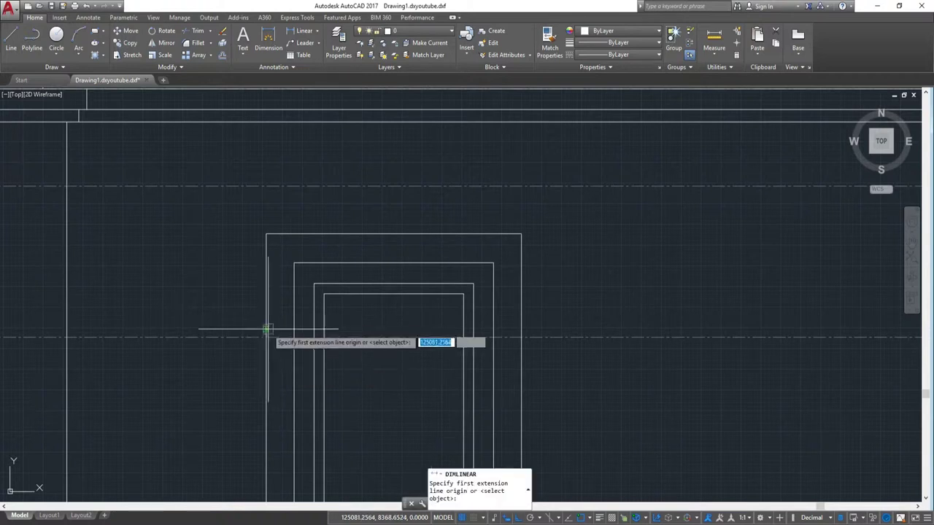
left_click(266, 337)
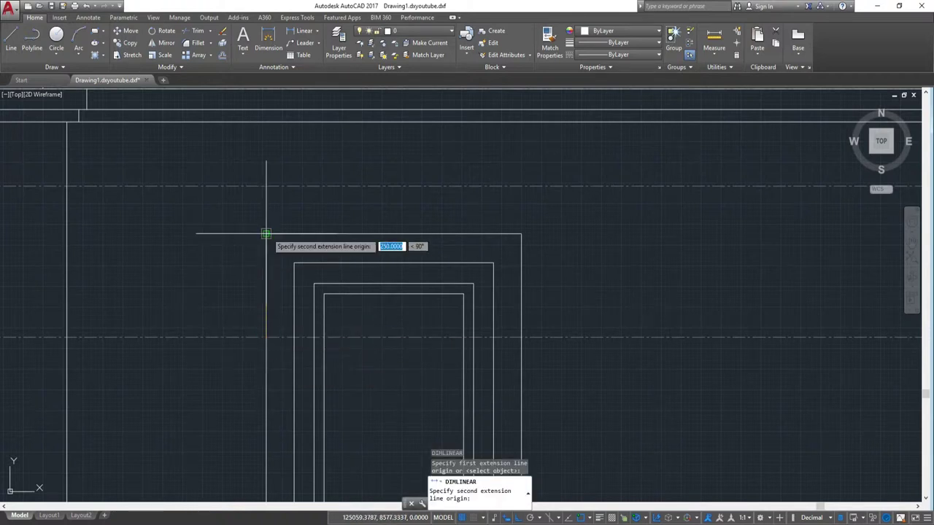
left_click(267, 234)
key("Escape")
scroll(256, 219, "down", 5)
mouse_move(467, 226)
middle_mouse_down()
mouse_move(329, 304)
mouse_move(253, 260)
mouse_move(387, 301)
middle_mouse_up()
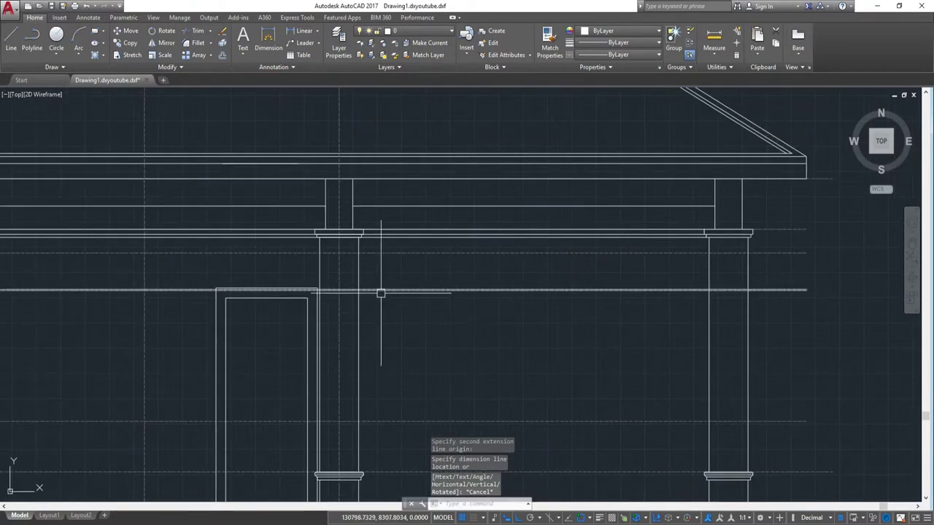
- Draw a line from the porch column edge, 500 to the right then 250 upward
type("l")
key("Return")
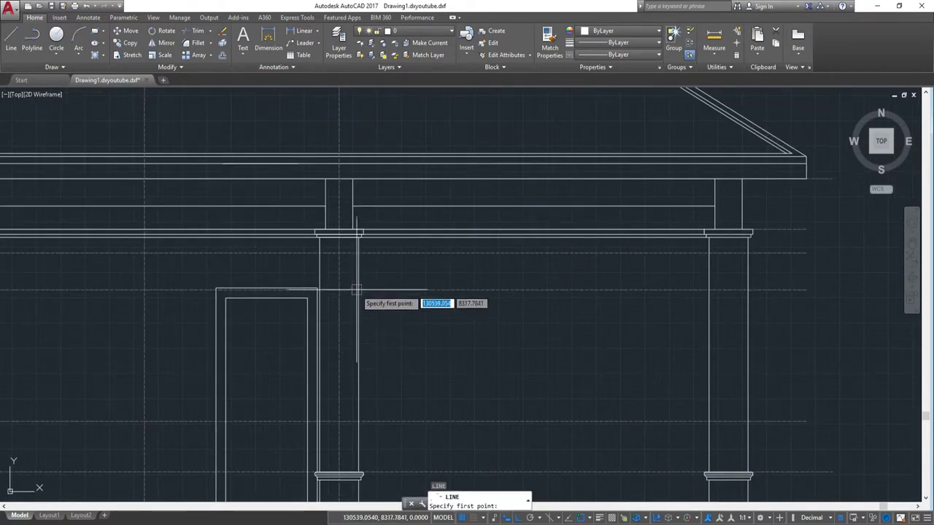
left_click(358, 290)
type("500")
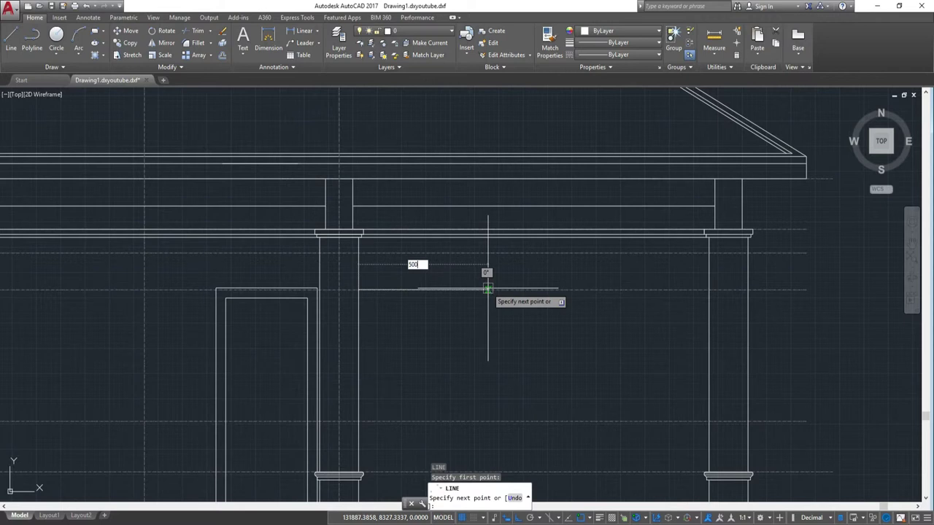
key("Return")
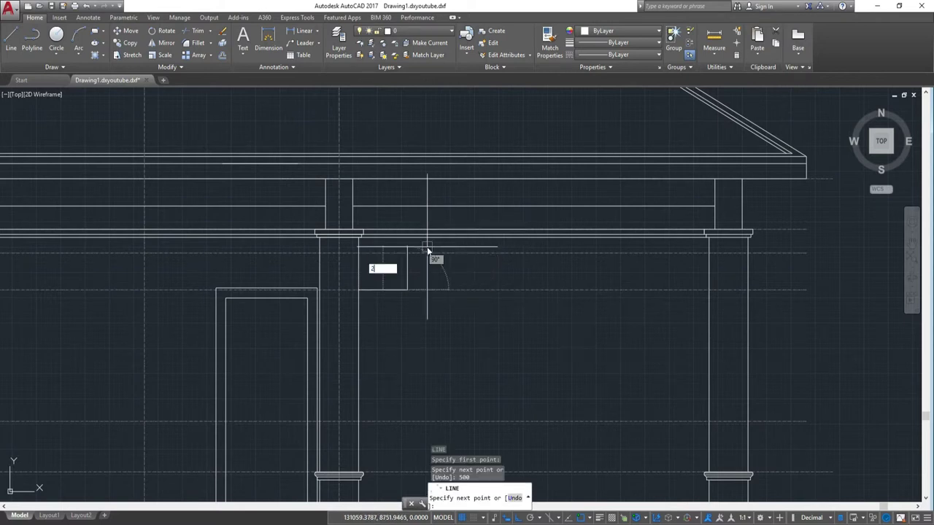
type("50")
key("Return")
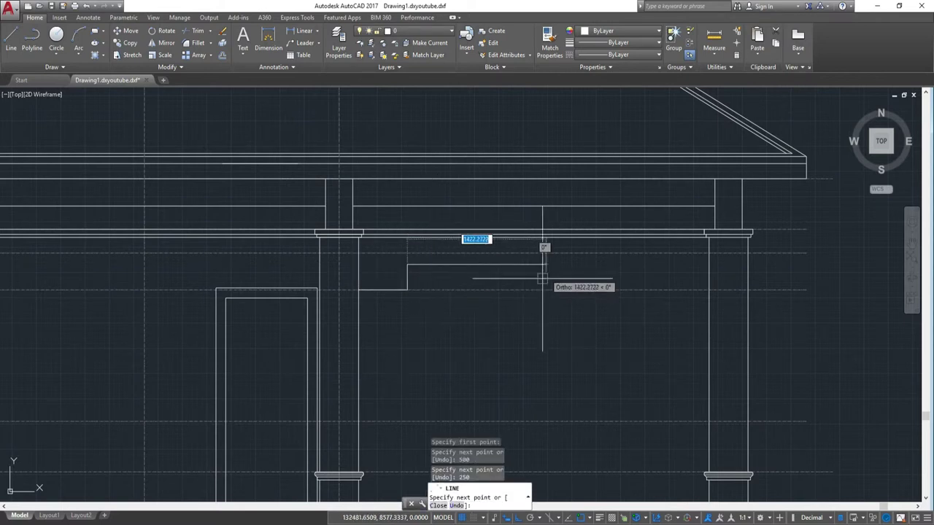
key("Escape")
- Crossing-select the whole window copy
middle_click_drag(512, 281, 336, 226)
scroll(467, 277, "down", 3)
scroll(466, 277, "up", 2)
left_click(496, 416)
left_click(329, 257)
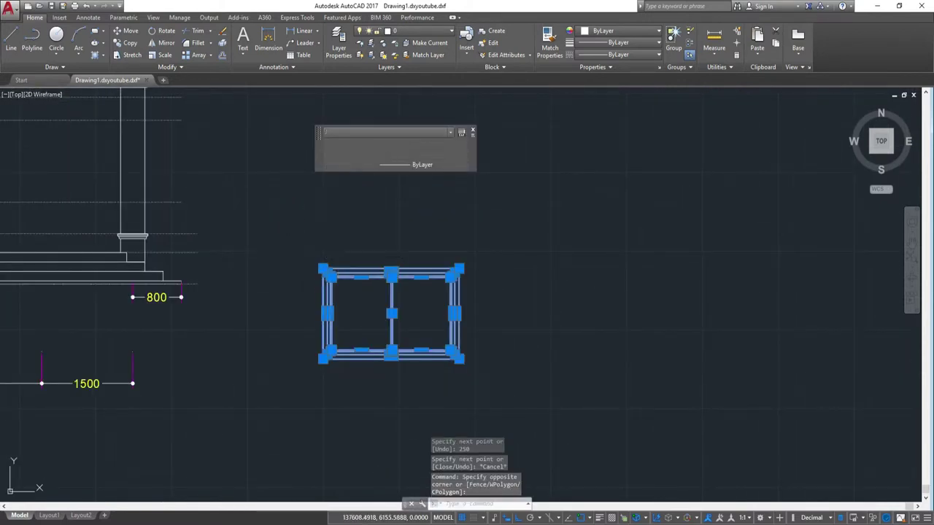
- Move the larger window copy to the guide line's end beside the porch column
type("m")
key("Return")
scroll(317, 267, "up", 5)
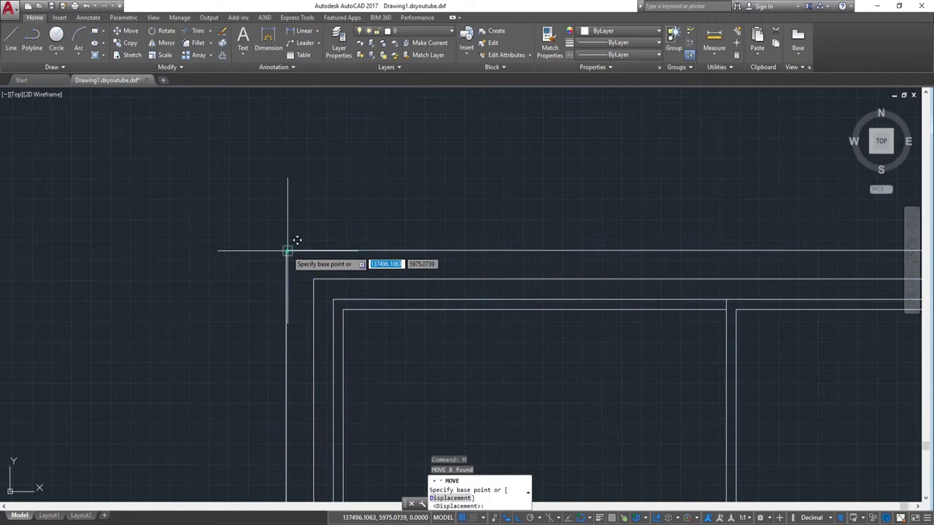
left_click(287, 251)
scroll(417, 304, "down", 5)
middle_click_drag(88, 292, 227, 250)
scroll(219, 252, "up", 3)
scroll(172, 253, "up", 3)
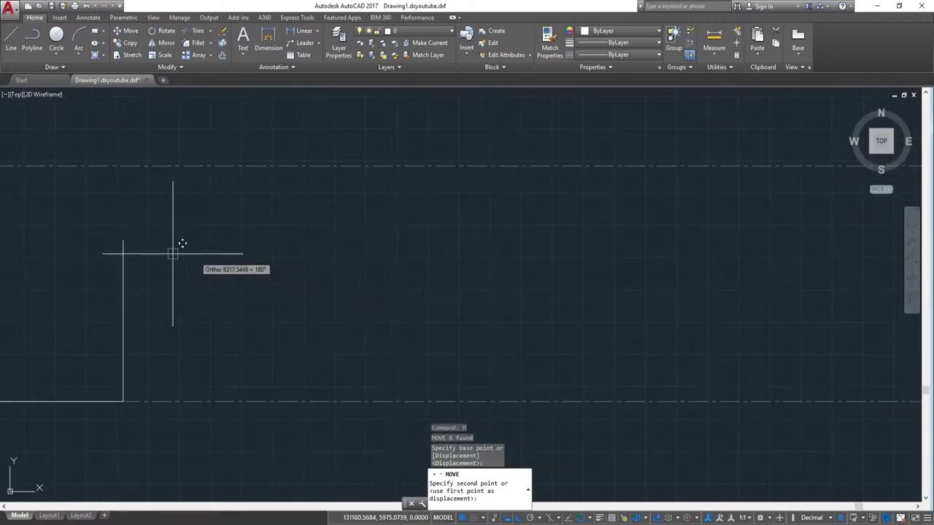
scroll(129, 232, "down", 2)
scroll(254, 292, "down", 3)
scroll(476, 274, "down", 3)
scroll(526, 314, "up", 1)
mouse_move(573, 316)
middle_mouse_down()
mouse_move(492, 319)
mouse_move(494, 256)
middle_mouse_up()
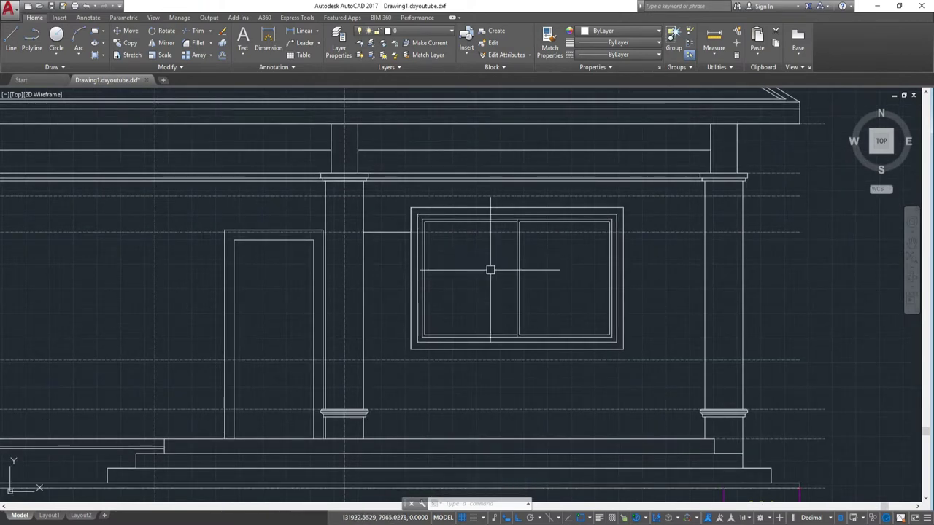
left_click(490, 267)
scroll(412, 223, "up", 4)
- Erase the horizontal and vertical guide lines
left_click(339, 203)
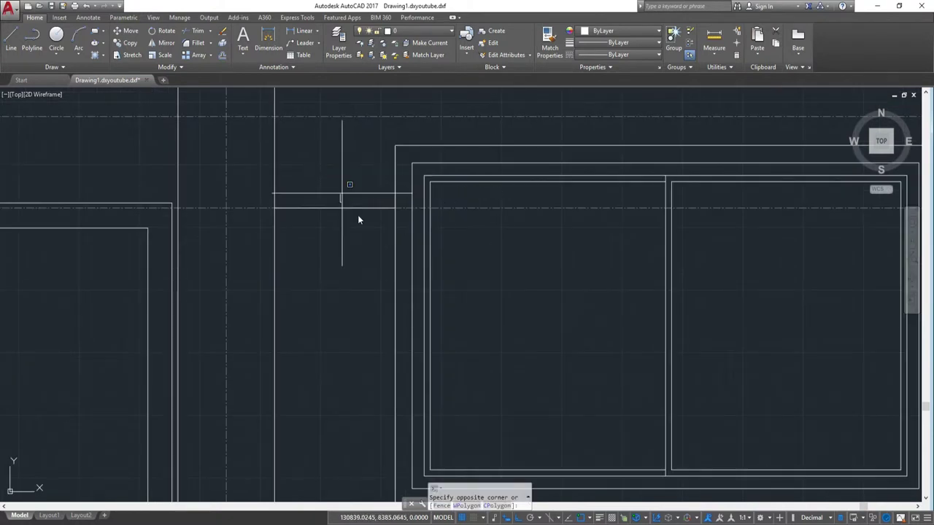
key("Escape")
left_click(343, 208)
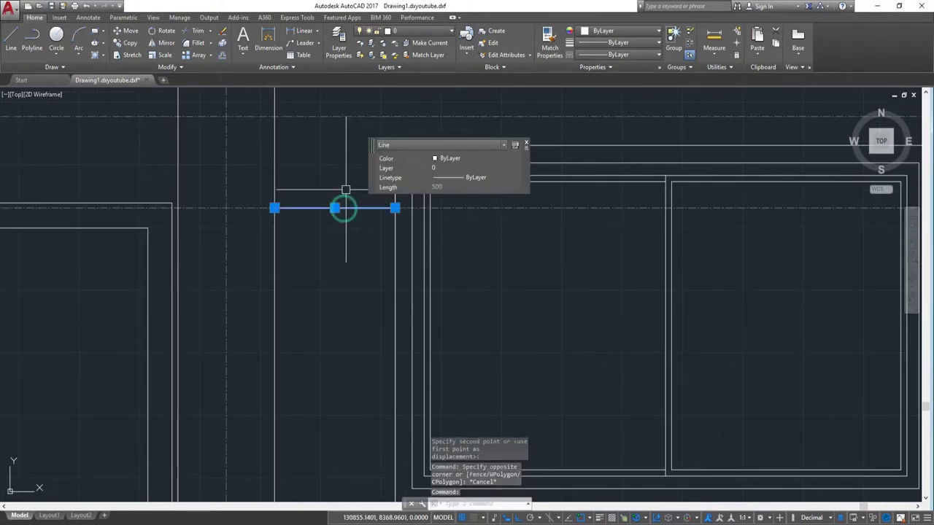
type("e")
key("Return")
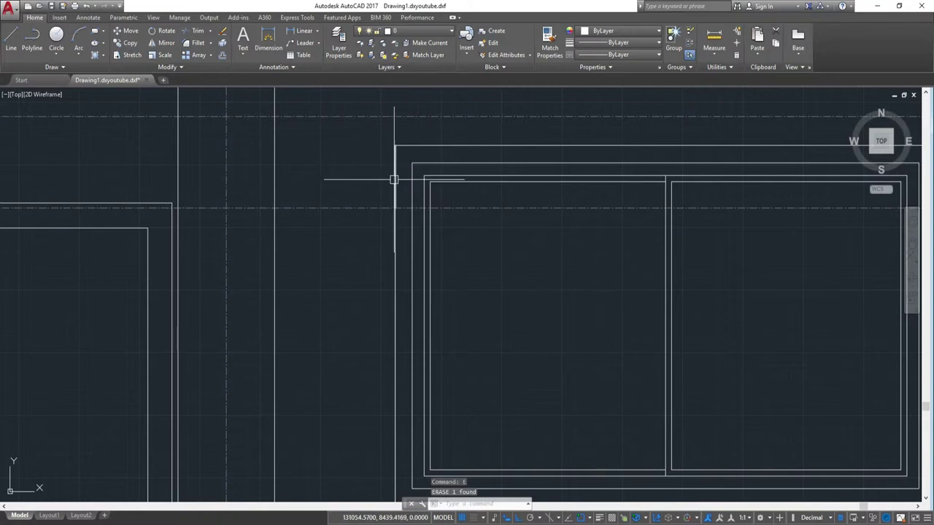
left_click(395, 174)
key("Return")
- Start a rectangle with its first corner in empty space right of the elevations
scroll(358, 163, "down", 3)
middle_click_drag(396, 219, 340, 219)
scroll(340, 219, "down", 3)
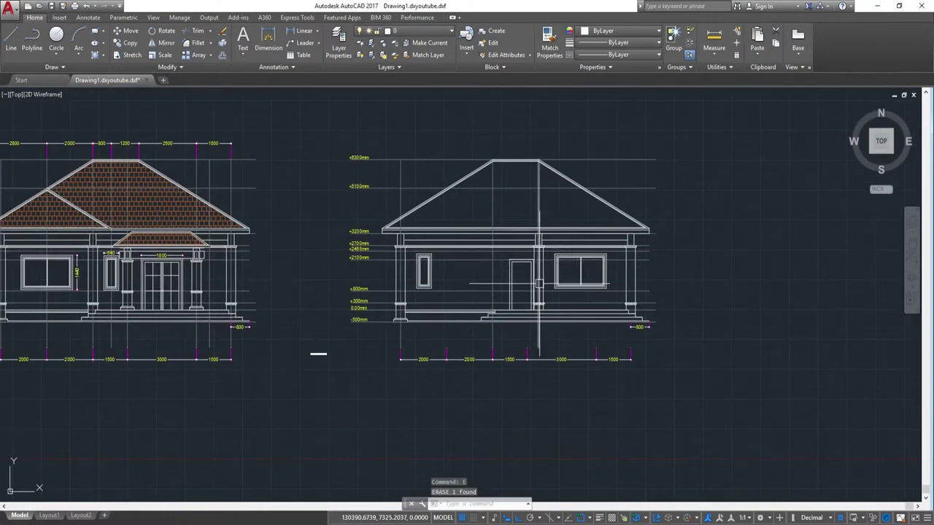
mouse_move(539, 283)
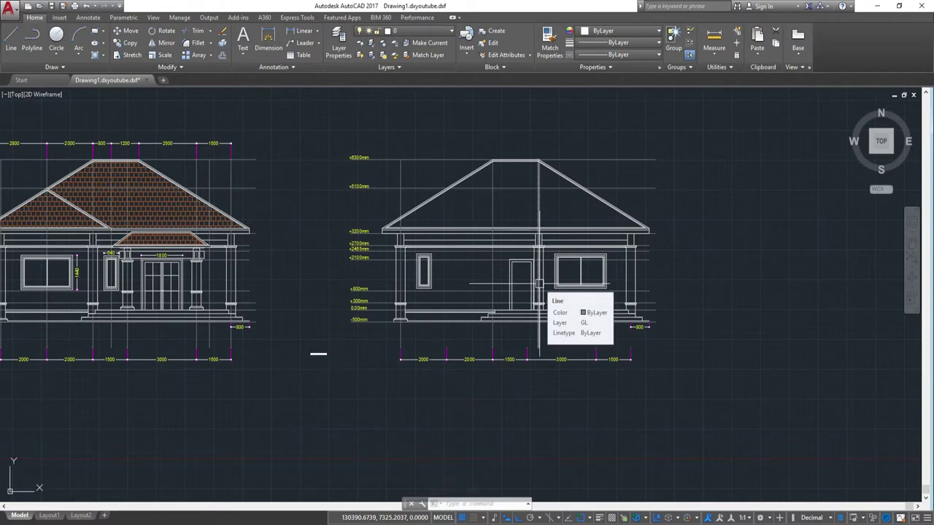
scroll(539, 283, "down", 3)
scroll(559, 285, "up", 3)
middle_click_drag(559, 285, 449, 373)
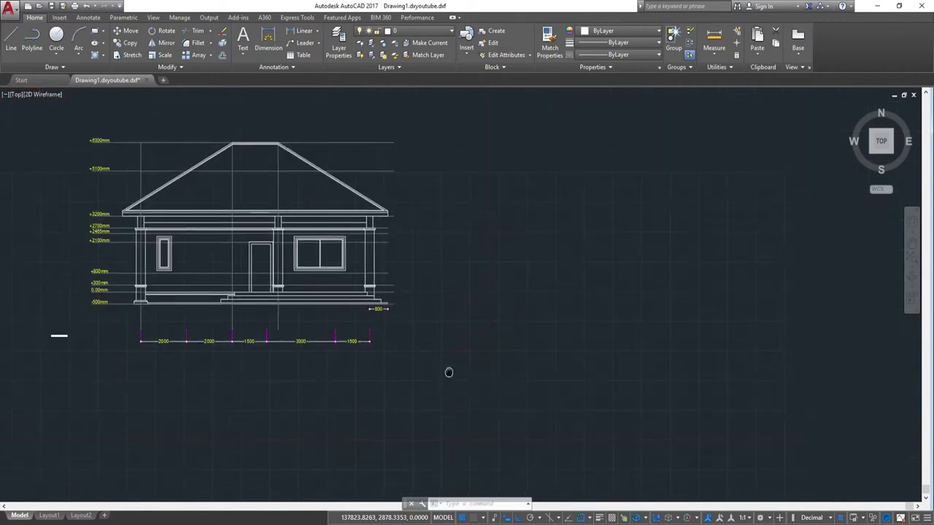
type("REC")
key("Return")
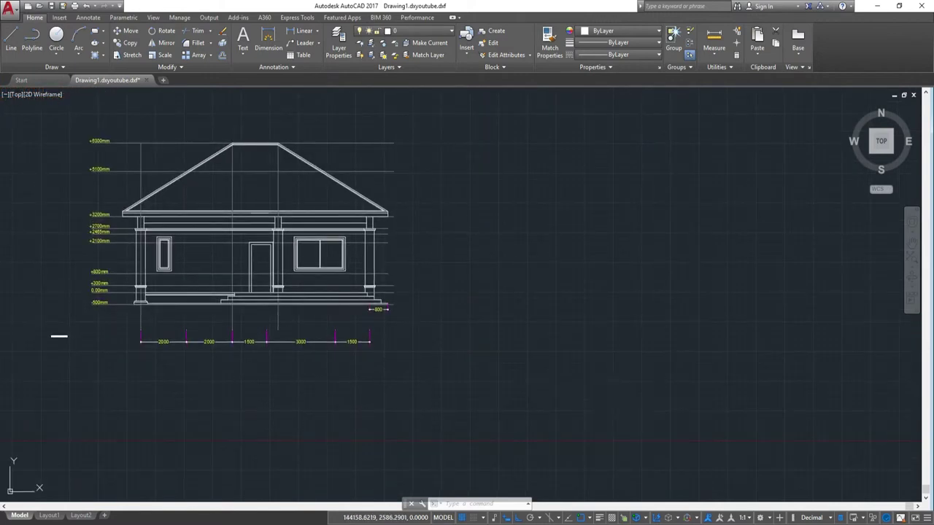
middle_click_drag(519, 225, 543, 280)
left_click(512, 233)
type("300")
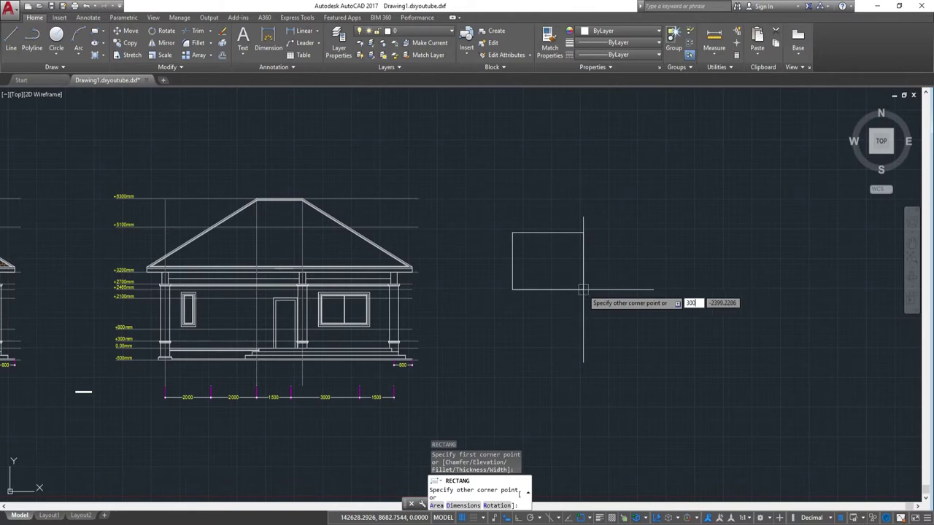
- Complete the rectangle as a 300 by 300 square
key("Tab")
type("3")
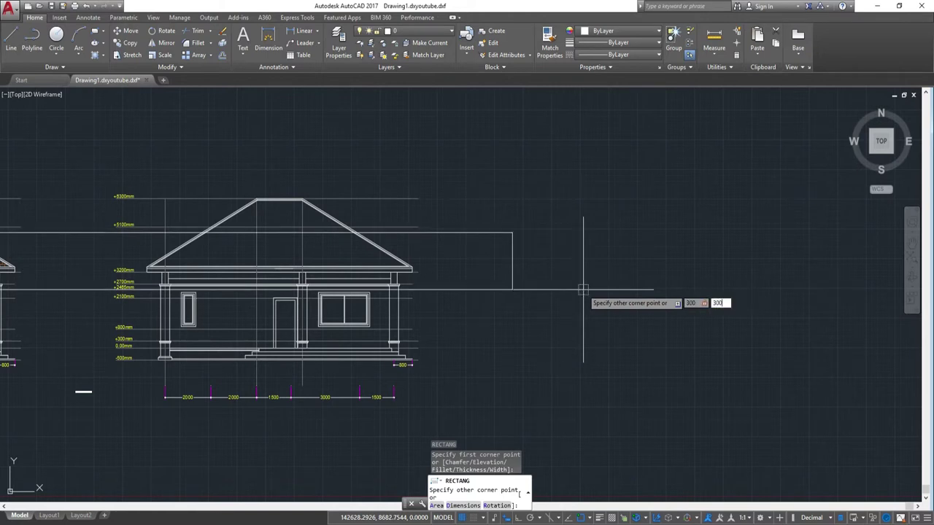
key("Return")
- Make two trial copies of the square to its right
scroll(577, 281, "up", 2)
scroll(577, 306, "up", 2)
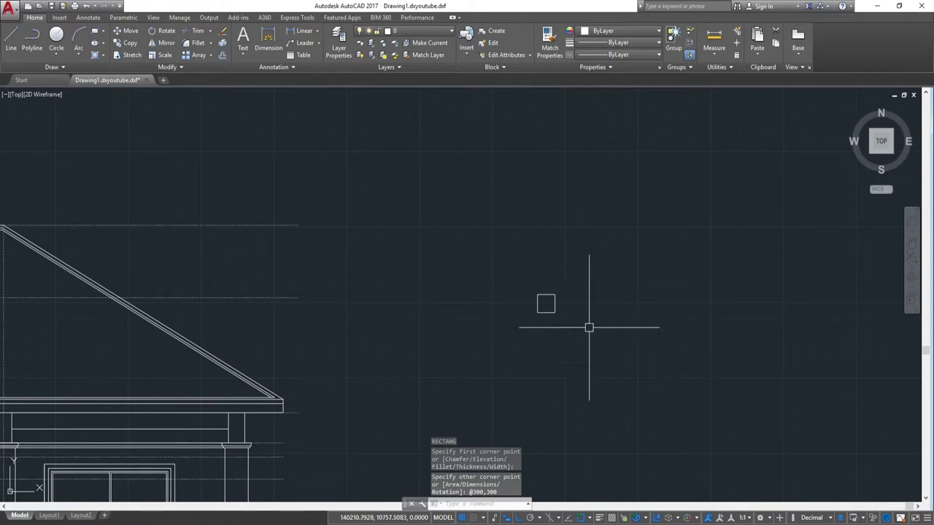
left_click(589, 325)
left_click(495, 241)
left_click(495, 241)
type("o")
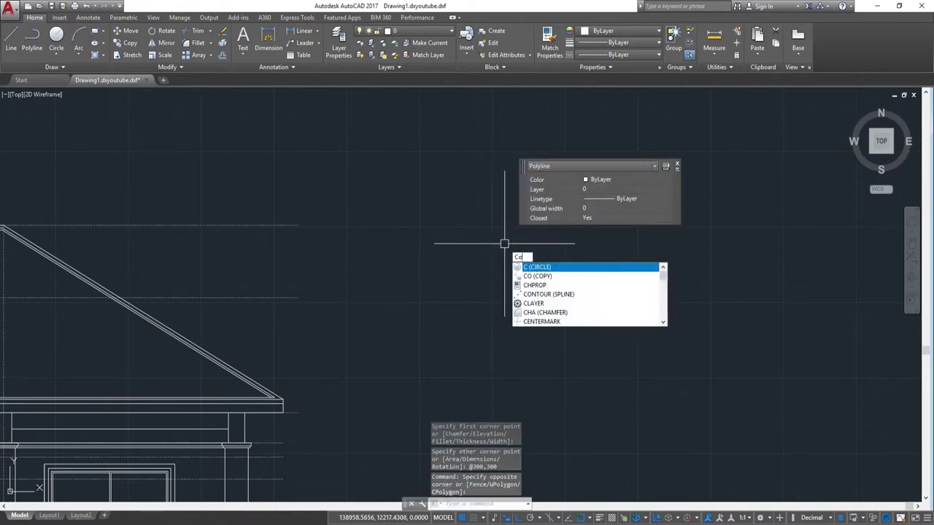
key("Return")
left_click(505, 241)
left_click(616, 242)
left_click(743, 241)
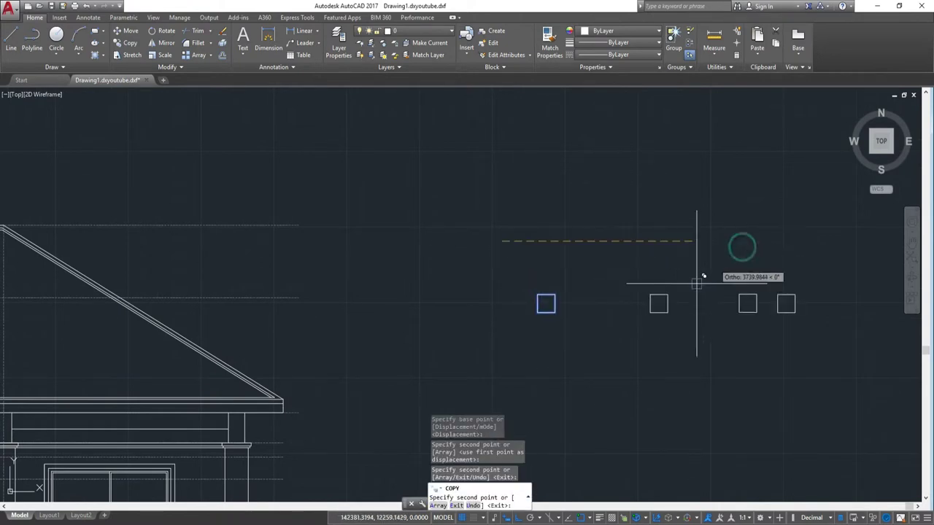
key("Escape")
- Delete the two trial copies, leaving the original square
mouse_move(652, 385)
middle_mouse_down()
mouse_move(638, 344)
mouse_move(650, 333)
middle_mouse_up()
scroll(650, 333, "down", 4)
scroll(650, 333, "up", 6)
mouse_move(642, 251)
middle_mouse_down()
mouse_move(607, 318)
mouse_move(690, 375)
mouse_move(623, 377)
middle_mouse_up()
scroll(606, 319, "down", 4)
left_click(779, 382)
left_click(630, 318)
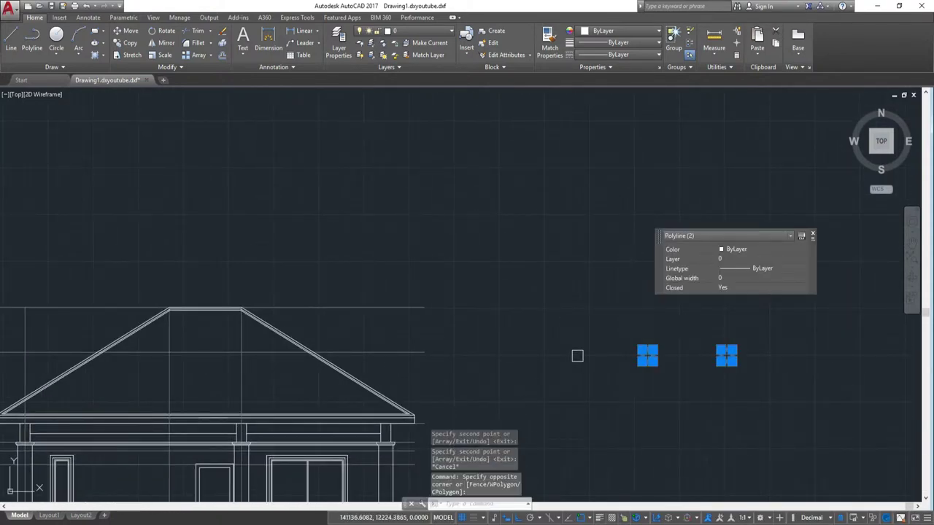
key("Return")
- Copy the square 400 and 800 to the right from its top-left corner
middle_click_drag(683, 346, 617, 351)
left_click(582, 425)
left_click(443, 301)
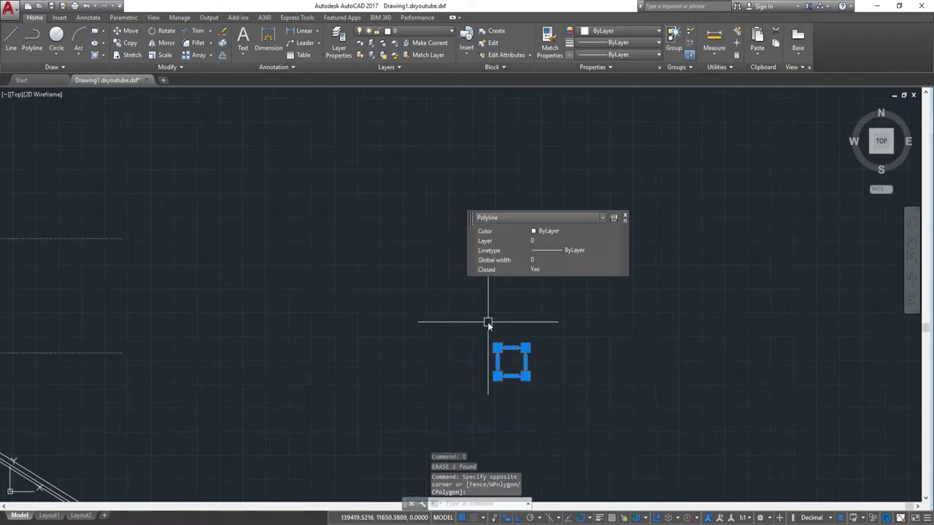
type("co")
key("Return")
scroll(504, 328, "up", 3)
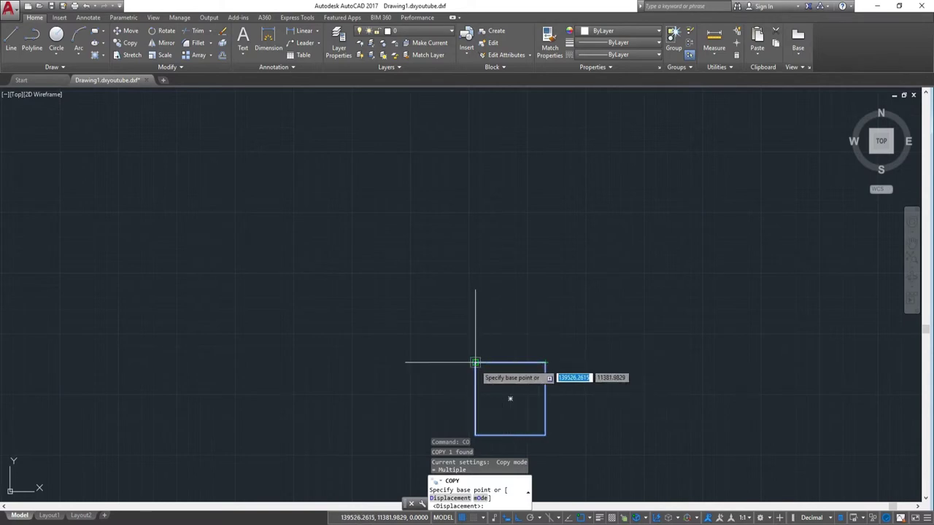
left_click(474, 362)
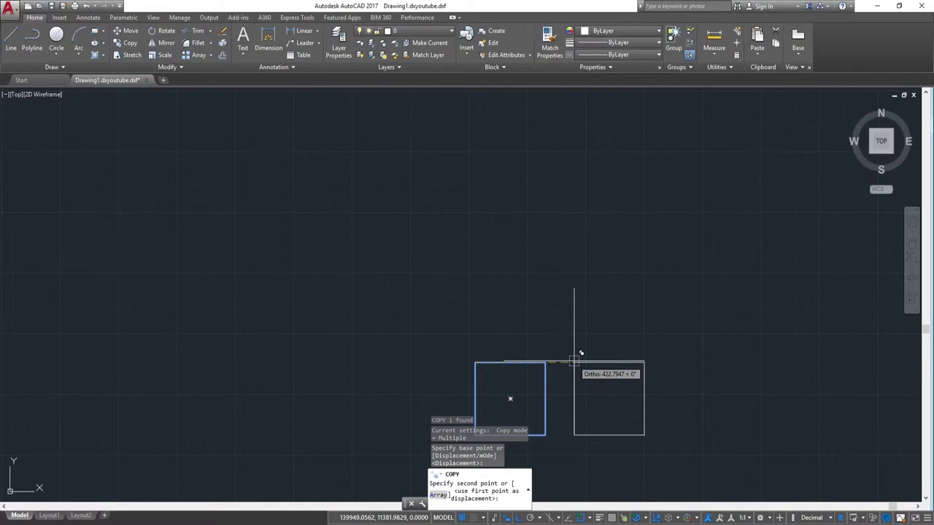
type("400")
key("Return")
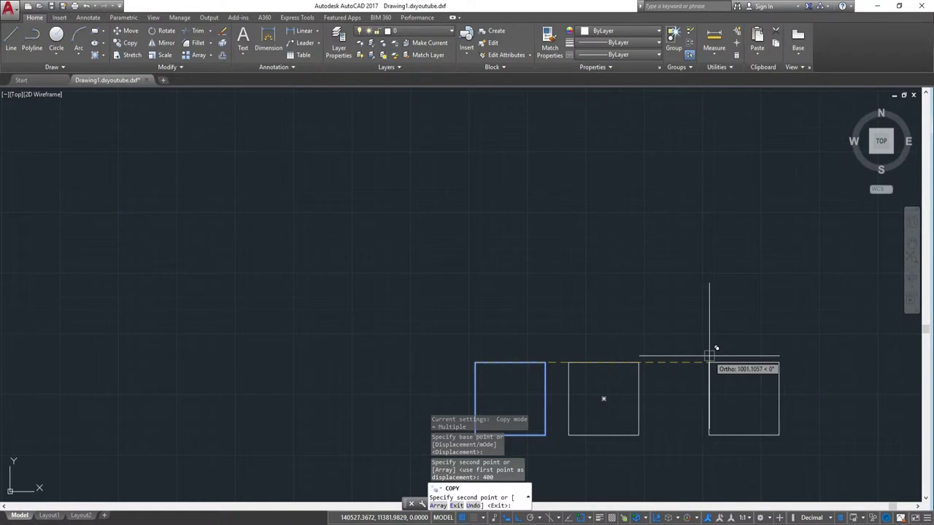
type("800")
key("Return")
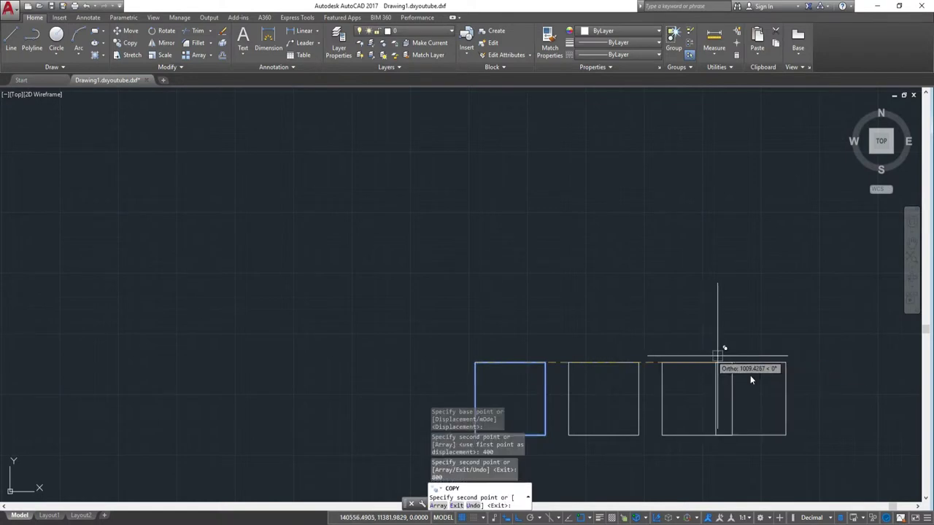
key("Escape")
middle_click_drag(666, 334, 577, 210)
scroll(500, 261, "down", 2)
middle_click_drag(501, 260, 563, 276)
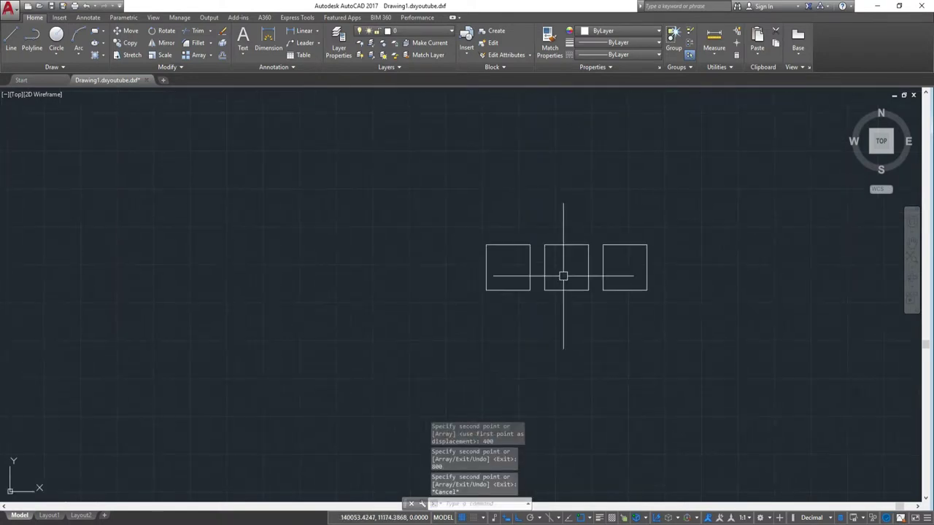
scroll(555, 248, "up", 2)
scroll(562, 285, "up", 2)
- Try a default-distance offset inside the left square, then delete it
scroll(569, 279, "down", 2)
type("o")
key("Return")
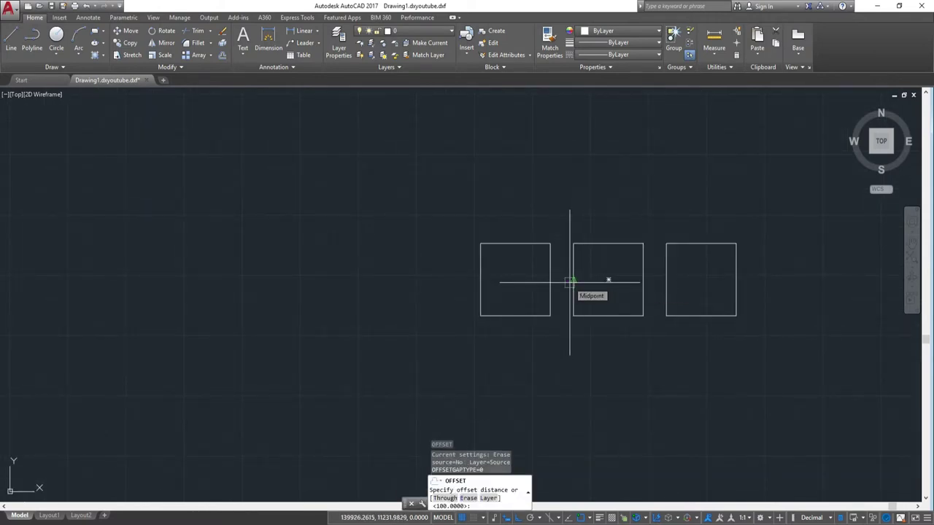
key("Escape")
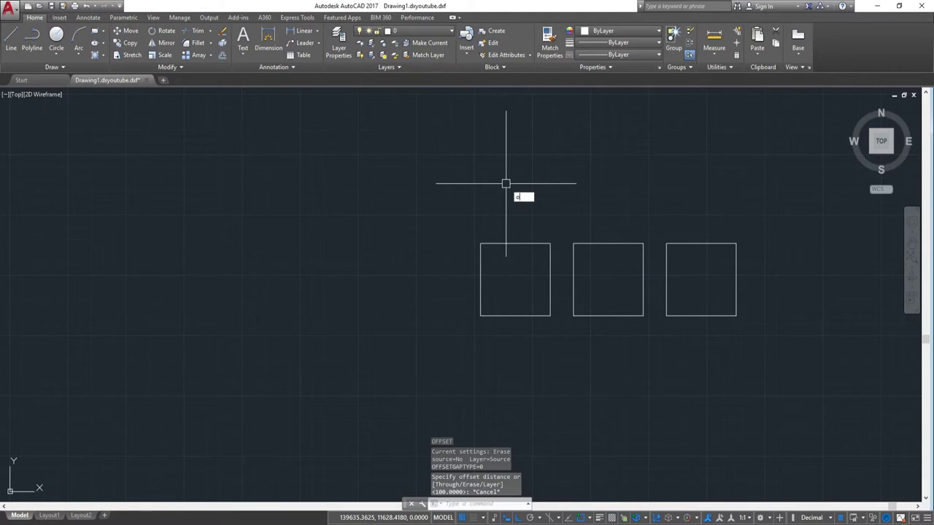
key("Return")
key("Return")
left_click(516, 244)
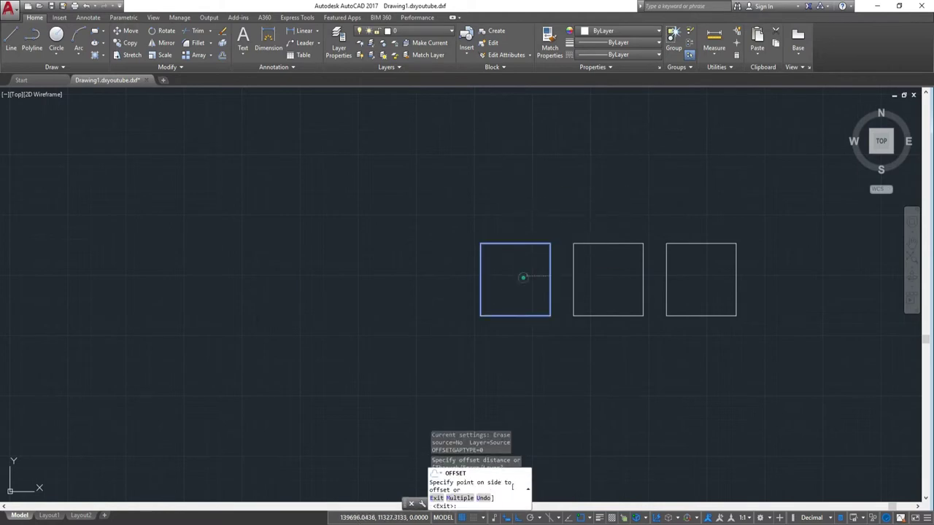
left_click(523, 277)
key("Escape")
left_click(515, 265)
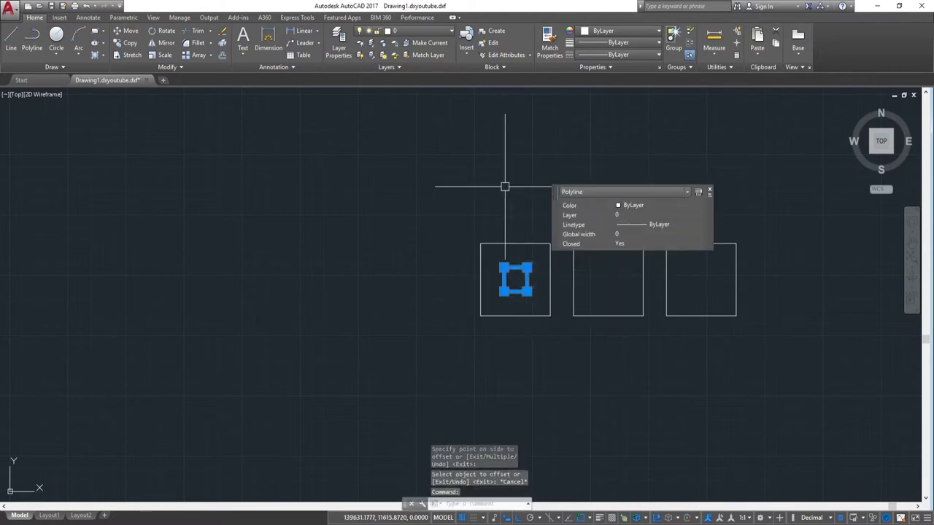
type("e")
key("Return")
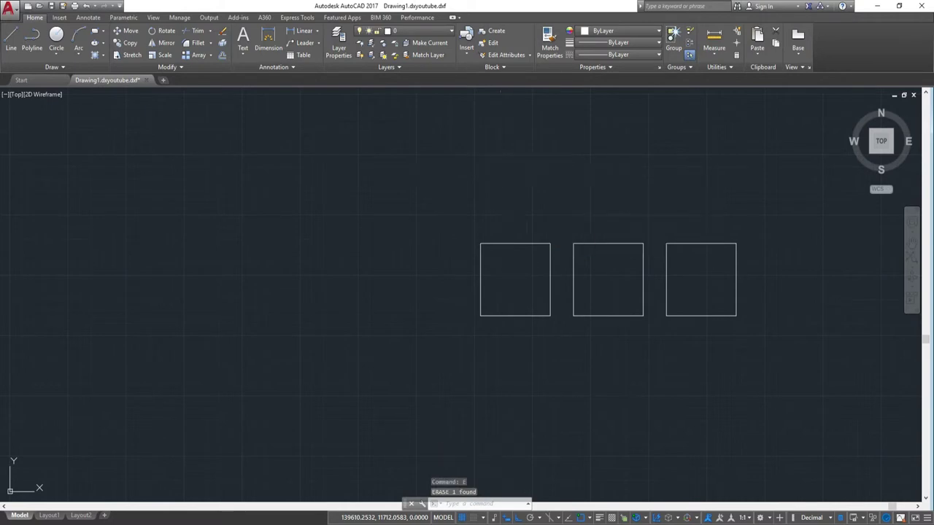
- Offset the left square inward at distance 10 and delete the extra middle outline
type("o")
key("Return")
type("0")
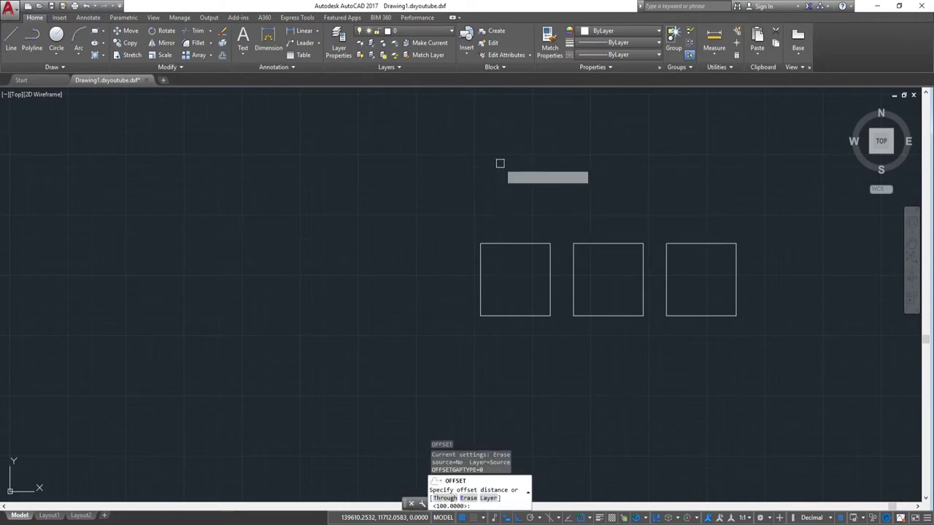
key("Return")
left_click(515, 243)
left_click(517, 268)
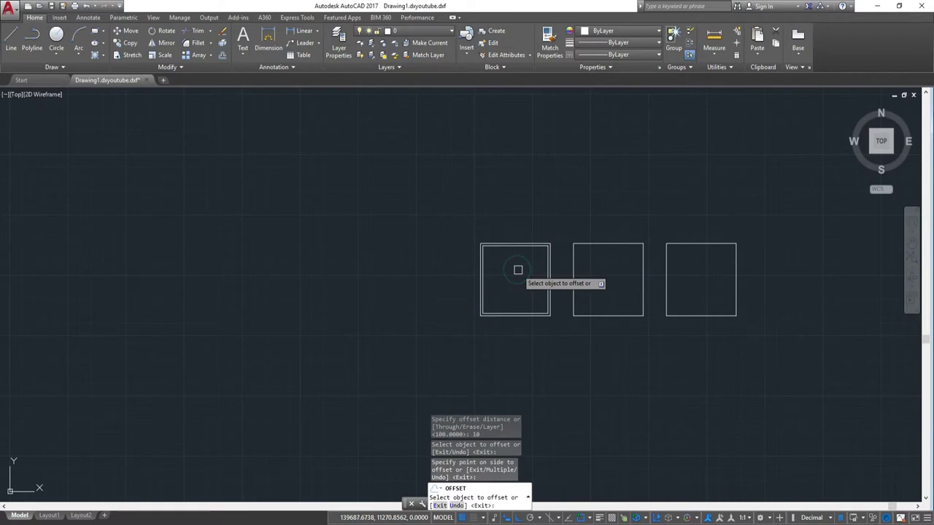
scroll(517, 242, "up", 5)
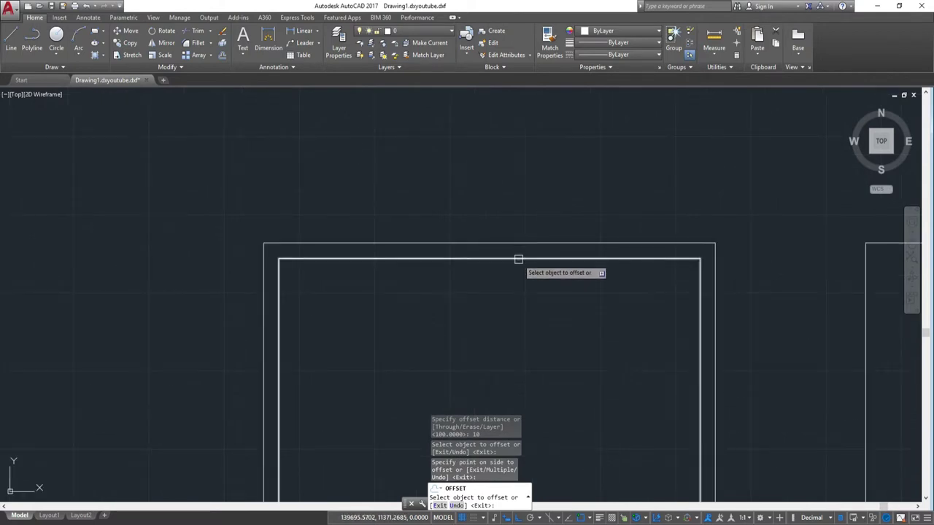
key("Escape")
scroll(525, 295, "up", 2)
left_click(523, 232)
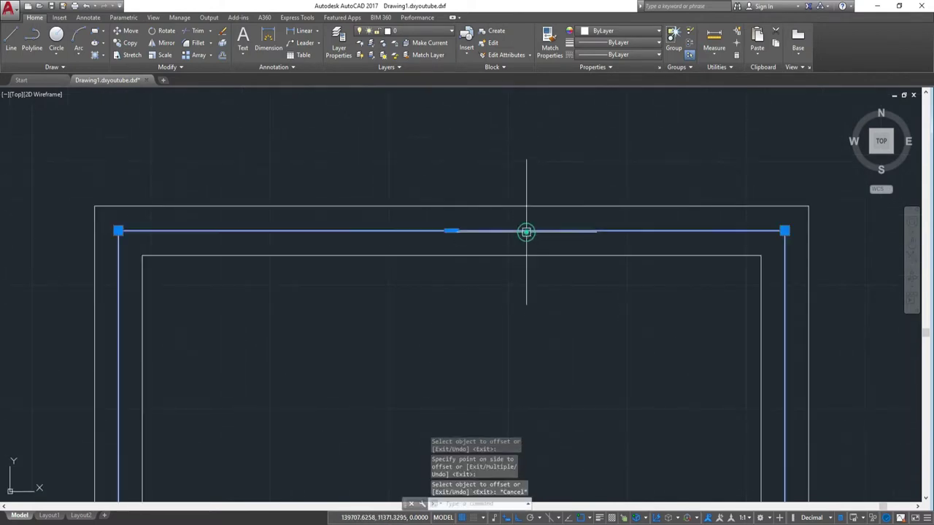
type("e")
key("Return")
scroll(524, 235, "down", 4)
type("P")
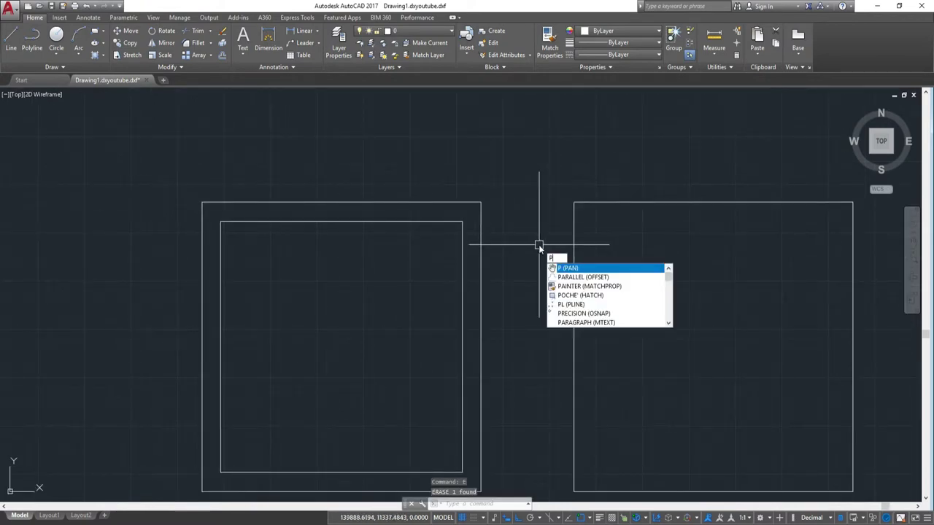
- Offset the middle and right squares 20 inward to form inner outlines
key("Return")
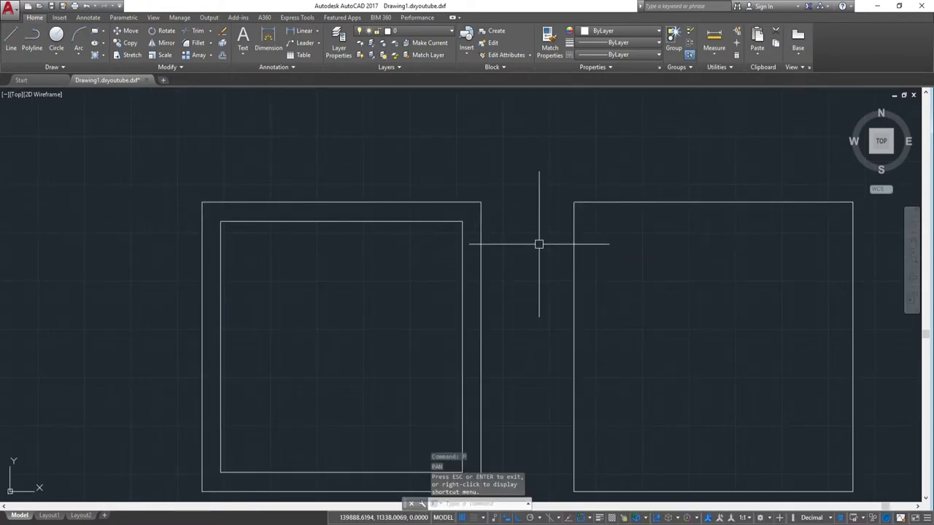
type("c")
key("Return")
type("20")
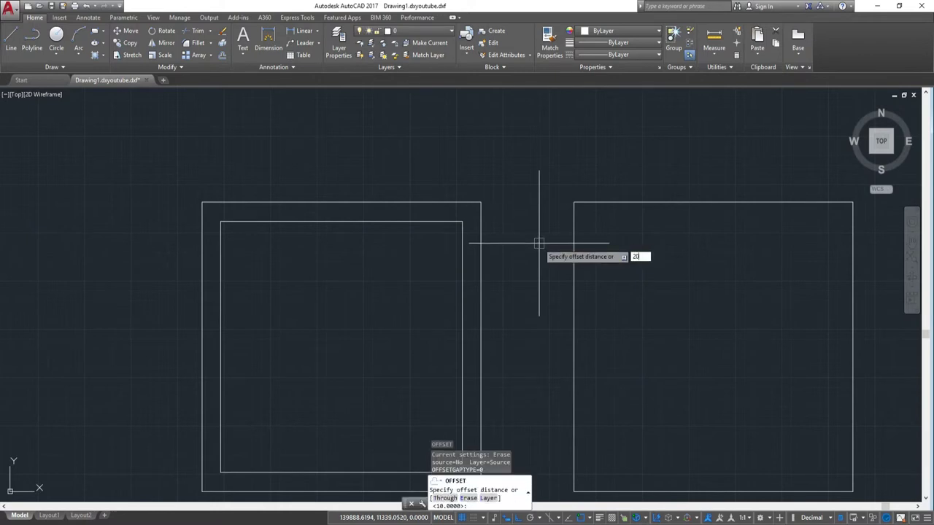
key("Return")
left_click(646, 202)
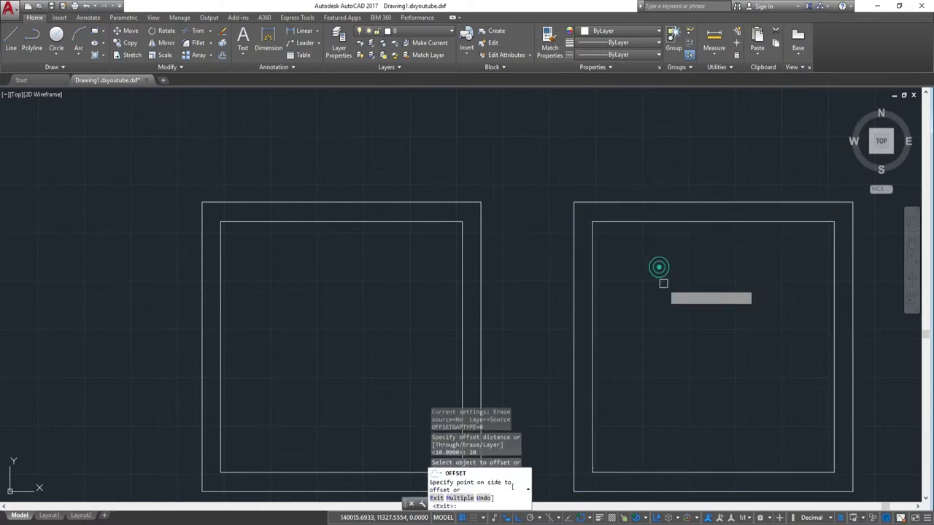
left_click(658, 267)
scroll(546, 250, "down", 3)
left_click(608, 263)
left_click(613, 302)
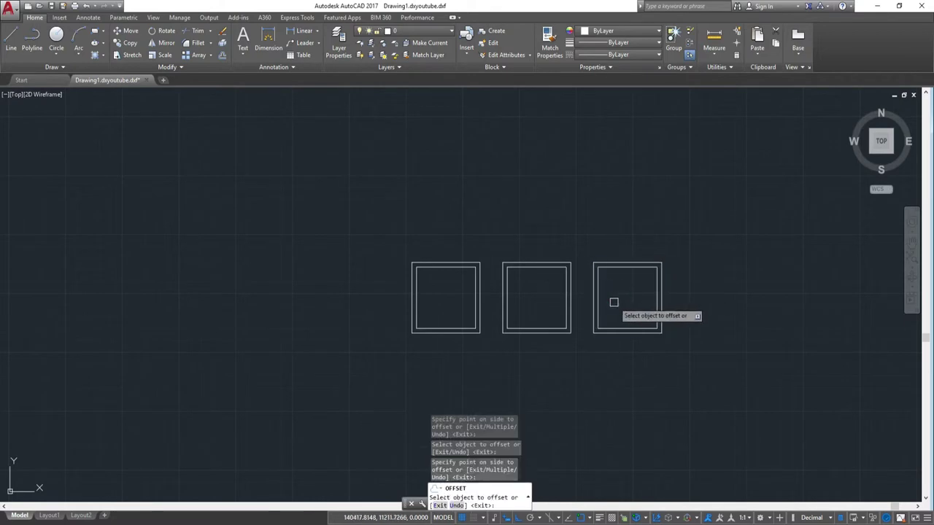
scroll(579, 283, "up", 4)
scroll(672, 285, "down", 4)
key("Escape")
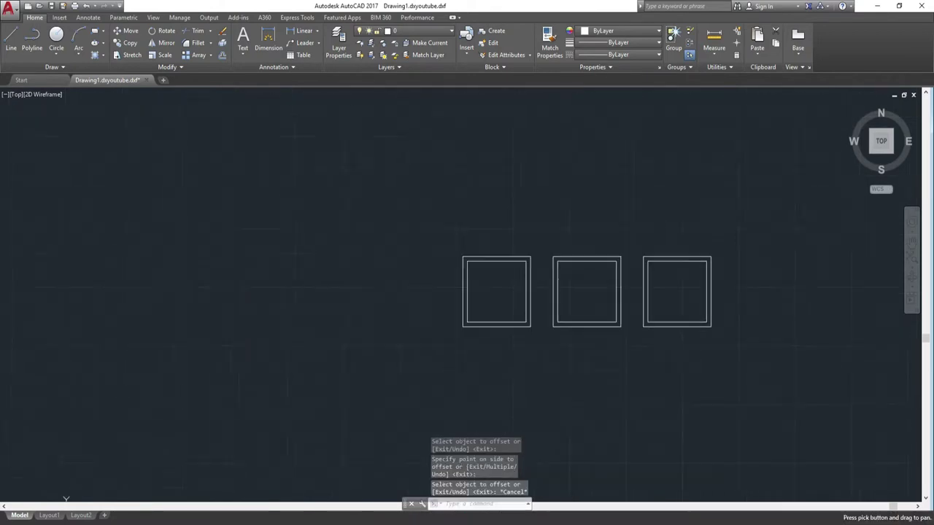
- Select the three framed squares and move them from their corner base point
left_click(754, 380)
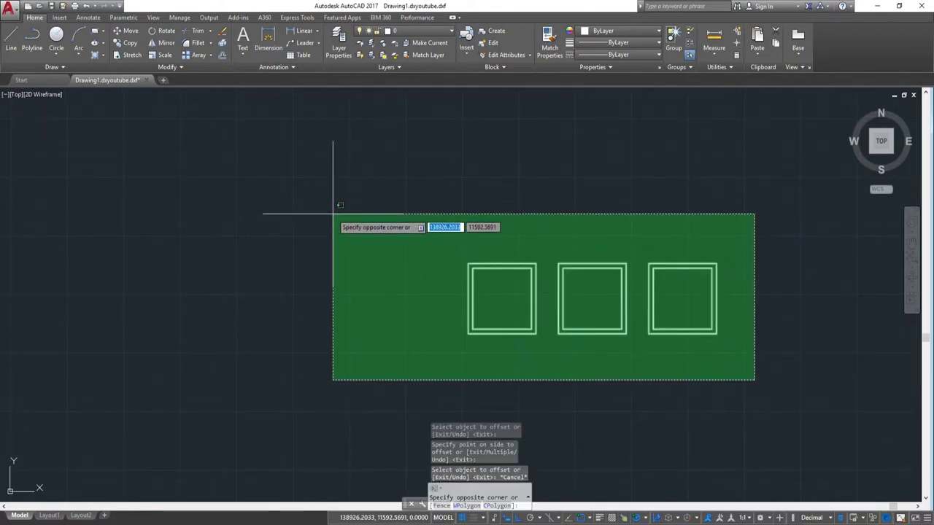
left_click(332, 214)
scroll(345, 230, "down", 4)
scroll(502, 262, "up", 6)
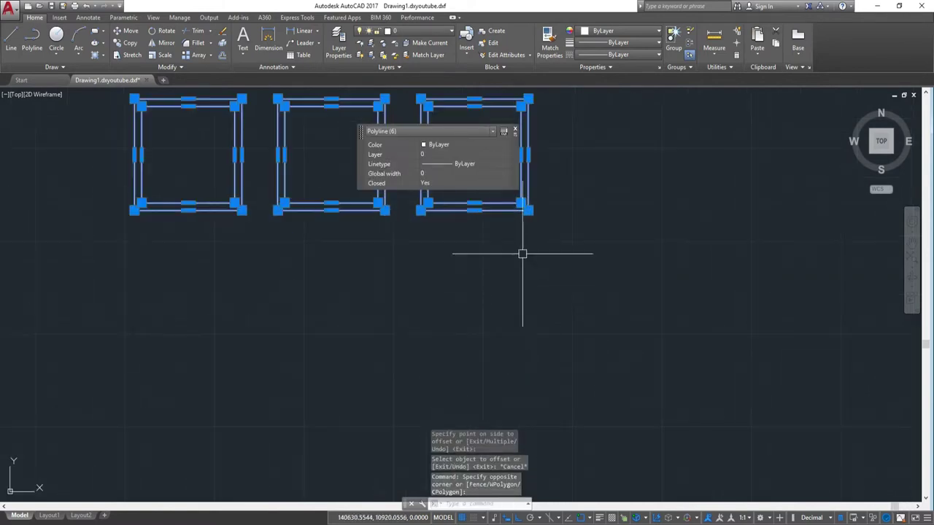
type("m")
key("Return")
scroll(540, 292, "up", 5)
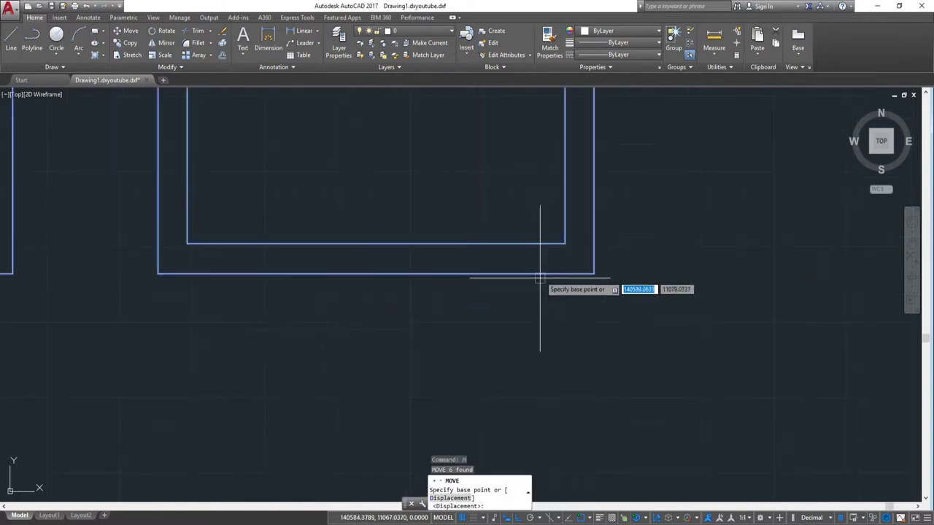
left_click(565, 243)
- Place the squares on the side elevation's front wall, just above the door
scroll(406, 323, "down", 5)
scroll(358, 323, "down", 3)
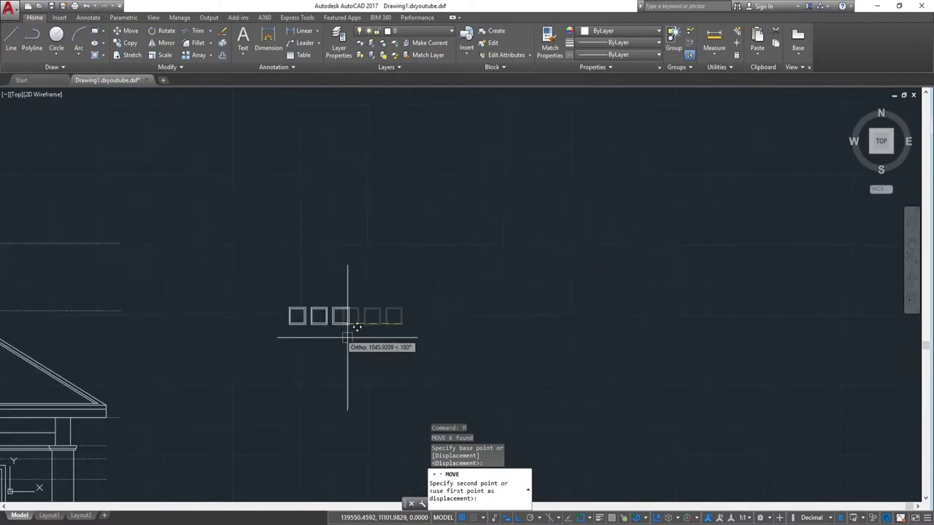
scroll(439, 301, "up", 2)
scroll(393, 284, "up", 1)
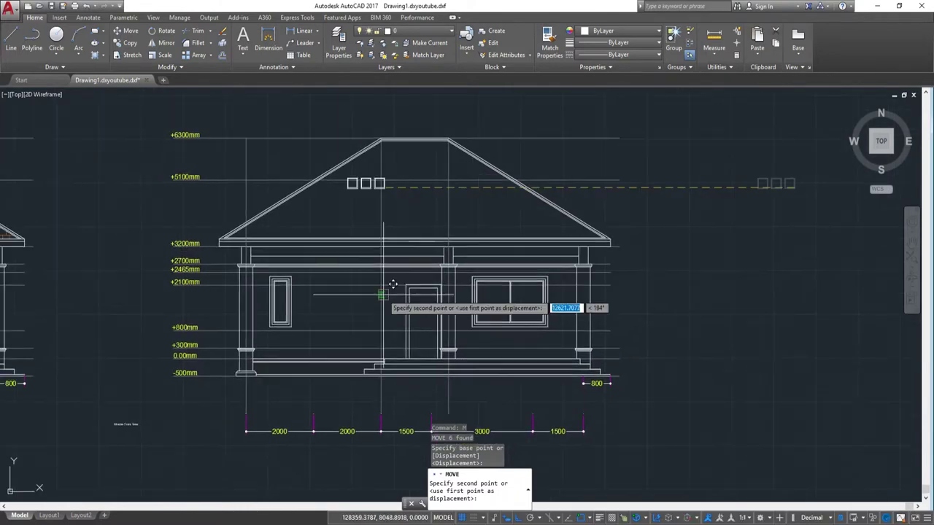
scroll(393, 284, "up", 1)
scroll(391, 282, "up", 3)
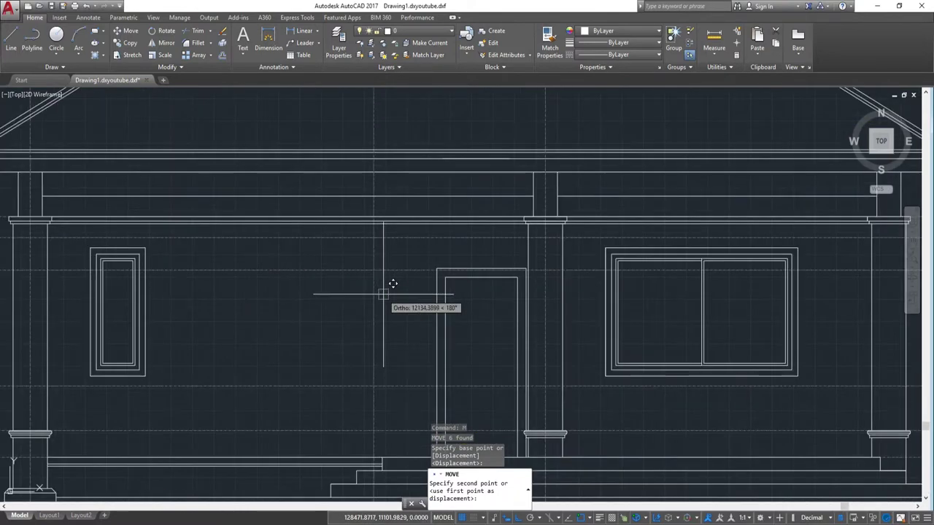
scroll(389, 267, "up", 2)
scroll(391, 266, "down", 4)
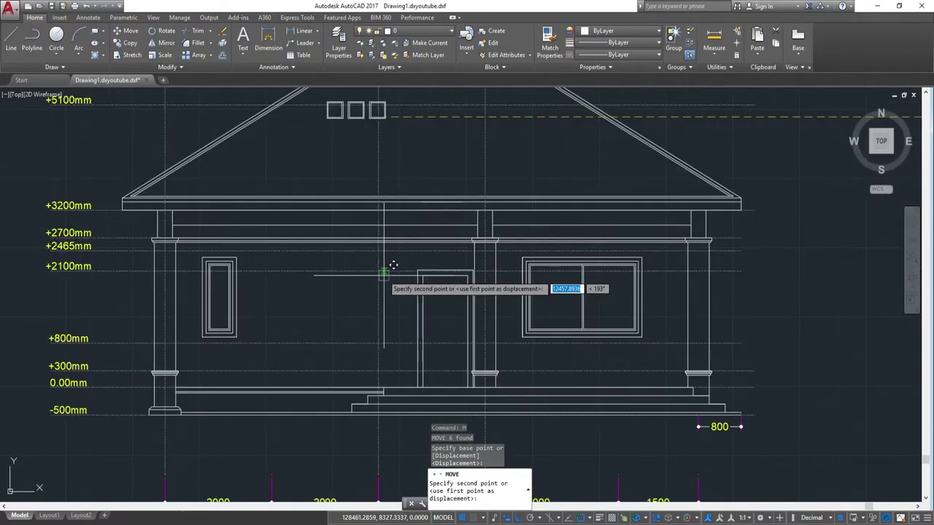
scroll(392, 266, "down", 4)
scroll(394, 264, "down", 2)
scroll(396, 264, "up", 2)
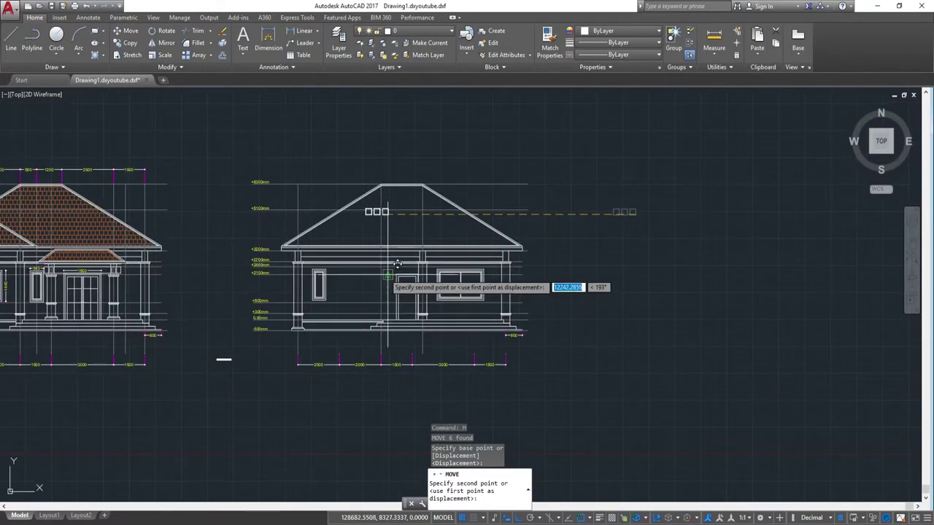
scroll(397, 270, "up", 3)
scroll(397, 305, "up", 3)
scroll(400, 310, "down", 2)
scroll(411, 291, "down", 3)
scroll(438, 288, "down", 2)
scroll(433, 292, "up", 2)
scroll(402, 319, "down", 3)
scroll(438, 309, "up", 5)
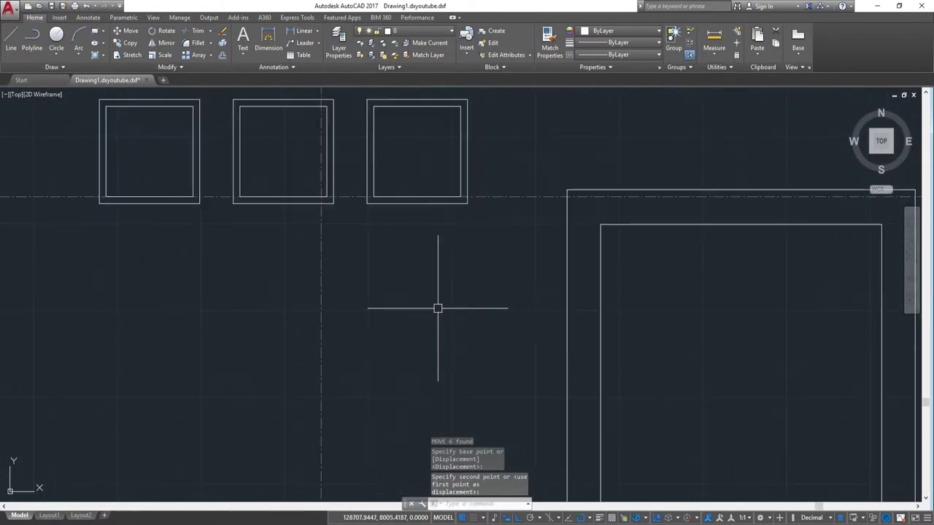
type("lay")
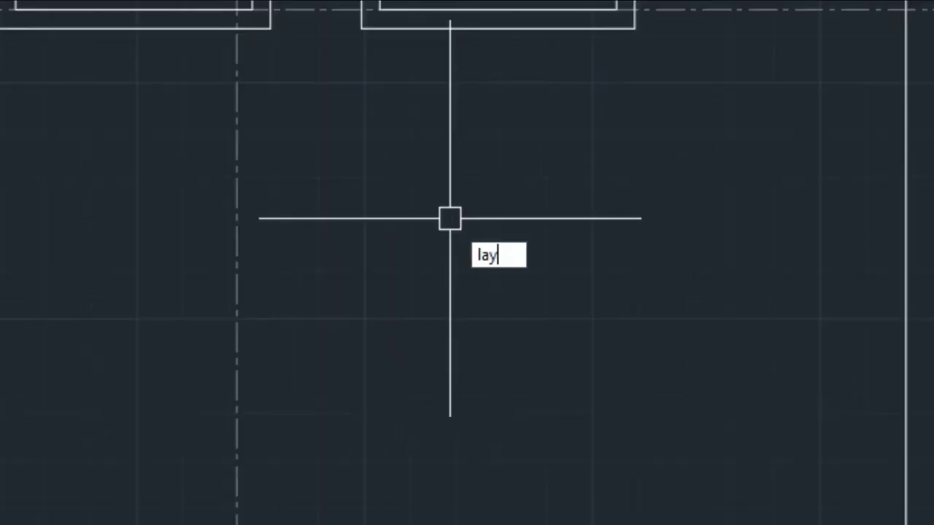
type("i")
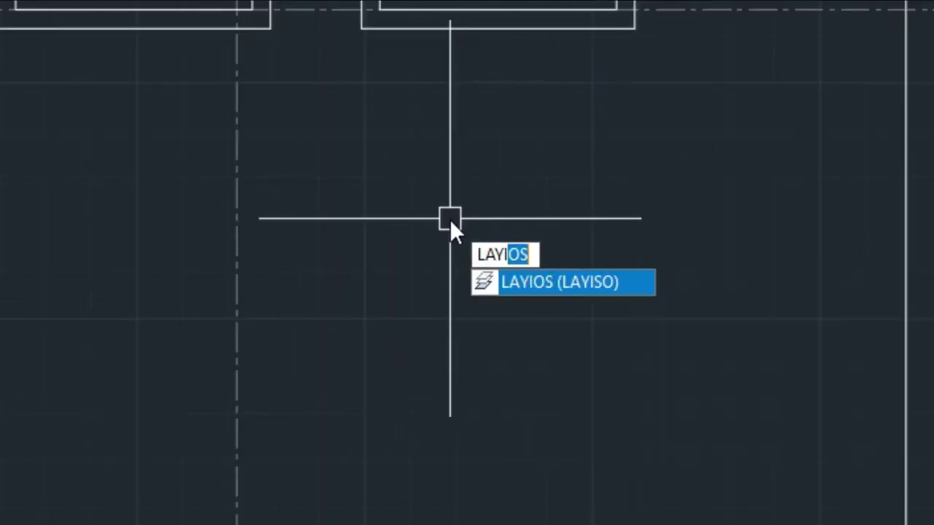
key("BackSpace")
- Turn off layer GL with LAYOFF by picking a dash-dot reference line
type("of")
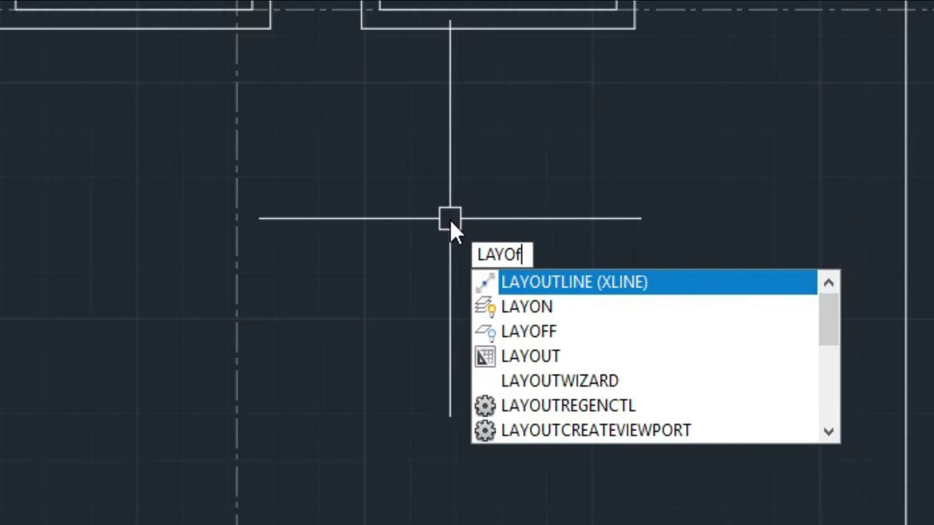
type("f")
key("Return")
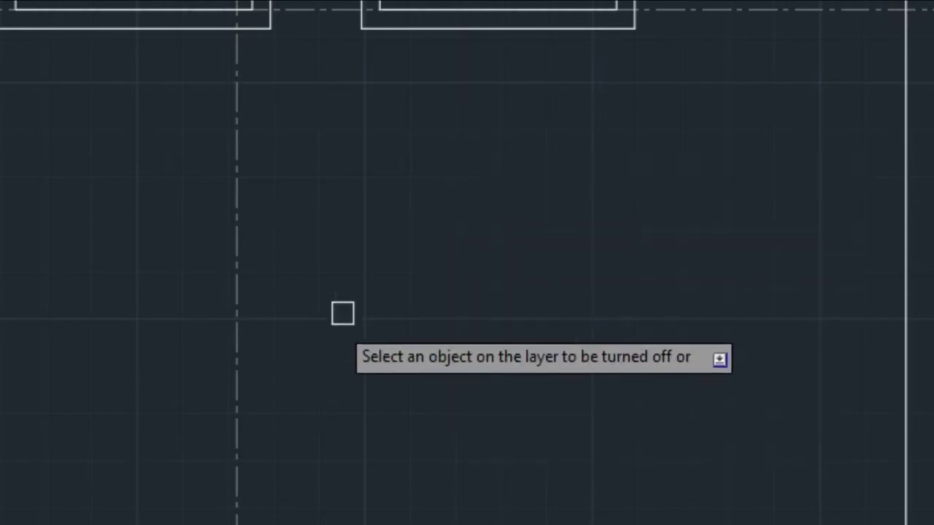
left_click(238, 386)
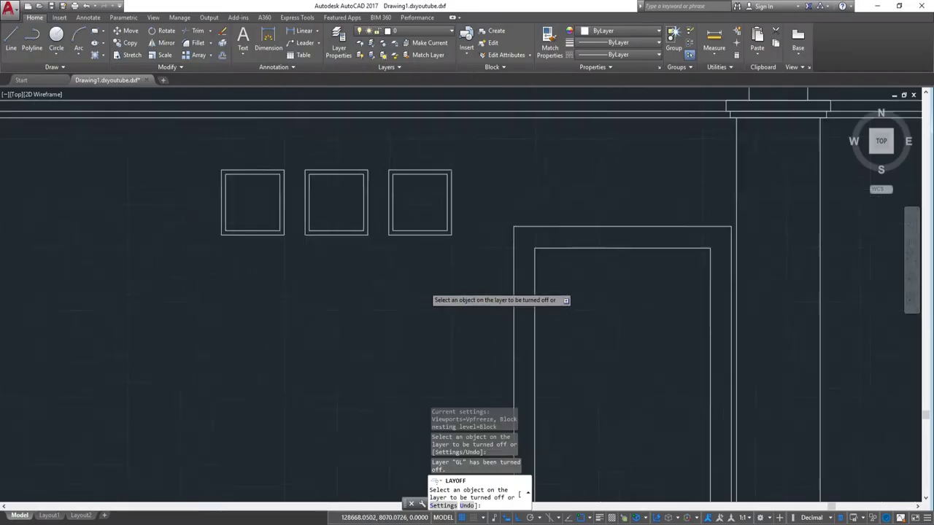
scroll(434, 294, "down", 3)
key("Escape")
scroll(381, 317, "down", 3)
scroll(457, 338, "up", 2)
scroll(459, 285, "up", 3)
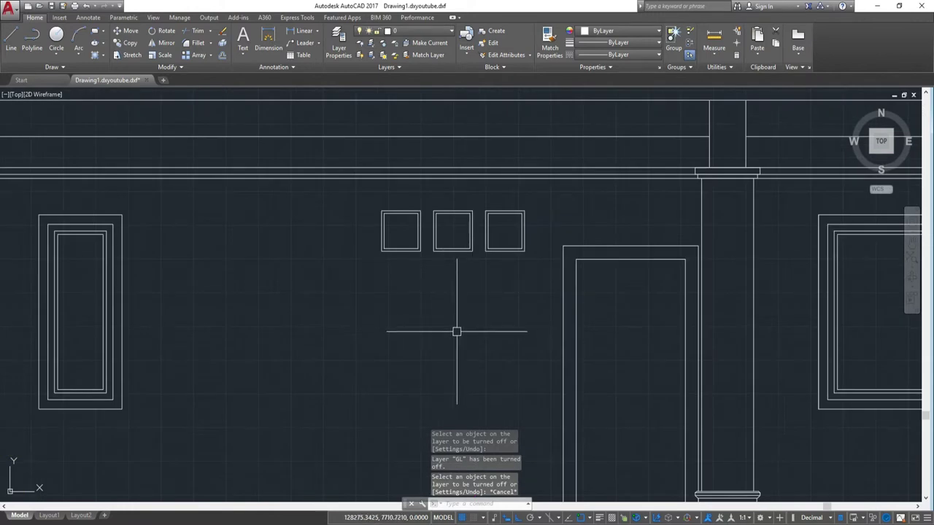
scroll(438, 332, "down", 1)
scroll(438, 335, "down", 3)
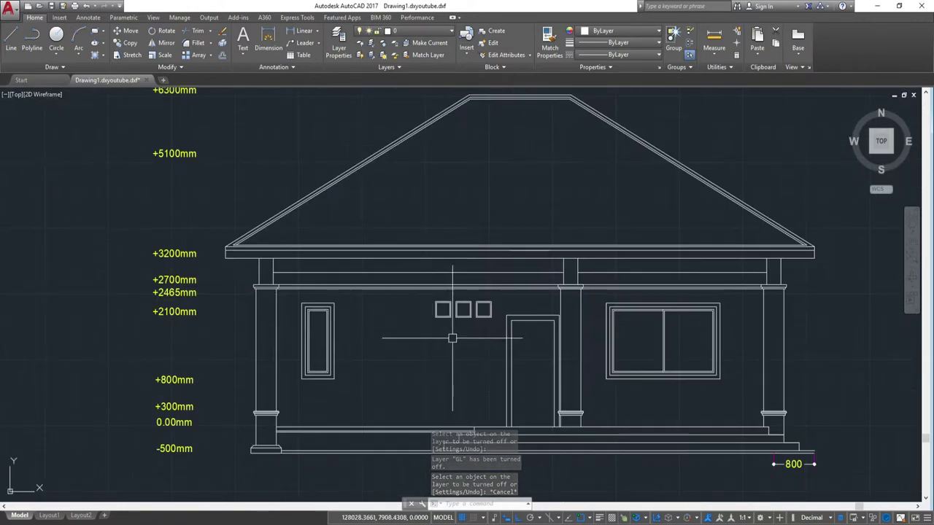
scroll(430, 339, "up", 1)
middle_click_drag(354, 338, 399, 342)
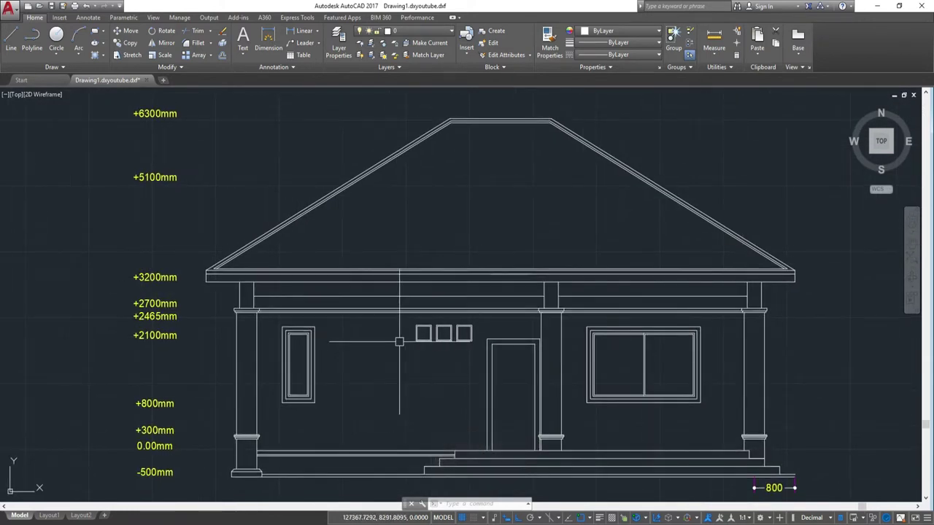
left_click(424, 363)
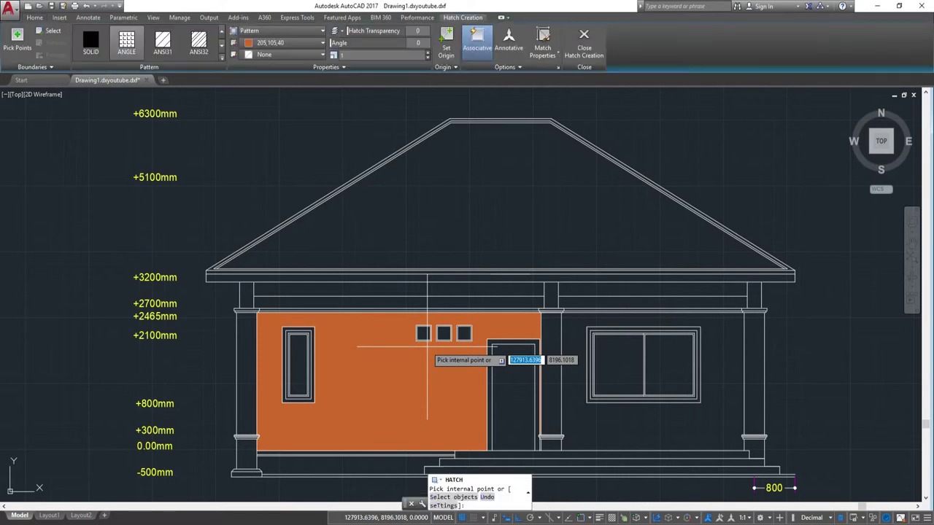
left_click(500, 206)
scroll(490, 215, "down", 5)
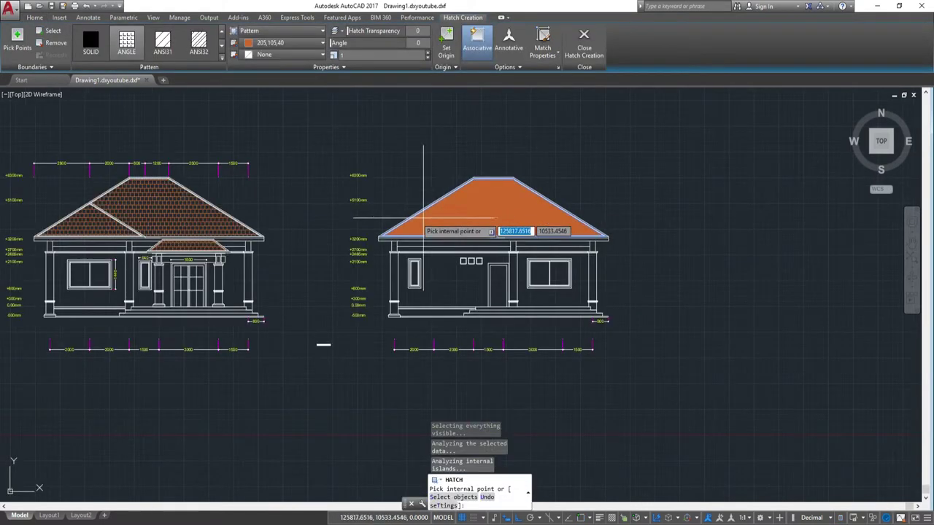
key("Escape")
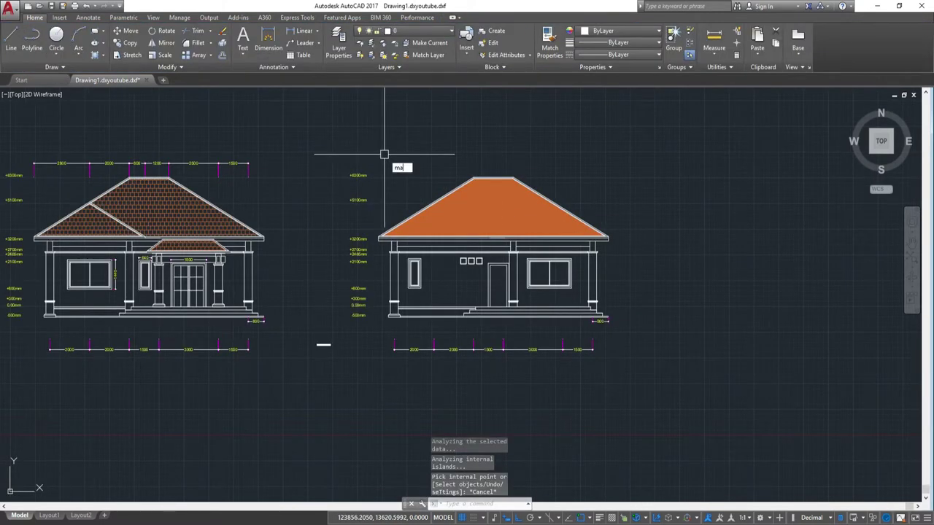
key("Return")
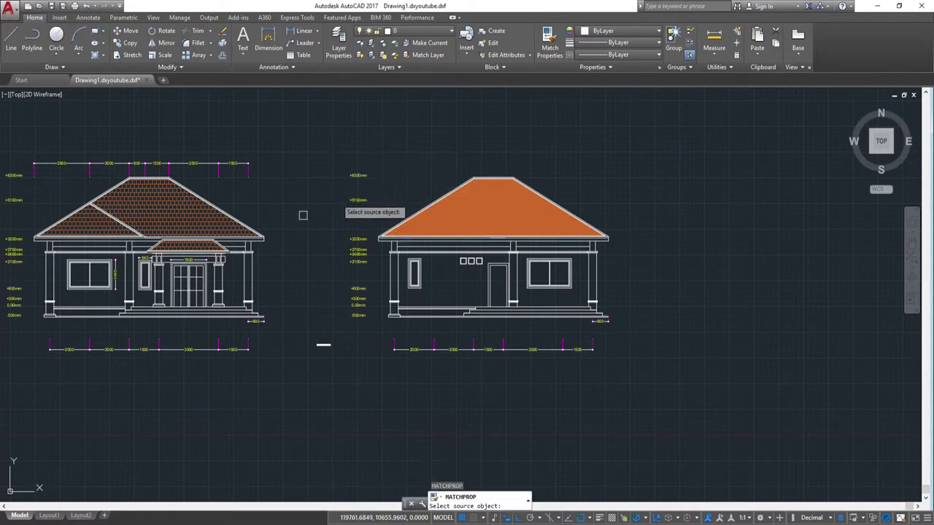
left_click(191, 219)
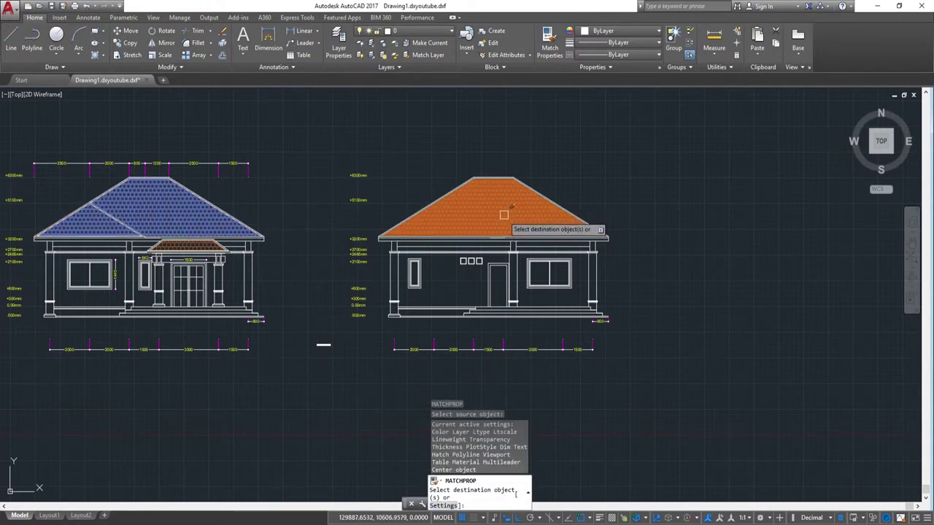
scroll(503, 213, "up", 8)
scroll(504, 211, "down", 2)
scroll(503, 212, "down", 2)
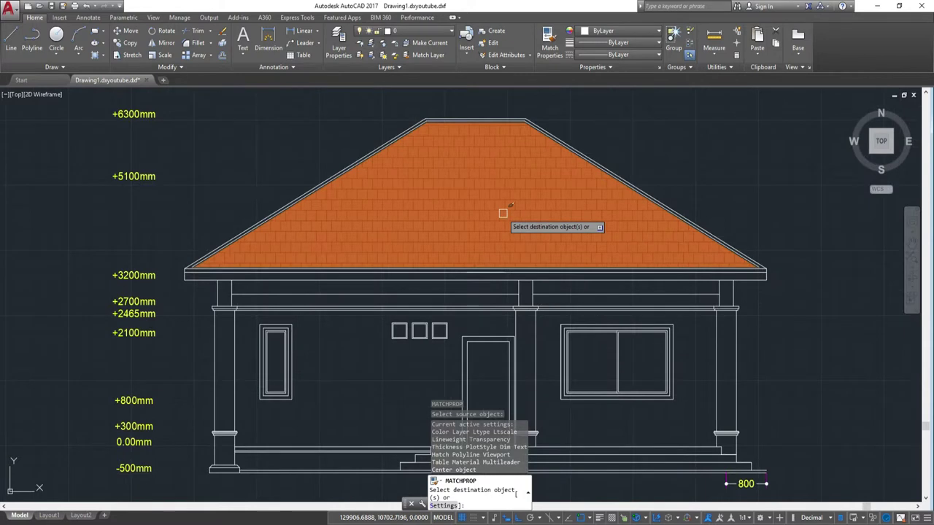
scroll(503, 223, "up", 6)
scroll(511, 210, "up", 2)
scroll(511, 210, "up", 2)
scroll(511, 212, "down", 10)
scroll(502, 218, "up", 4)
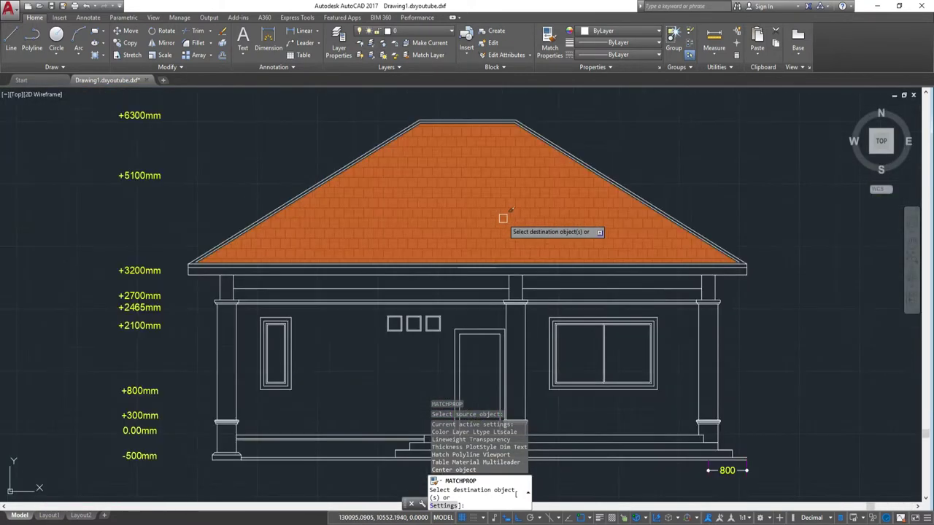
scroll(503, 218, "up", 2)
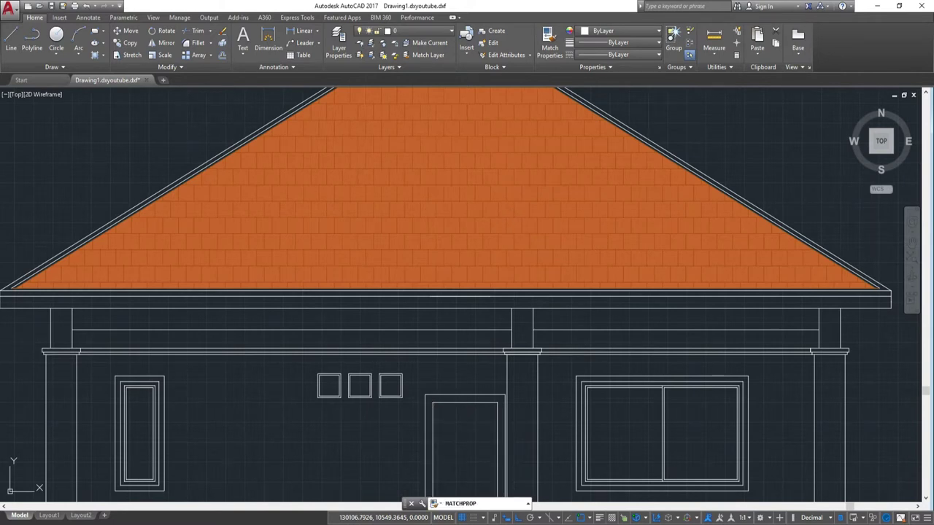
key("Escape")
scroll(542, 211, "down", 2)
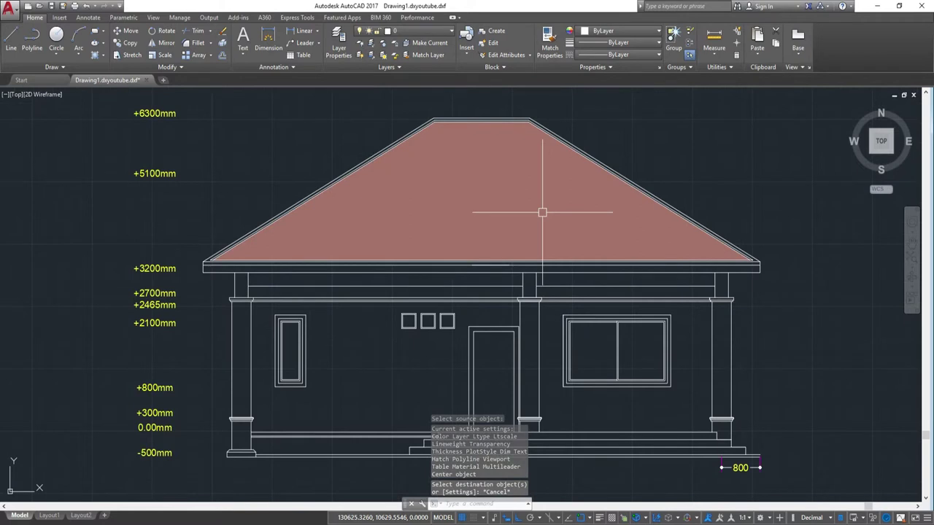
scroll(542, 211, "up", 2)
scroll(504, 182, "down", 6)
scroll(500, 210, "up", 4)
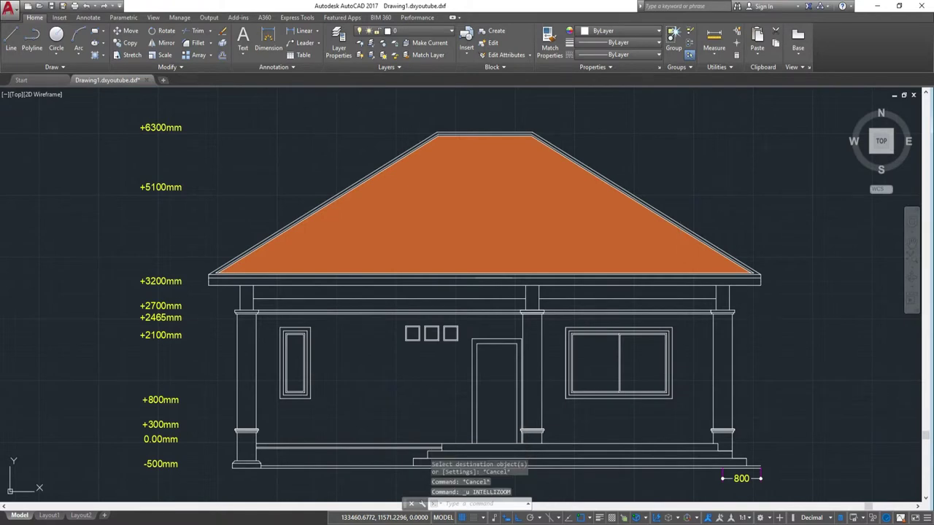
key("ctrl+z")
key("ctrl+z")
key("ctrl+z")
key("ctrl+z")
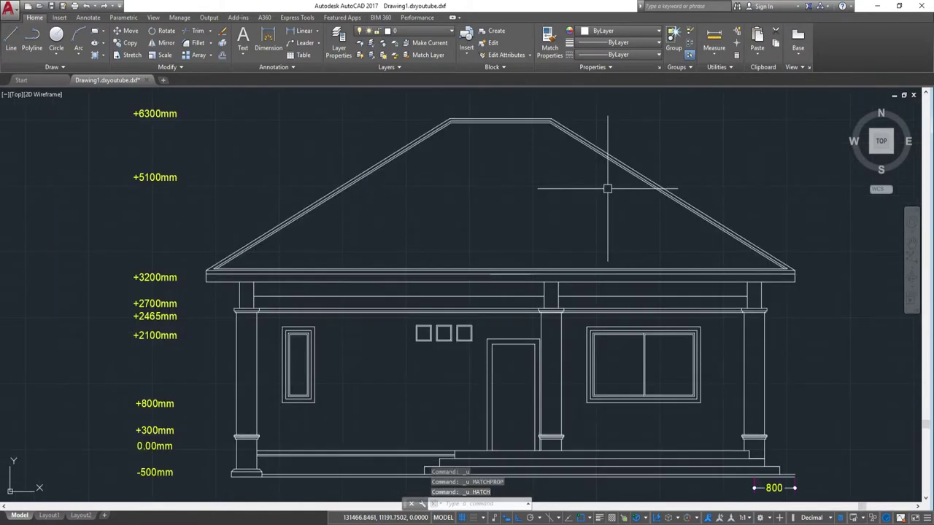
- Start a hatch and set its colour to yellow 248,215,49
scroll(494, 216, "down", 2)
type("atch")
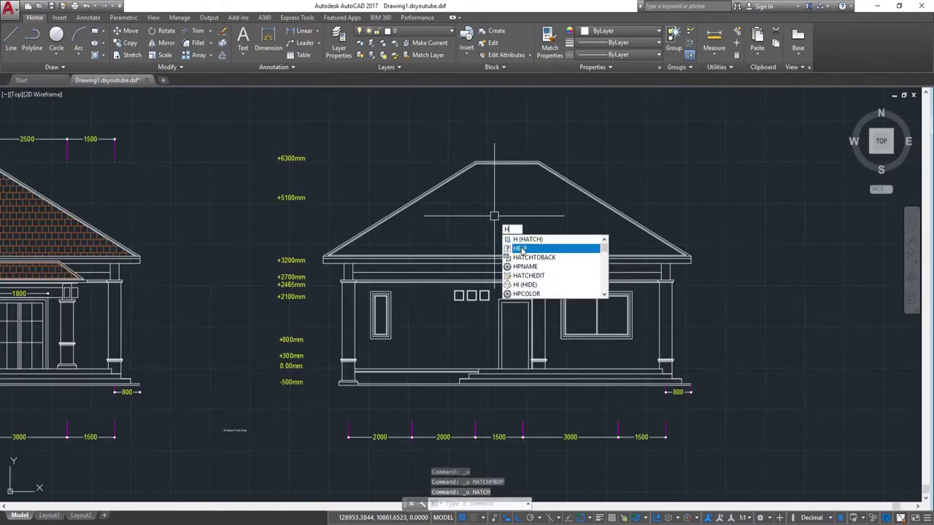
key("Return")
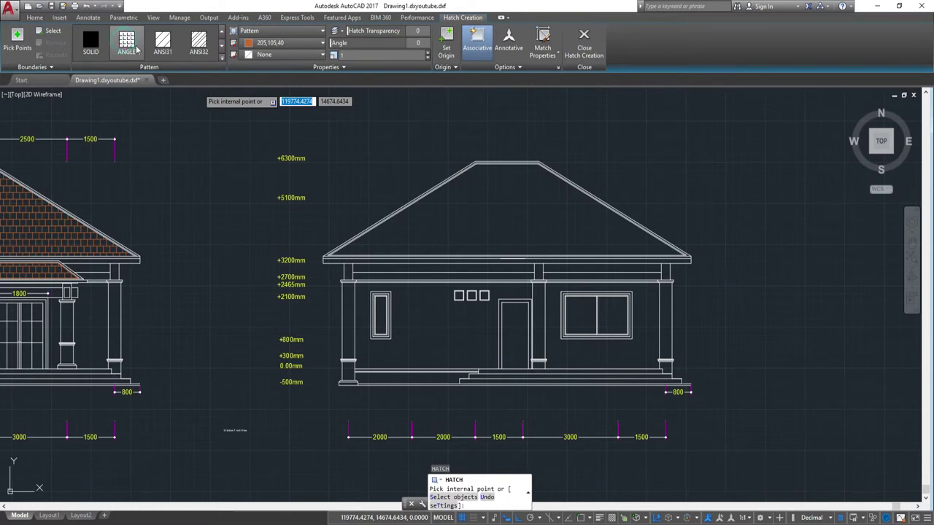
left_click(320, 43)
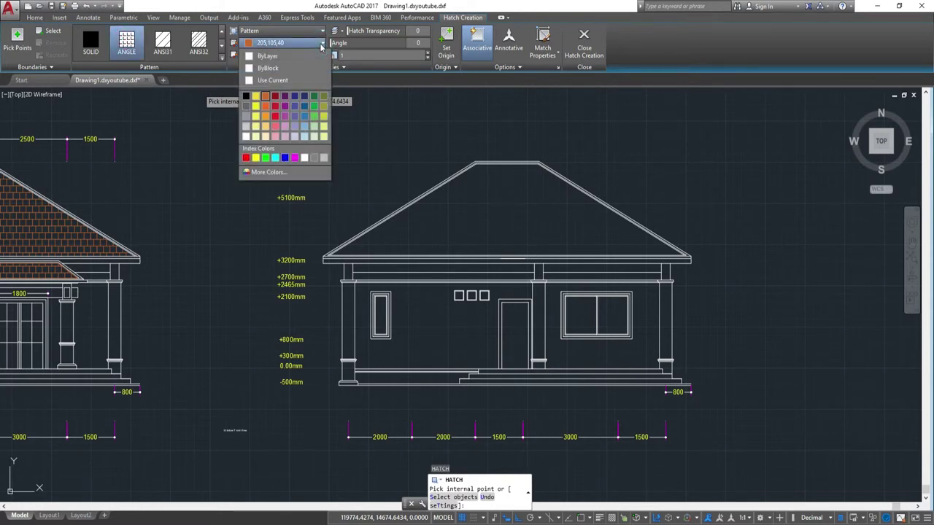
left_click(255, 97)
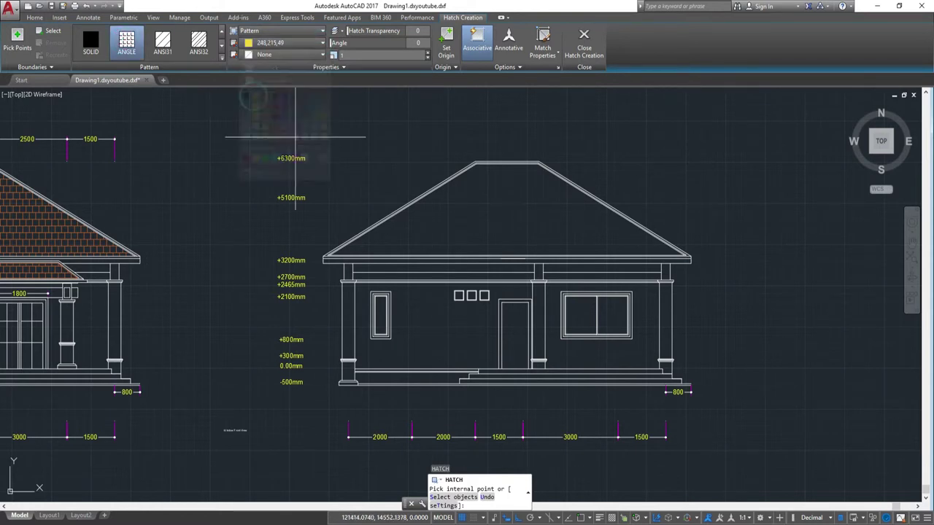
- Fill the first and third vent squares with the ANGLE hatch, leaving the middle one empty
scroll(473, 296, "up", 2)
scroll(511, 313, "up", 3)
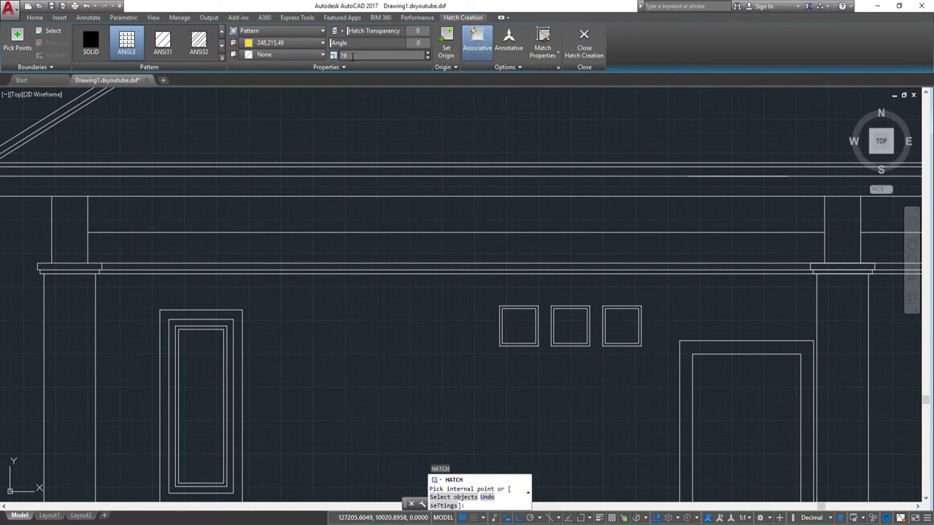
scroll(568, 328, "up", 4)
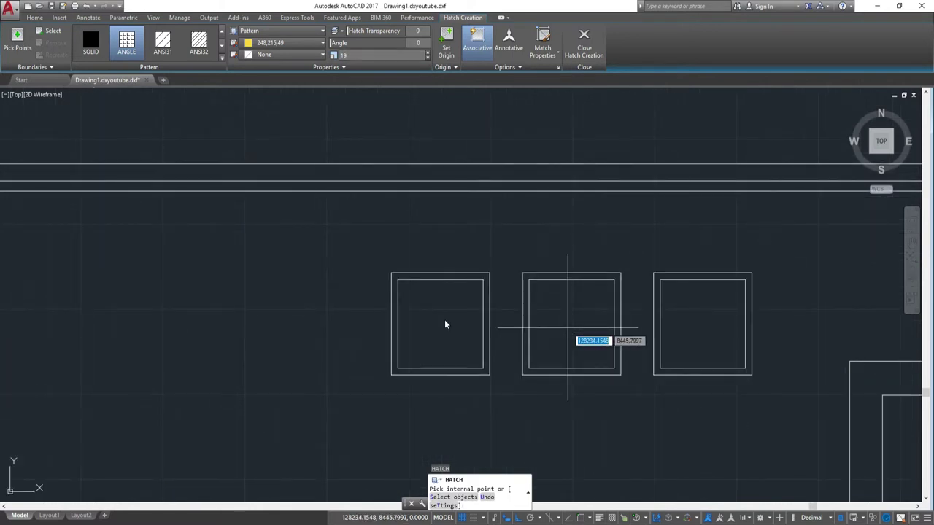
scroll(445, 319, "down", 5)
left_click(444, 318)
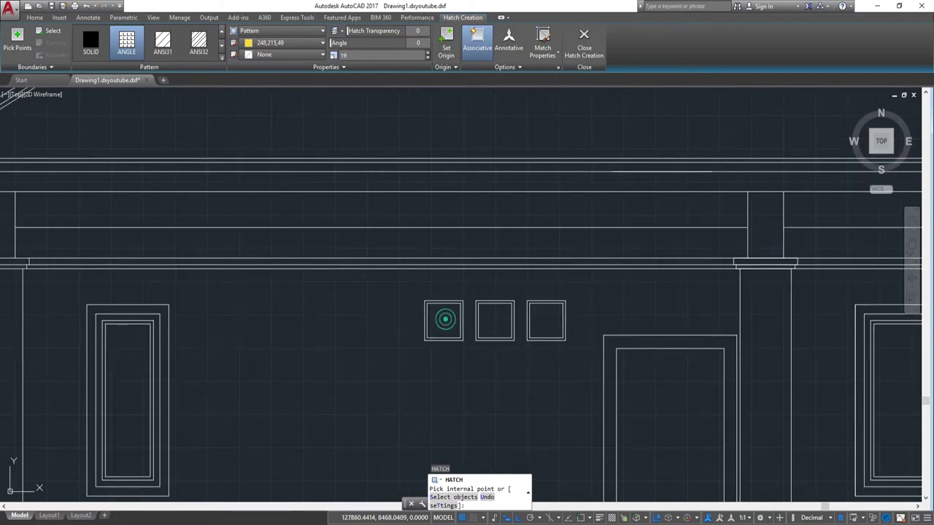
scroll(445, 319, "up", 3)
scroll(447, 321, "up", 2)
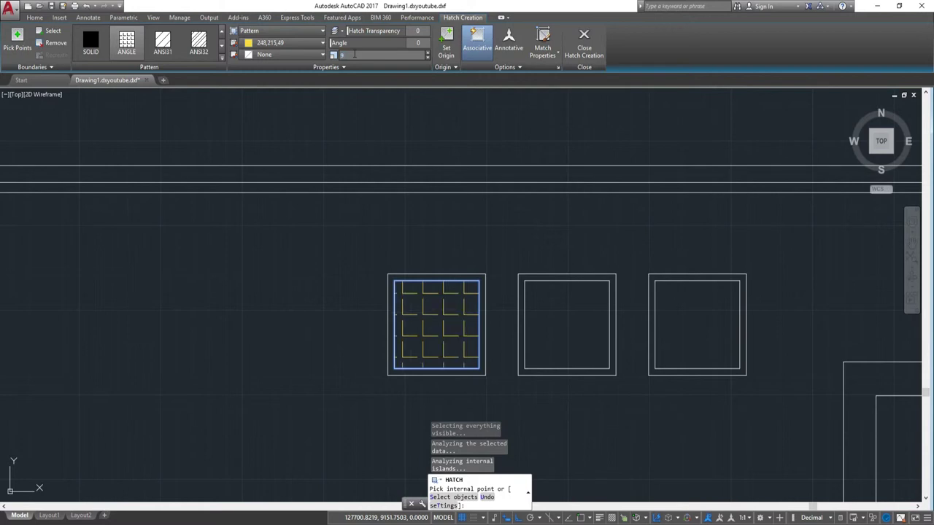
left_click(713, 323)
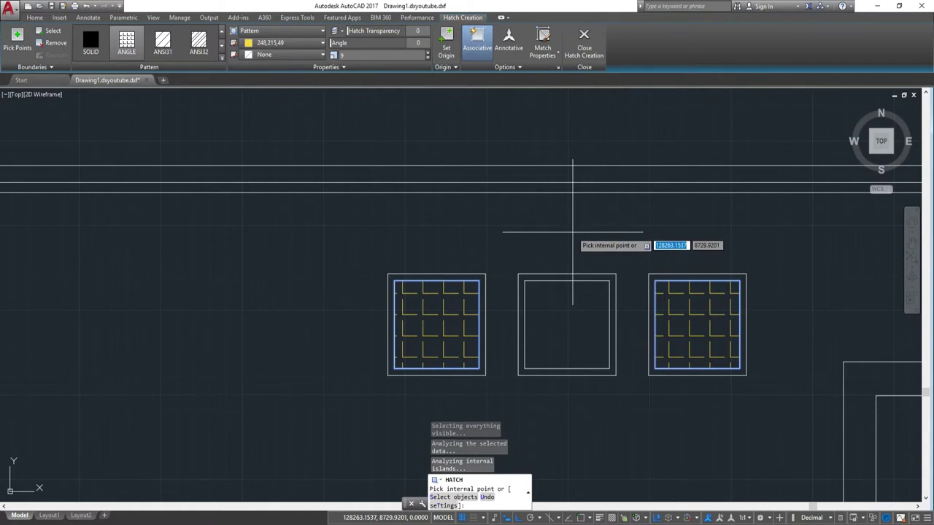
scroll(572, 232, "up", 2)
scroll(572, 234, "down", 8)
middle_click_drag(558, 139, 556, 248)
key("Escape")
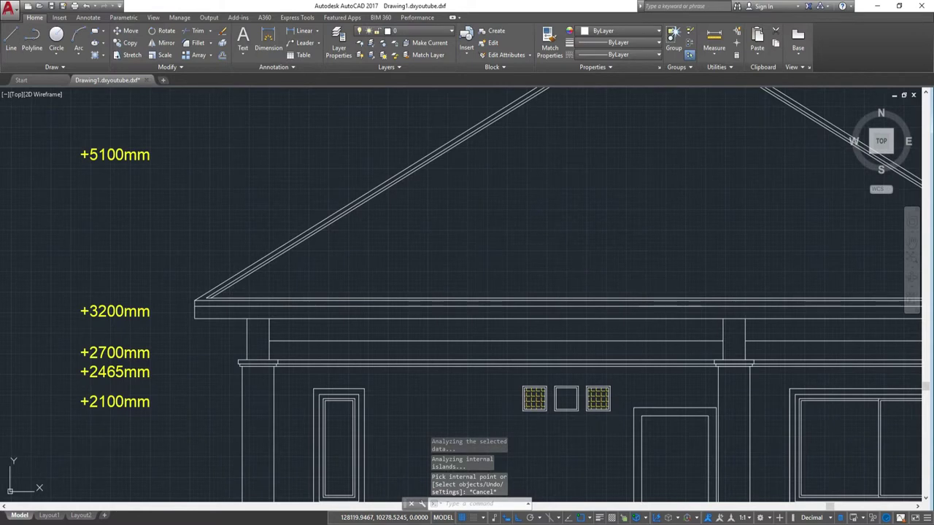
- Start a hatch with the AR-B88 brick pattern in orange 248,153,30
key("Return")
left_click(222, 60)
scroll(189, 120, "down", 2)
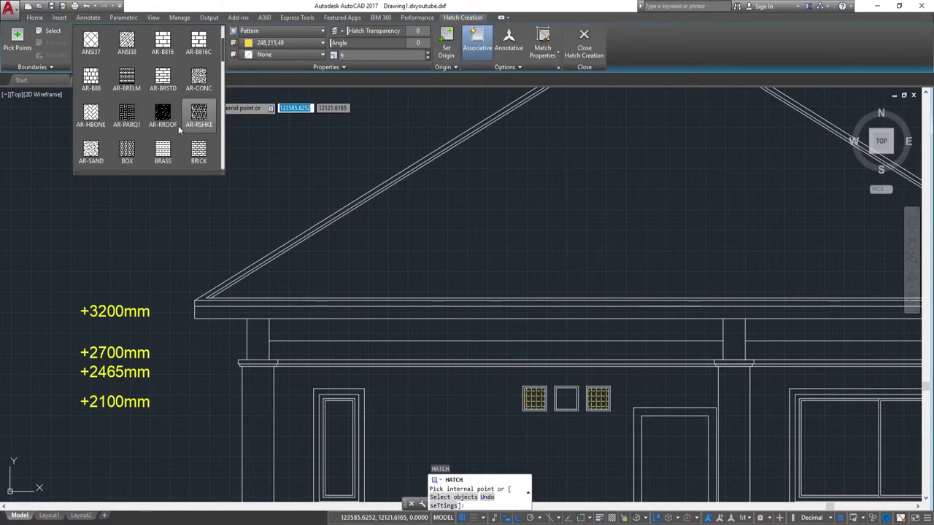
scroll(160, 127, "down", 2)
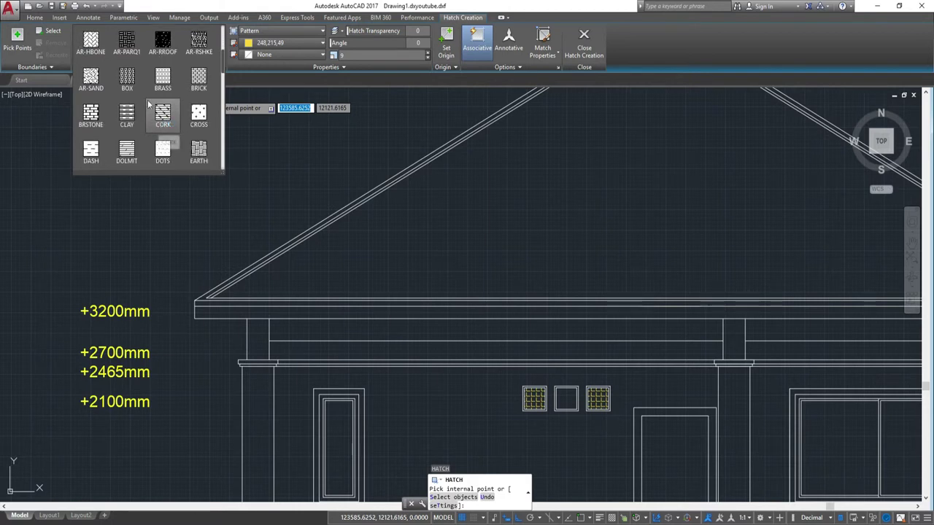
scroll(148, 105, "up", 2)
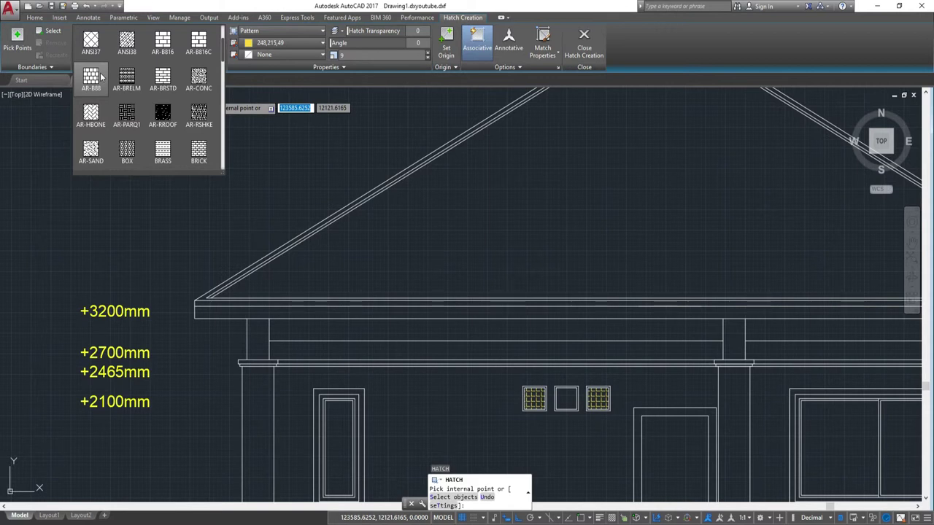
left_click(101, 75)
scroll(237, 188, "down", 3)
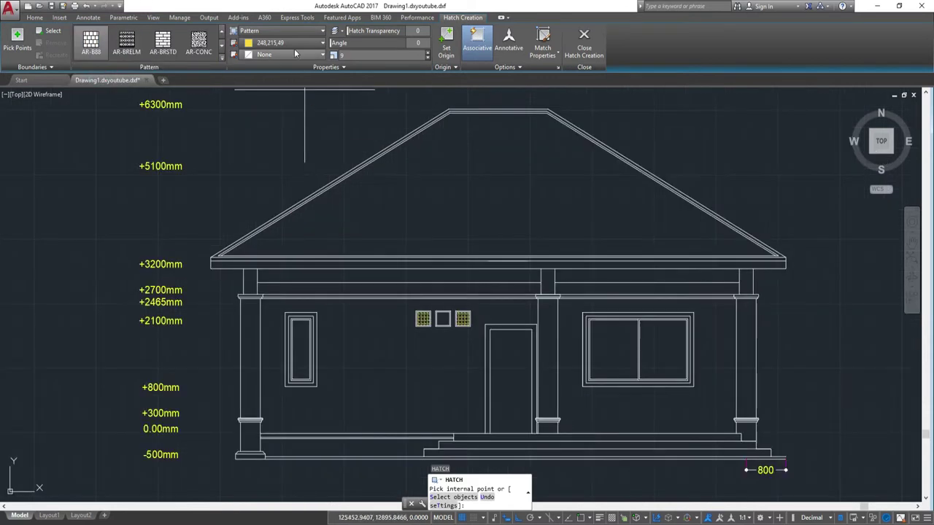
left_click(294, 45)
left_click(267, 119)
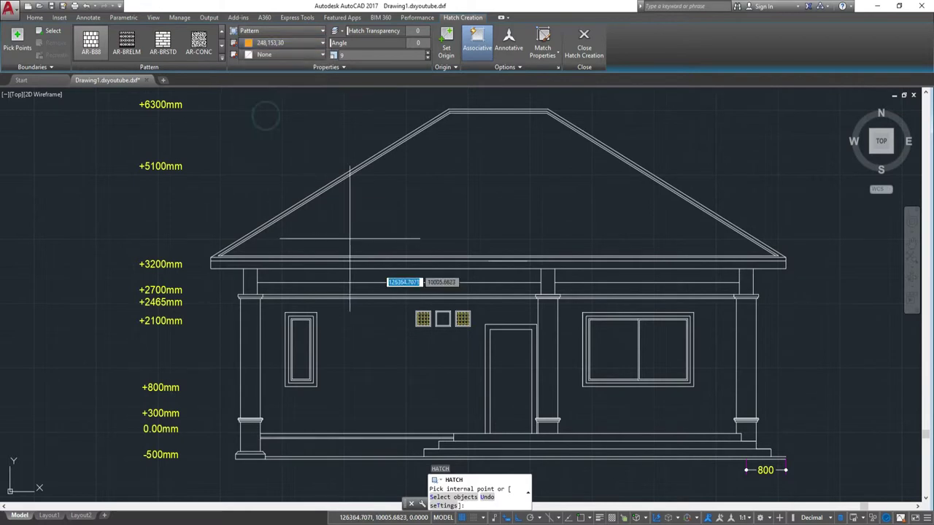
- Hatch the porch base band, set scale 0.5 and switch the pattern to AR-BRSTD
middle_click_drag(417, 271, 416, 73)
scroll(427, 261, "up", 5)
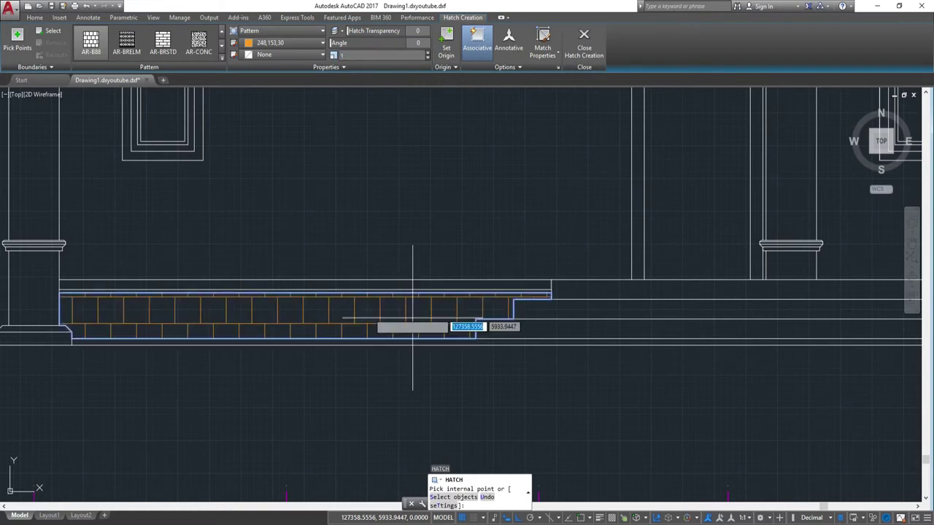
left_click(350, 309)
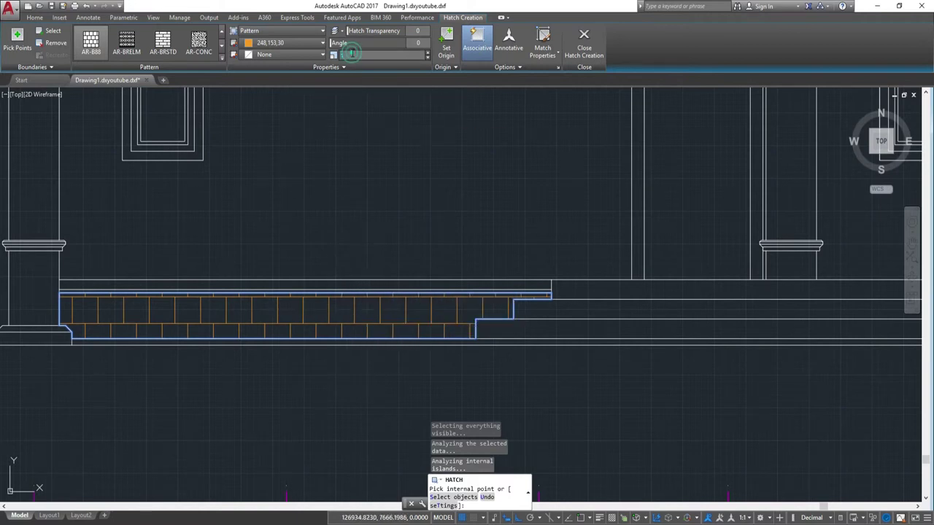
type("0.5")
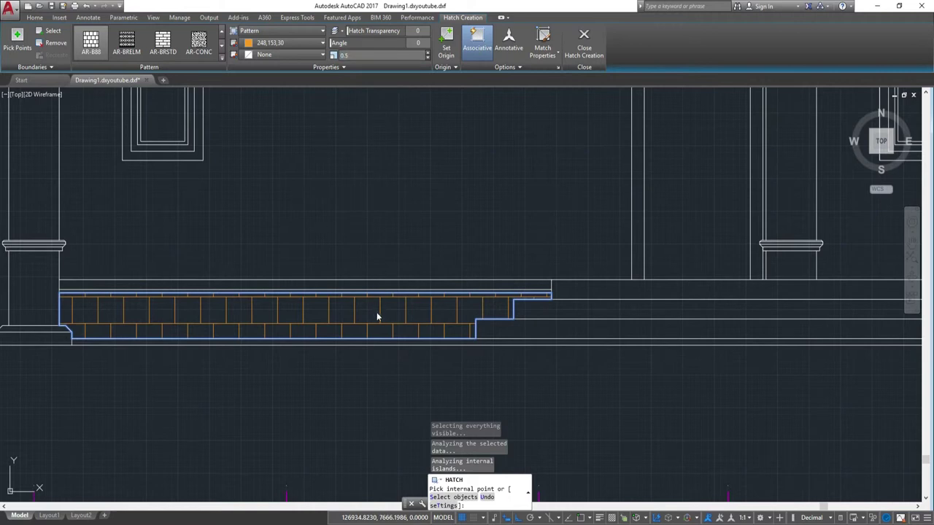
left_click(376, 314)
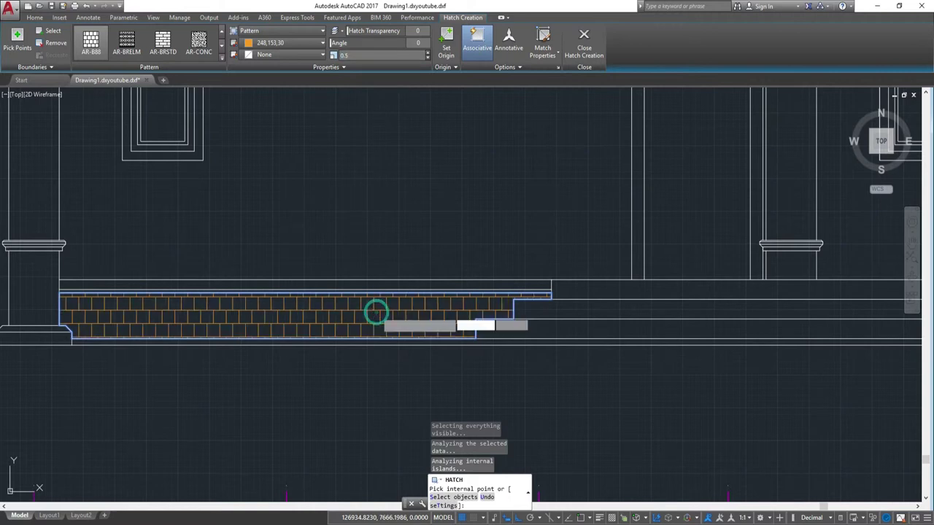
left_click(375, 314)
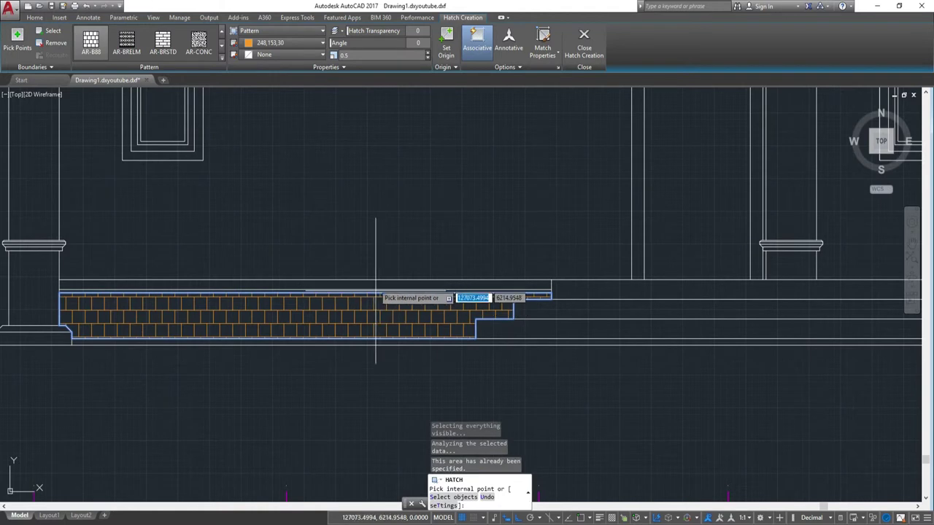
left_click(162, 42)
scroll(378, 295, "up", 2)
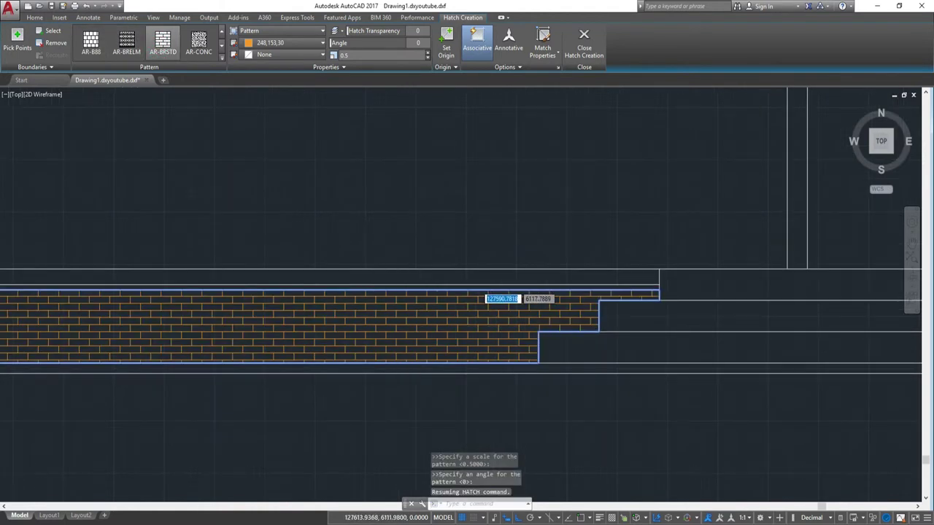
scroll(474, 296, "down", 3)
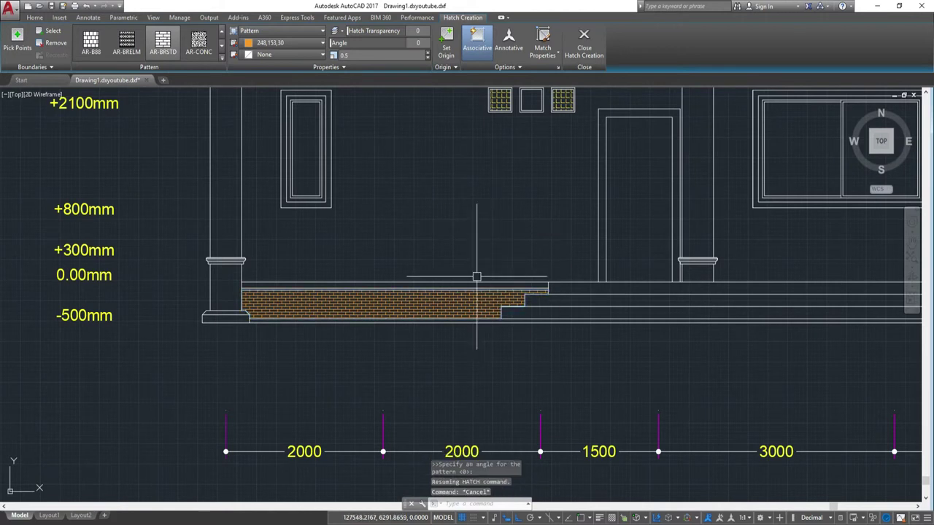
key("Escape")
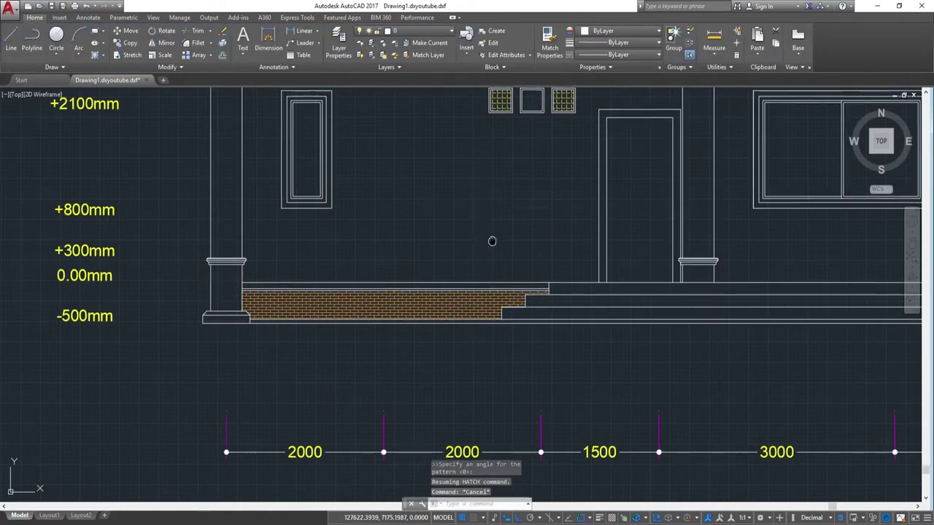
- Hatch the inside of the side elevation's roof outline with the AR-B88 brick pattern
middle_click_drag(461, 119, 483, 261)
type("h")
key("Return")
middle_click_drag(476, 217, 477, 341)
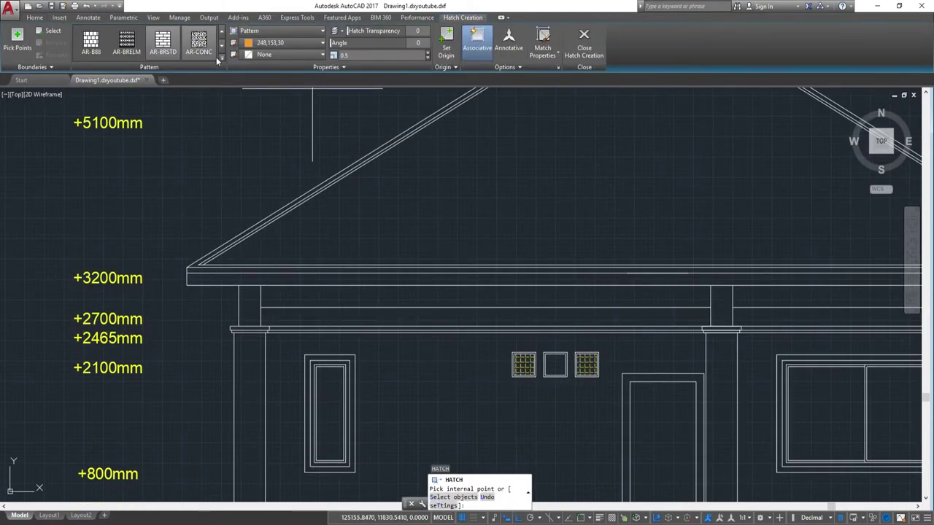
left_click(219, 60)
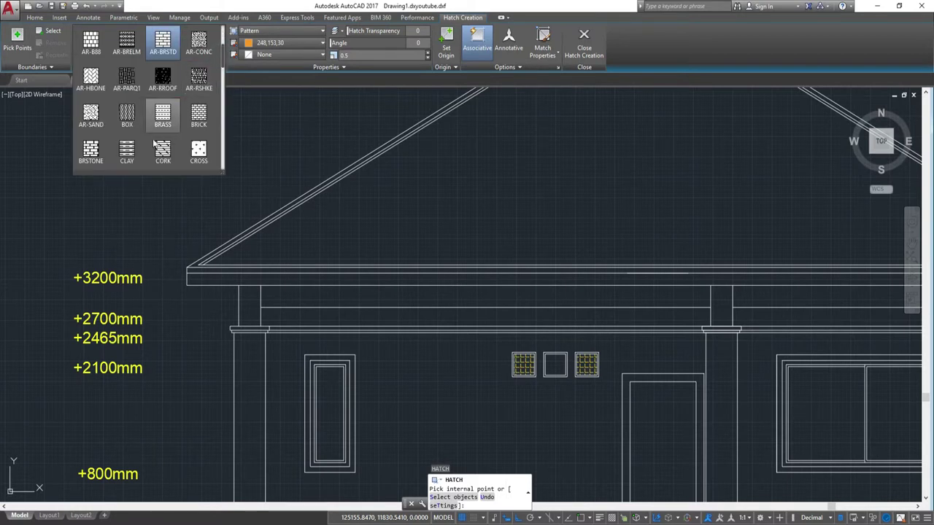
left_click(100, 44)
left_click(587, 166)
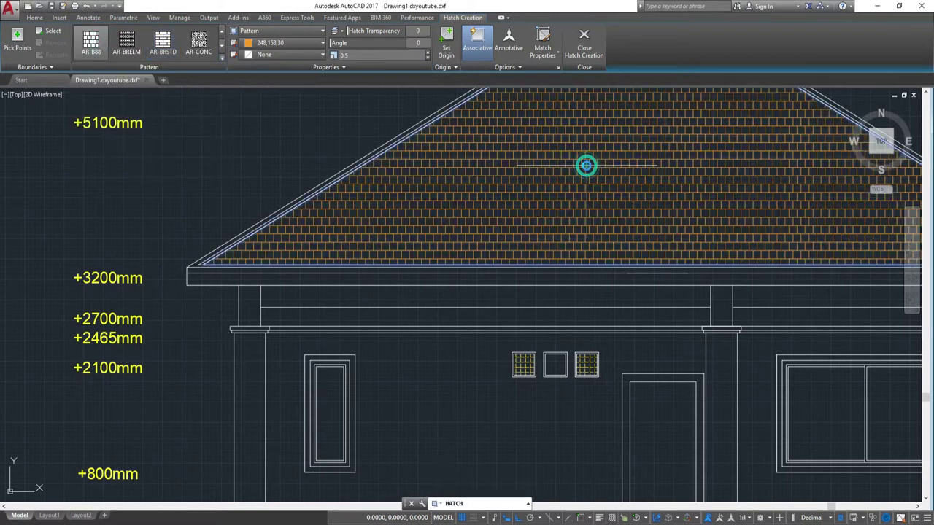
scroll(632, 176, "down", 4)
scroll(632, 176, "up", 2)
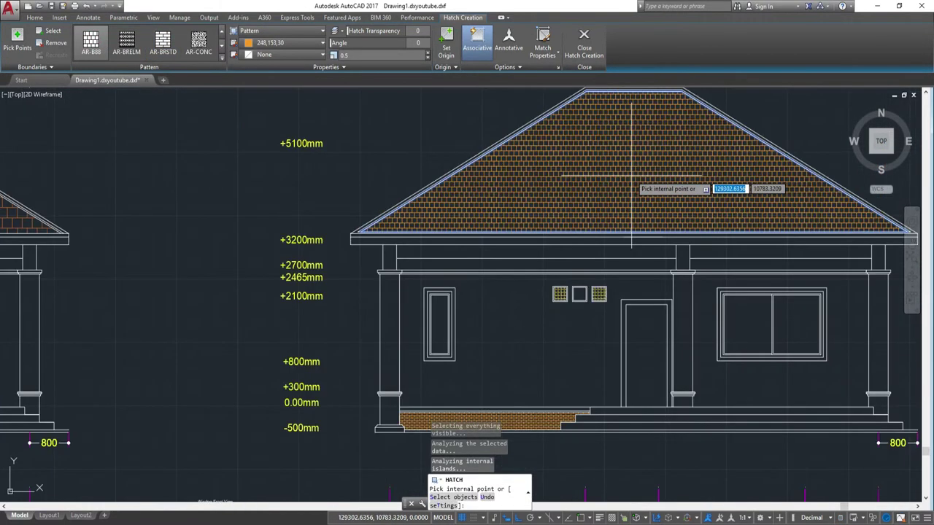
key("Escape")
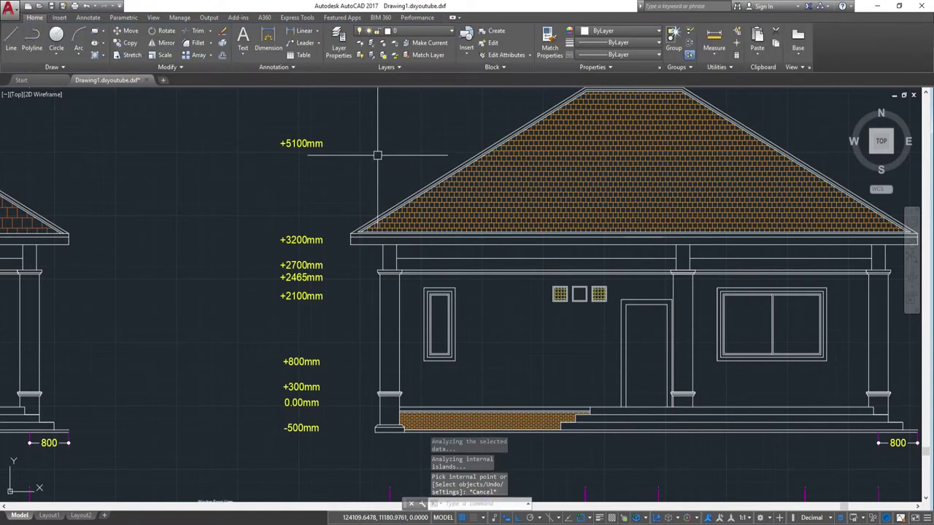
type("MA")
- Use MATCHPROP to copy the front roof's brown brick hatch onto the side roof hatch
key("Return")
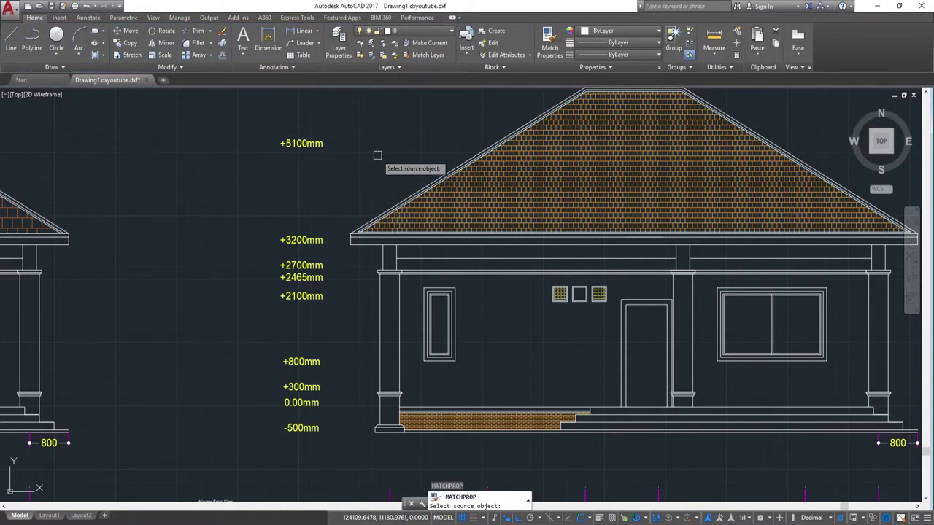
scroll(252, 205, "down", 2)
scroll(137, 219, "up", 2)
left_click(138, 218)
scroll(137, 219, "down", 3)
scroll(708, 209, "down", 2)
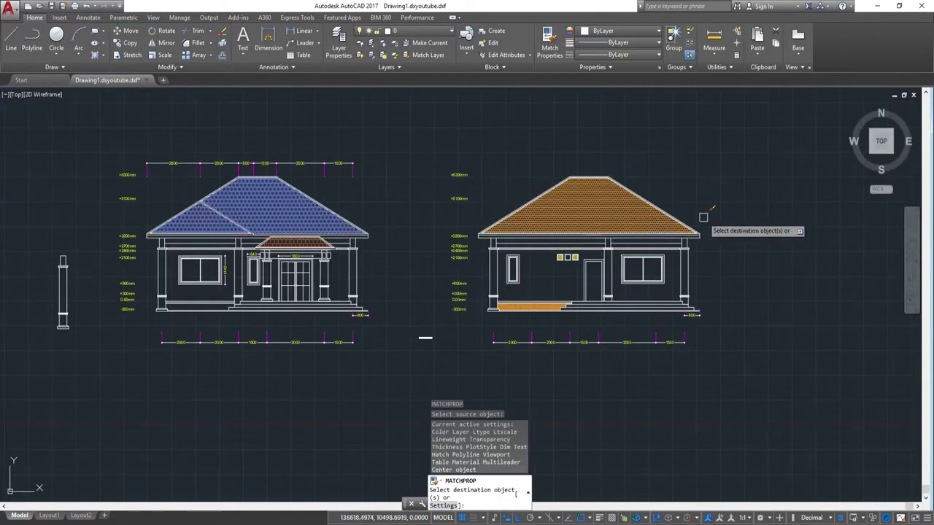
scroll(611, 213, "up", 5)
scroll(608, 212, "down", 2)
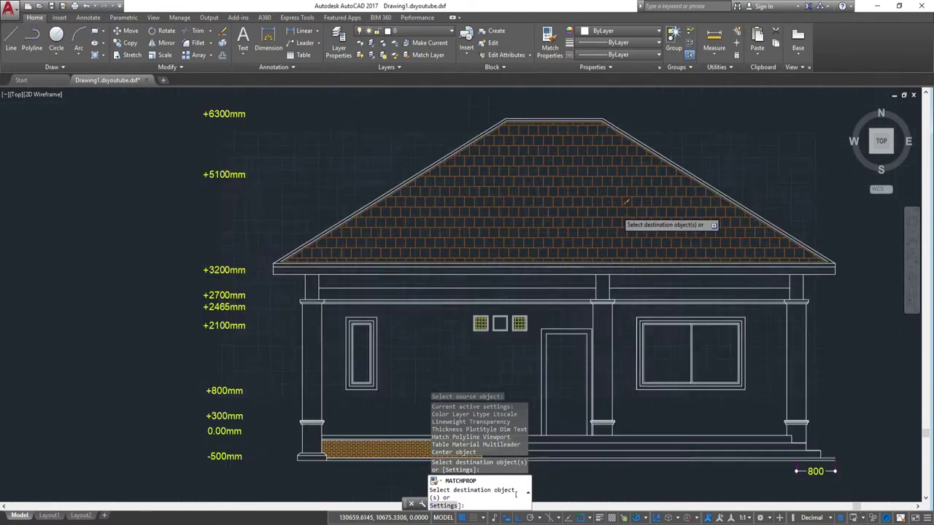
scroll(606, 208, "down", 3)
key("Escape")
scroll(525, 219, "up", 2)
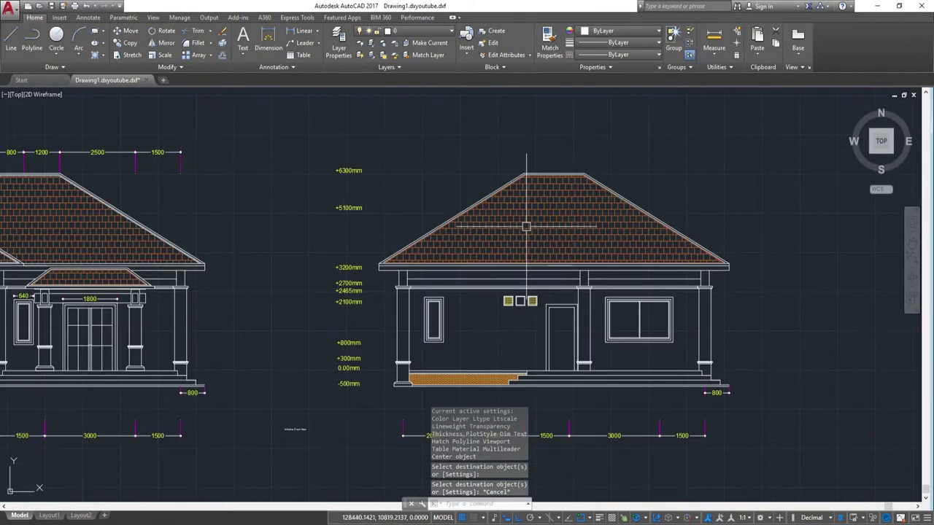
middle_click_drag(571, 264, 560, 178)
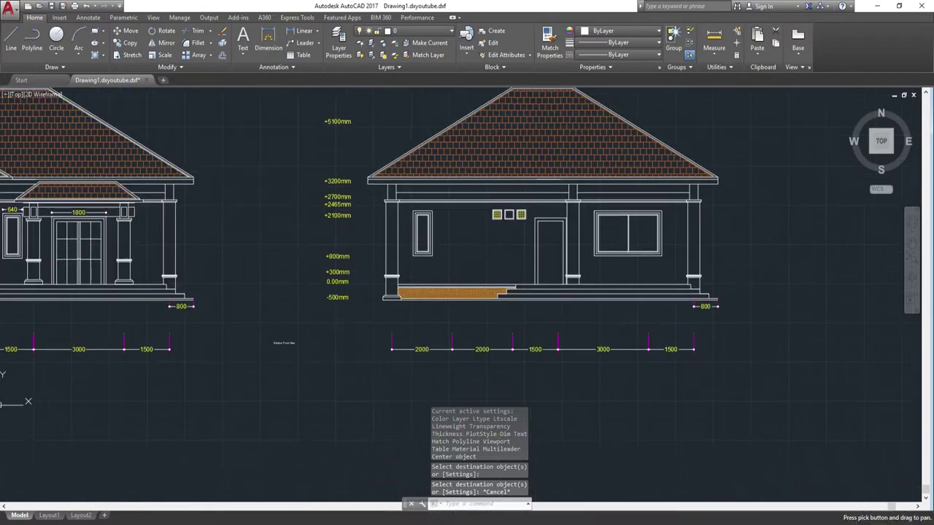
mouse_move(559, 178)
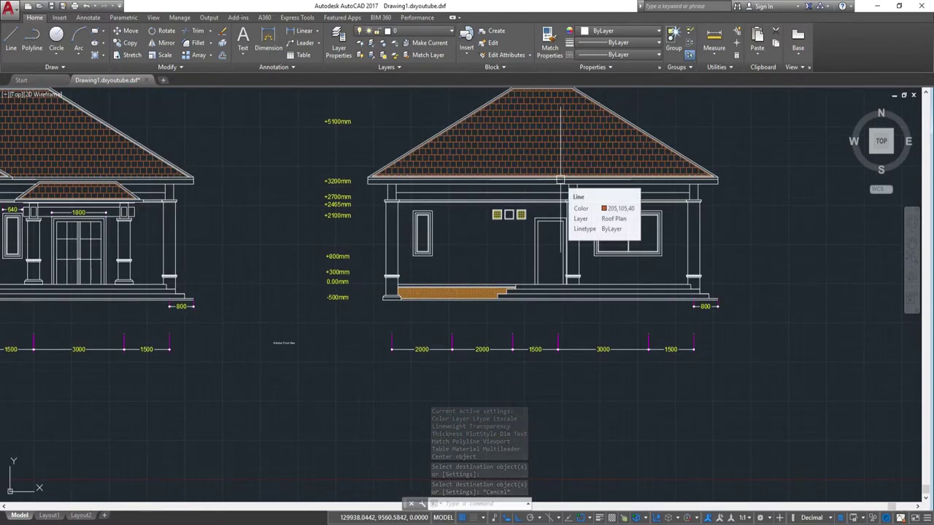
scroll(559, 178, "down", 2)
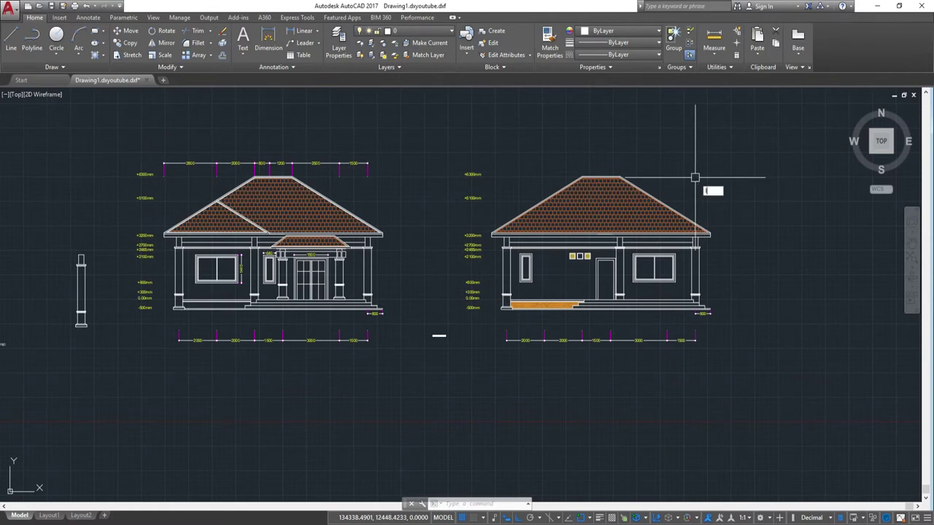
- Turn all layers back on with LAYON and centre the side elevation in view
type("on")
key("Return")
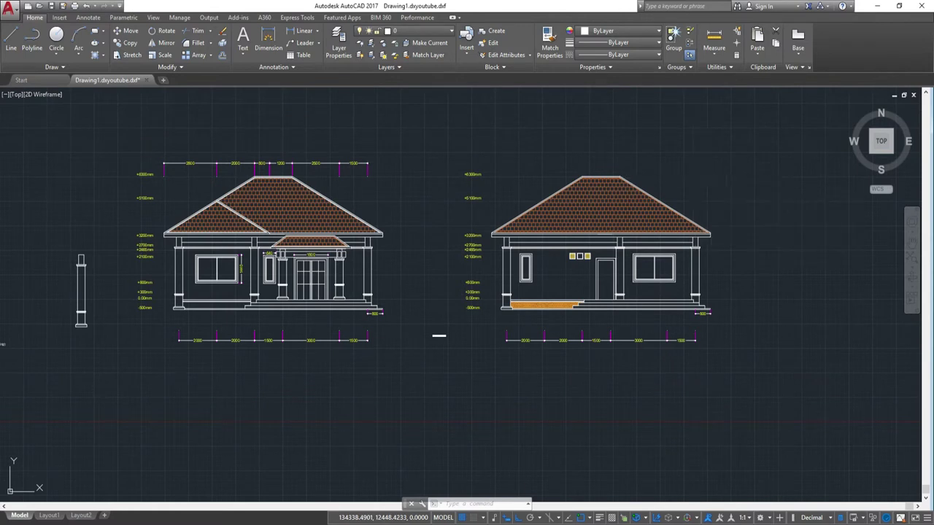
scroll(719, 233, "up", 3)
middle_click_drag(722, 194, 778, 287)
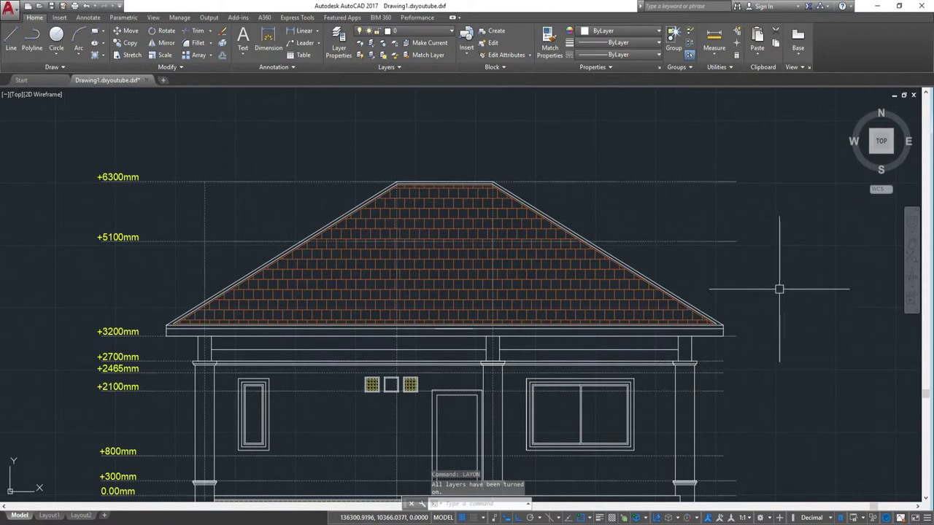
scroll(444, 242, "down", 3)
middle_click_drag(396, 233, 422, 236)
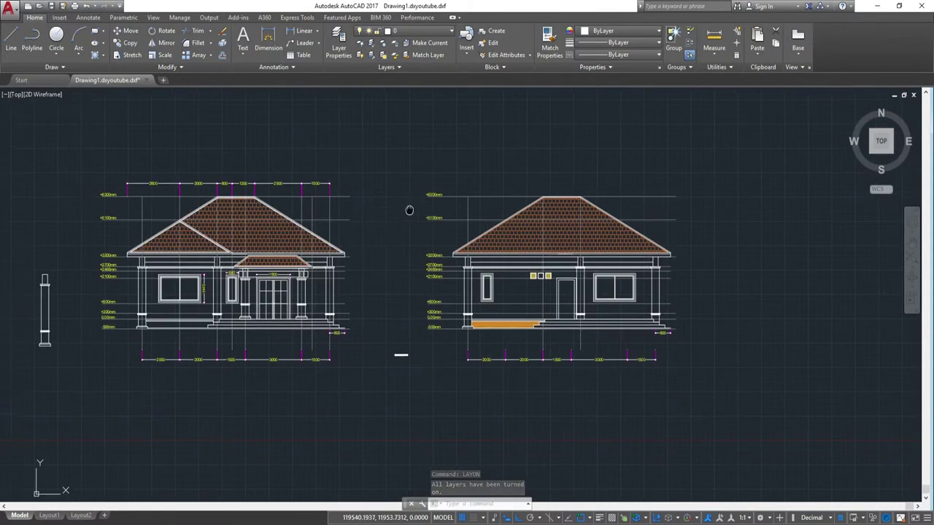
scroll(458, 200, "up", 1)
middle_click_drag(629, 161, 505, 174)
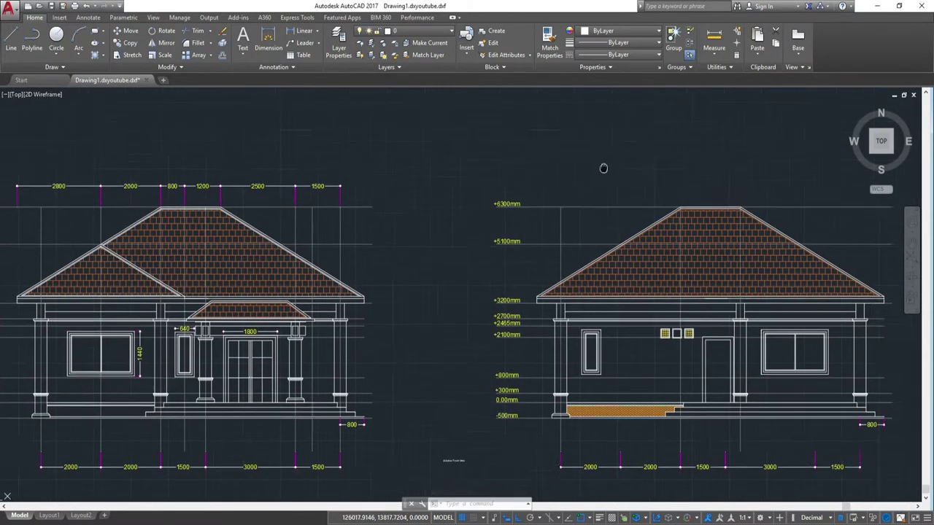
- Add a 4000 linear dimension from the roof start to the peak's left corner
type("dli")
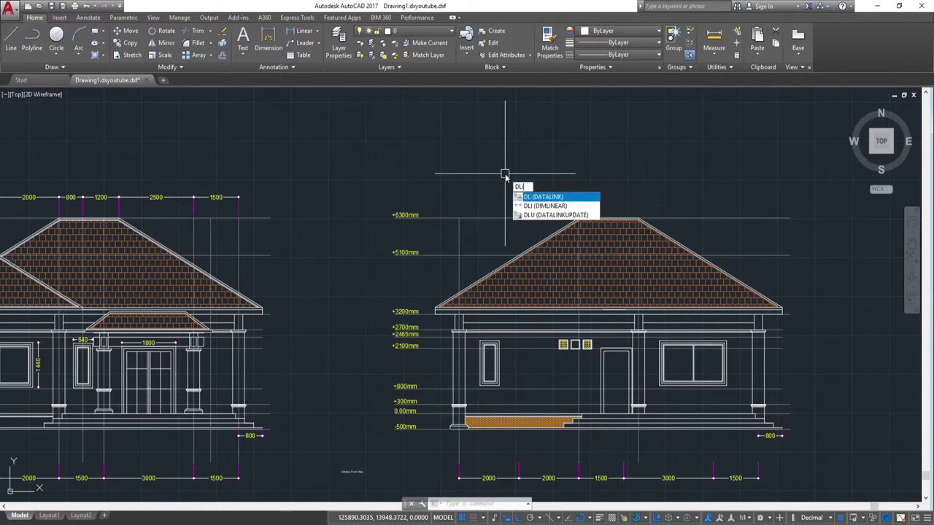
key("Return")
scroll(501, 177, "up", 2)
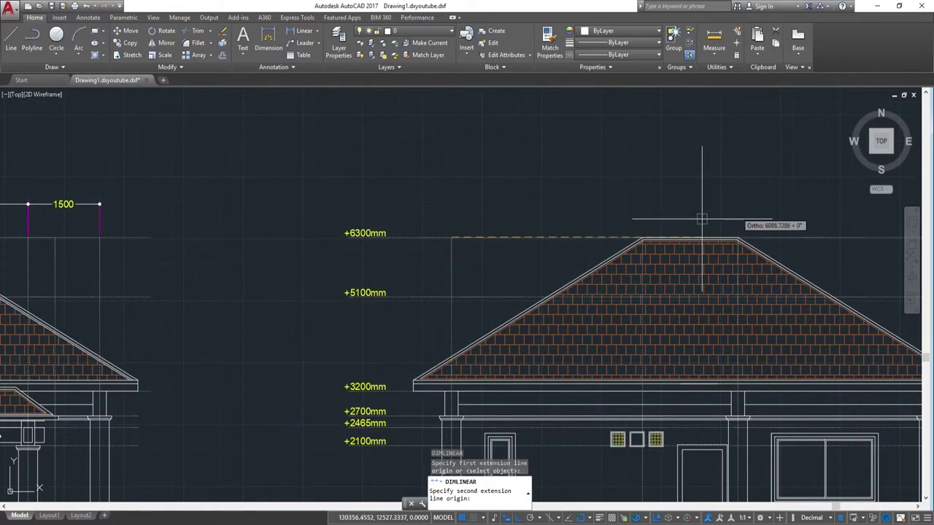
left_click(641, 237)
left_click(640, 237)
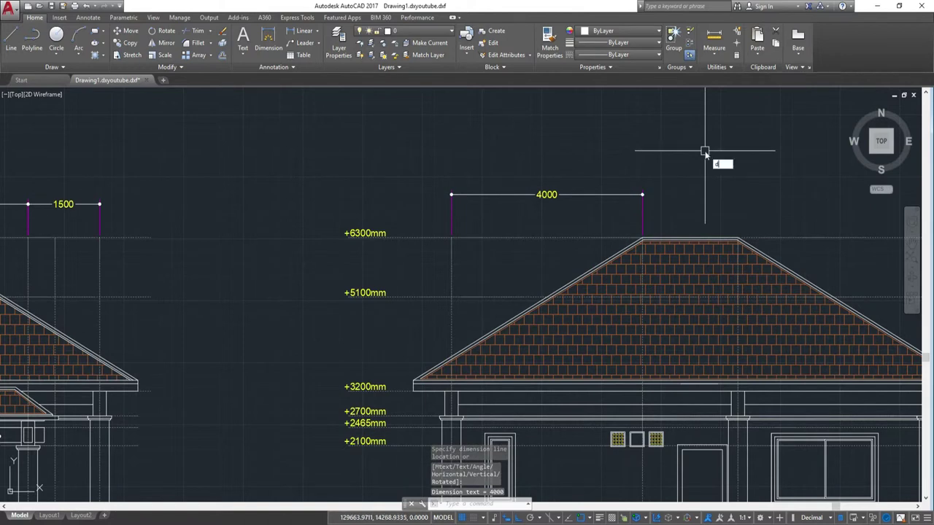
- Continue the chain with 2000 across the peak and 4800 to the roof's right corner
type("co")
key("Return")
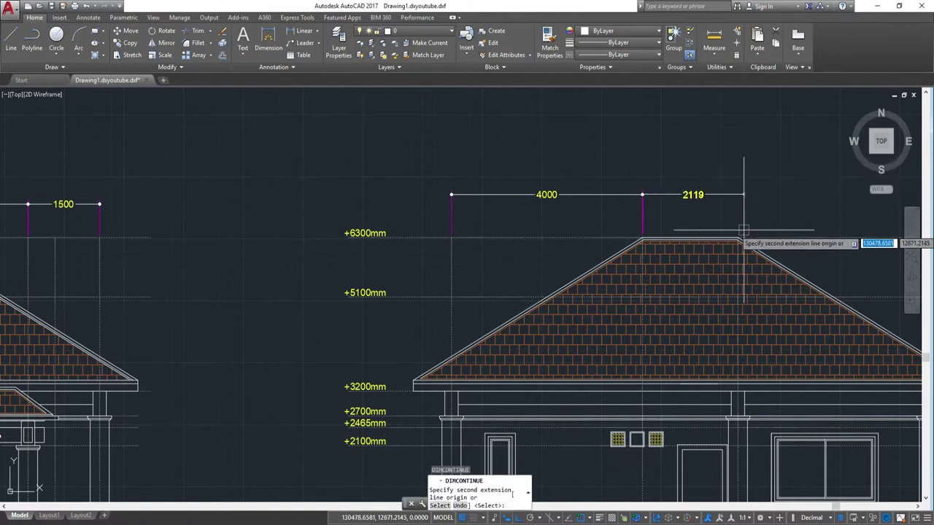
scroll(741, 231, "up", 5)
left_click(721, 247)
scroll(725, 233, "down", 2)
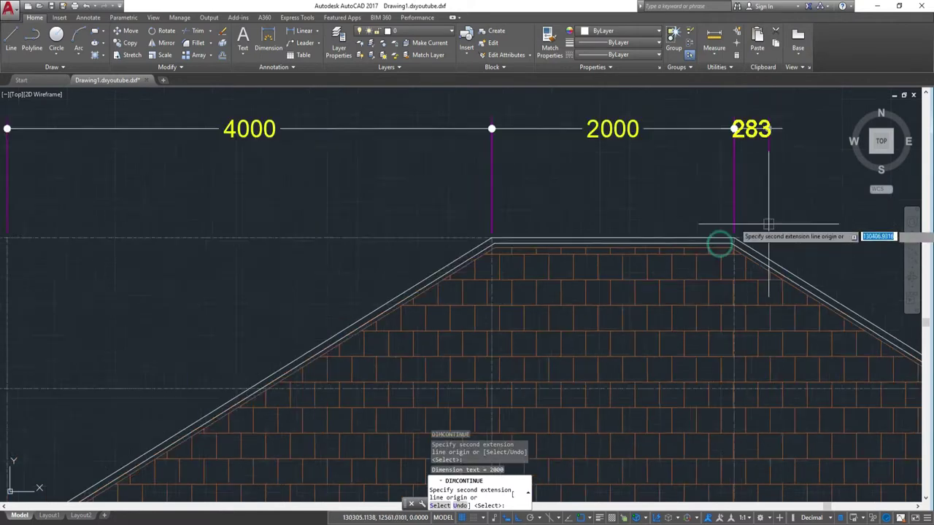
scroll(467, 208, "down", 5)
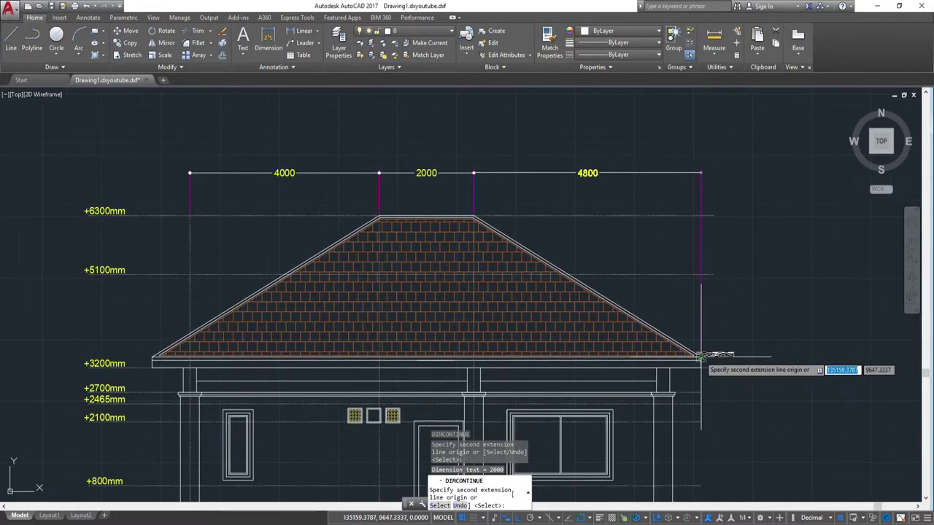
left_click(700, 356)
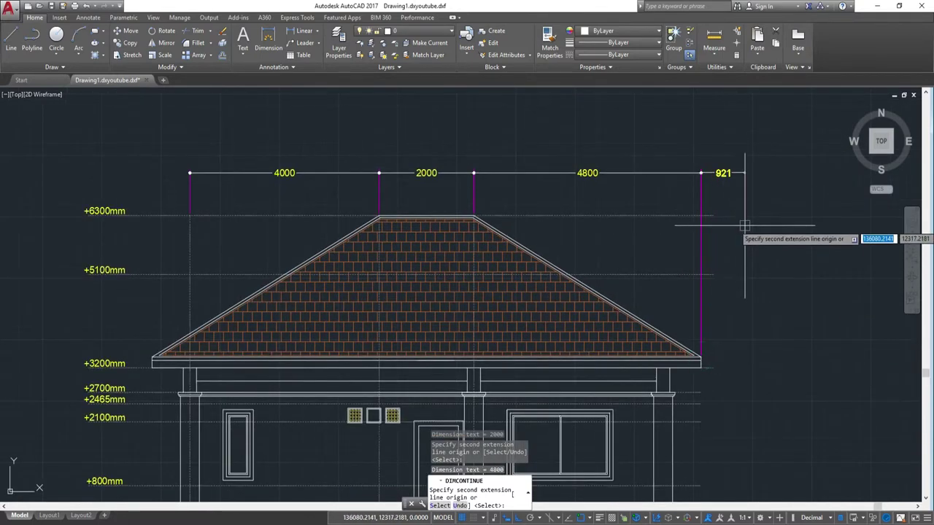
key("Escape")
left_click(701, 307)
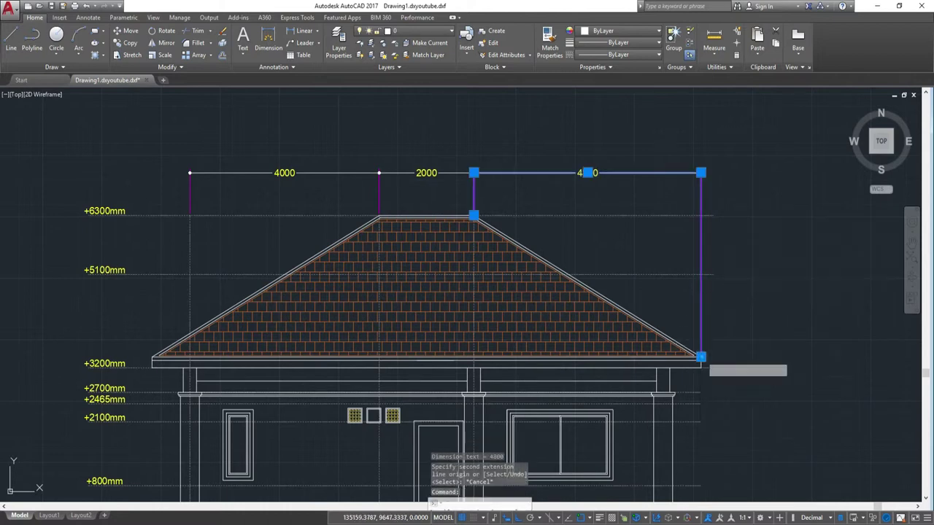
- Shorten the 4800 dimension's right extension line to roof level
left_click(700, 357)
left_click(701, 215)
key("Escape")
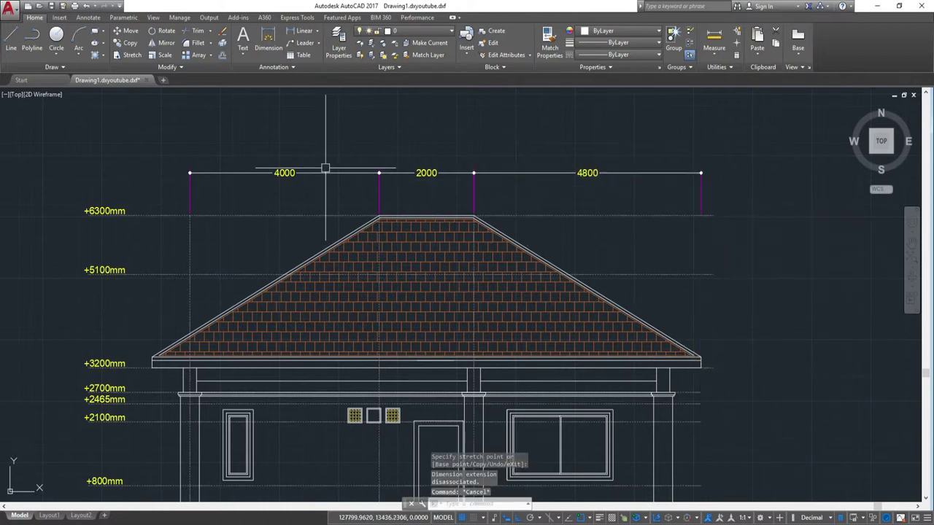
- Move the 4000 dimension's left origin to the roof's eave corner so it reads 4800
middle_click_drag(326, 169, 466, 172)
scroll(437, 182, "up", 2)
left_click(360, 219)
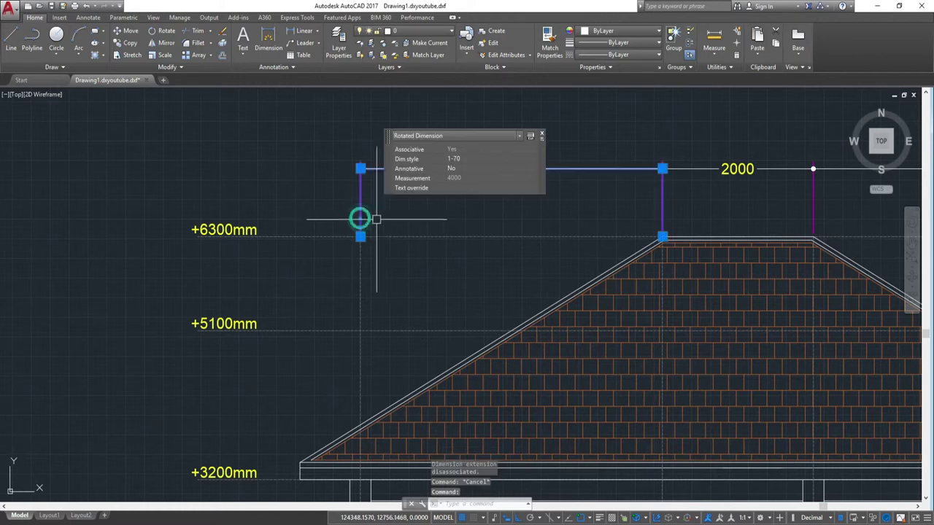
middle_click_drag(377, 219, 462, 191)
scroll(461, 191, "down", 4)
scroll(474, 281, "up", 3)
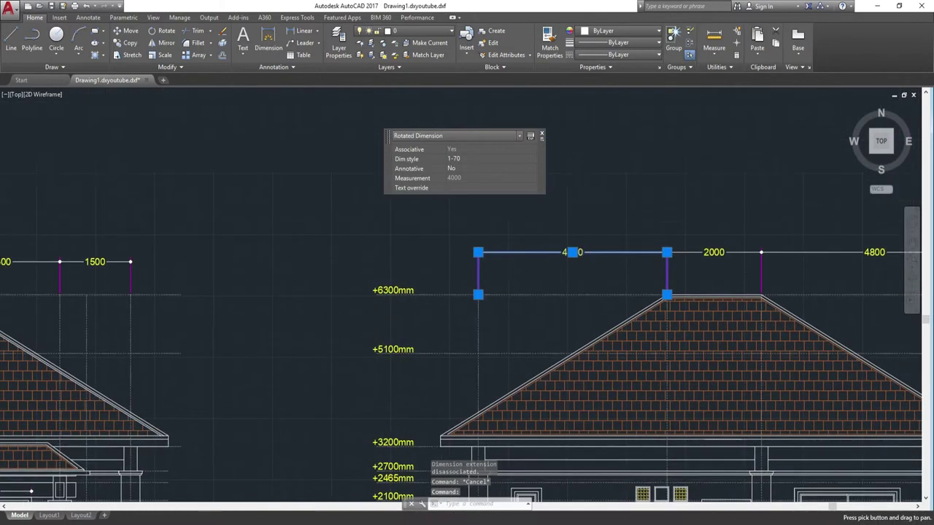
left_click(478, 294)
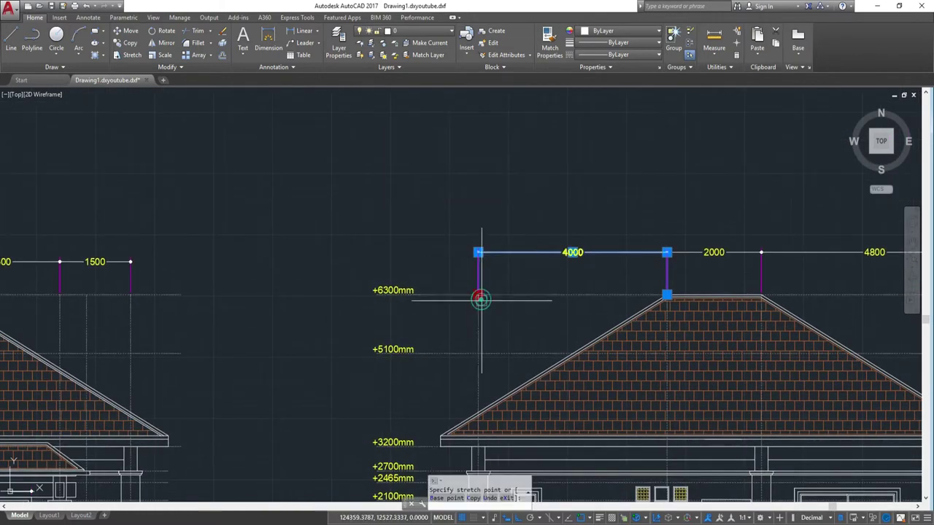
left_click(440, 435)
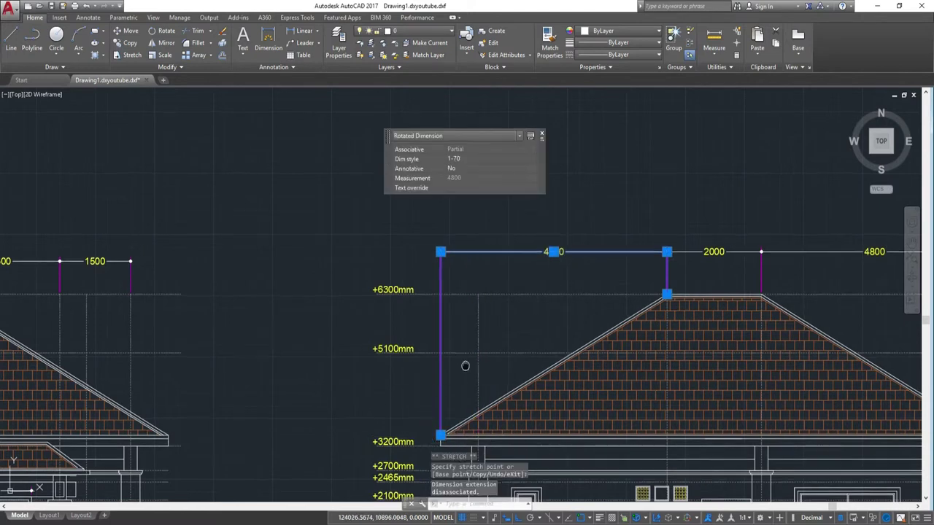
scroll(481, 321, "down", 1)
scroll(486, 291, "up", 4)
key("Escape")
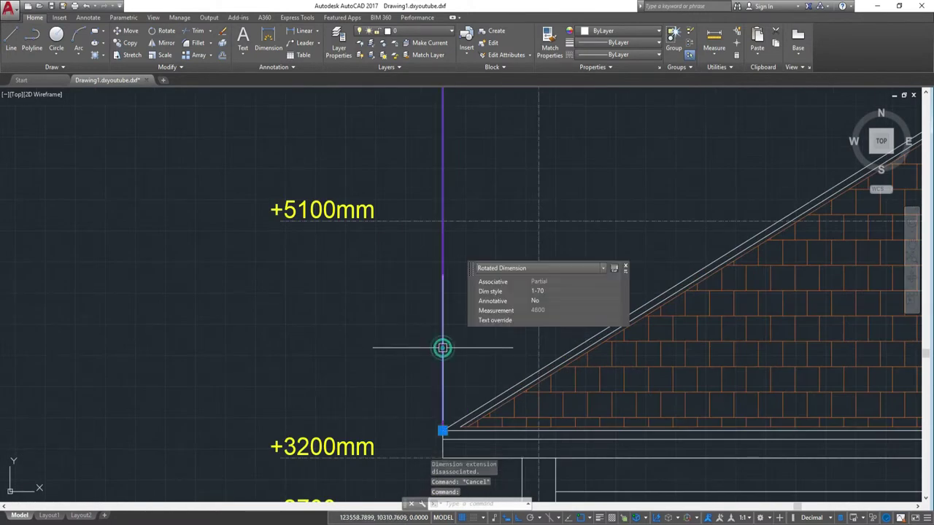
left_click(442, 431)
middle_click_drag(442, 254, 442, 456)
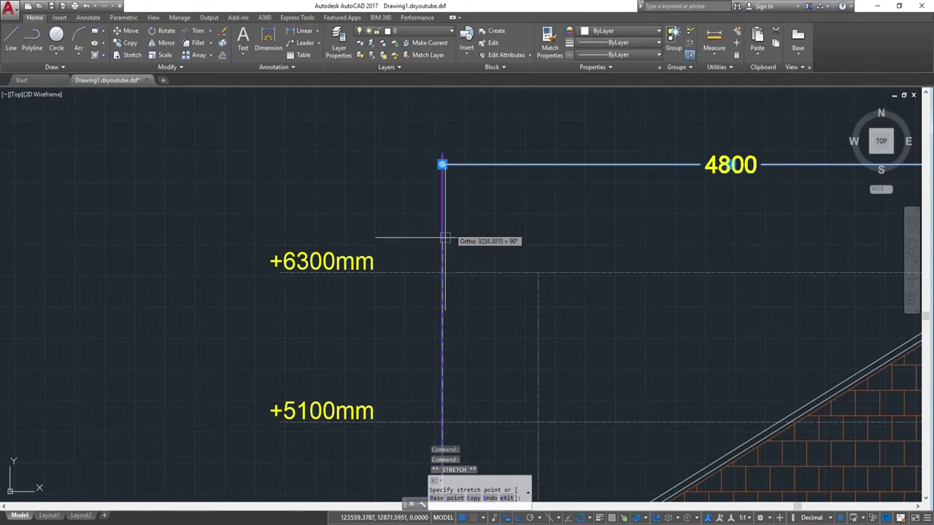
key("Escape")
scroll(443, 270, "down", 4)
key("Escape")
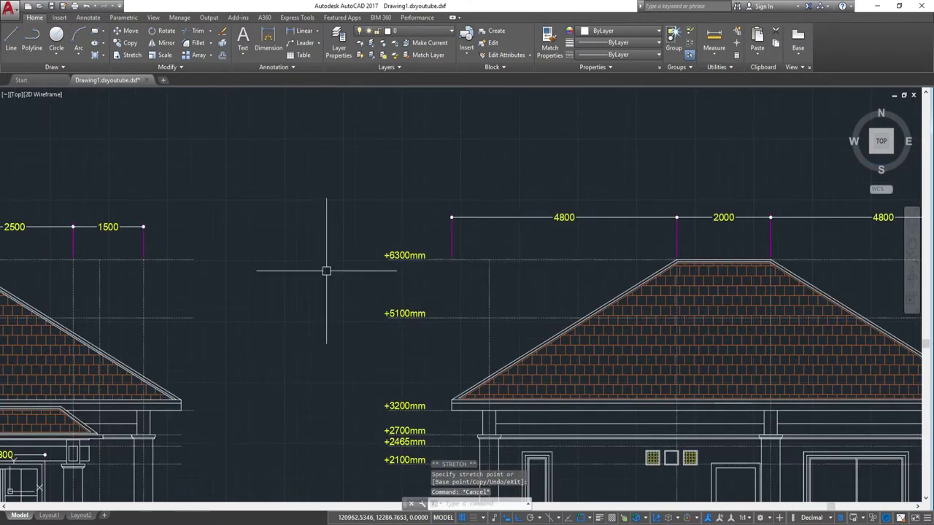
- Pan and zoom to frame the whole elevation
scroll(326, 270, "down", 2)
scroll(459, 219, "down", 1)
scroll(504, 248, "up", 4)
scroll(657, 357, "down", 2)
middle_click_drag(548, 269, 575, 282)
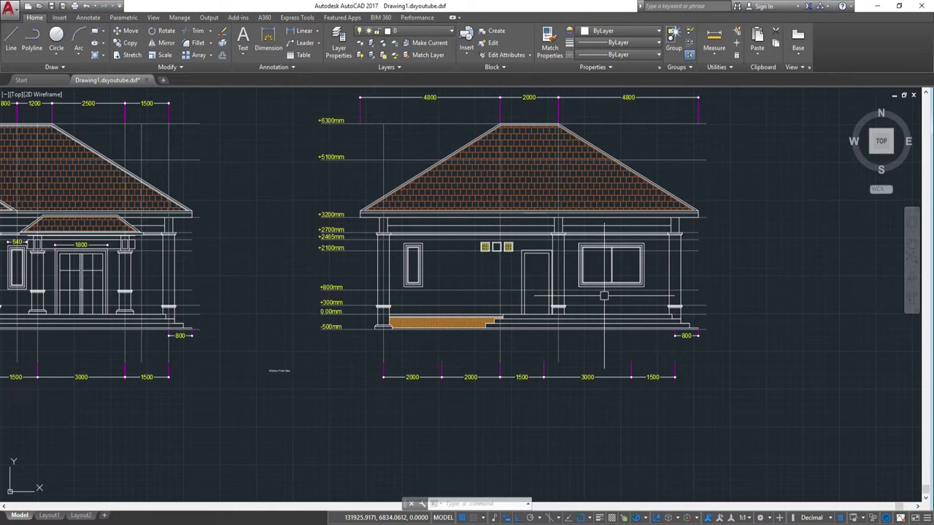
middle_click_drag(751, 271, 562, 225)
scroll(563, 226, "up", 2)
scroll(516, 215, "down", 2)
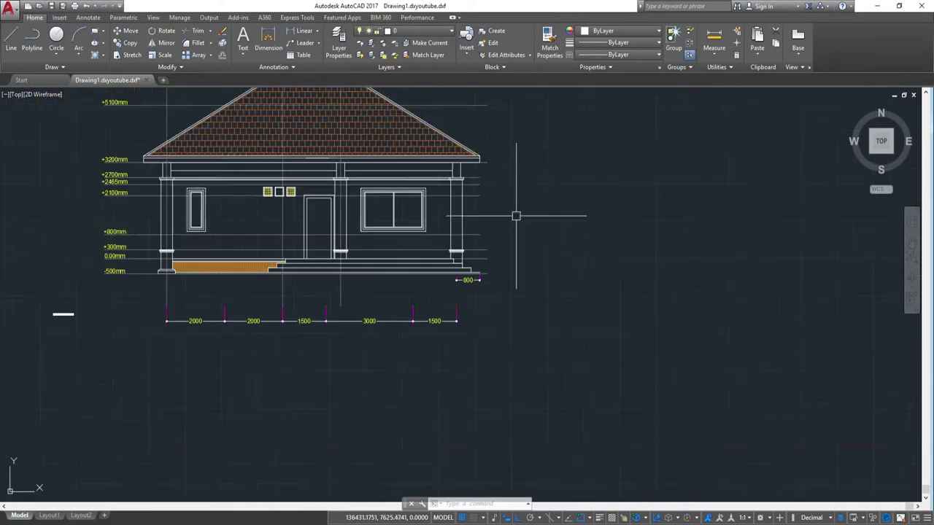
scroll(587, 232, "up", 2)
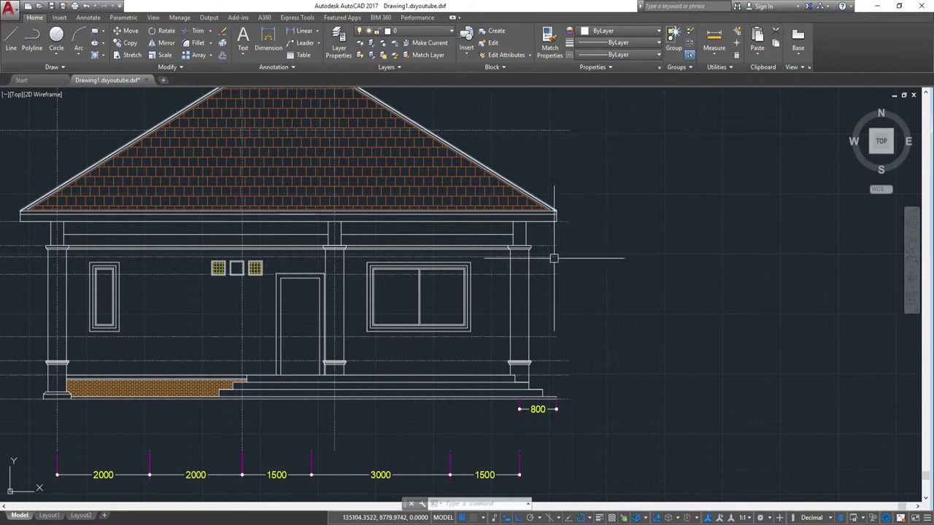
type("x")
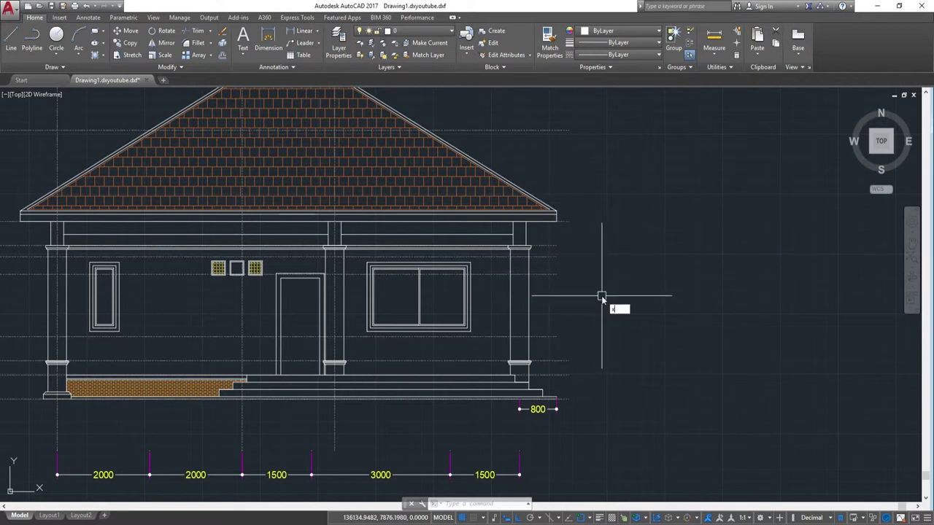
- Draw a vertical XLINE through the roof's right eave corner
type("l")
key("Return")
type("v")
key("Return")
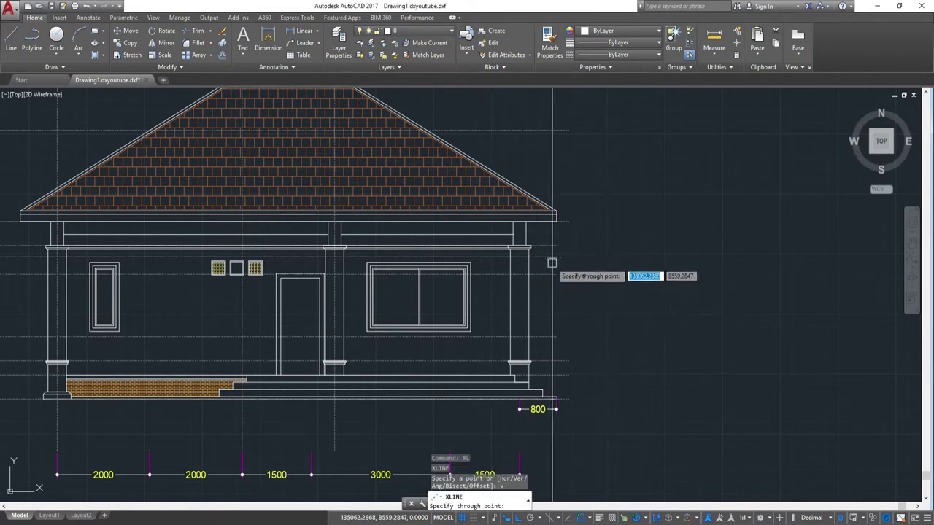
scroll(560, 263, "up", 5)
key("Escape")
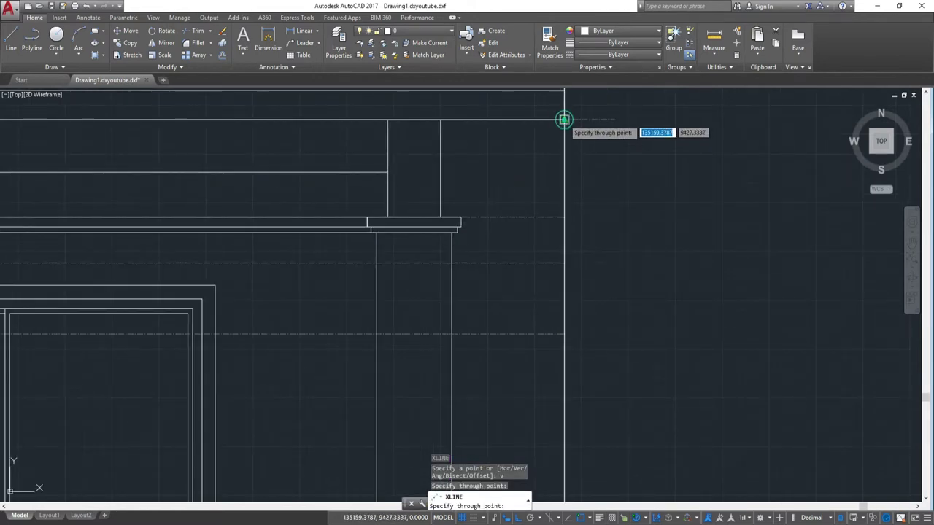
scroll(693, 219, "down", 5)
middle_click_drag(691, 195, 704, 264)
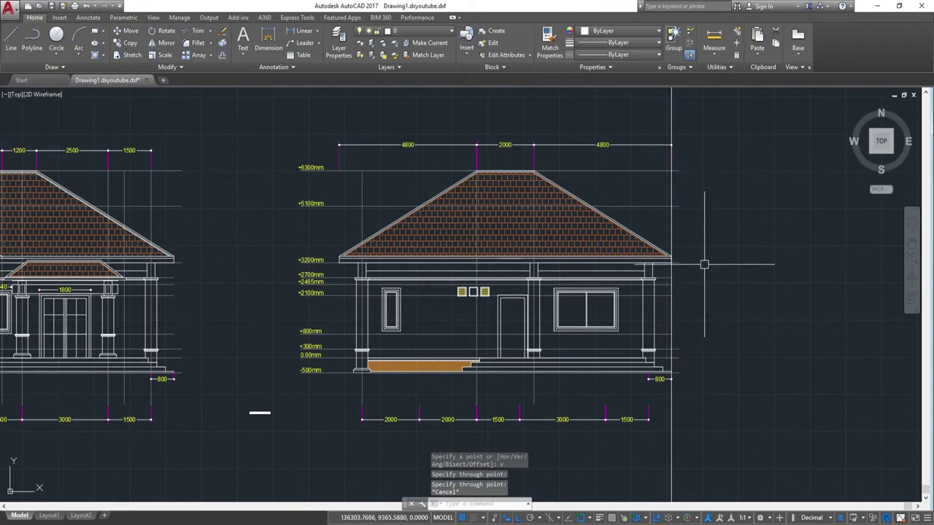
type("tr")
- Start a TRIM with a crossing window, then cancel it
key("Return")
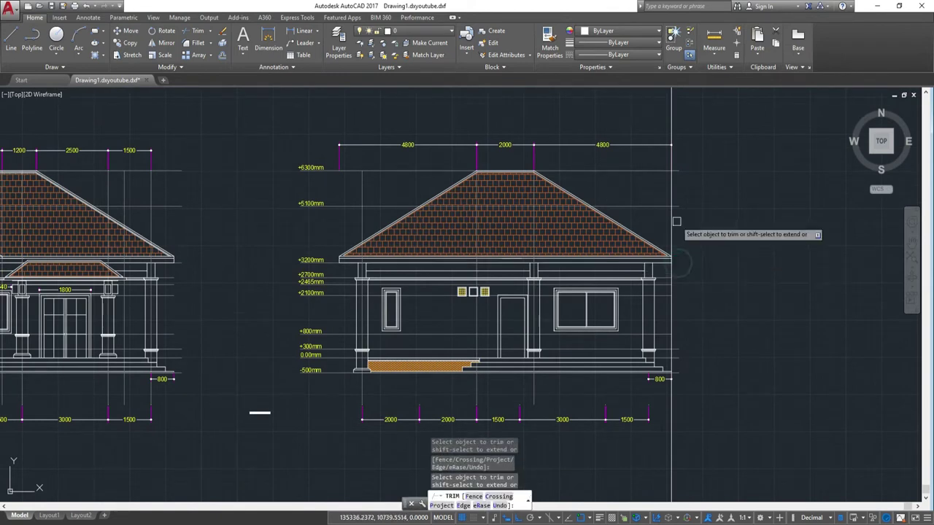
scroll(697, 263, "down", 2)
scroll(709, 316, "up", 4)
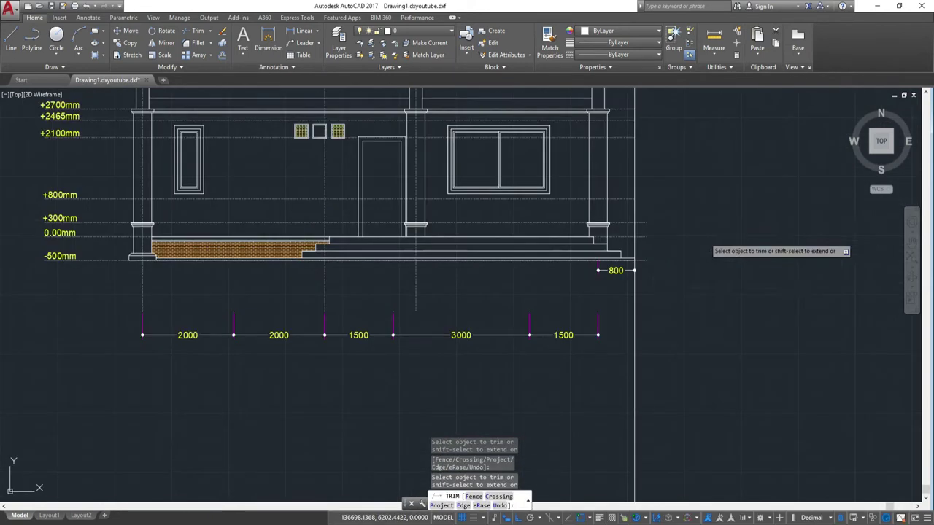
left_click(658, 284)
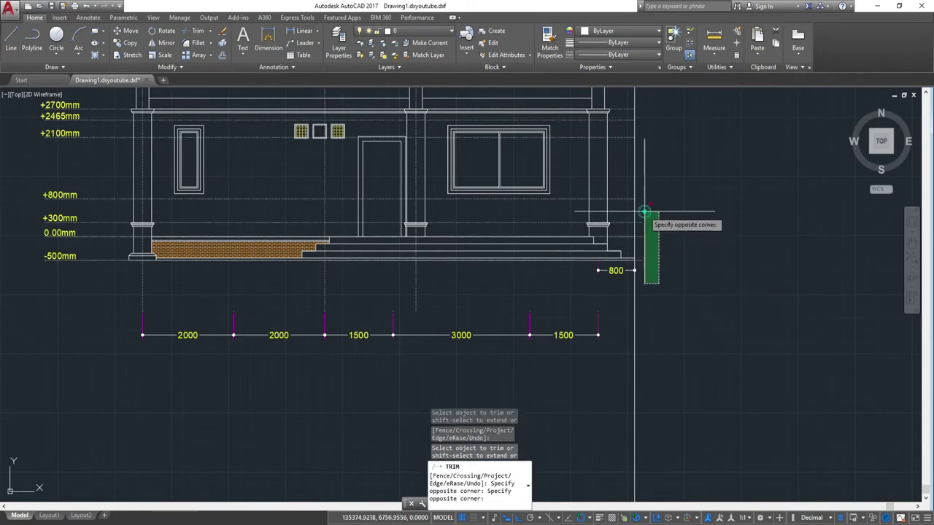
key("Escape")
scroll(655, 249, "up", 4)
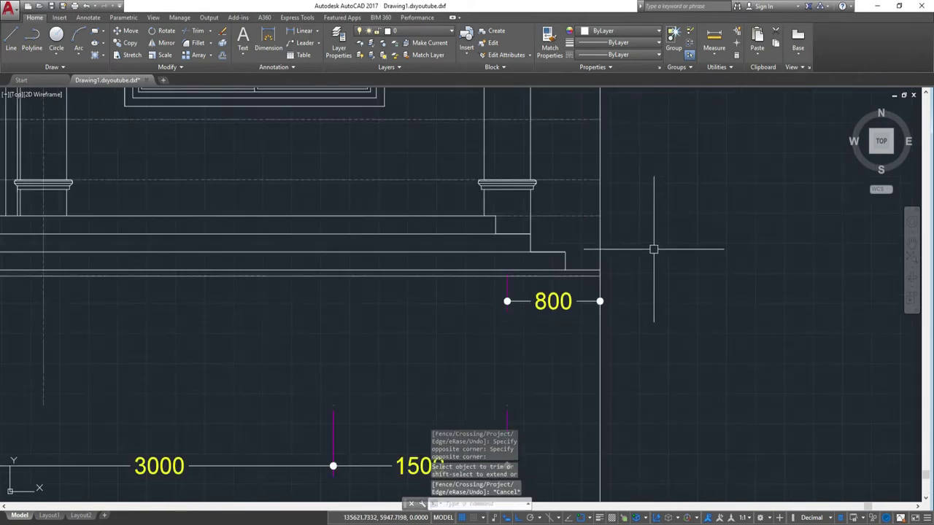
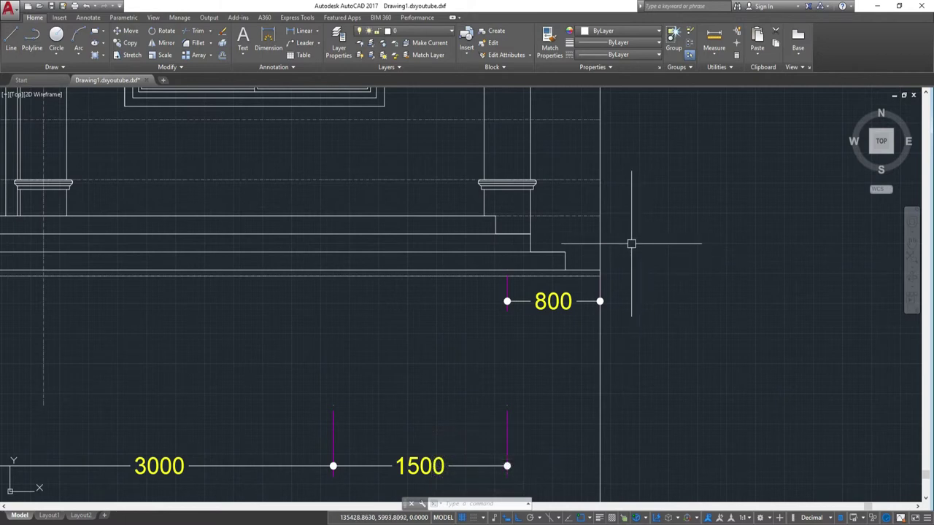
- Turn off the GL layer with LAYOFF by picking its horizontal ground line
scroll(636, 271, "down", 8)
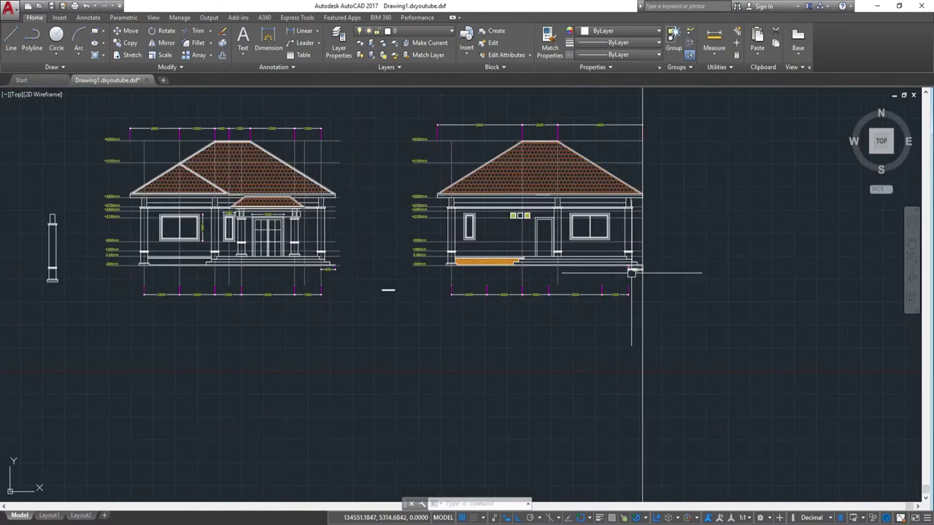
scroll(640, 265, "up", 3)
scroll(632, 246, "up", 2)
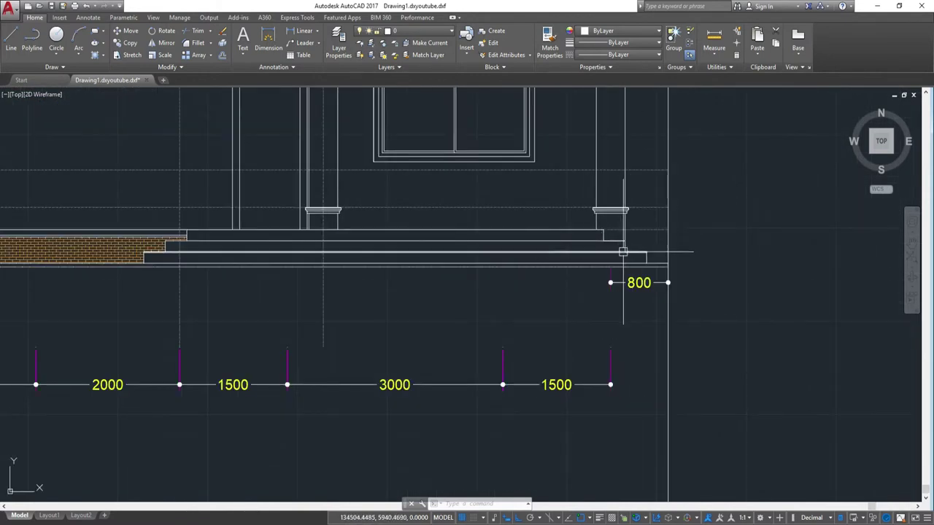
scroll(703, 310, "down", 5)
scroll(714, 322, "up", 1)
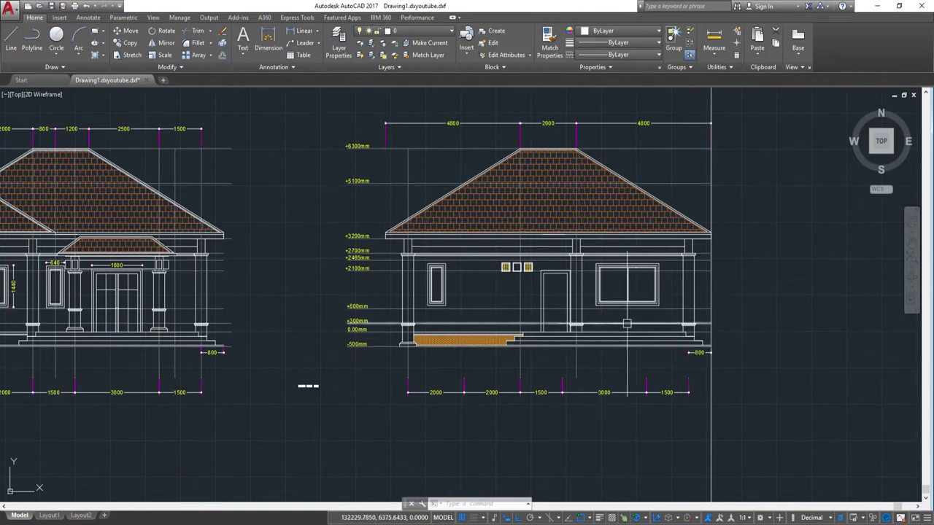
scroll(605, 343, "up", 2)
scroll(589, 343, "up", 2)
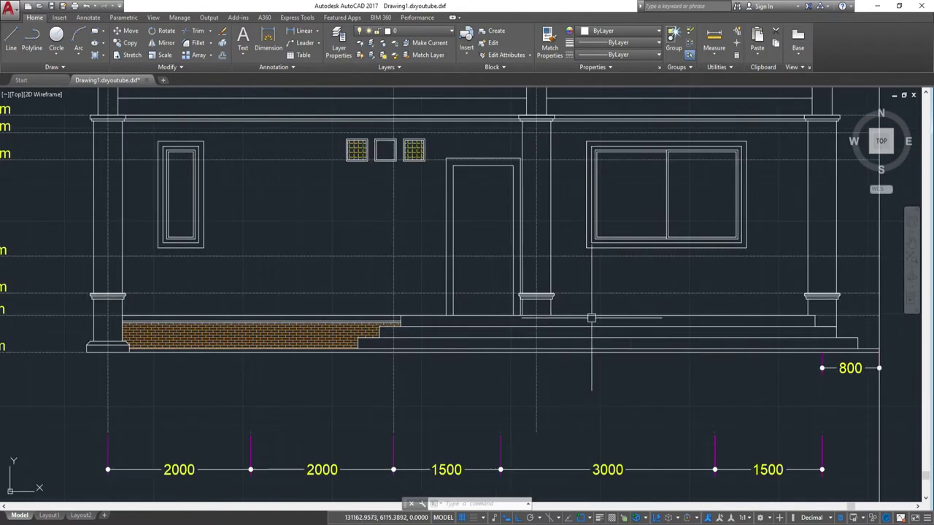
scroll(688, 271, "down", 2)
middle_click_drag(688, 270, 635, 321)
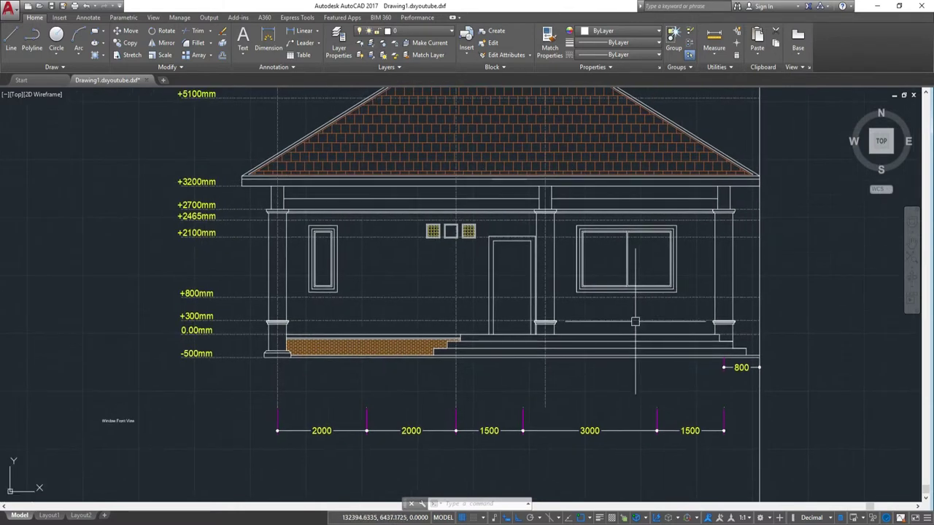
scroll(635, 321, "up", 2)
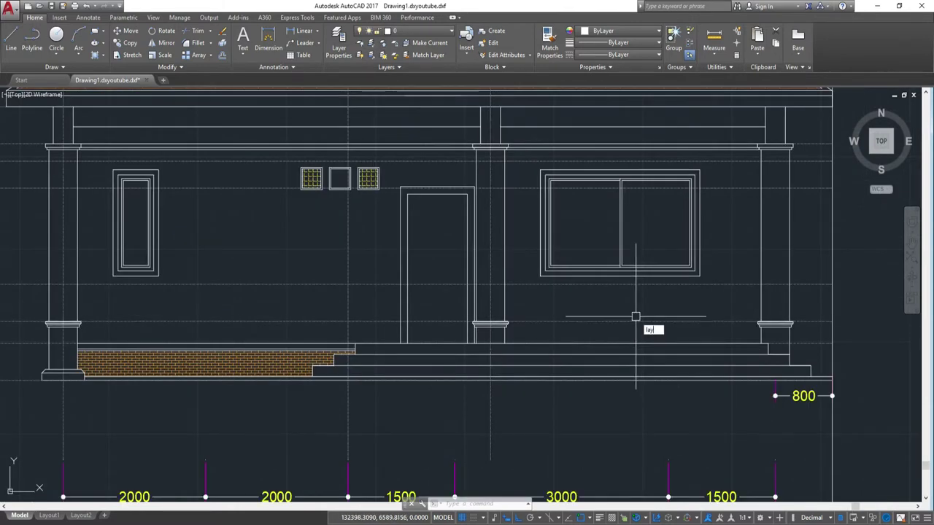
type("o")
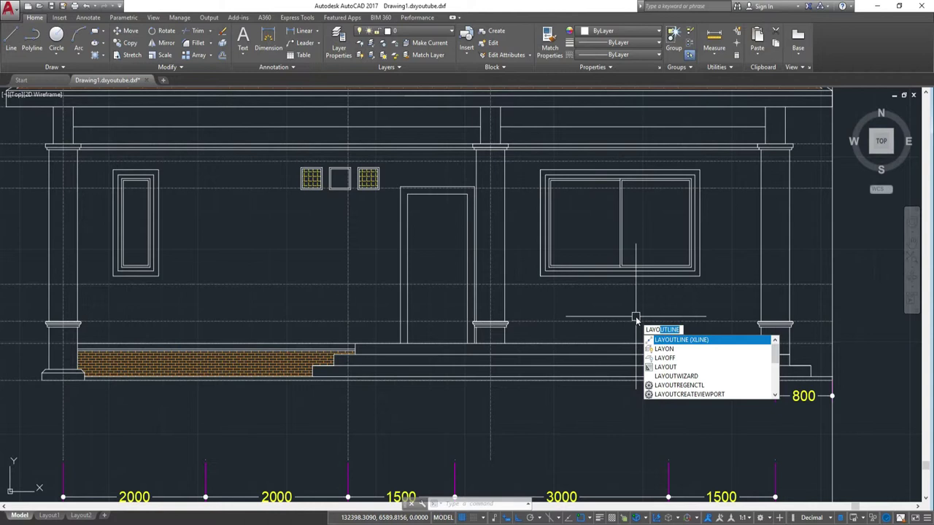
type("ff")
key("Return")
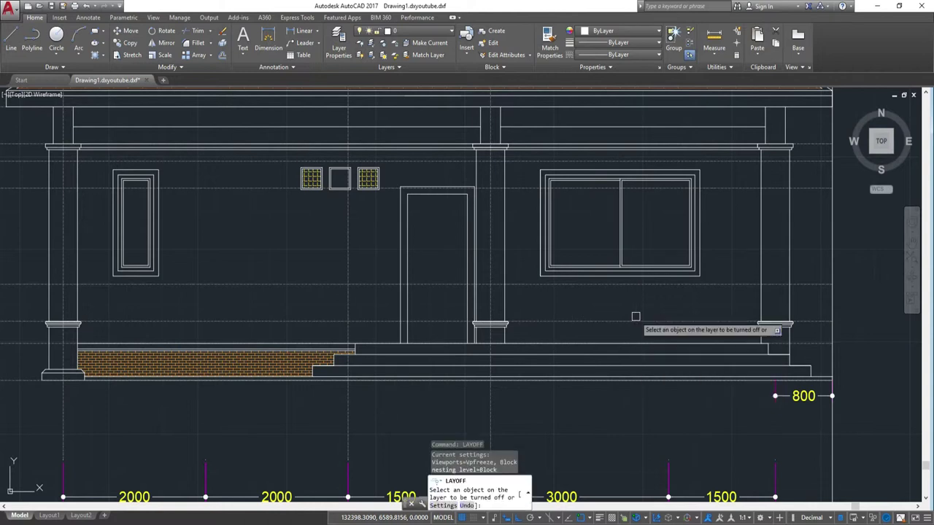
left_click(655, 287)
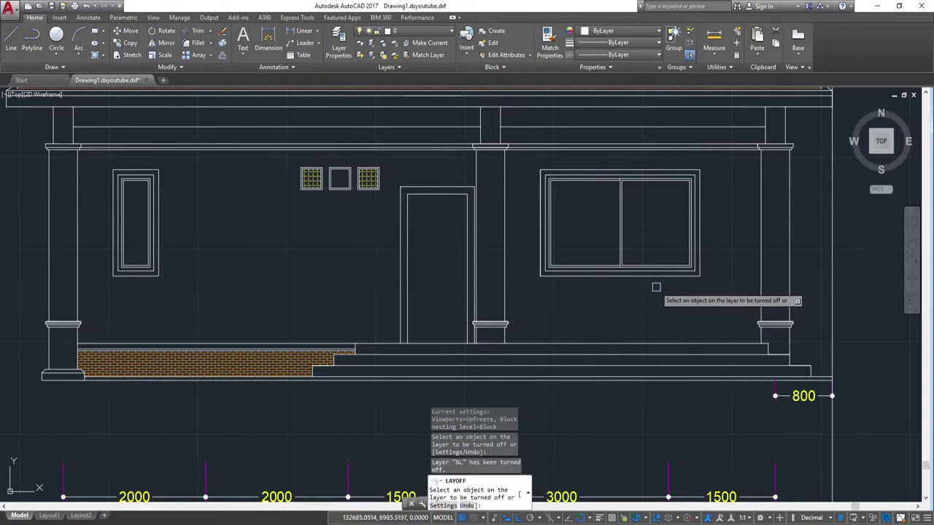
key("Escape")
scroll(569, 248, "down", 2)
scroll(550, 246, "up", 4)
scroll(479, 378, "up", 2)
scroll(479, 377, "down", 2)
scroll(460, 213, "up", 2)
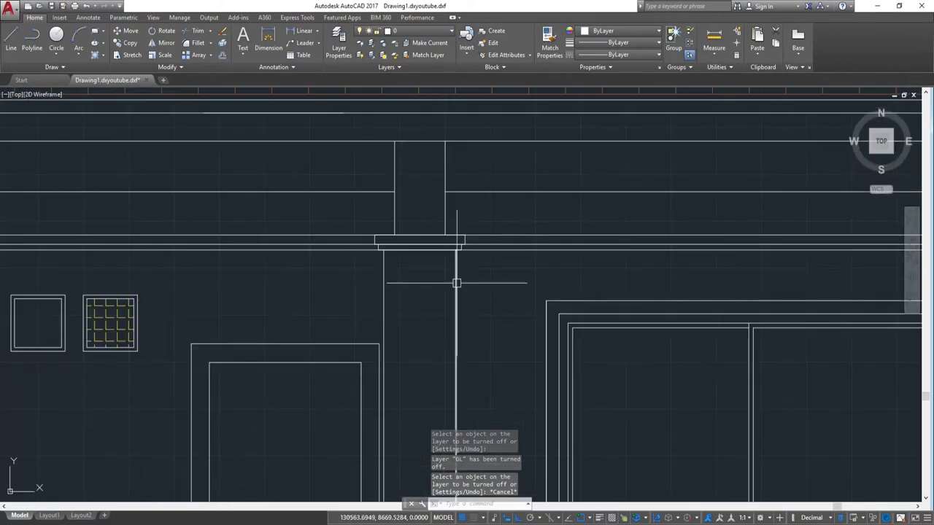
- Erase the seven stray lines and the two vertical column lines
left_click(358, 221)
left_click(472, 272)
type("E")
key("Return")
left_click(478, 302)
left_click(352, 286)
type("e")
key("Return")
- Erase the 17 middle pedestal lines and the right column's base lines
scroll(368, 292, "down", 2)
mouse_move(500, 342)
middle_mouse_down()
mouse_move(405, 216)
mouse_move(400, 350)
middle_mouse_up()
scroll(277, 355, "up", 2)
middle_click_drag(277, 355, 380, 309)
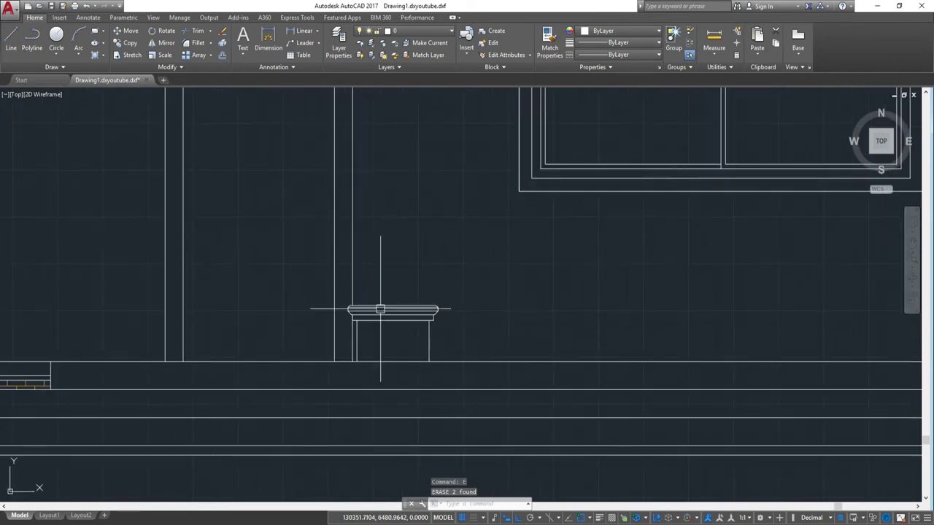
left_click(344, 281)
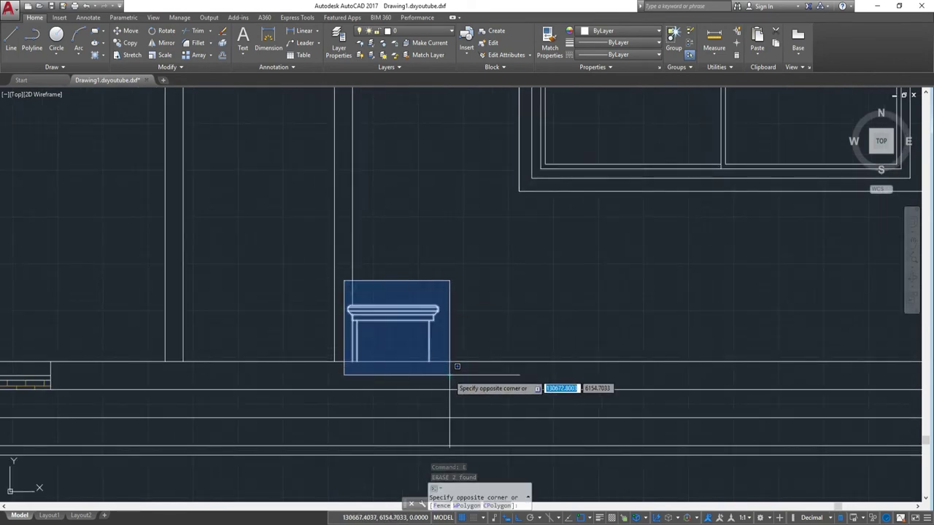
left_click(451, 371)
key("Return")
scroll(478, 359, "down", 3)
middle_click_drag(621, 338, 409, 350)
scroll(409, 350, "up", 3)
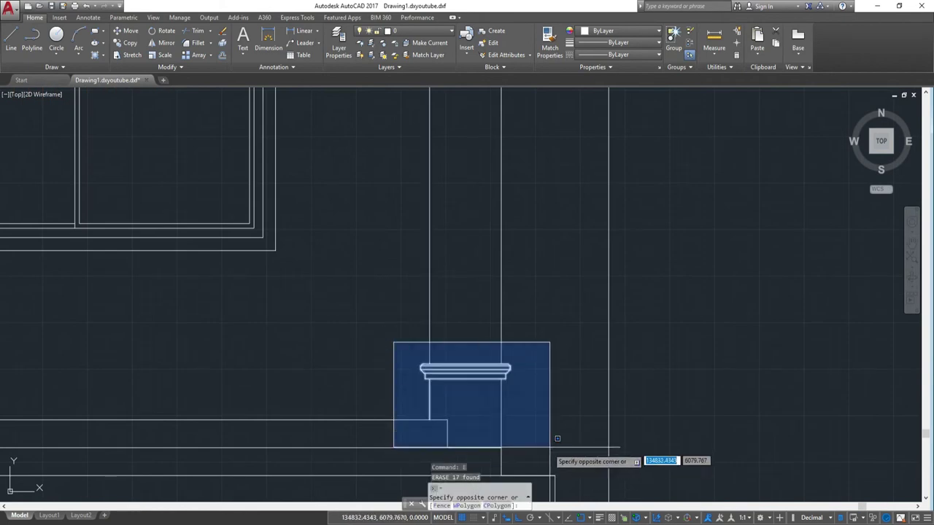
left_click(546, 459)
key("Return")
- Erase the two remaining column lines and the nine leftover band lines
scroll(531, 379, "down", 2)
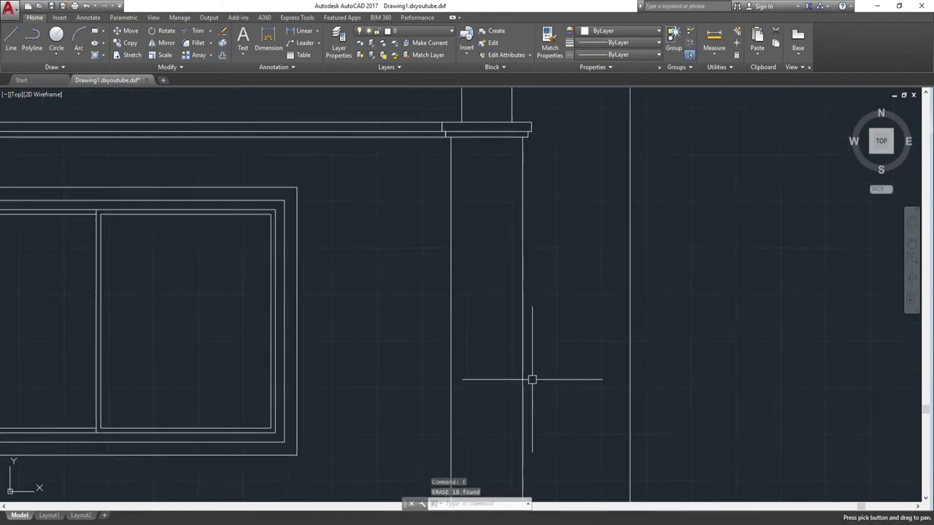
scroll(569, 411, "up", 2)
left_click(394, 316)
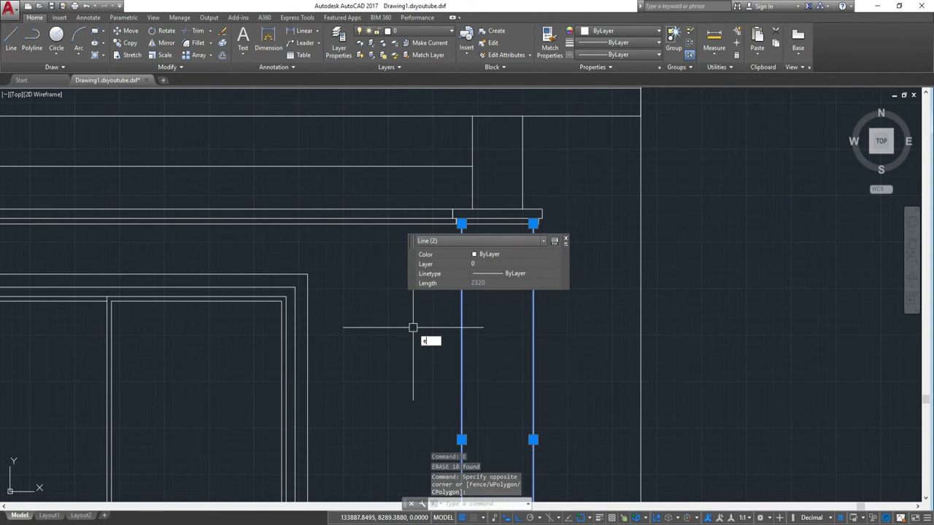
key("Return")
left_click(419, 190)
left_click(554, 255)
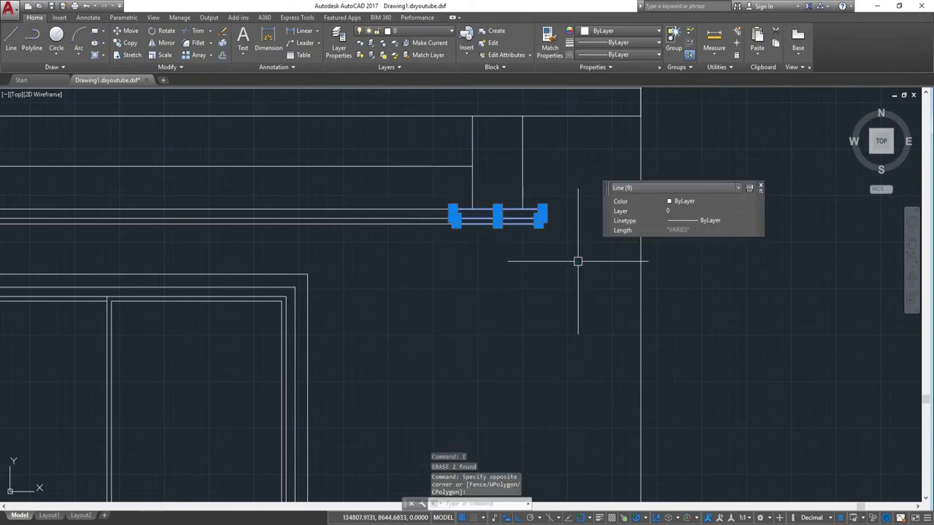
key("Return")
scroll(577, 267, "down", 3)
scroll(562, 350, "down", 2)
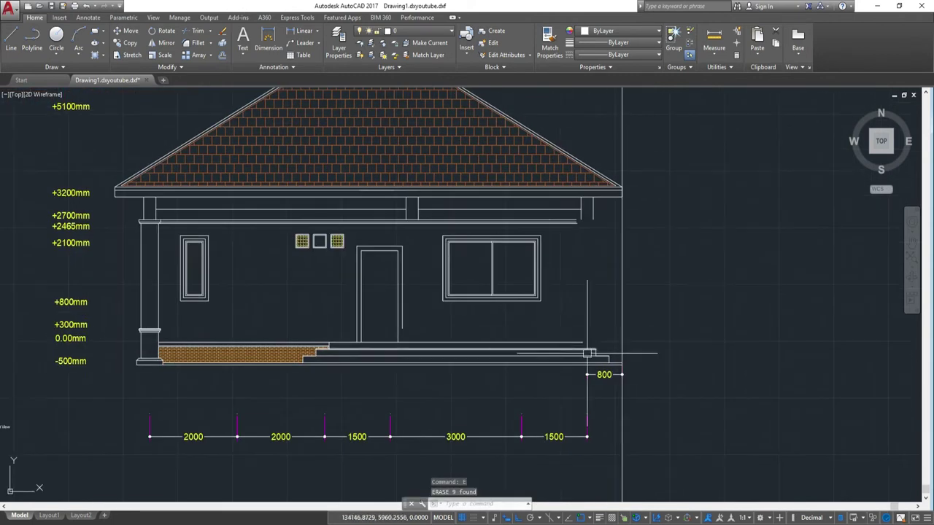
- Select the short vertical step-edge lines at the end of the brick plinth
scroll(369, 308, "up", 2)
scroll(368, 308, "up", 4)
scroll(483, 313, "up", 3)
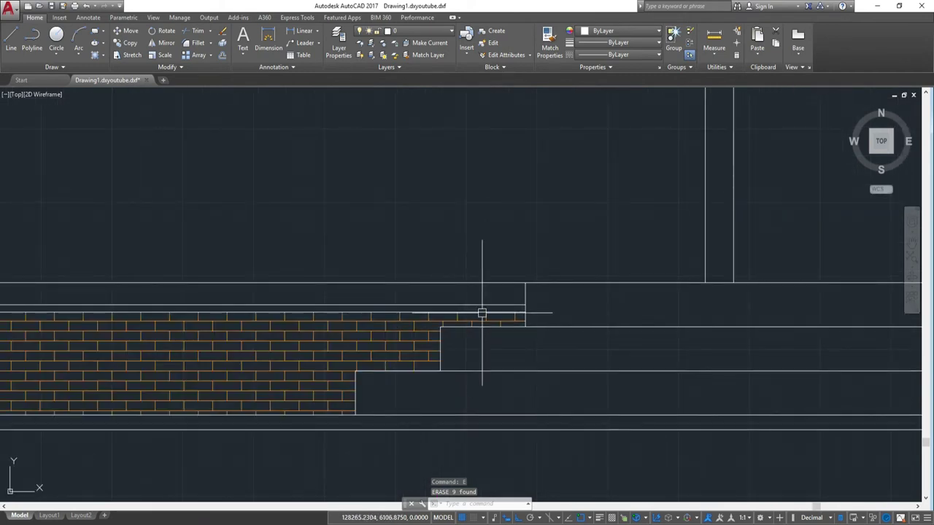
left_click(526, 295)
scroll(438, 275, "up", 3)
middle_click_drag(453, 340, 482, 276)
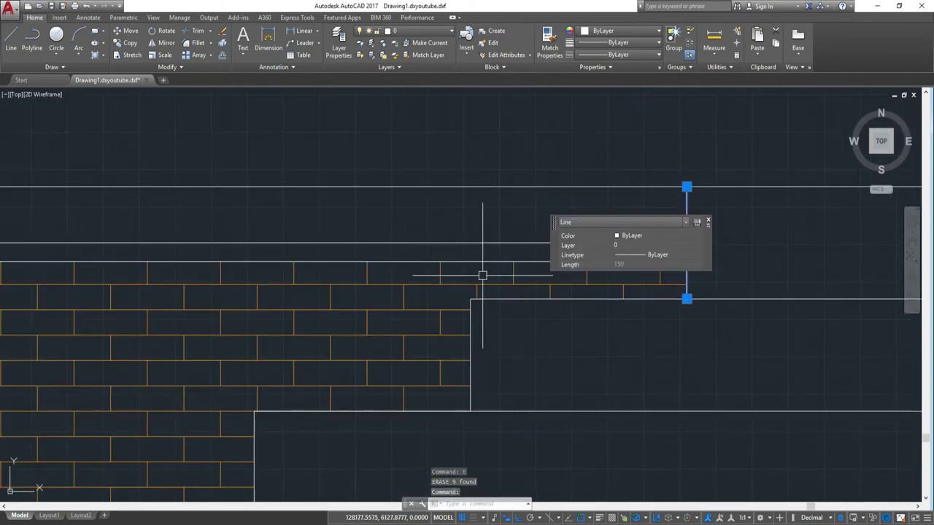
left_click(469, 351)
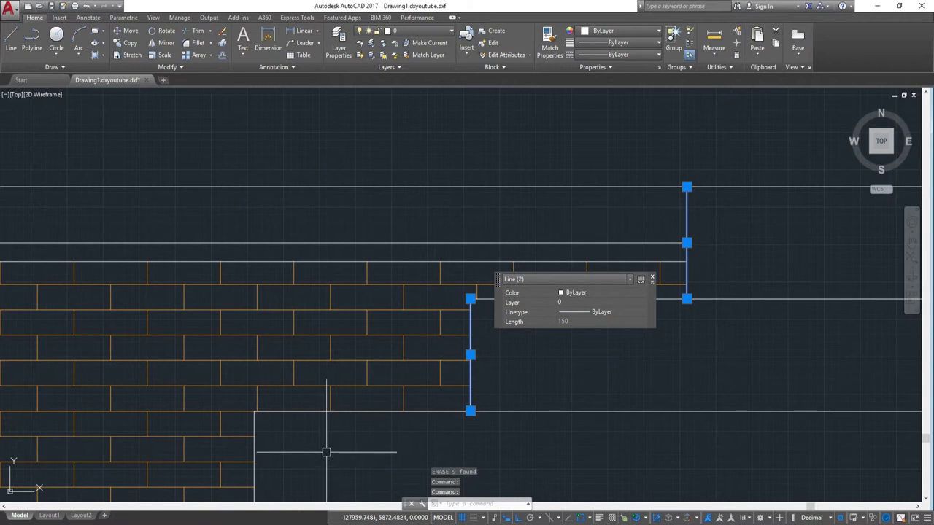
scroll(484, 437, "down", 4)
middle_click_drag(662, 431, 433, 394)
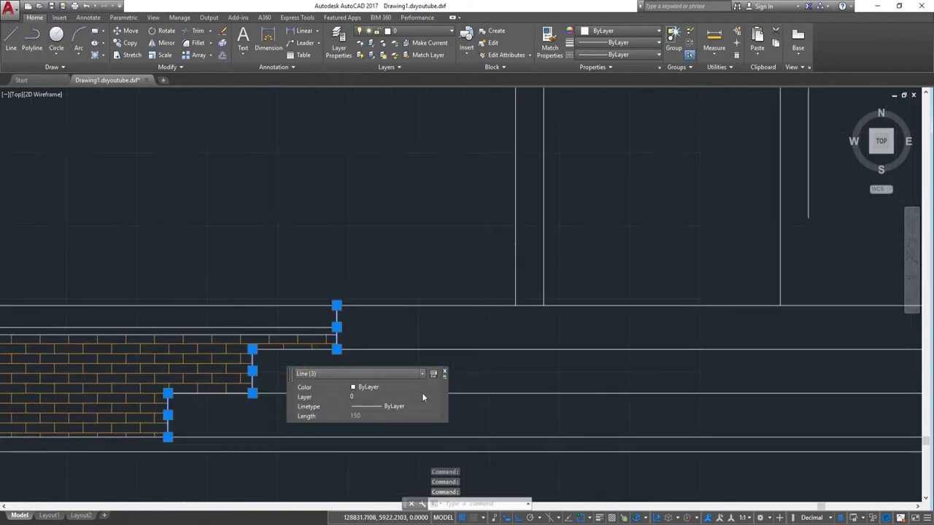
middle_click_drag(547, 336, 428, 355)
scroll(539, 342, "down", 1)
scroll(540, 343, "down", 5)
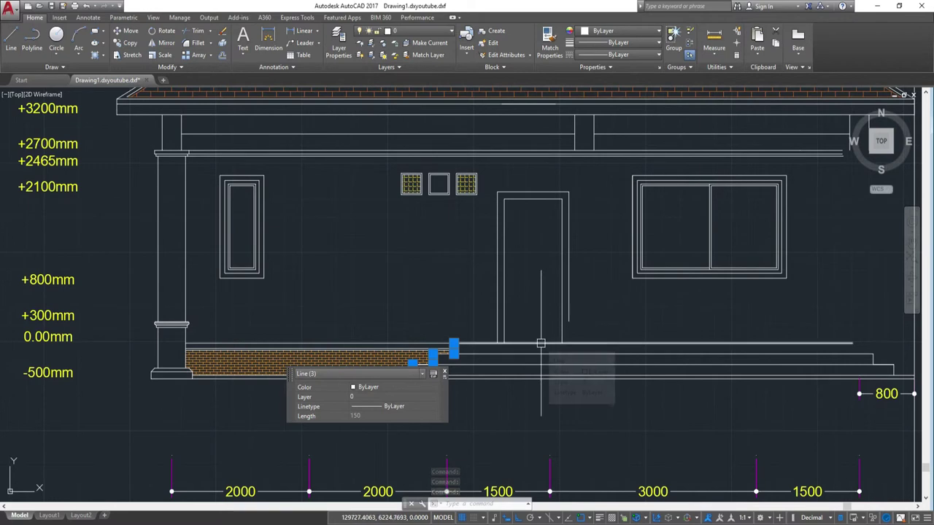
scroll(541, 342, "up", 2)
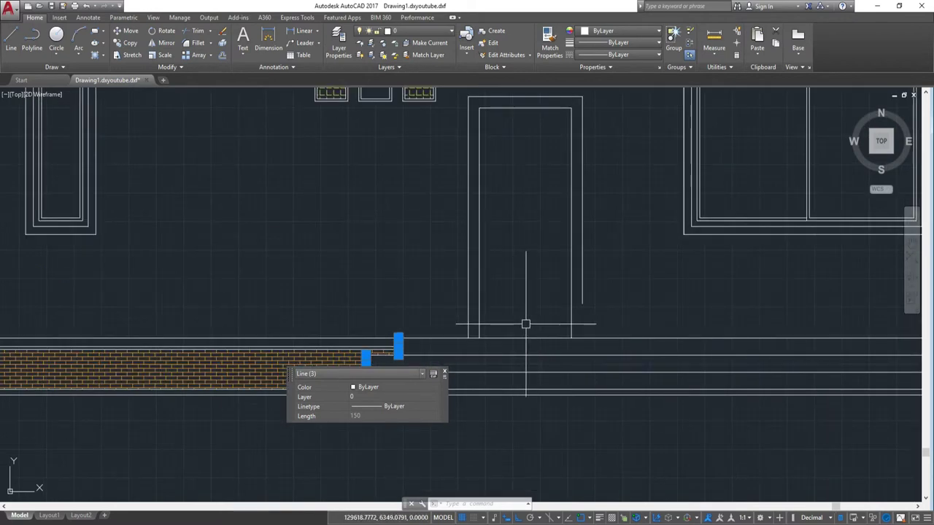
type("mi")
- Start a mirror about a vertical axis, then cancel it
key("Return")
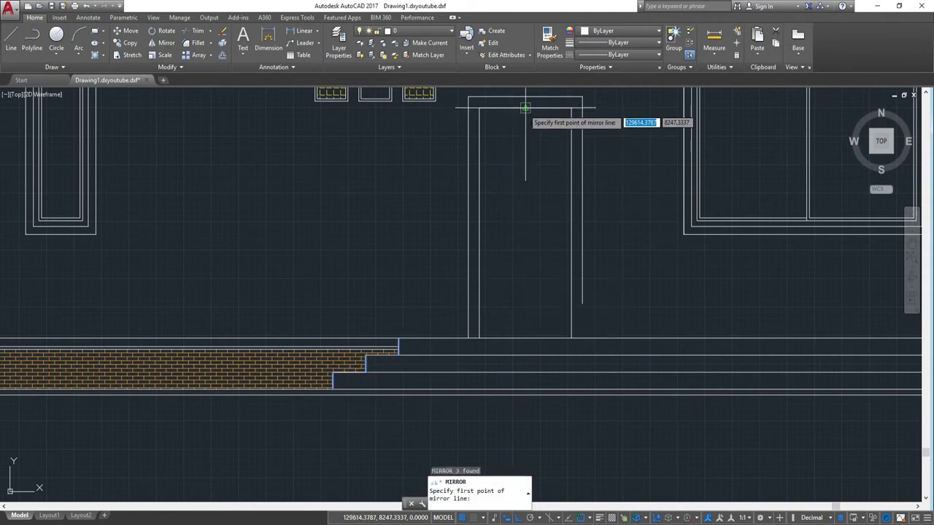
left_click(524, 108)
left_click(524, 337)
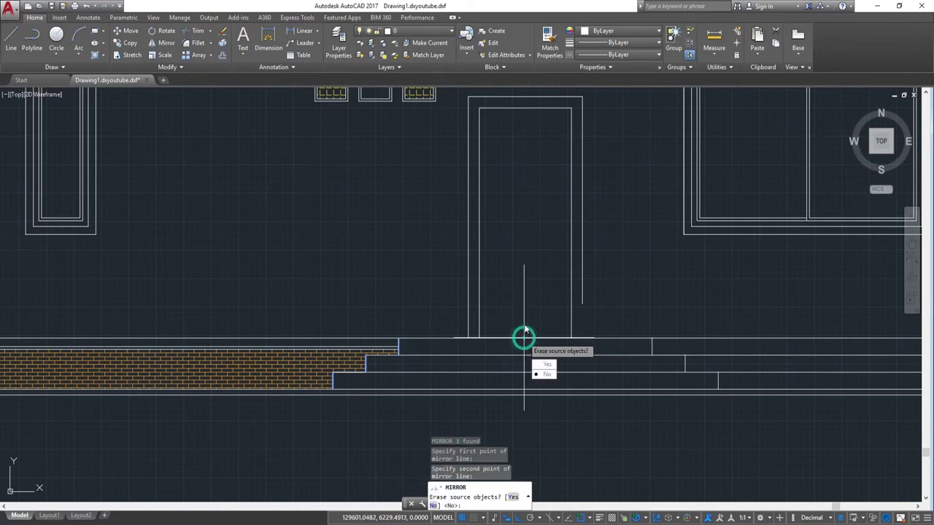
key("Escape")
middle_click_drag(733, 346, 719, 350)
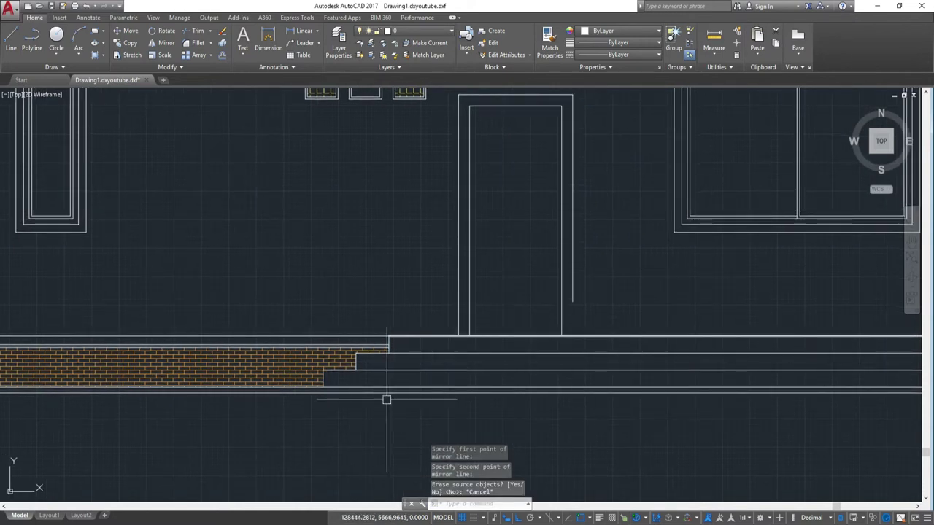
scroll(387, 393, "up", 4)
- Mirror the three step-edge lines about the door's centreline, keeping the originals
left_click(391, 259)
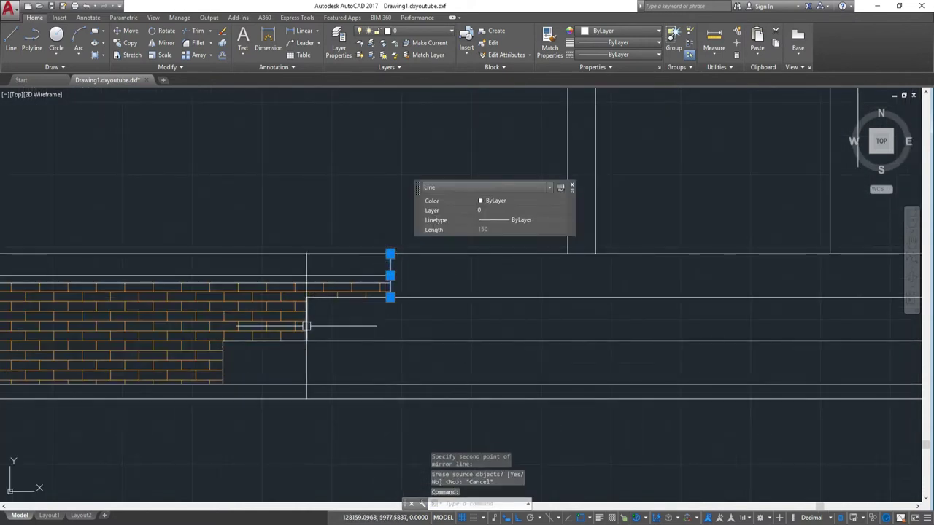
left_click(306, 330)
left_click(223, 362)
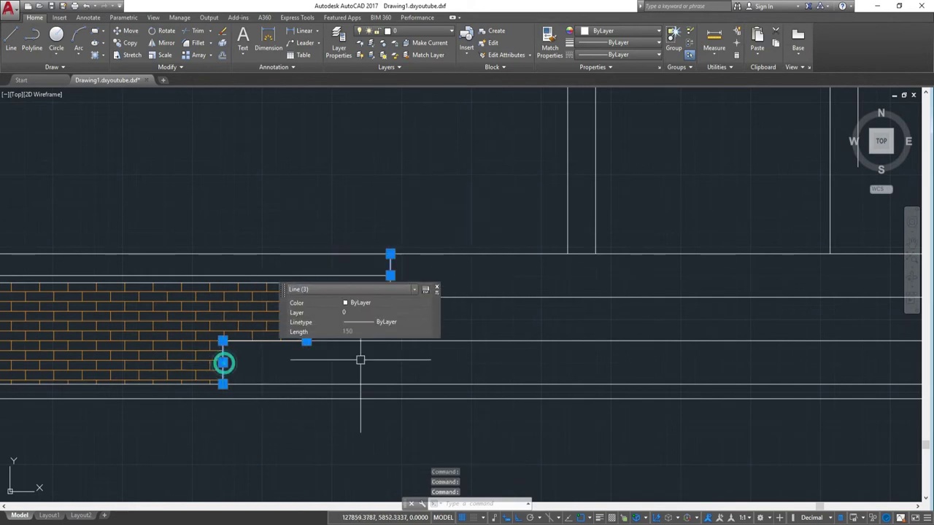
scroll(618, 294, "down", 2)
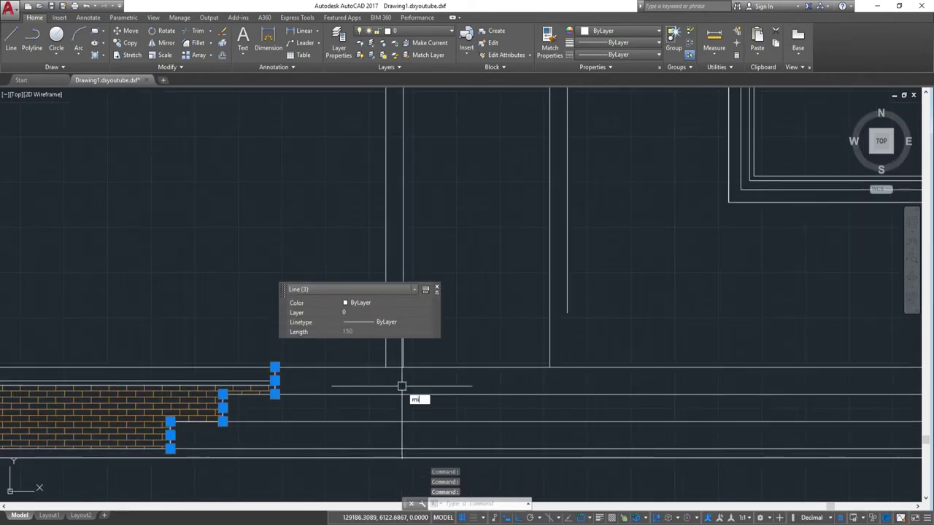
key("Return")
scroll(470, 207, "down", 2)
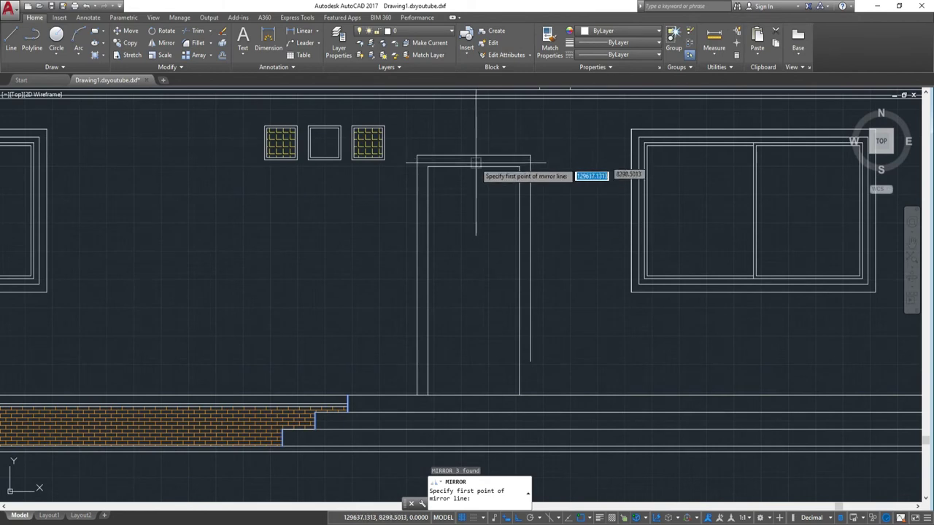
left_click(474, 166)
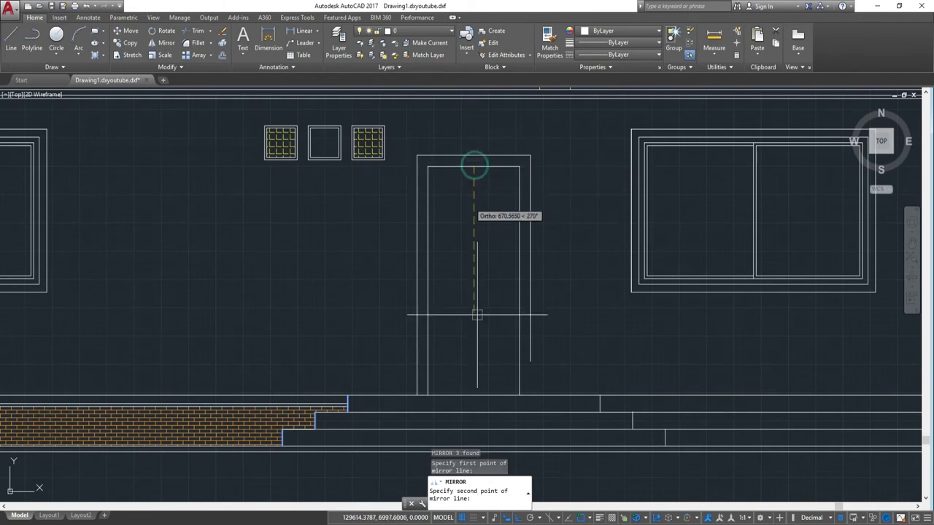
left_click(475, 393)
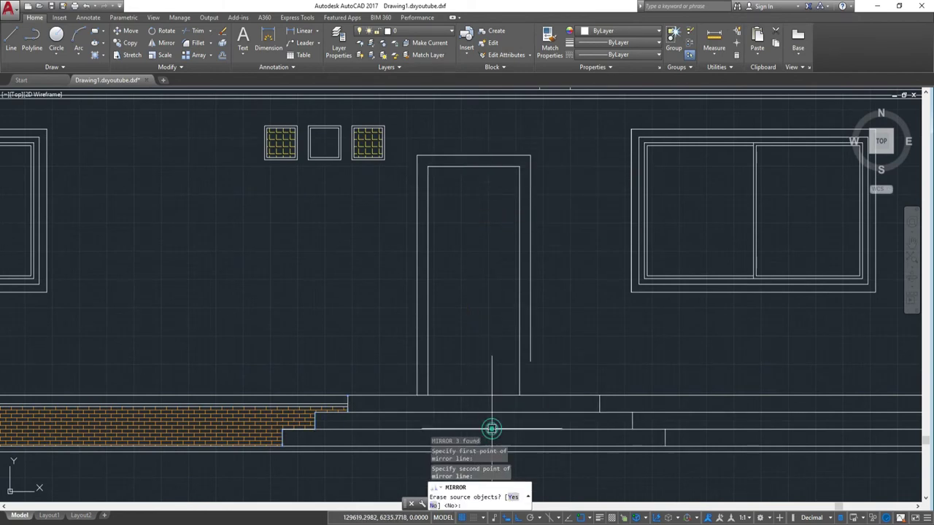
type("N")
key("Return")
middle_click_drag(711, 390, 485, 315)
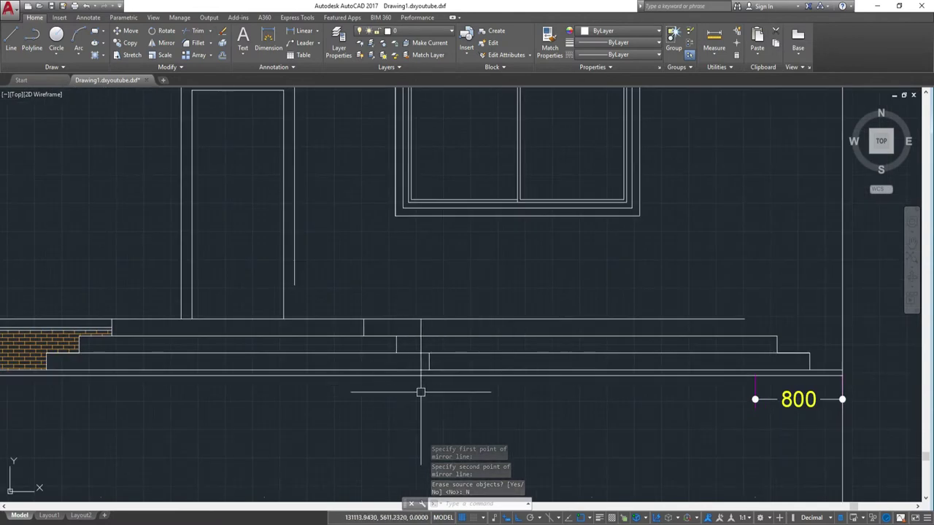
- Trim the mirrored step lines that overshoot their right-hand vertical ends
scroll(510, 392, "up", 2)
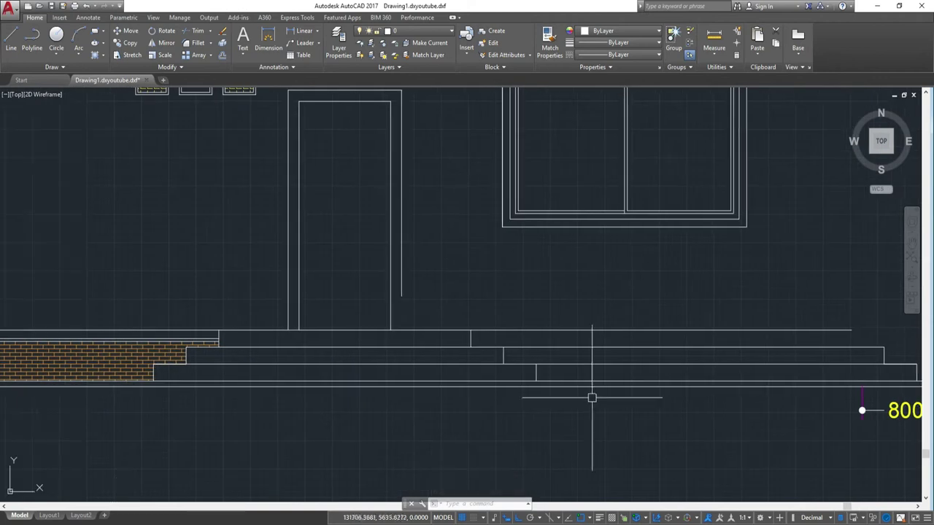
scroll(554, 392, "up", 3)
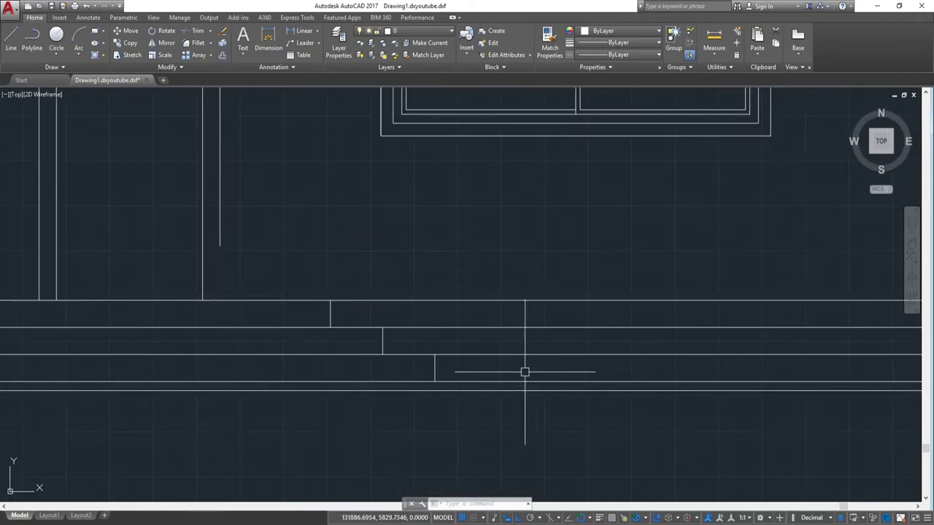
type("TR")
key("Return")
key("Return")
left_click_drag(573, 376, 535, 295)
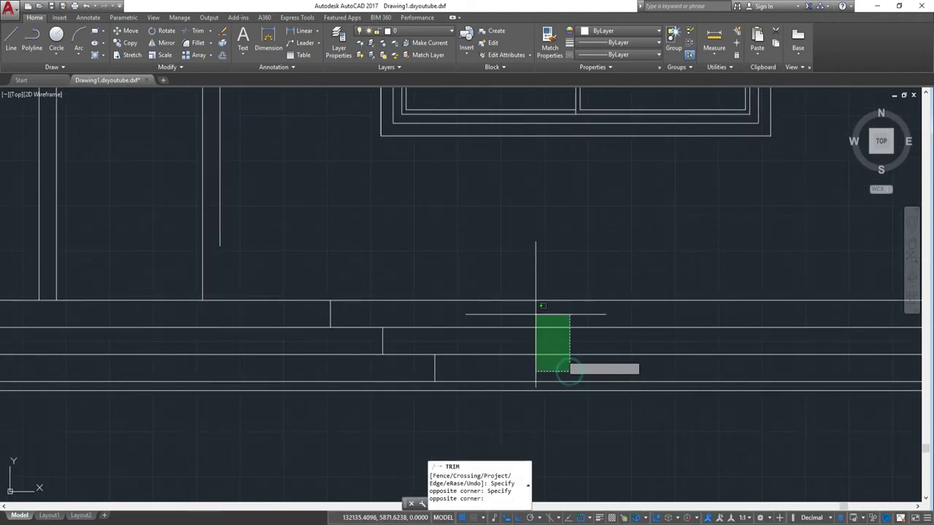
mouse_move(559, 434)
middle_mouse_down()
mouse_move(465, 375)
mouse_move(563, 404)
mouse_move(507, 394)
middle_mouse_up()
scroll(464, 374, "down", 2)
scroll(625, 394, "up", 1)
scroll(431, 389, "down", 1)
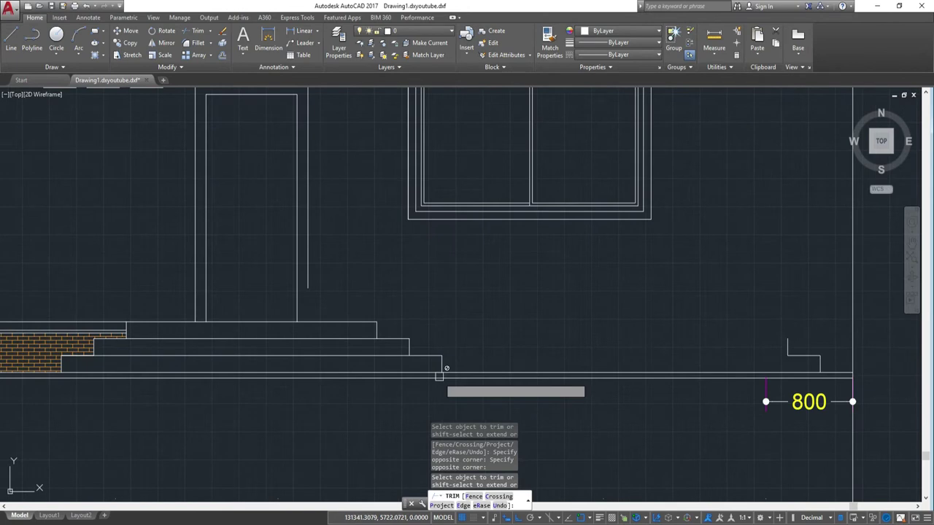
key("Escape")
scroll(423, 352, "up", 2)
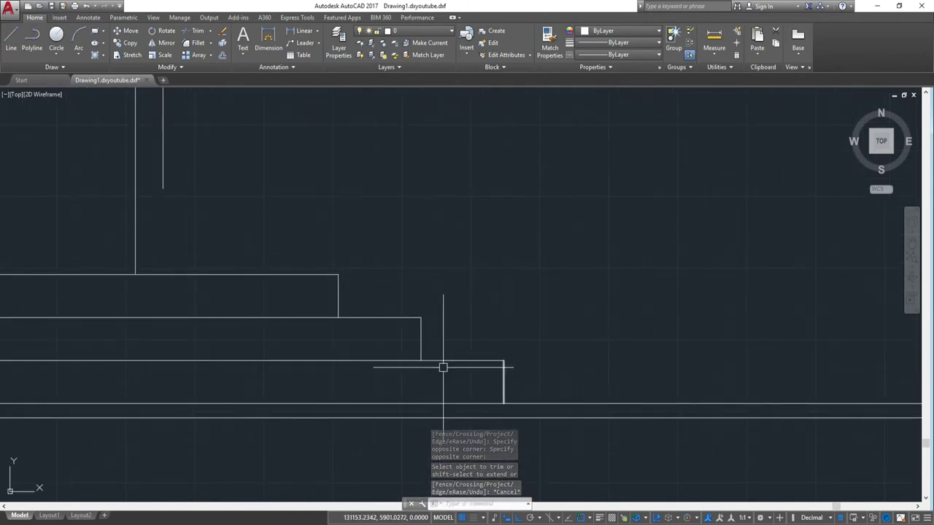
middle_click_drag(601, 384, 500, 329)
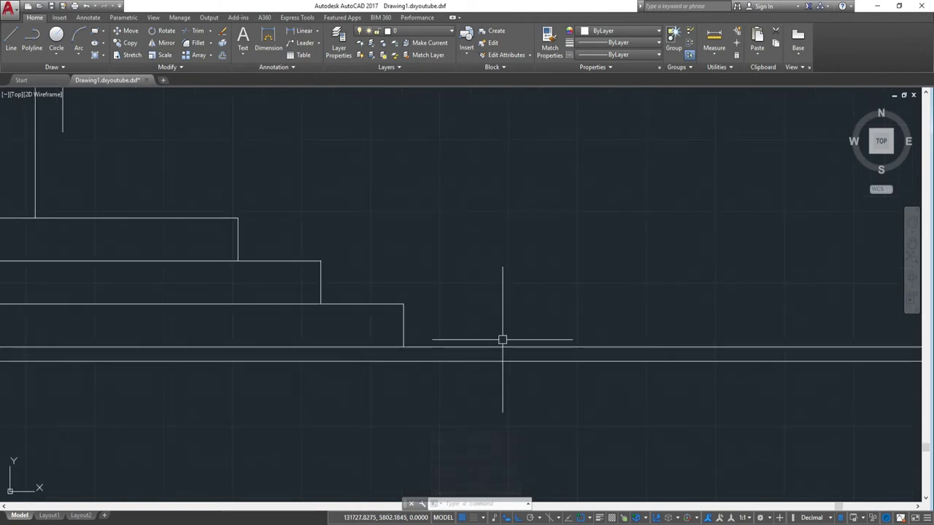
left_click(406, 325)
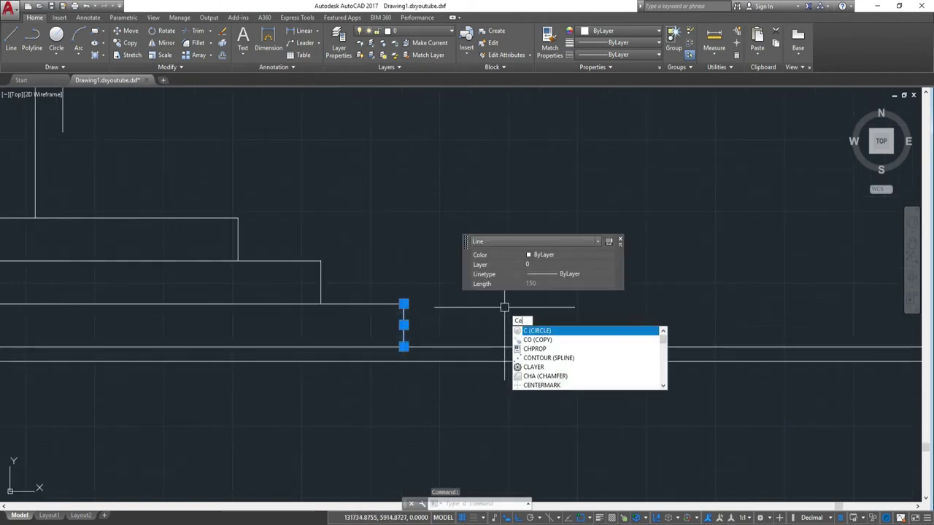
- Copy the short vertical step-end line further to the right
key("Return")
left_click(321, 303)
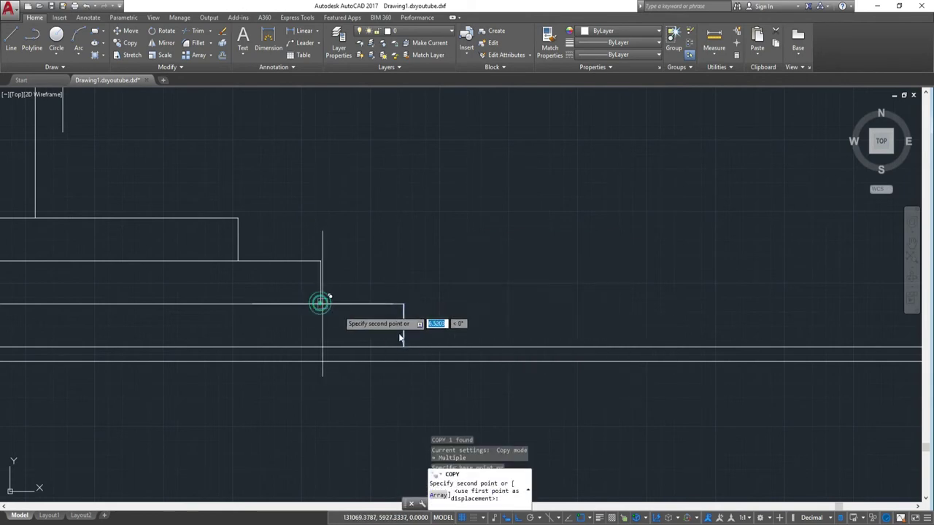
left_click(403, 346)
key("Escape")
left_click(490, 388)
key("Escape")
- Trim the copied vertical line back to the step edge
type("r")
key("Return")
key("Return")
left_click(576, 398)
left_click(428, 387)
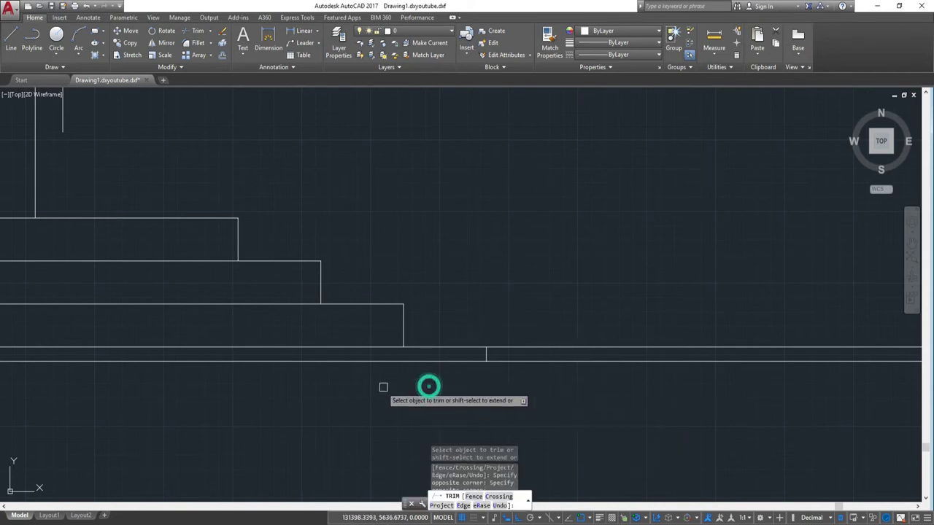
middle_click_drag(428, 387, 608, 398)
key("Escape")
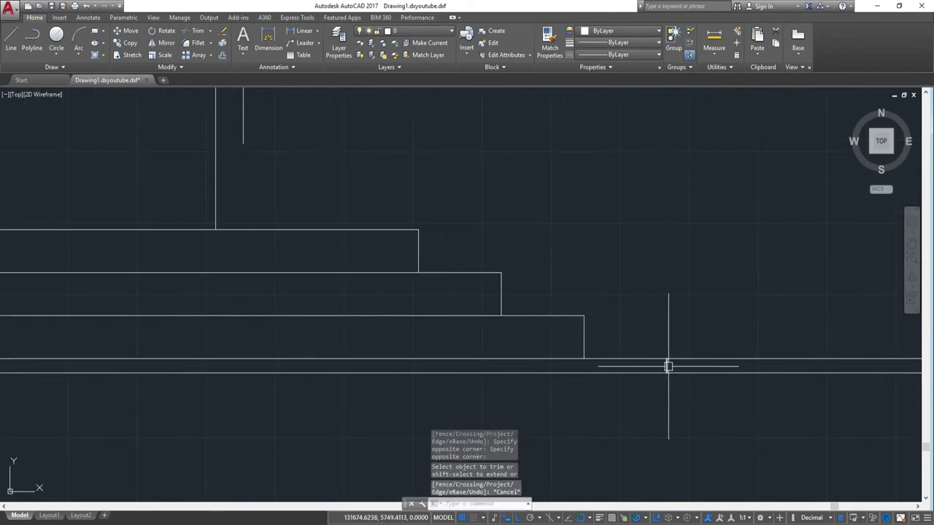
scroll(474, 357, "down", 3)
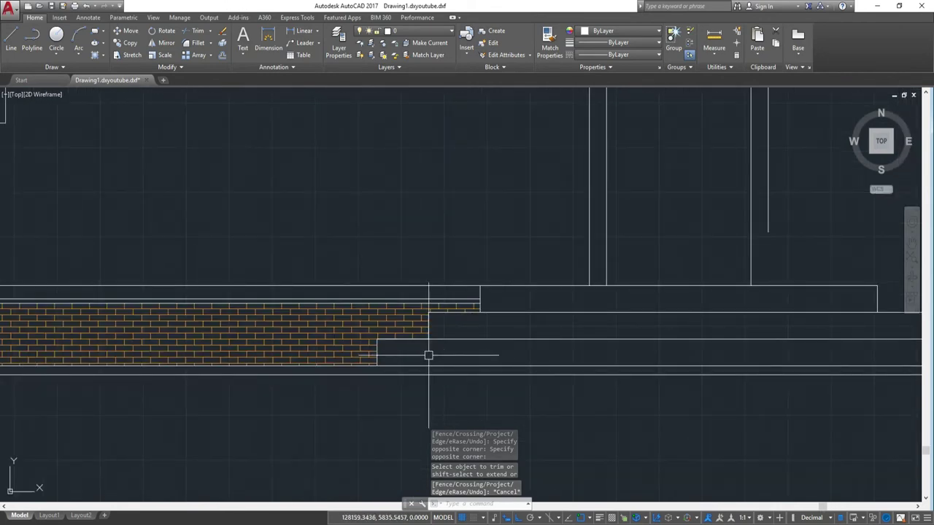
scroll(494, 362, "up", 1)
scroll(499, 357, "up", 1)
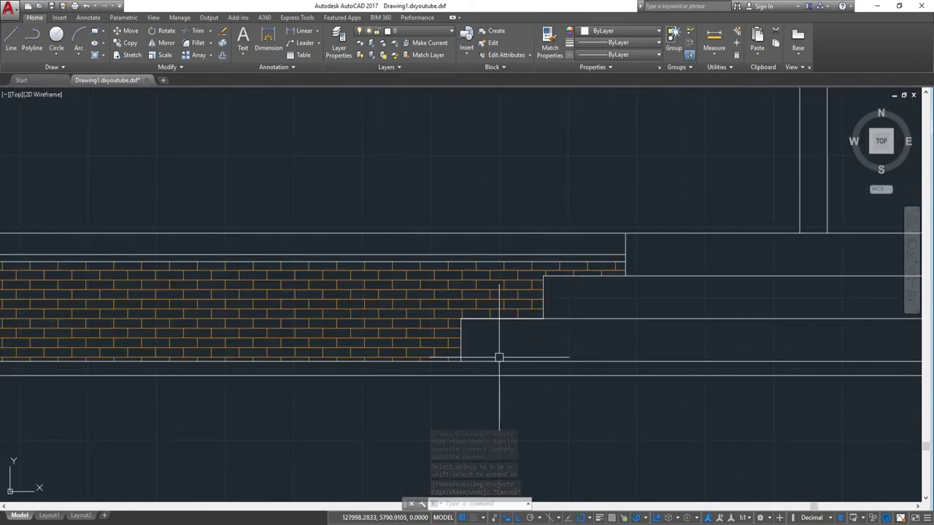
scroll(556, 385, "down", 3)
scroll(559, 375, "up", 5)
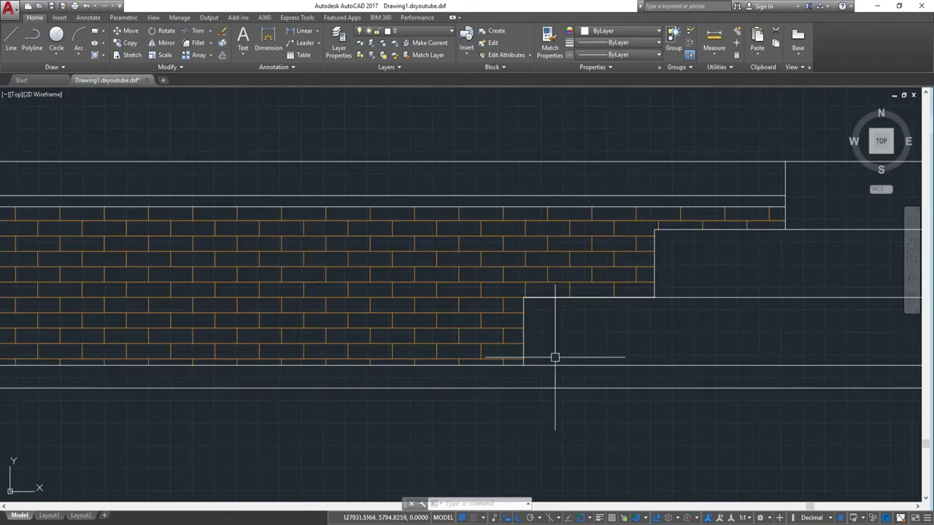
- Draw a line 300 left from the bottom step corner with a short drop, and erase the leftover horizontal line
type("l")
key("Return")
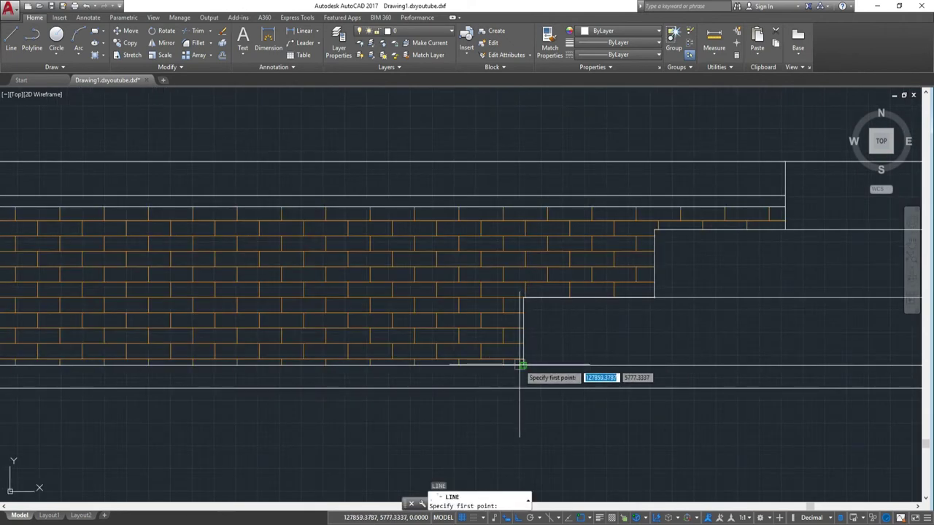
left_click(523, 364)
type("300")
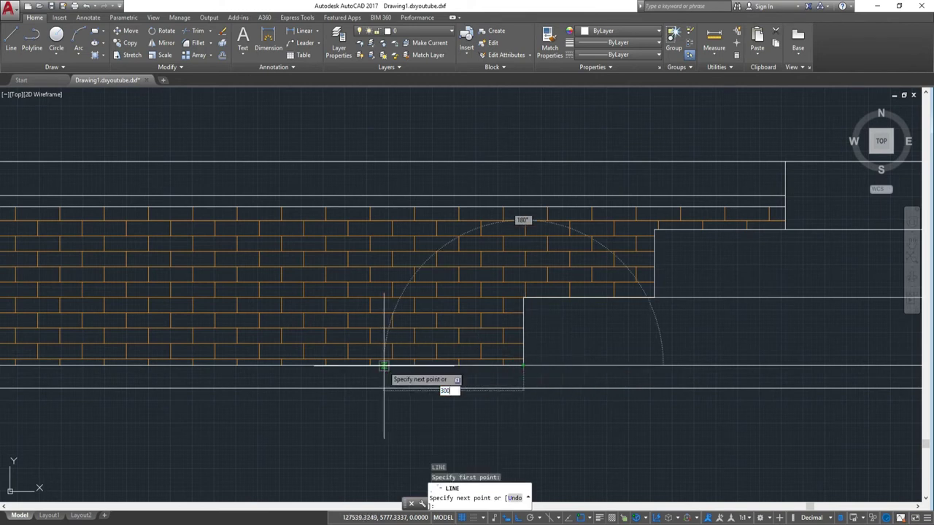
key("Return")
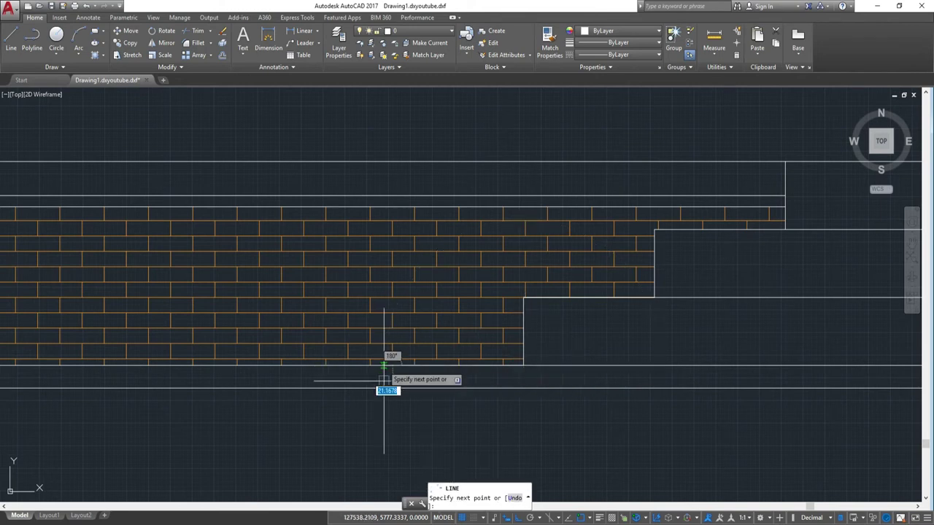
left_click(392, 387)
key("Escape")
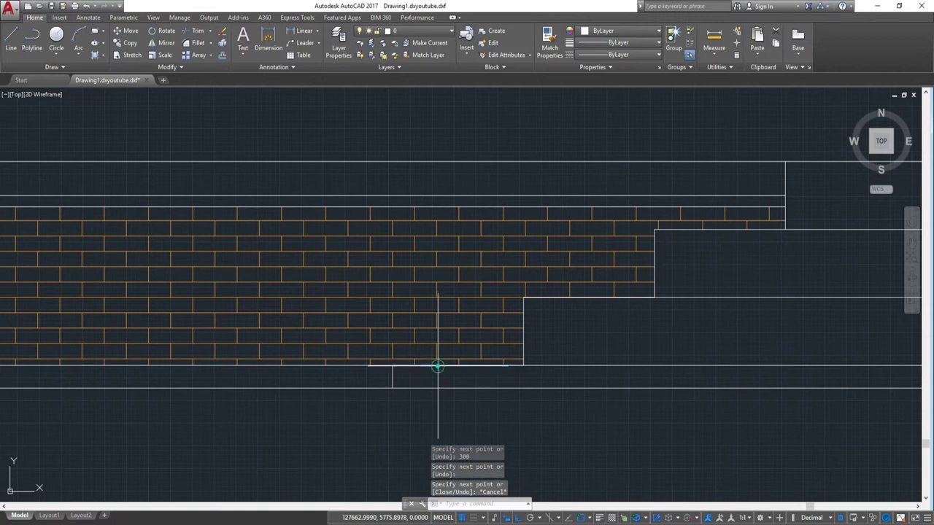
left_click(437, 365)
key("Return")
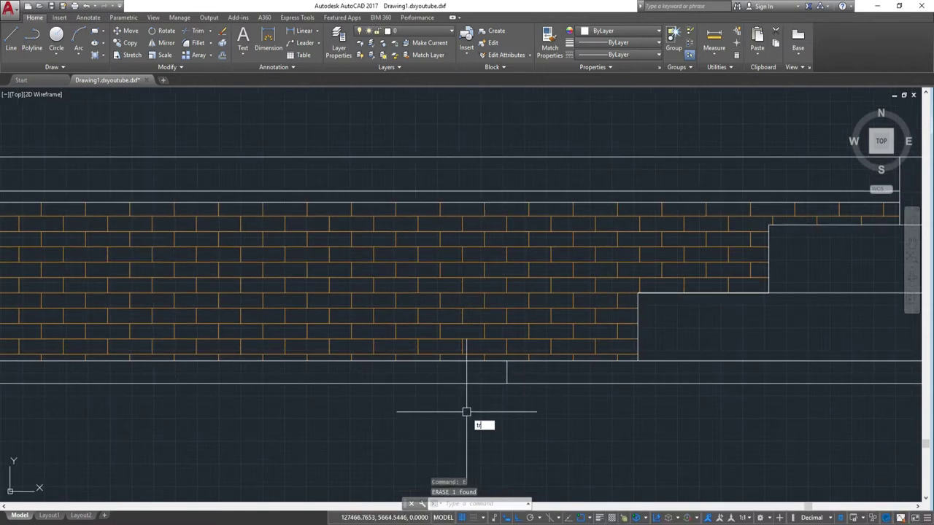
- Inspect the tidied plinth steps up close, clearing the selections
key("Return")
key("Return")
scroll(479, 396, "down", 3)
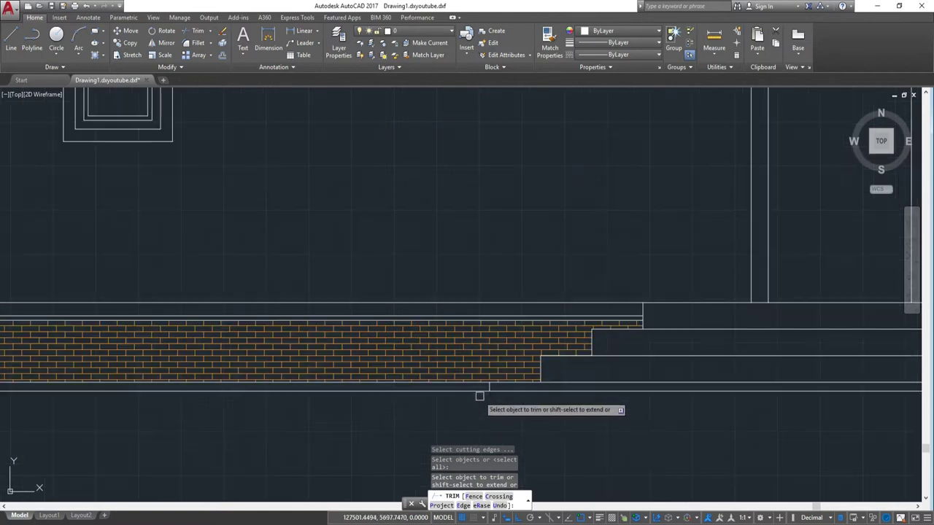
key("Escape")
left_click(488, 358)
scroll(487, 359, "down", 2)
middle_click_drag(487, 358, 640, 420)
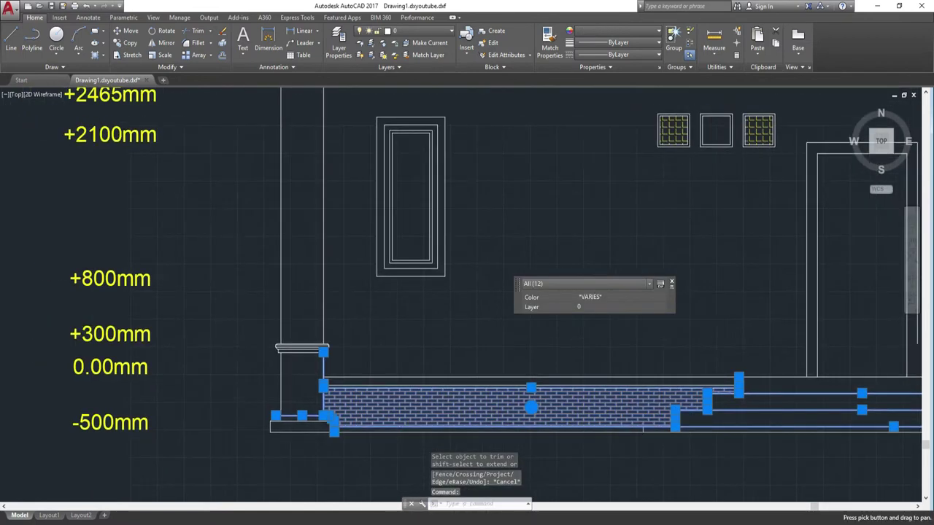
key("Escape")
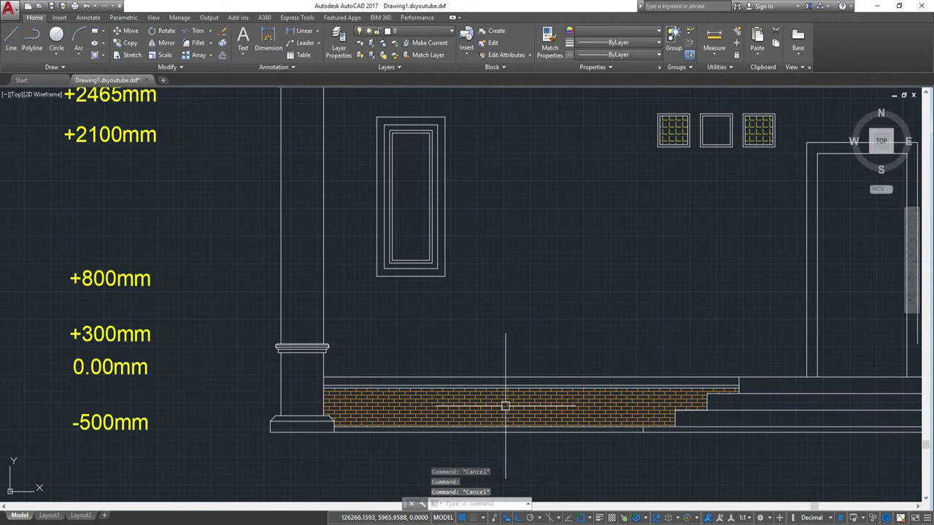
left_click(497, 410)
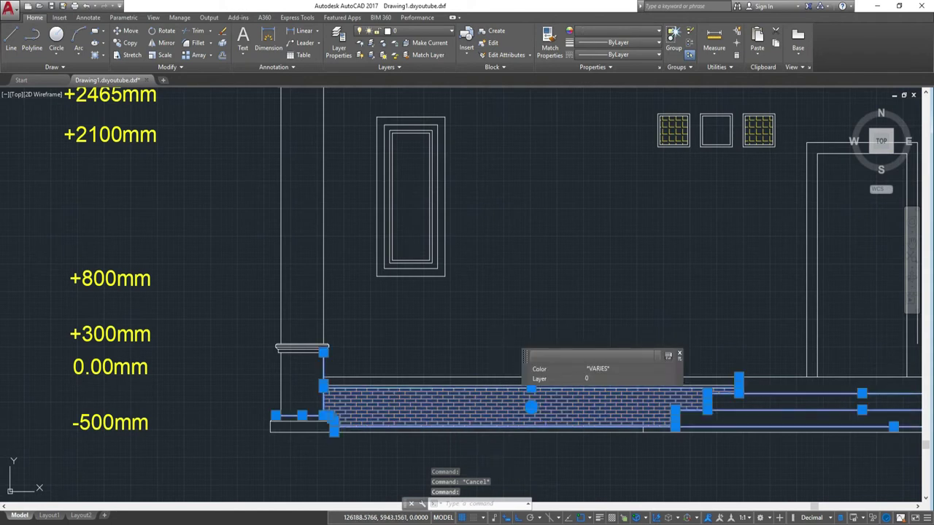
key("Escape")
scroll(681, 439, "up", 2)
middle_click_drag(681, 440, 513, 386)
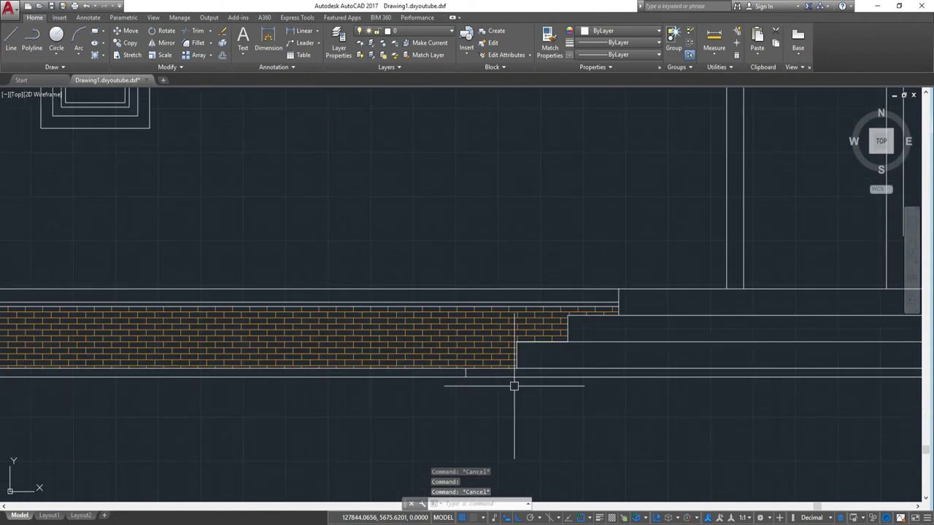
type("lyoff")
key("Return")
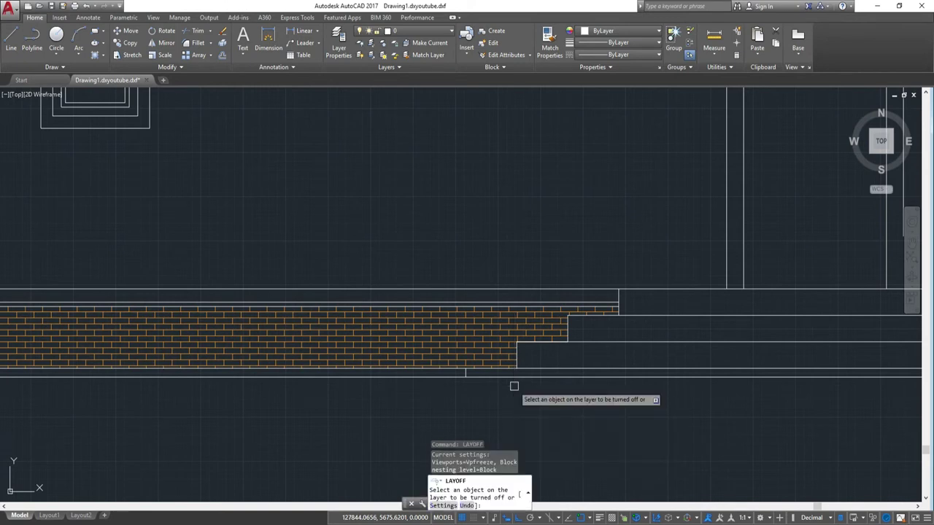
left_click(517, 377)
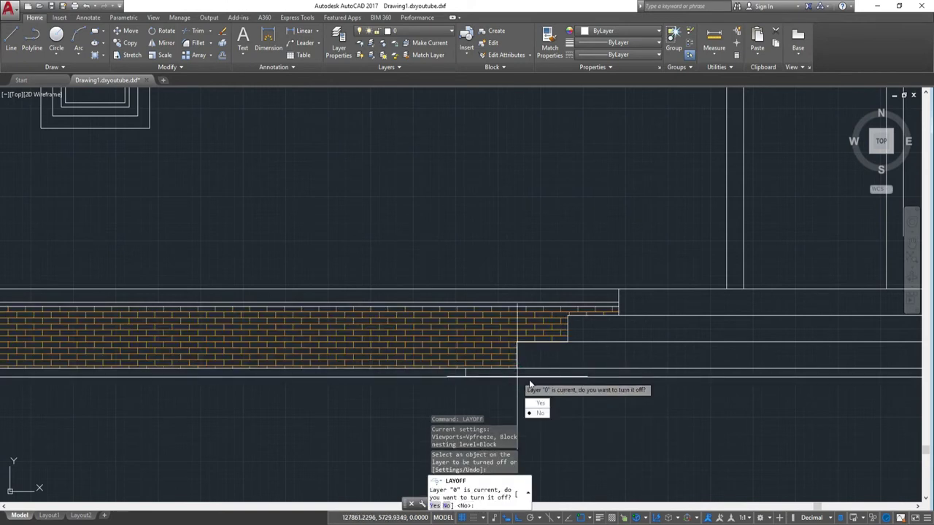
key("Return")
left_click(523, 375)
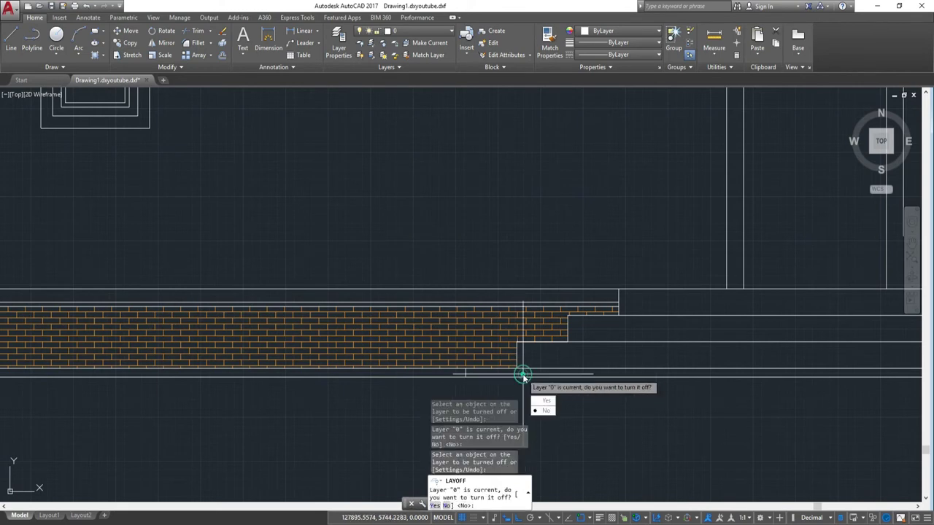
key("Escape")
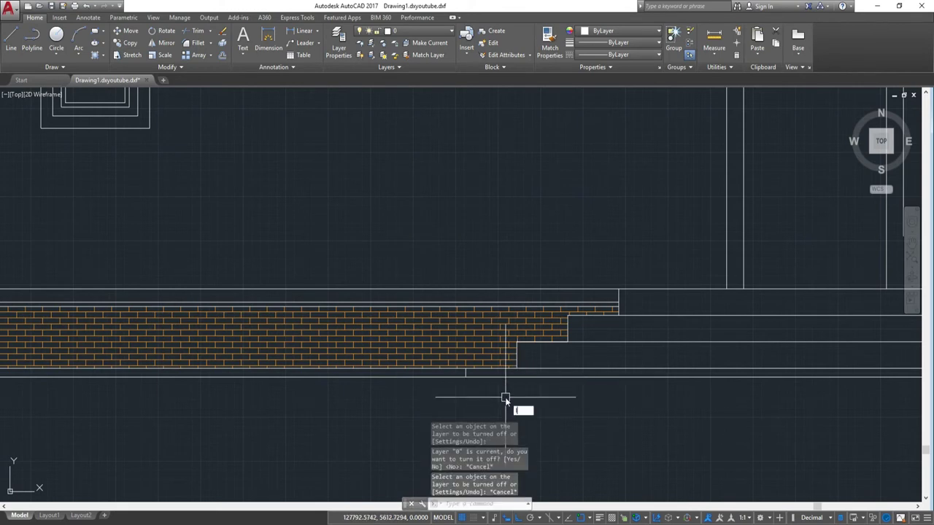
type("LAYOf")
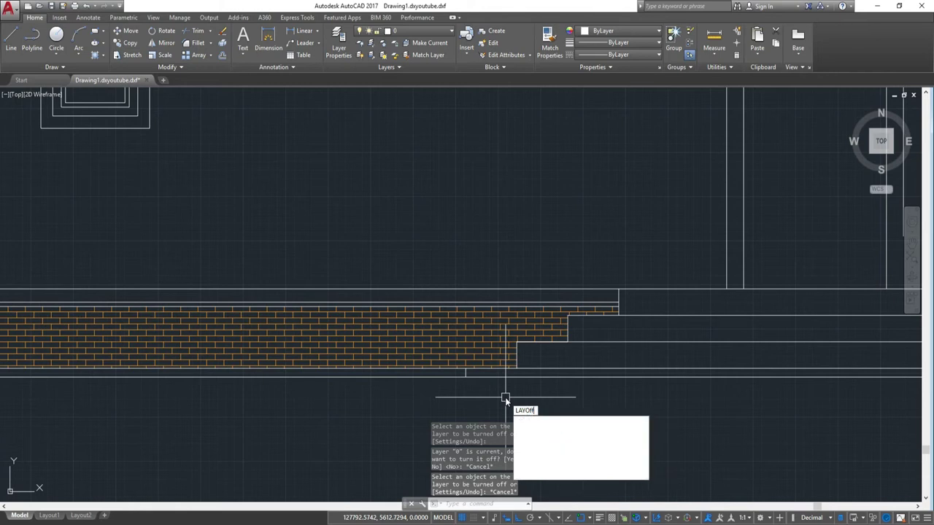
type("f")
key("Return")
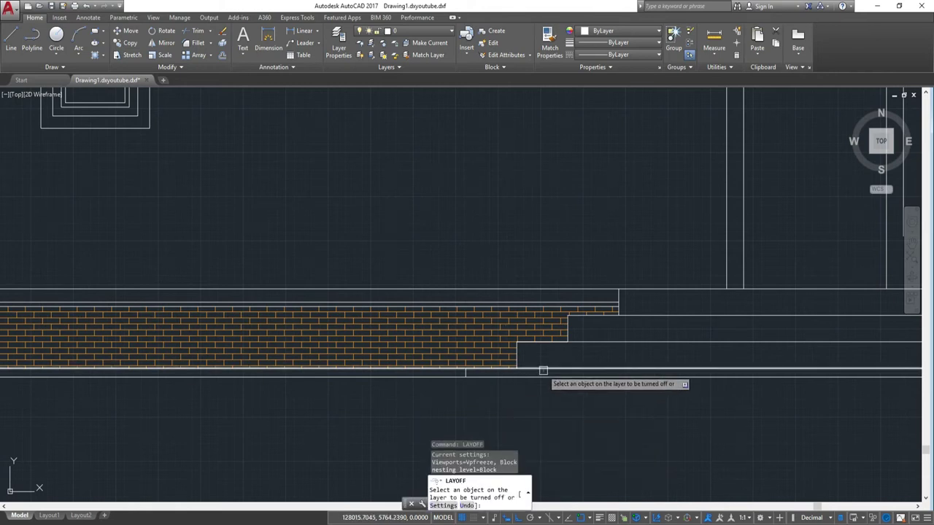
left_click(543, 371)
left_click(563, 398)
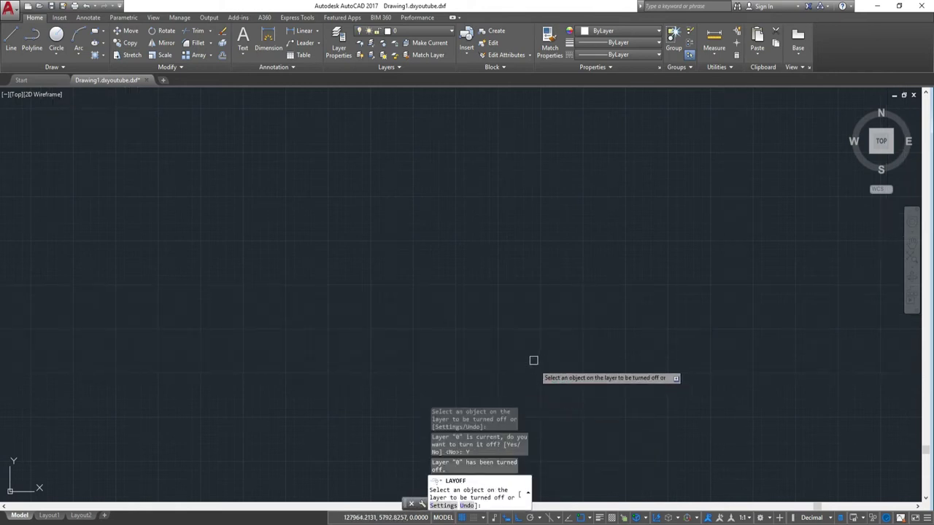
key("Escape")
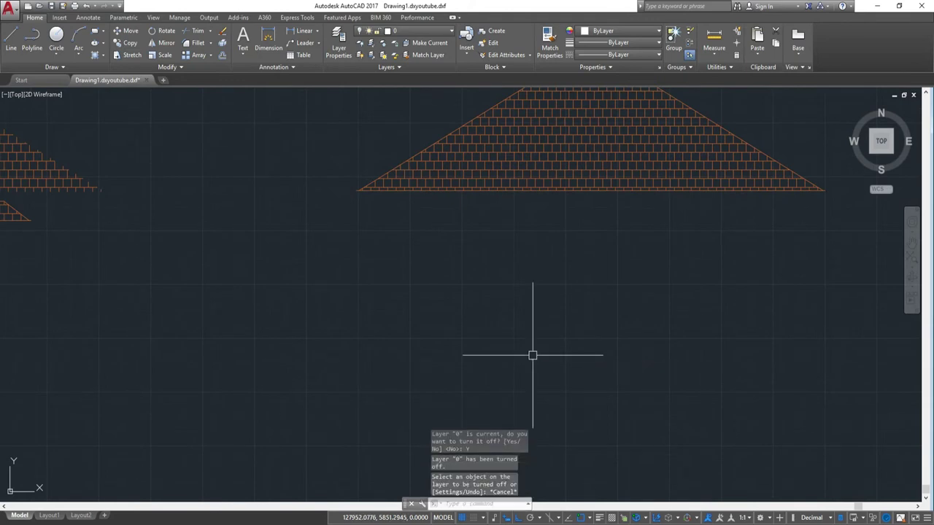
key("ctrl+z")
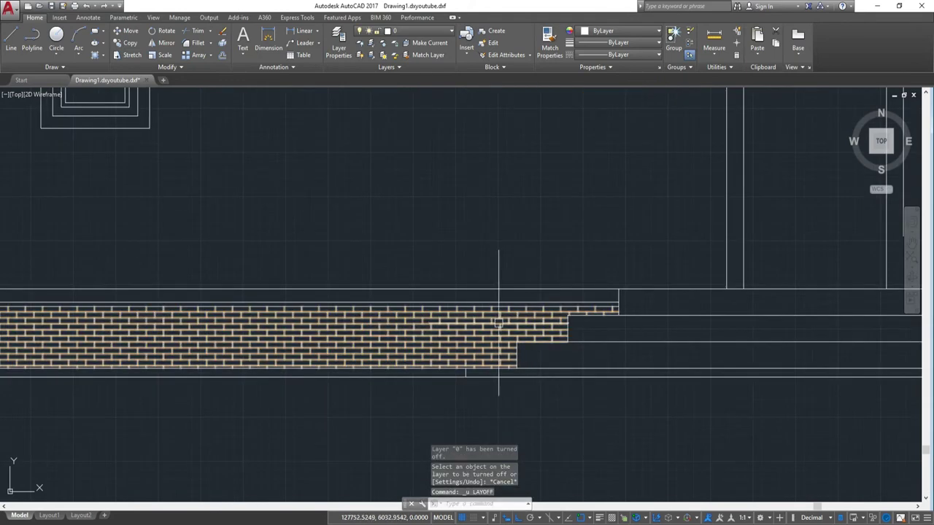
left_click(498, 323)
left_click(496, 326)
type("e")
key("Return")
scroll(474, 357, "down", 5)
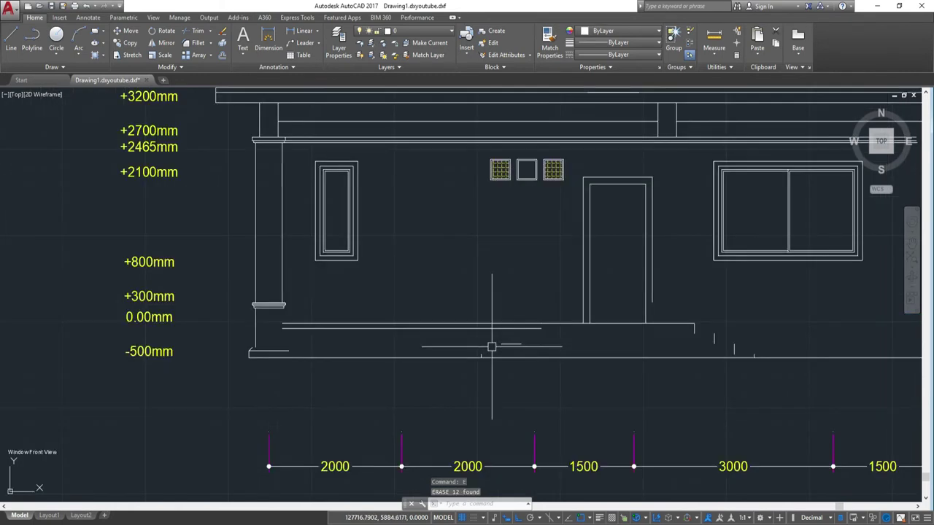
scroll(539, 365, "up", 4)
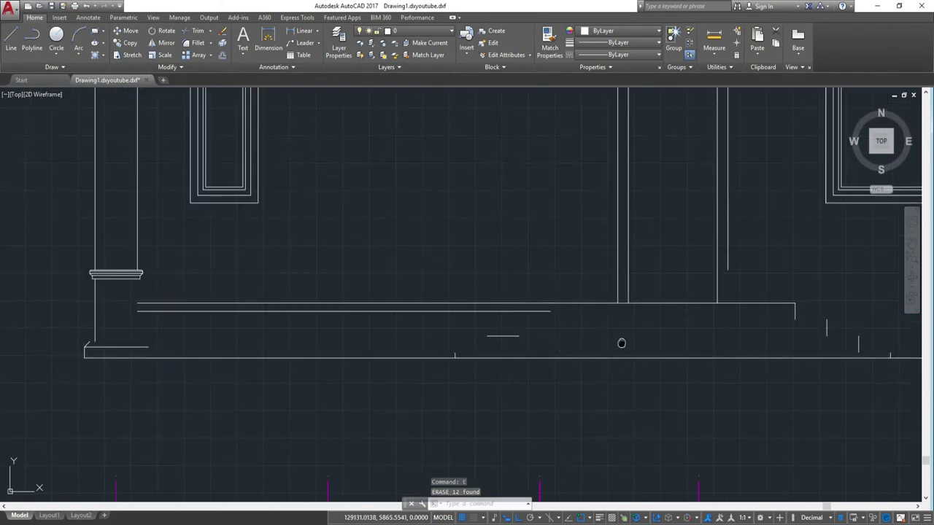
middle_click_drag(621, 340, 475, 340)
middle_click_drag(397, 328, 519, 331)
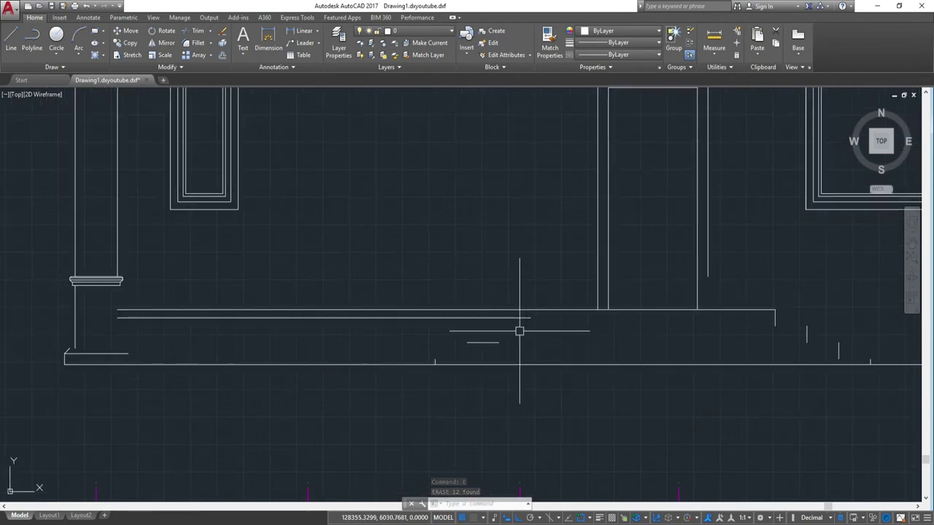
key("ctrl+z")
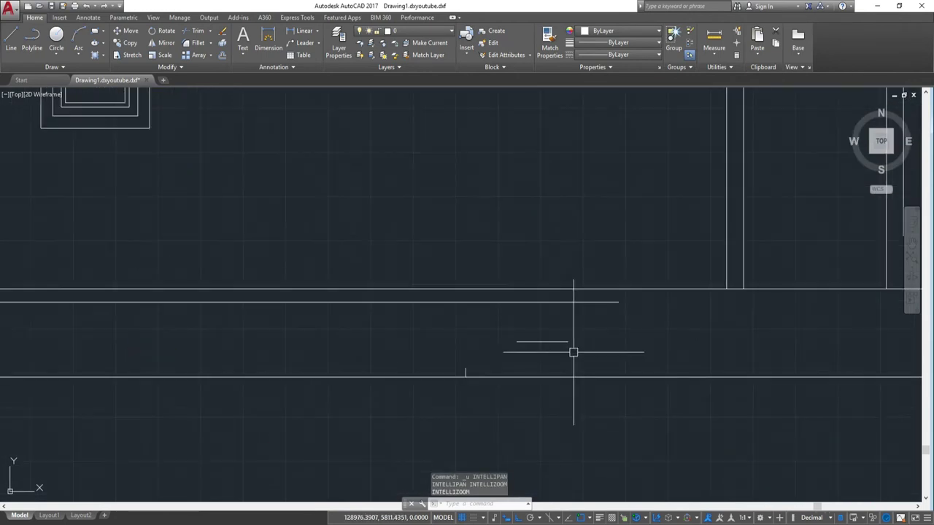
key("ctrl+z")
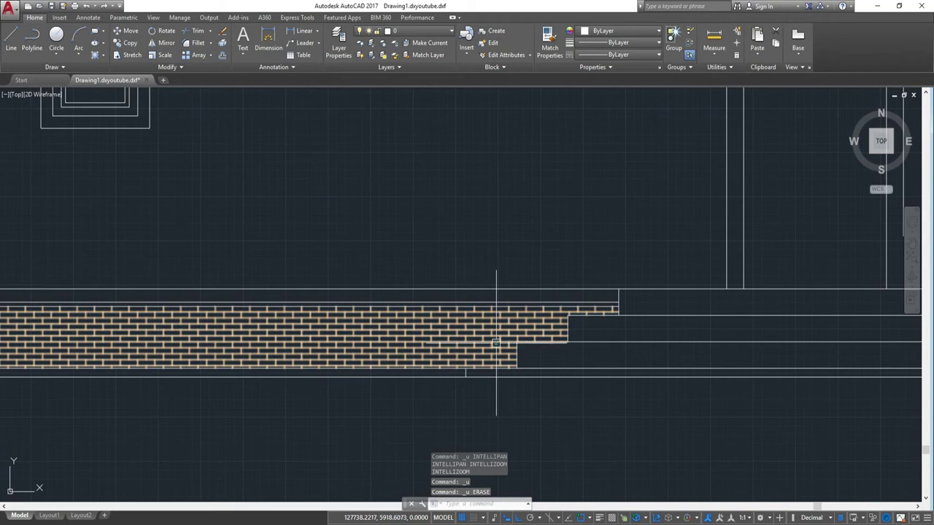
left_click(497, 343)
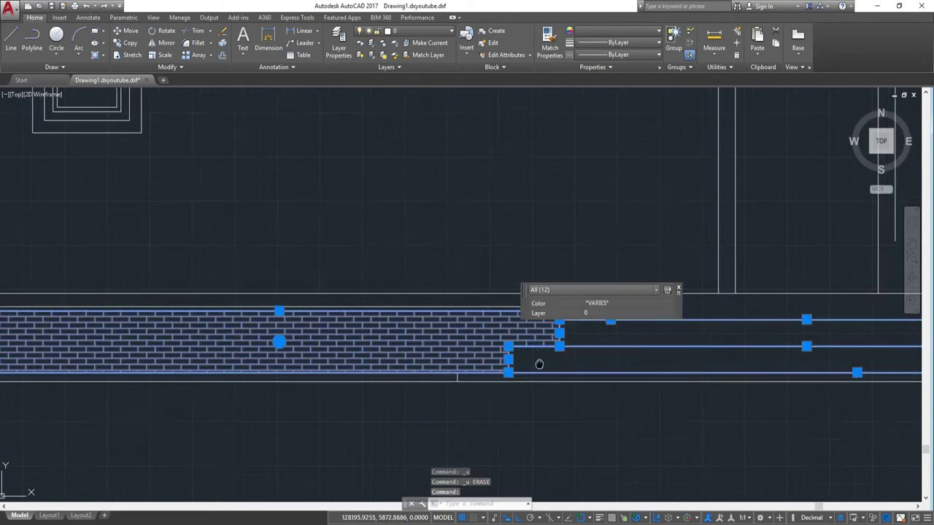
middle_click_drag(538, 362, 525, 378)
left_click(546, 360, "shift")
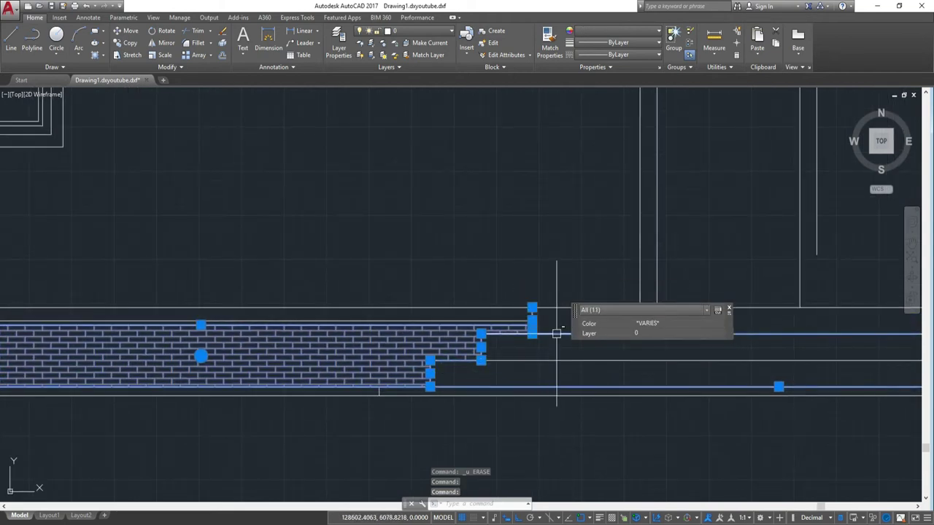
scroll(543, 321, "up", 5)
left_click(515, 238, "shift")
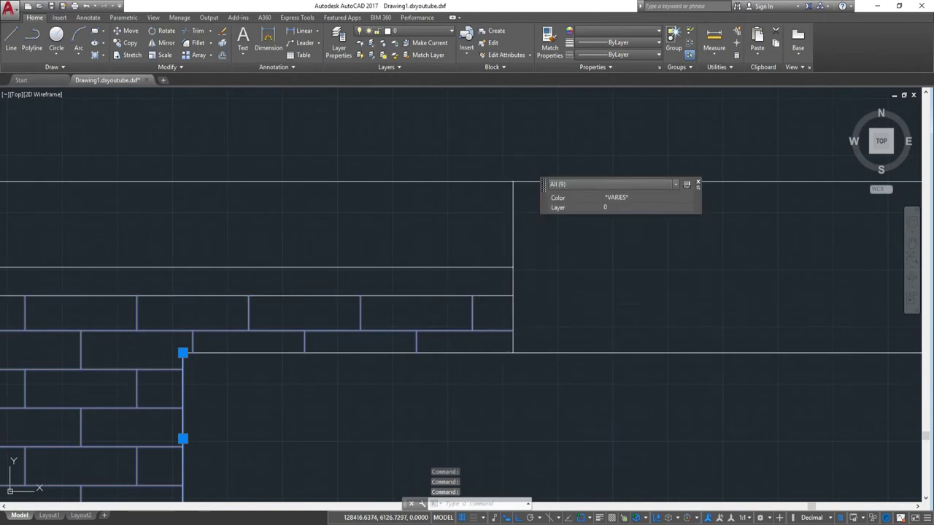
scroll(431, 369, "down", 3)
scroll(467, 357, "up", 1)
scroll(482, 369, "up", 1)
scroll(482, 369, "up", 3)
left_click(454, 373, "shift")
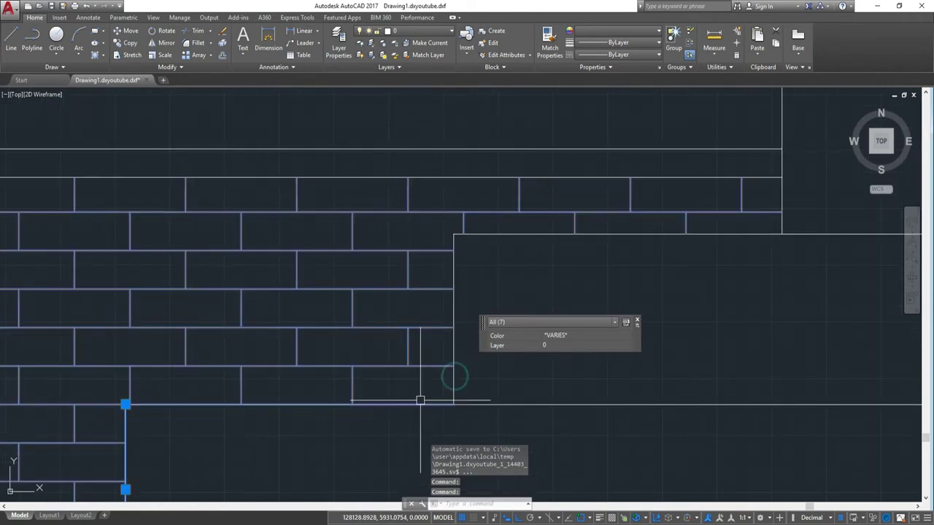
left_click(421, 406)
scroll(312, 420, "down", 2)
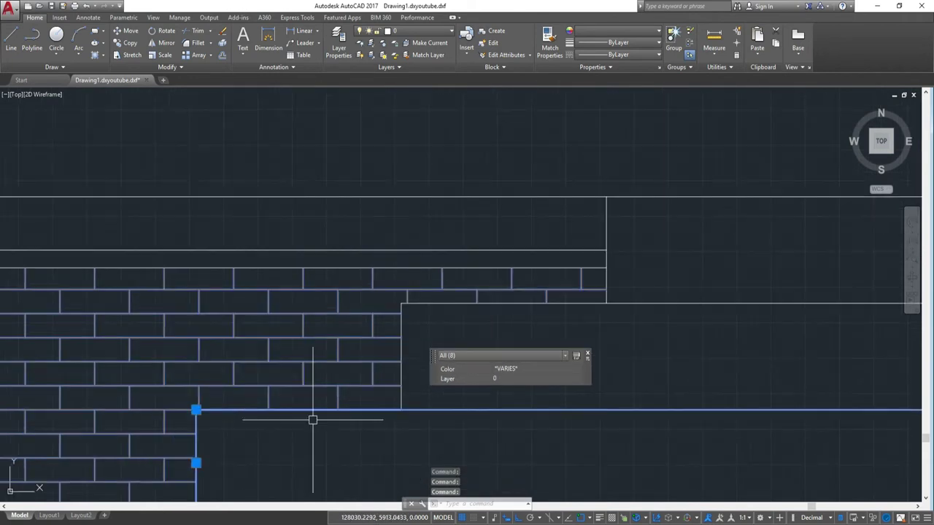
left_click(422, 410, "shift")
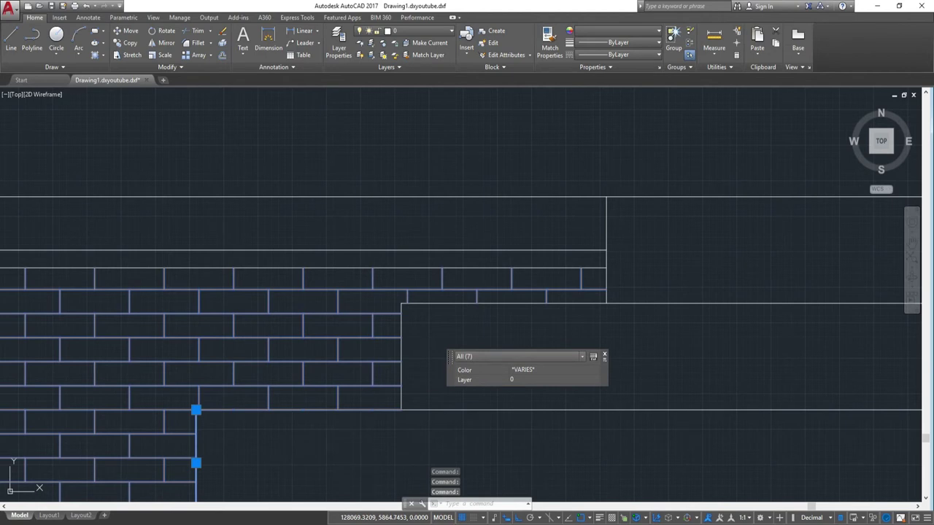
middle_click_drag(479, 366, 502, 374, "shift")
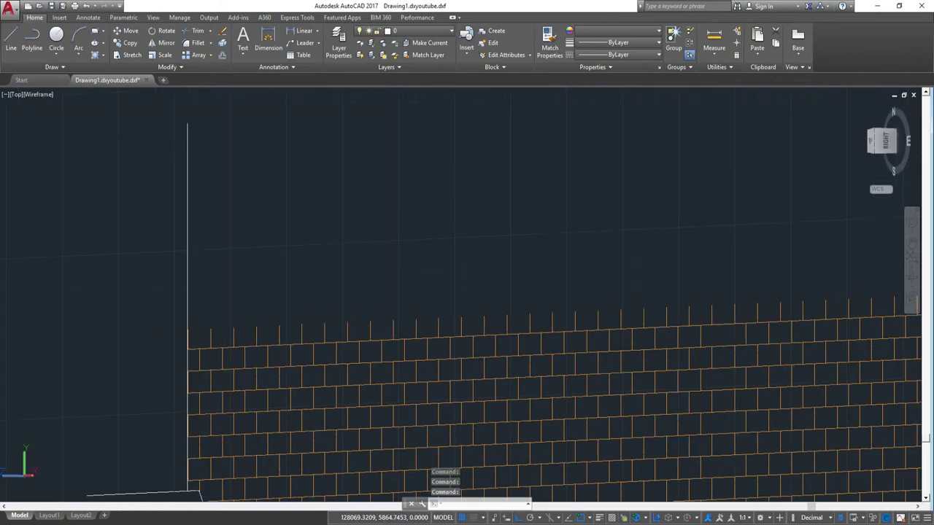
key("ctrl+z")
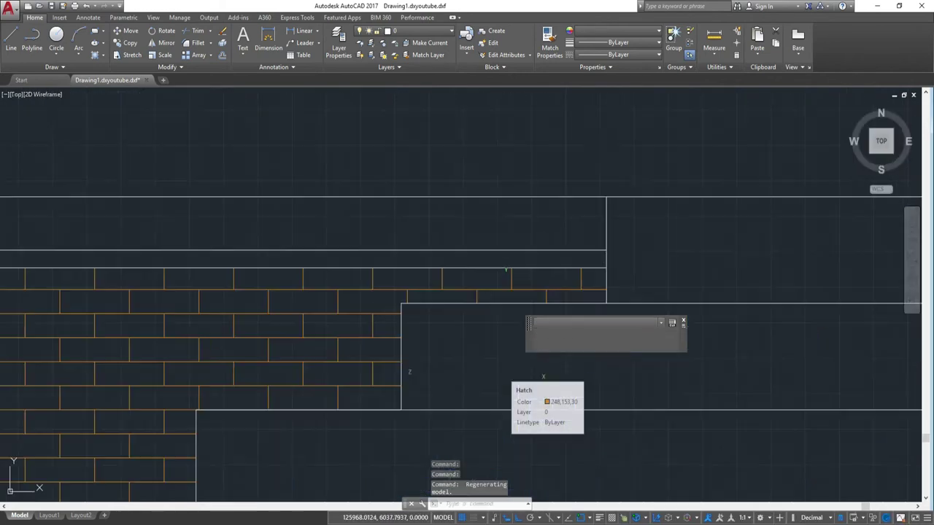
mouse_move(625, 348)
middle_mouse_down()
mouse_move(375, 369)
mouse_move(566, 367)
mouse_move(406, 373)
middle_mouse_up()
scroll(433, 348, "down", 3)
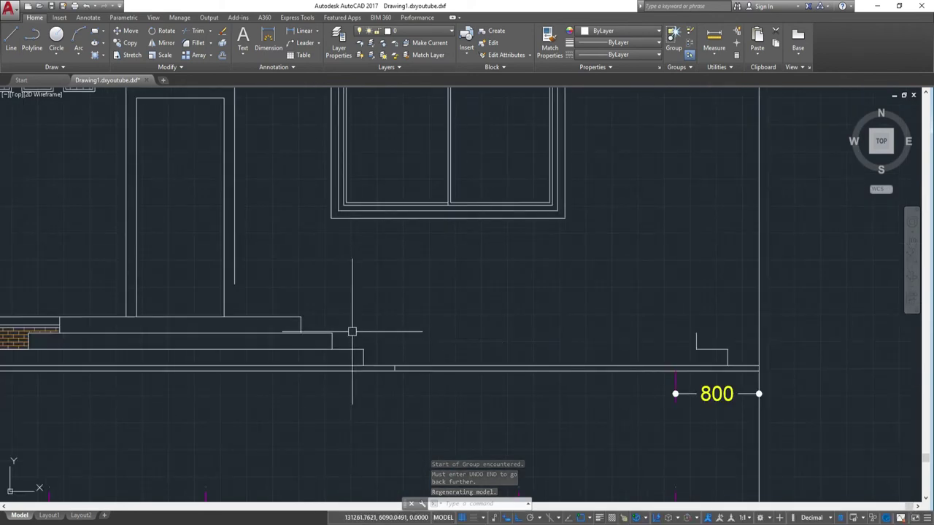
- Window-select the three small stepped lines at the plinth's right end and erase them
left_click(666, 321)
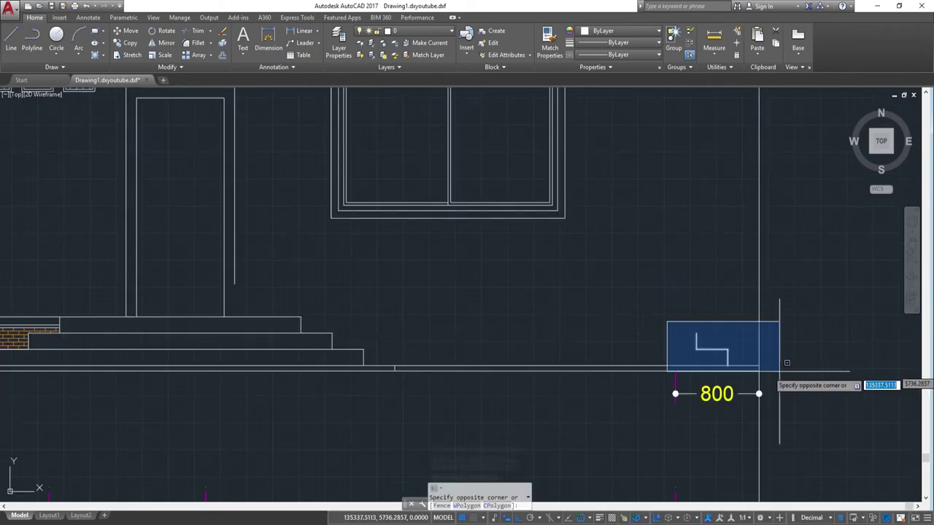
left_click(781, 375)
type("e")
key("Return")
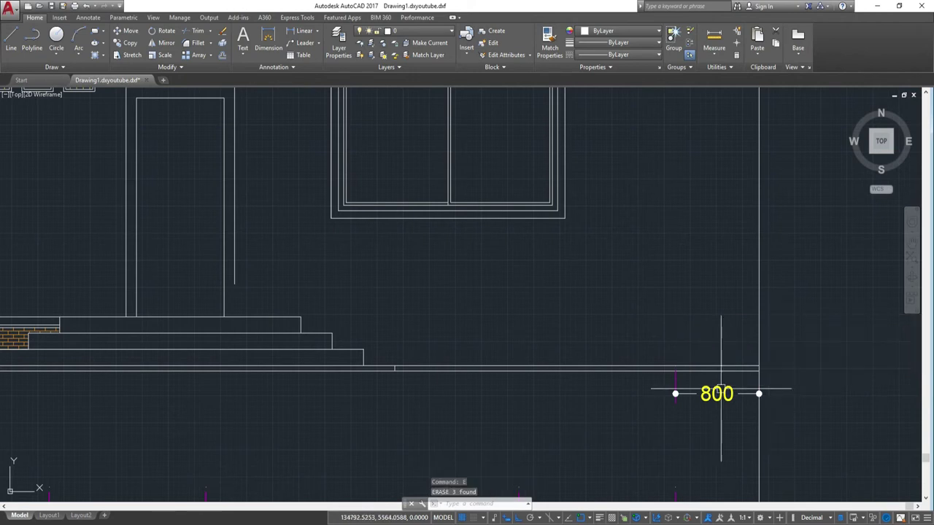
scroll(412, 326, "down", 2)
scroll(490, 329, "down", 2)
scroll(503, 332, "up", 4)
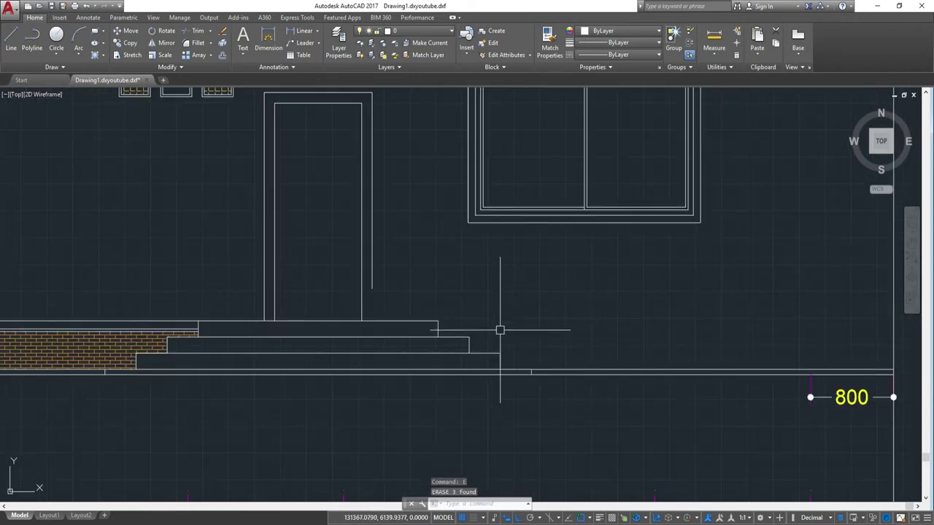
scroll(469, 333, "down", 2)
scroll(368, 326, "down", 1)
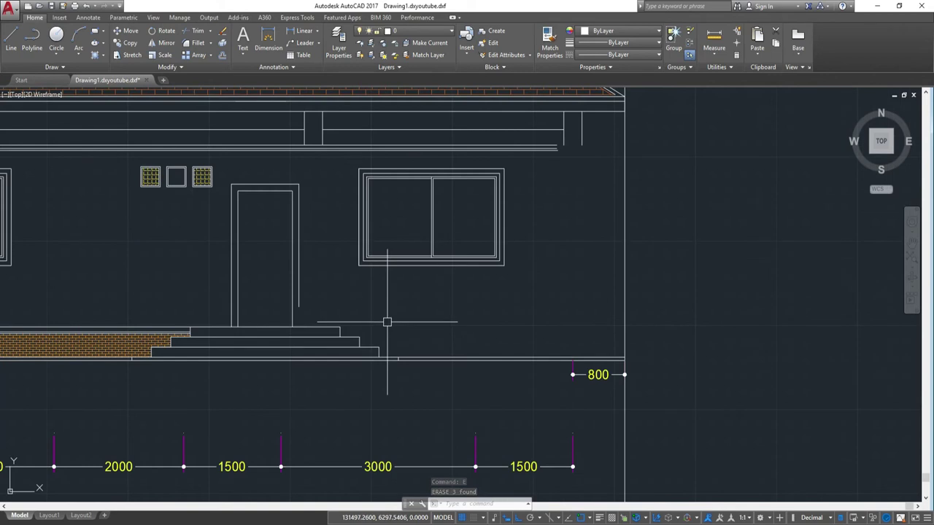
- Start EXTEND with all objects as boundaries, then cancel it
type("e")
key("Return")
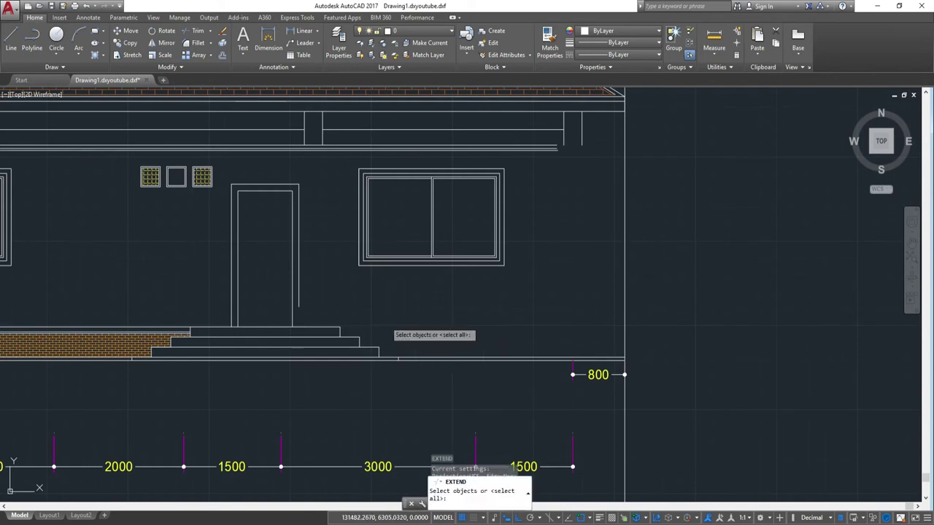
key("Return")
scroll(354, 329, "up", 2)
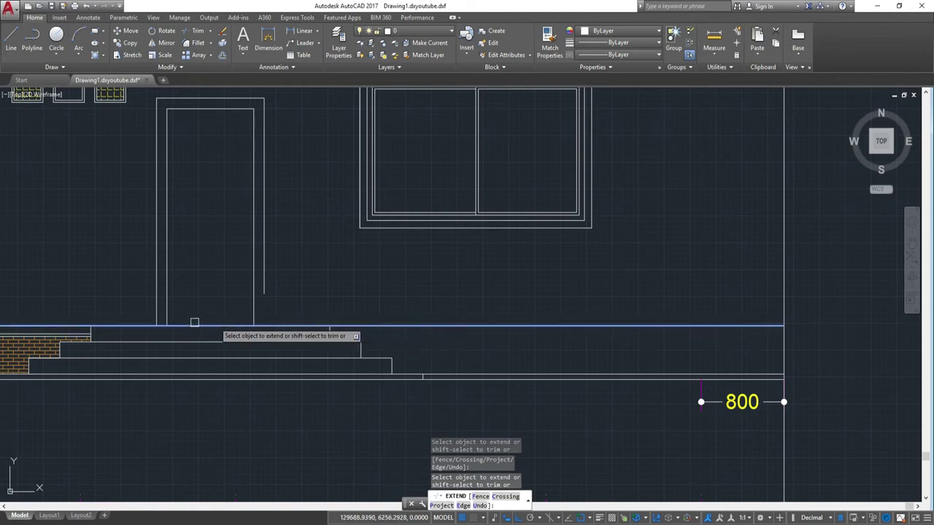
scroll(358, 321, "up", 2)
scroll(387, 290, "up", 2)
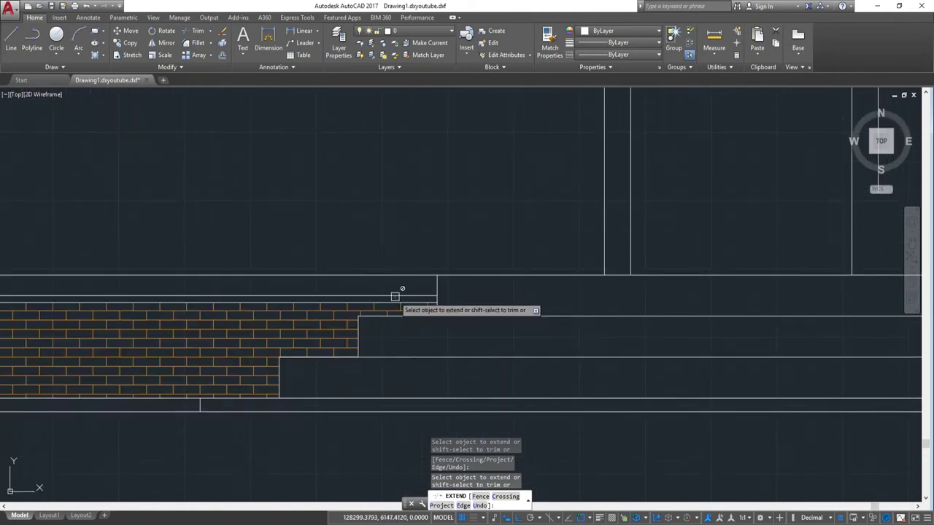
key("Escape")
- Select the top plinth line and a second plinth line
scroll(552, 298, "down", 3)
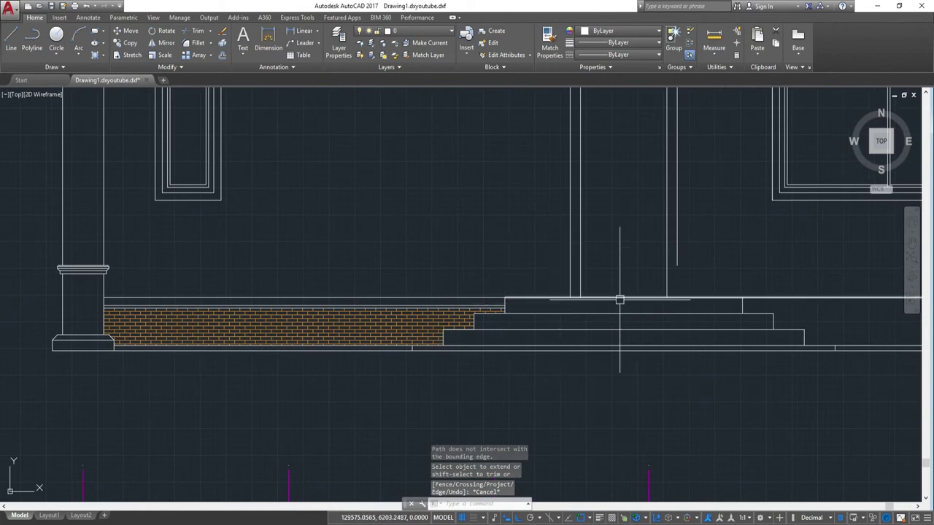
scroll(474, 314, "up", 5)
left_click(503, 309)
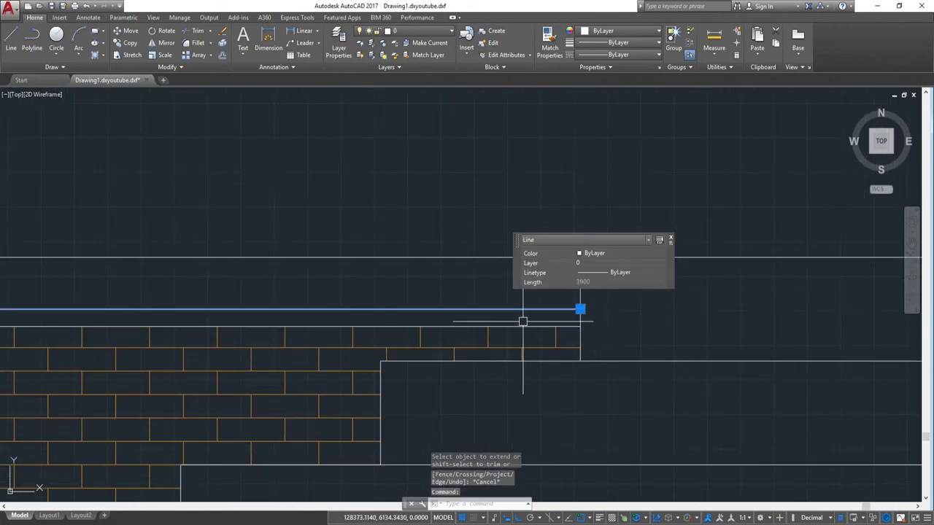
left_click(525, 325)
scroll(671, 329, "down", 2)
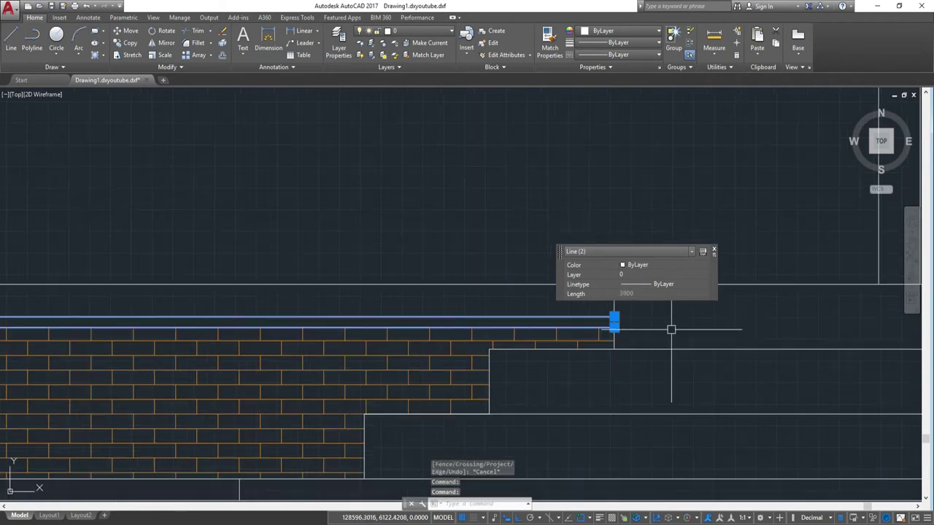
scroll(676, 329, "down", 2)
- Begin copying the two plinth lines from the wall corner, then cancel without placing them
type("co")
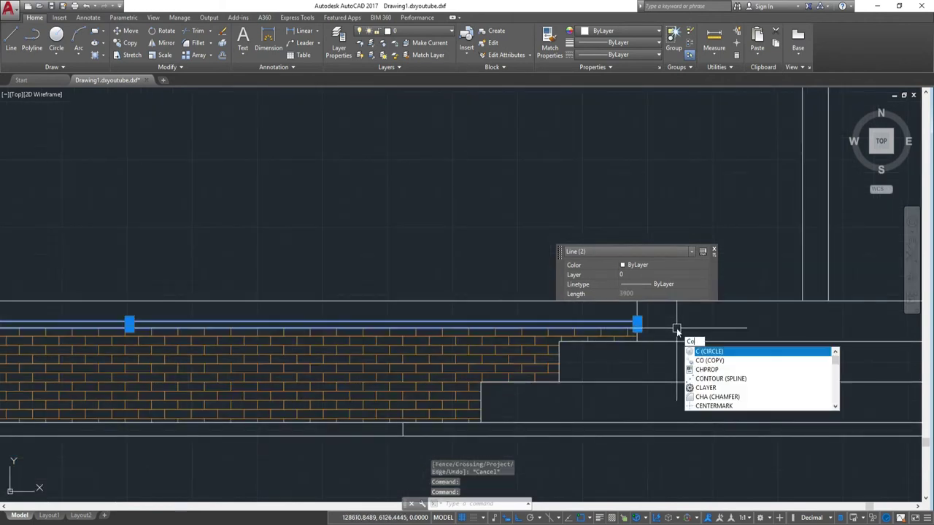
key("Return")
middle_click_drag(667, 350, 927, 343)
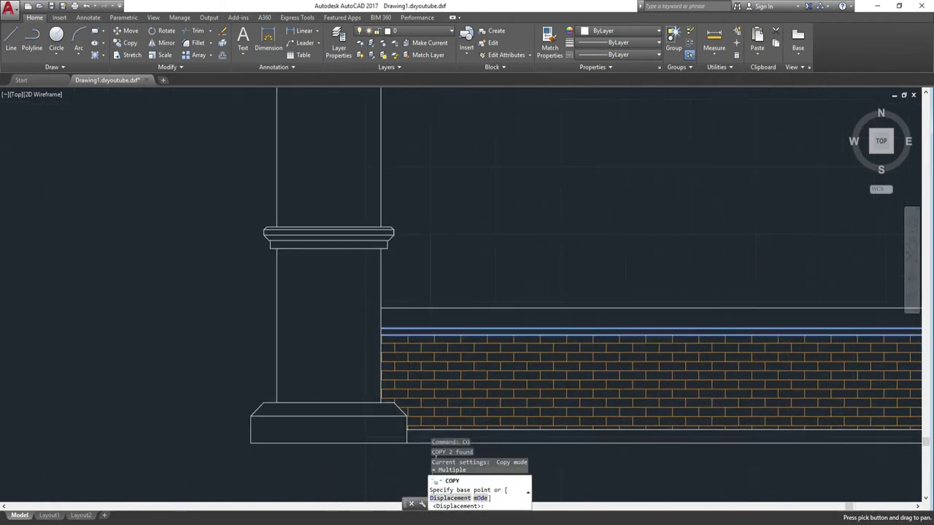
left_click(382, 328)
scroll(775, 319, "down", 3)
scroll(652, 319, "up", 4)
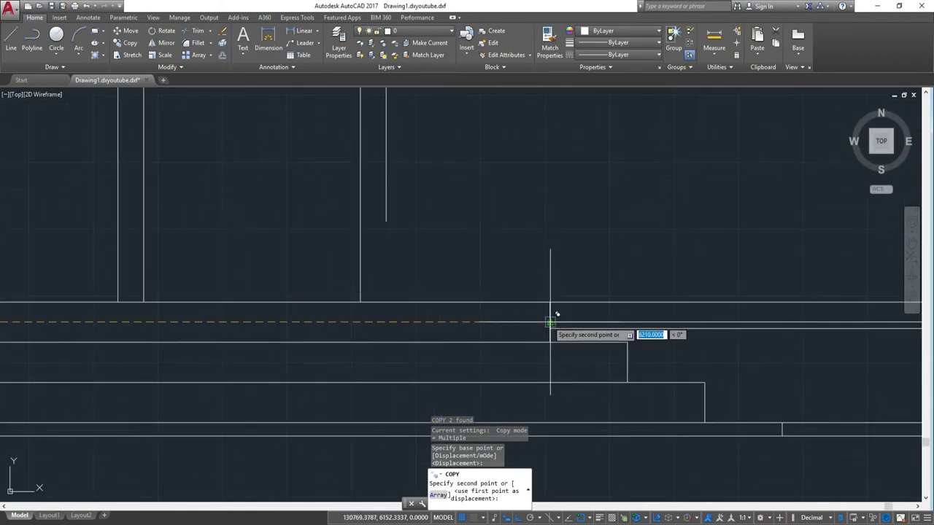
middle_click_drag(550, 322, 663, 328)
scroll(402, 309, "down", 1)
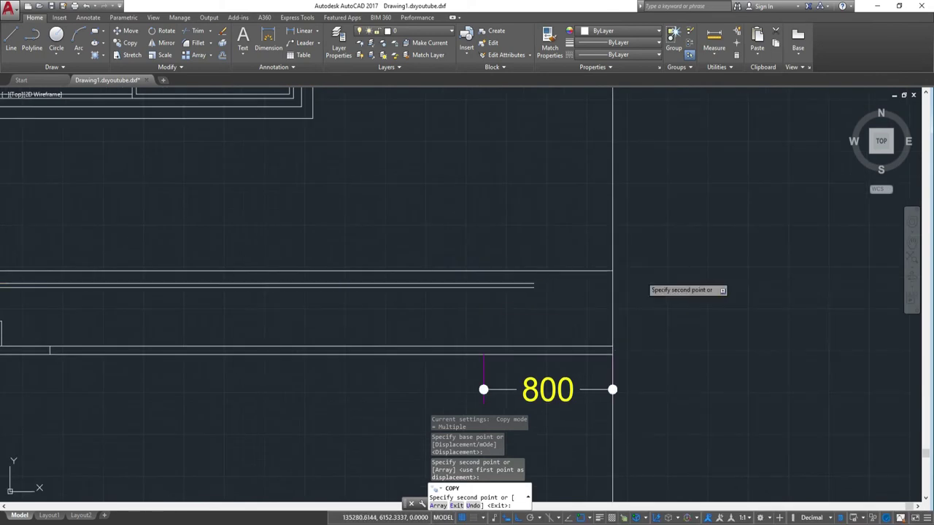
key("Escape")
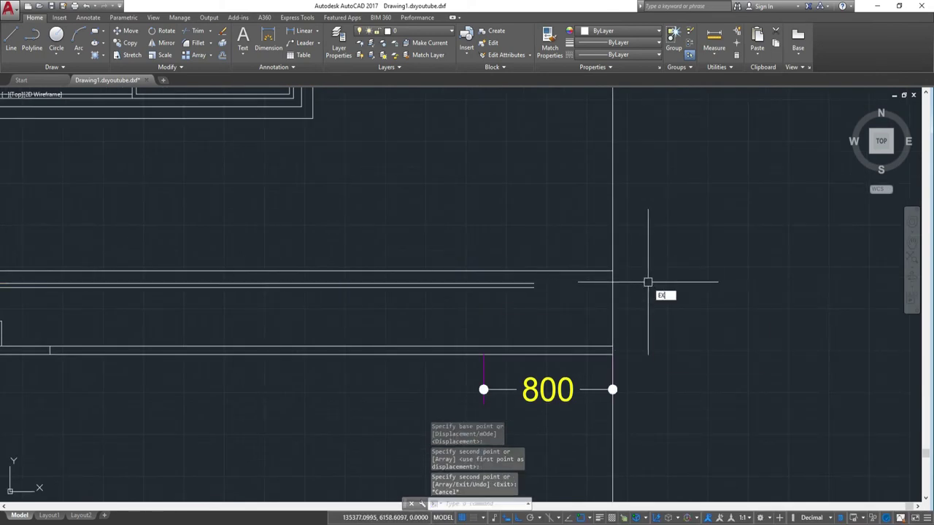
- Start extending to the horizontal wall lines, then cancel the extend
key("Return")
left_click(511, 292)
left_click(508, 279)
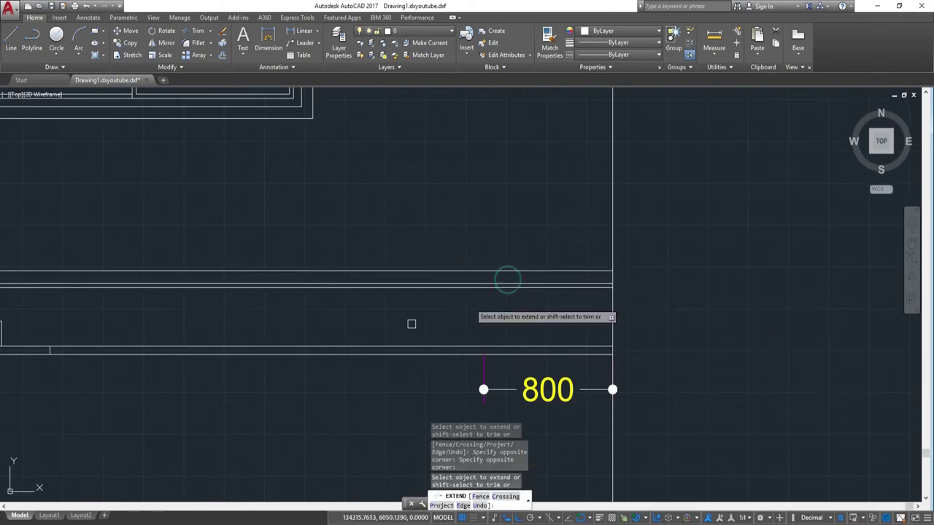
scroll(412, 324, "down", 2)
key("Escape")
scroll(503, 291, "down", 2)
scroll(503, 292, "down", 2)
- Pan and zoom to the Column & Moulding Detailing and Window W01/W02 detail drawings
middle_click_drag(205, 292, 449, 291)
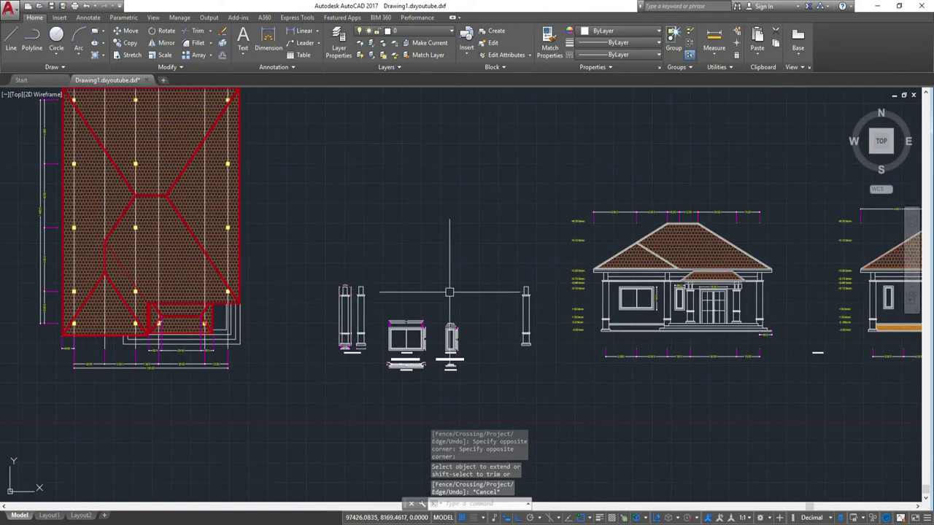
scroll(333, 285, "up", 3)
scroll(396, 277, "up", 2)
scroll(525, 377, "down", 1)
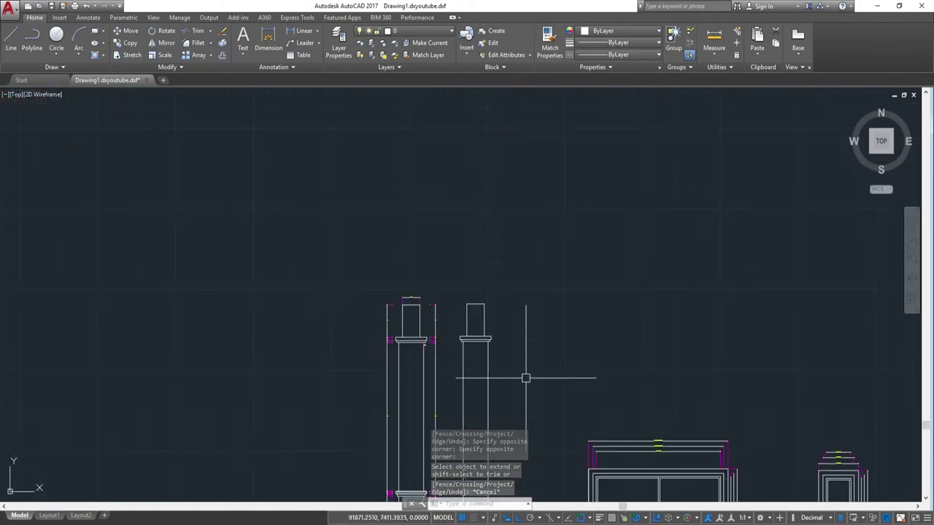
scroll(548, 300, "up", 1)
scroll(496, 214, "up", 2)
scroll(535, 285, "down", 3)
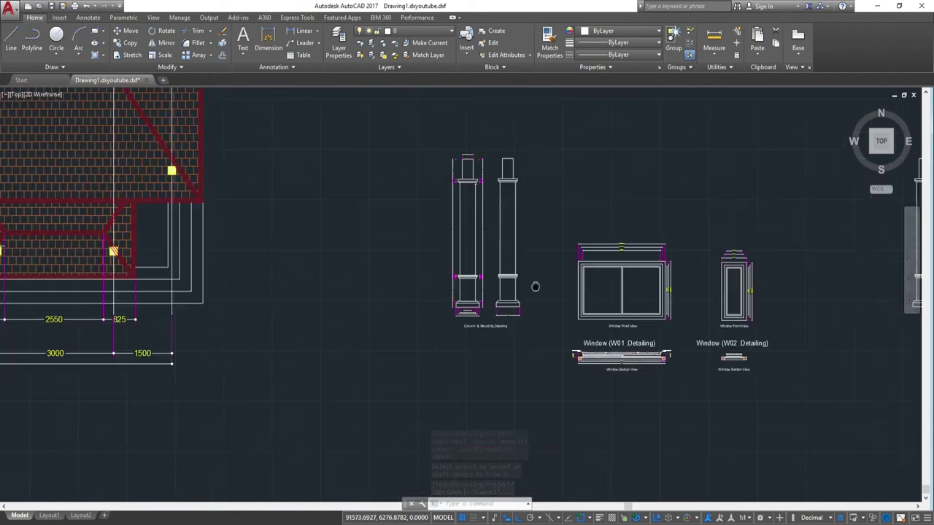
scroll(500, 221, "up", 1)
- Window-select the right column detail and copy it using its top as base point
left_click(501, 220)
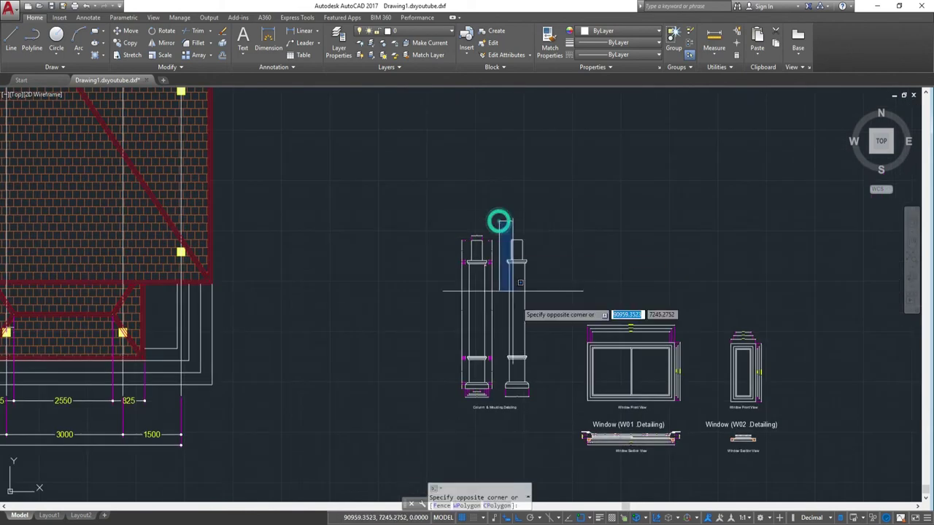
left_click(553, 392)
scroll(551, 256, "up", 3)
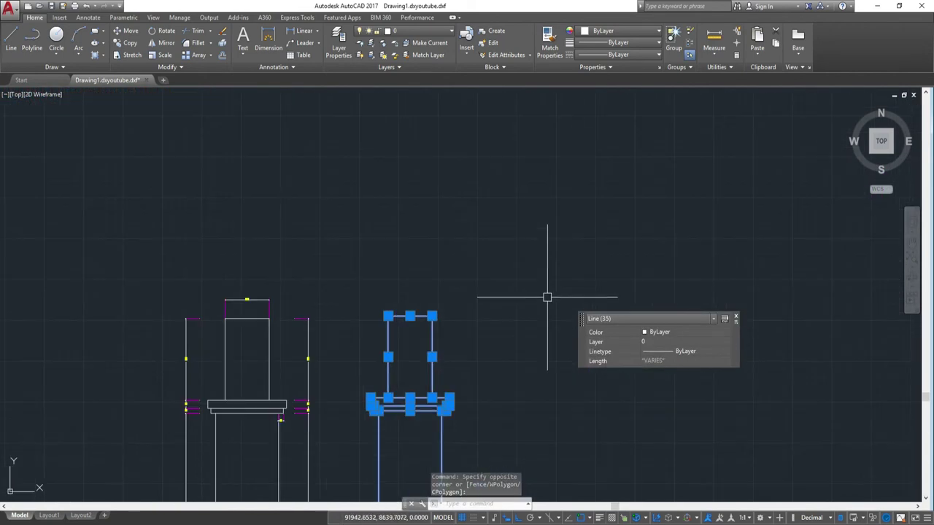
type("co")
key("Return")
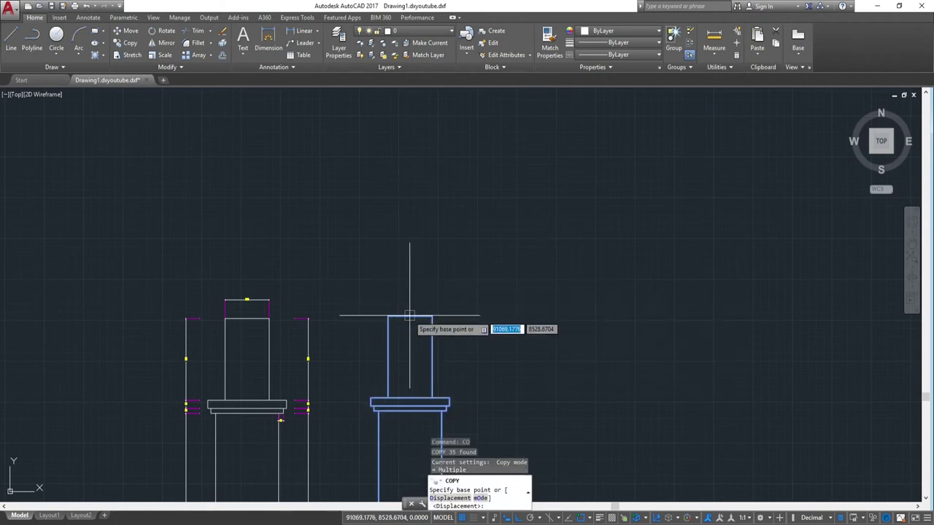
left_click(409, 316)
scroll(409, 316, "down", 3)
scroll(788, 299, "up", 3)
scroll(689, 295, "up", 2)
- Place the column copy just right of the elevation's 800 dimension
middle_click_drag(690, 295, 357, 280)
scroll(225, 265, "up", 3)
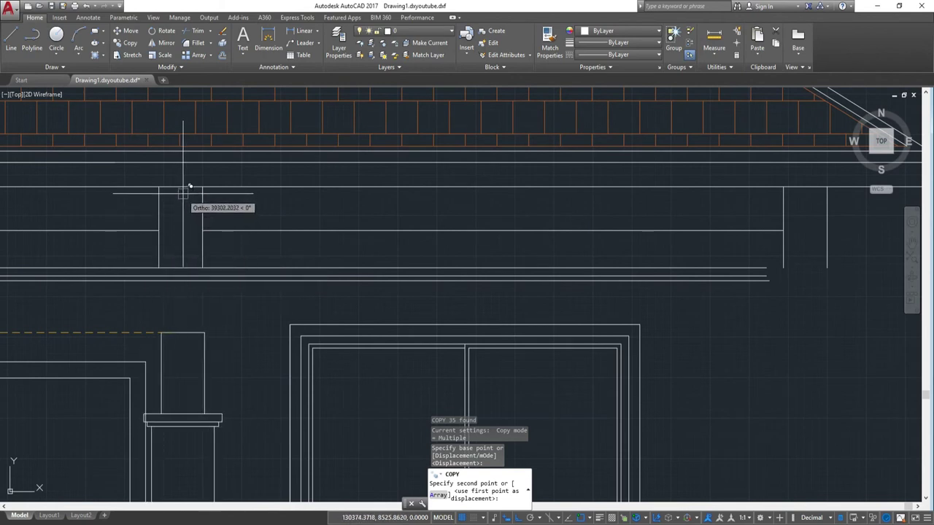
scroll(179, 268, "up", 3)
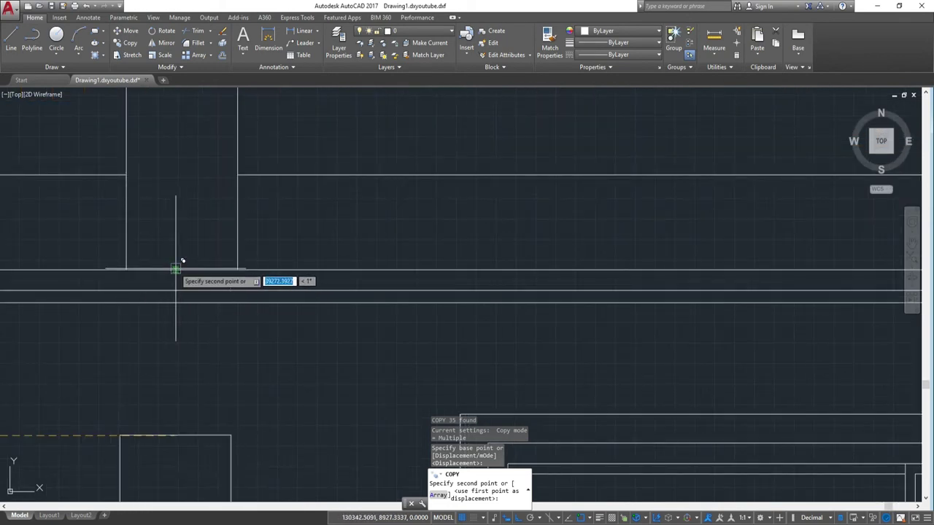
scroll(182, 270, "down", 2)
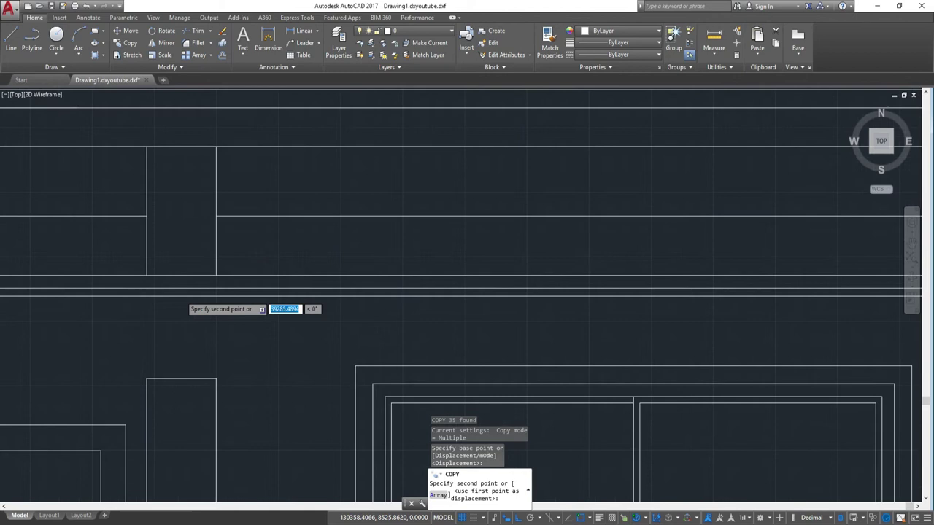
scroll(184, 299, "down", 2)
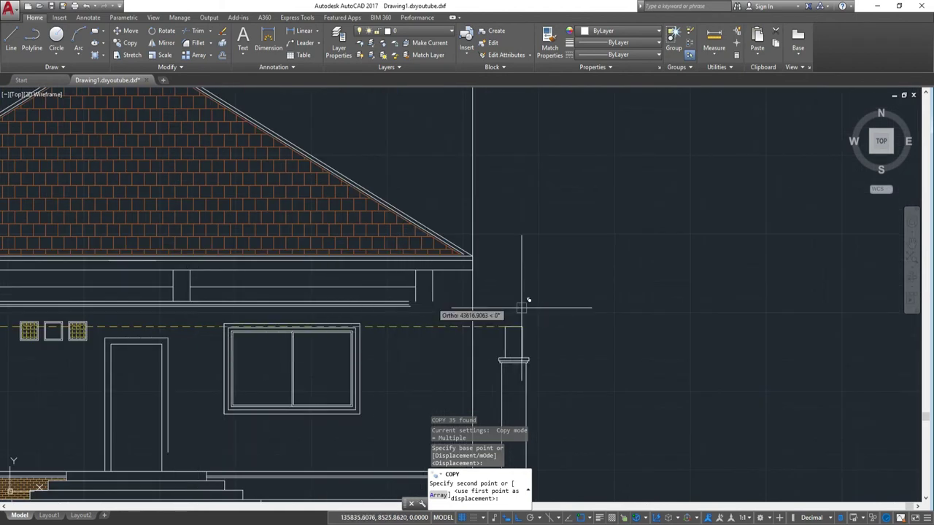
left_click(564, 312)
key("Escape")
- Window-select the lines of the newly placed column copy
middle_click_drag(568, 401, 543, 233)
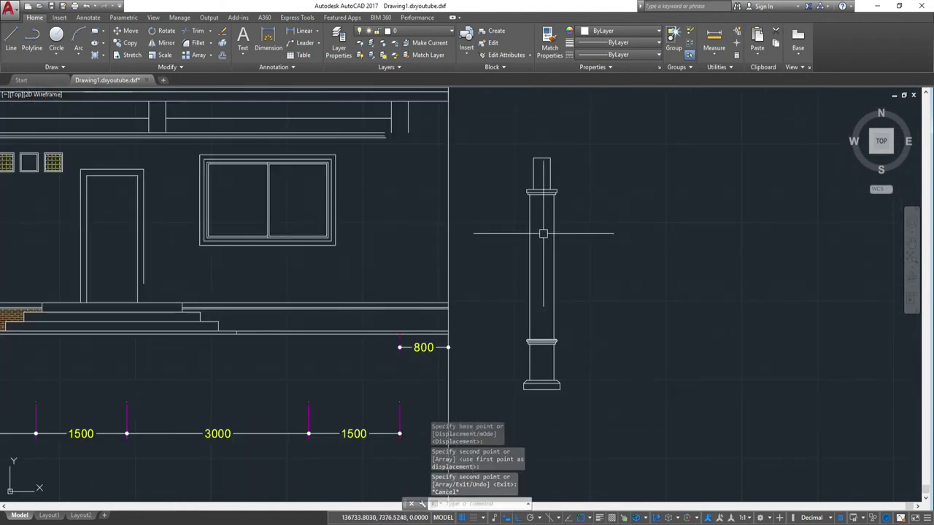
mouse_move(512, 168)
middle_mouse_down()
mouse_move(308, 198)
mouse_move(457, 268)
mouse_move(330, 254)
middle_mouse_up()
left_click(485, 209)
mouse_move(577, 350)
middle_mouse_down()
mouse_move(577, 273)
mouse_move(576, 324)
middle_mouse_up()
left_click(576, 323)
middle_click_drag(566, 277, 565, 363)
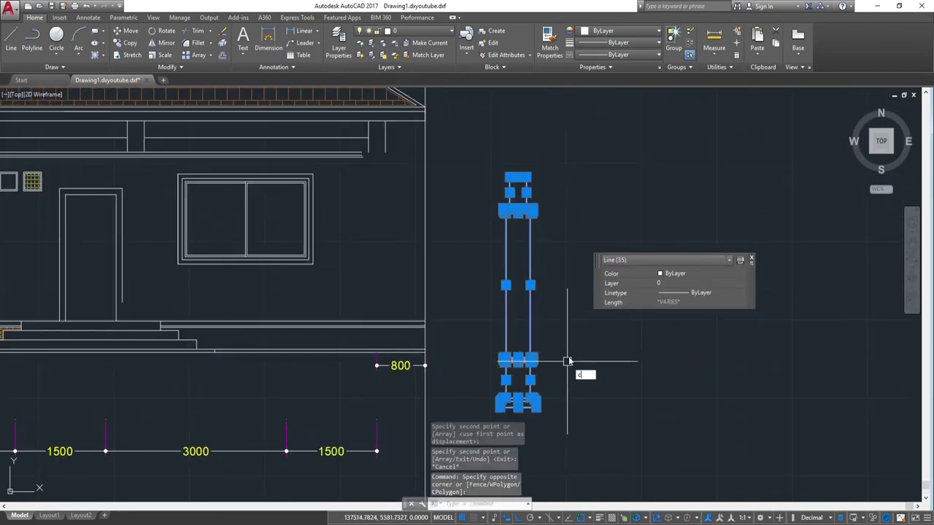
type("co")
key("Return")
scroll(530, 268, "up", 3)
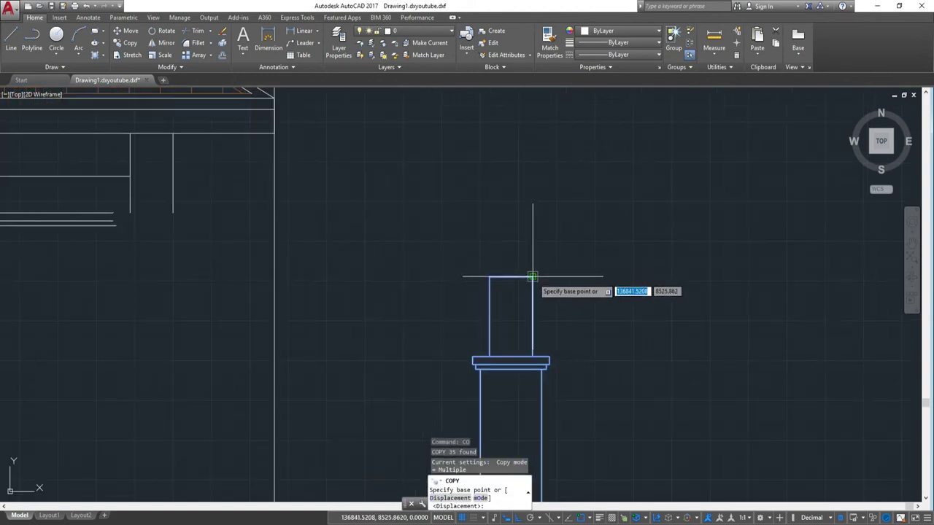
left_click(532, 276)
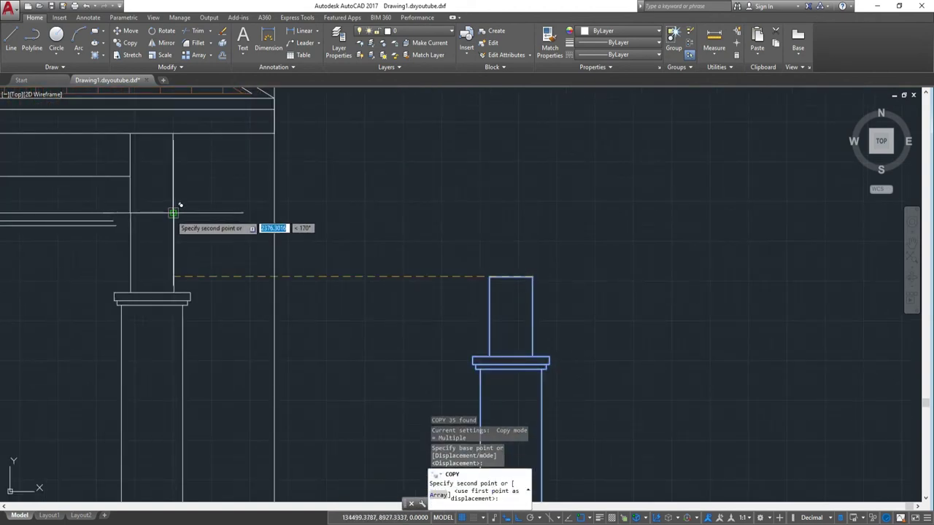
left_click(173, 213)
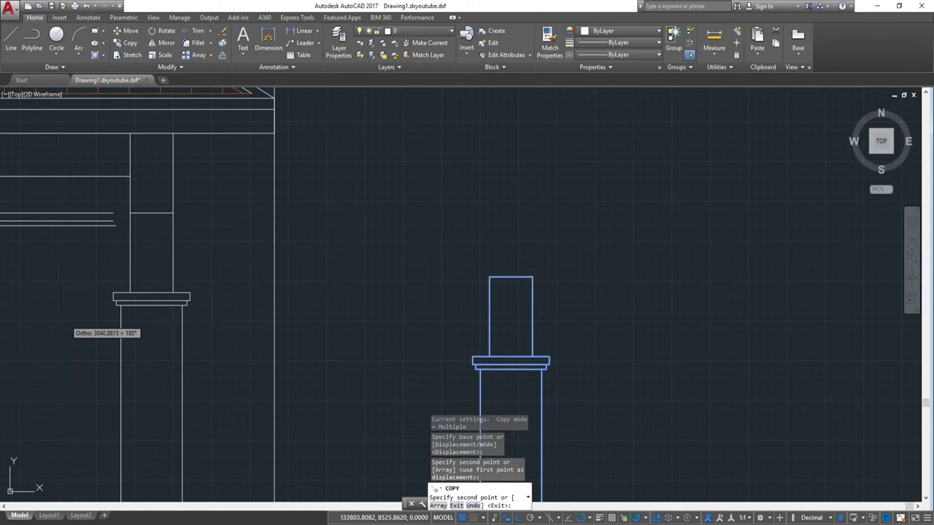
scroll(267, 302, "down", 1)
scroll(299, 302, "down", 1)
scroll(453, 219, "down", 2)
mouse_move(364, 216)
middle_mouse_down()
mouse_move(344, 215)
mouse_move(364, 271)
middle_mouse_up()
scroll(365, 271, "up", 4)
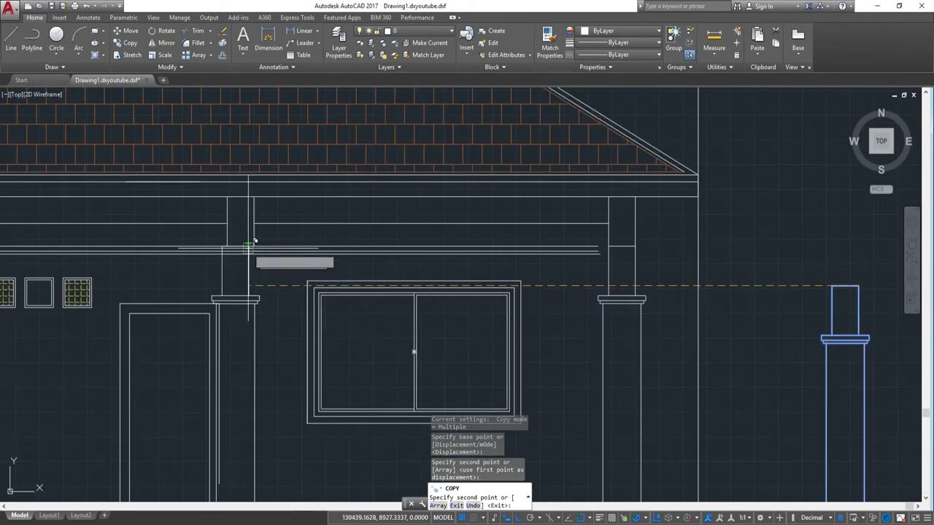
key("Escape")
middle_click_drag(597, 298, 380, 280)
scroll(380, 281, "up", 2)
scroll(416, 264, "down", 2)
scroll(408, 224, "up", 4)
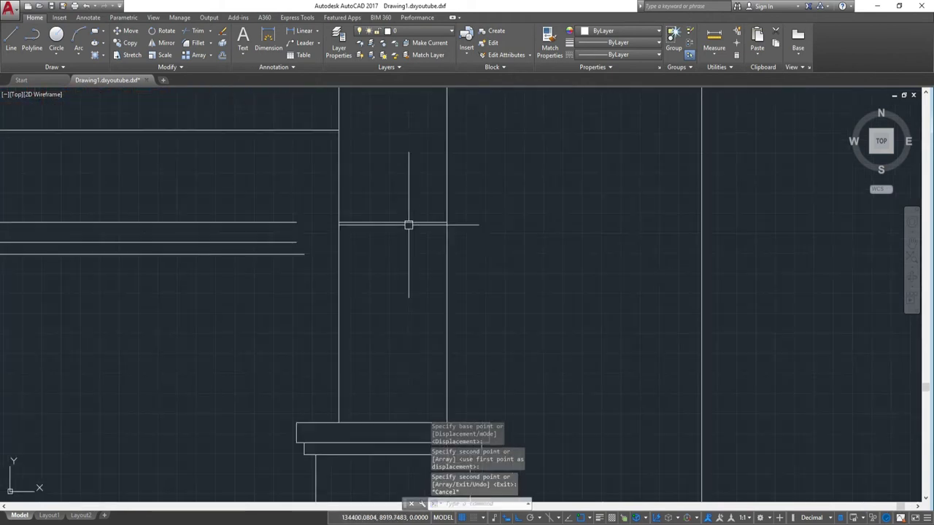
scroll(405, 225, "down", 3)
scroll(425, 265, "up", 1)
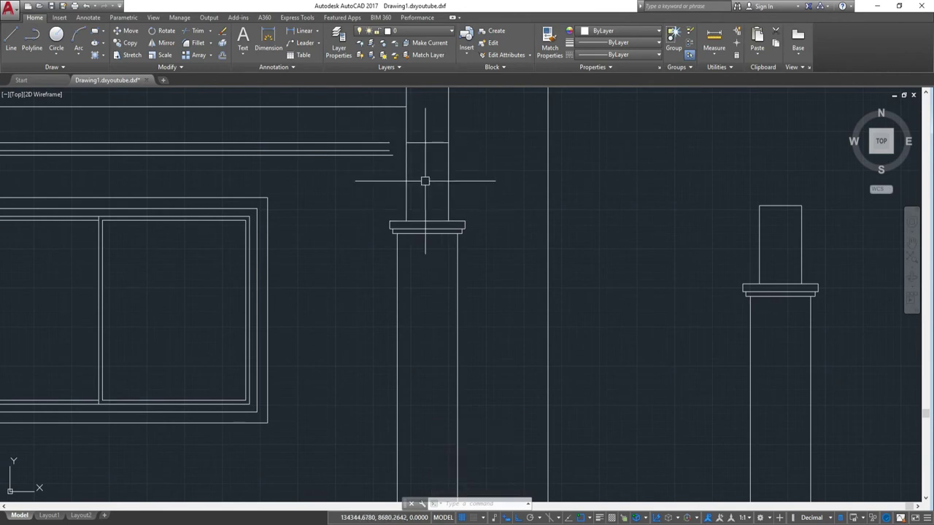
scroll(431, 186, "down", 1)
scroll(457, 202, "down", 1)
scroll(471, 238, "down", 1)
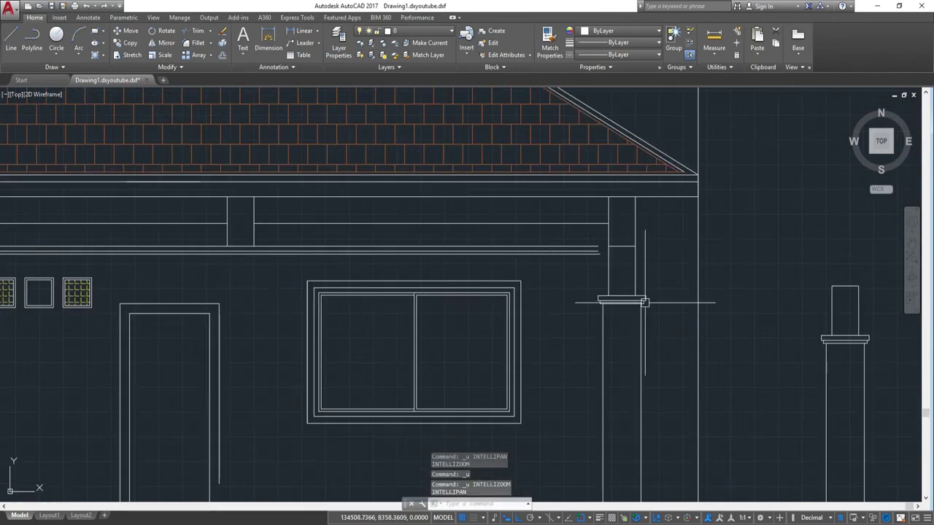
key("ctrl+z")
- Cancel the selection window around the column and zoom out
left_click(476, 149)
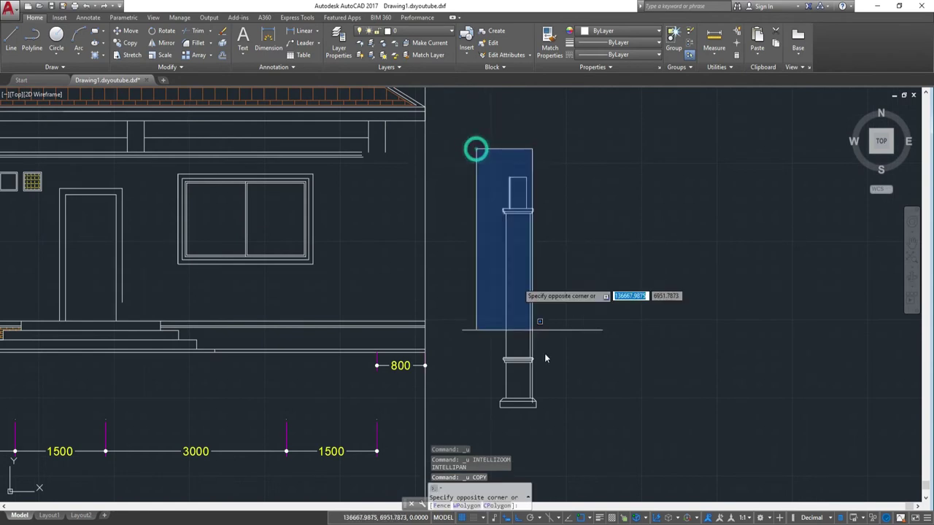
key("Escape")
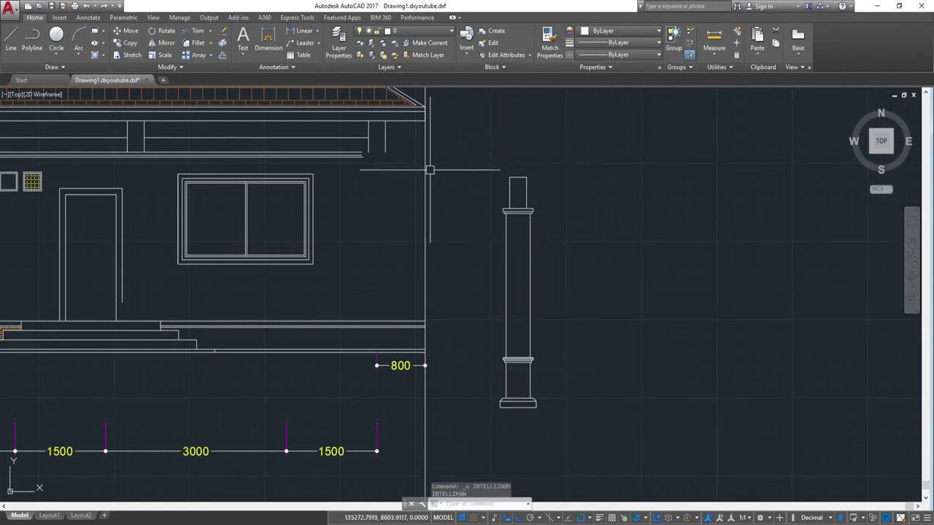
scroll(445, 219, "up", 2)
scroll(465, 251, "up", 1)
- Start lines twice at the beam and post junction, cancelling each before finishing
type("l")
key("Return")
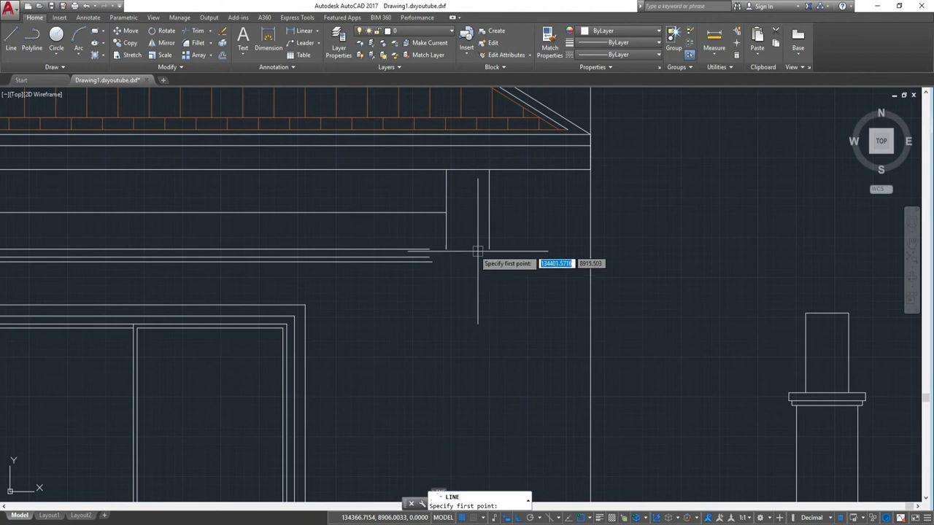
left_click(489, 251)
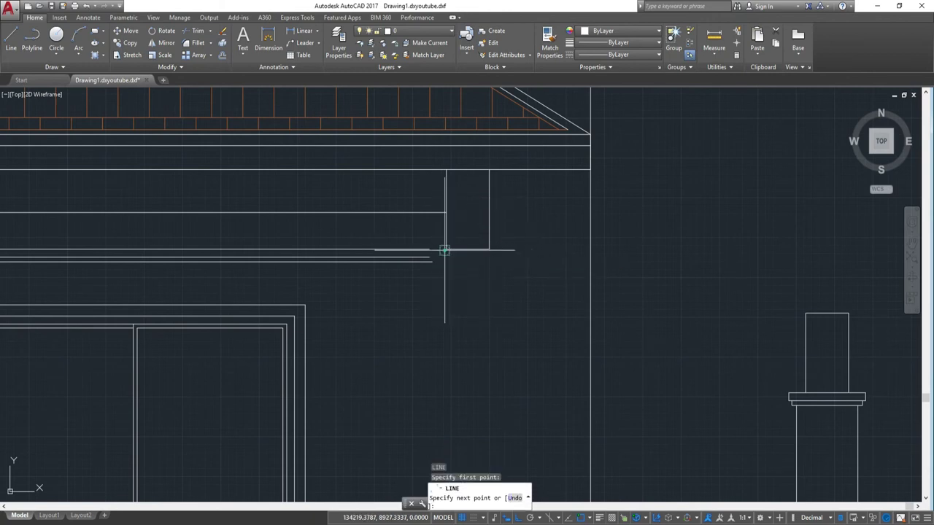
scroll(413, 265, "down", 3)
key("Escape")
scroll(242, 258, "up", 4)
middle_click_drag(241, 259, 315, 267)
type("l")
key("Return")
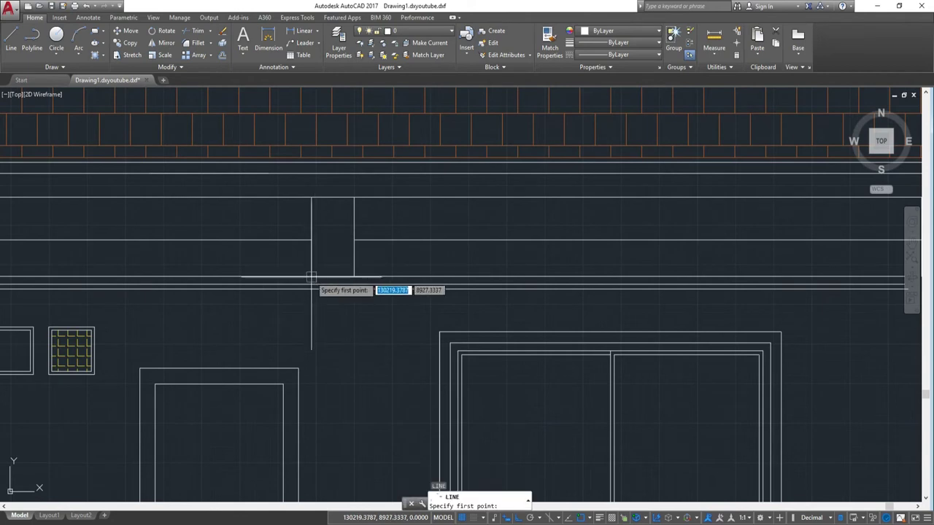
left_click(312, 277)
key("Escape")
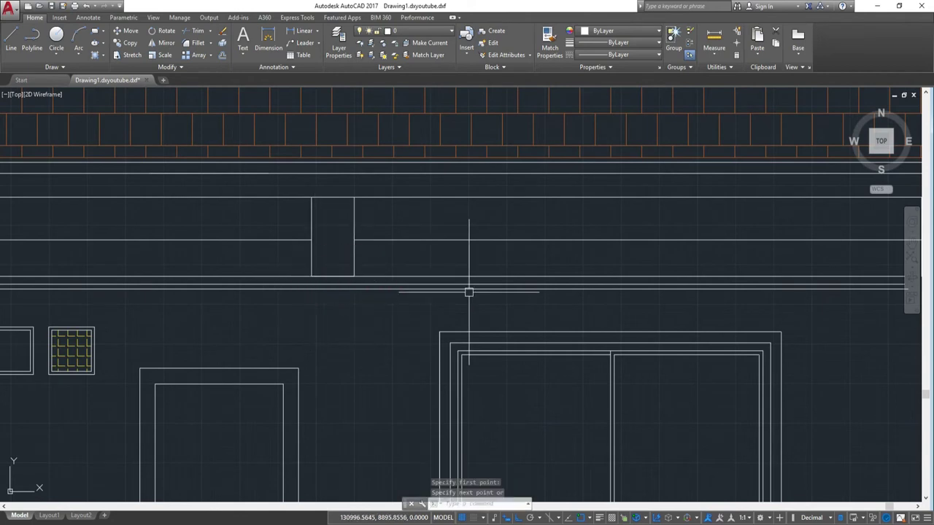
- Begin a selection window around the spare column right of the house
scroll(469, 292, "down", 2)
scroll(682, 287, "up", 1)
left_click(502, 273)
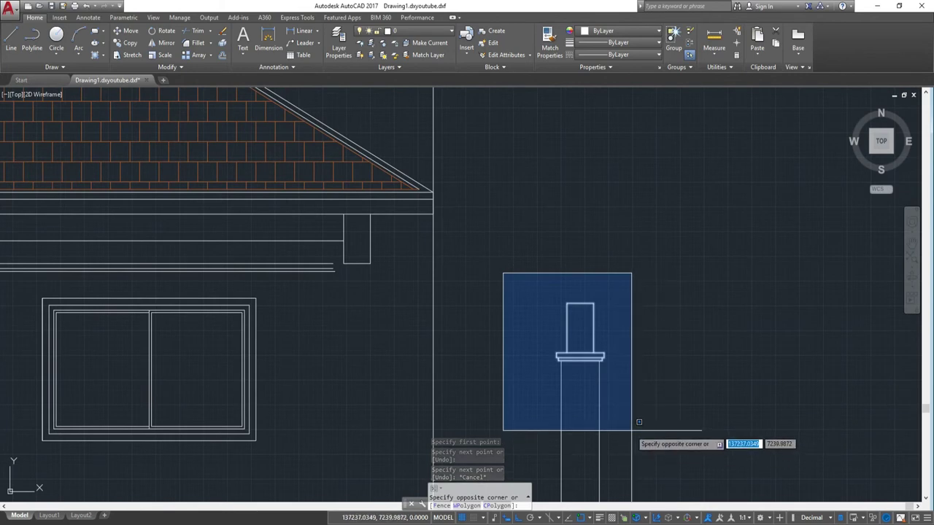
- Window-select the spare column's shaft lines together with its cap
middle_click_drag(641, 430, 580, 277)
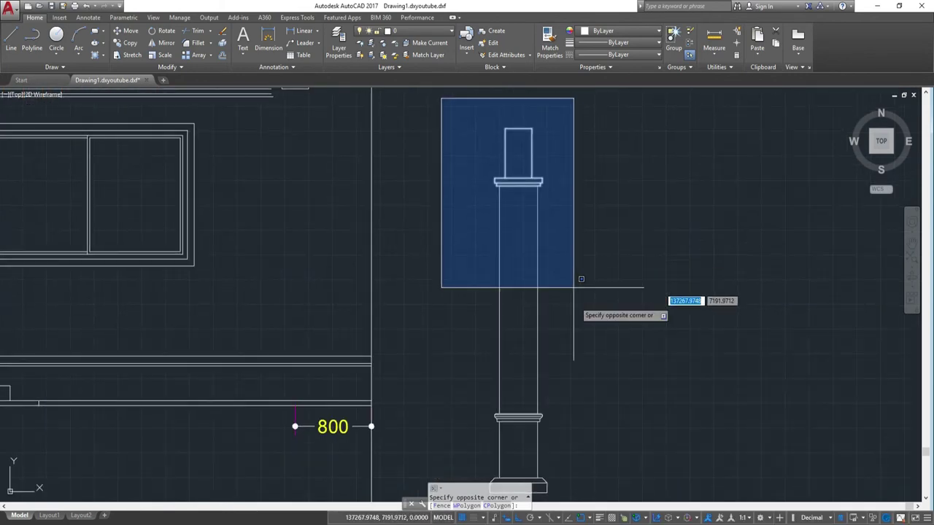
scroll(579, 255, "up", 1)
left_click(583, 346)
middle_click_drag(571, 233, 590, 343)
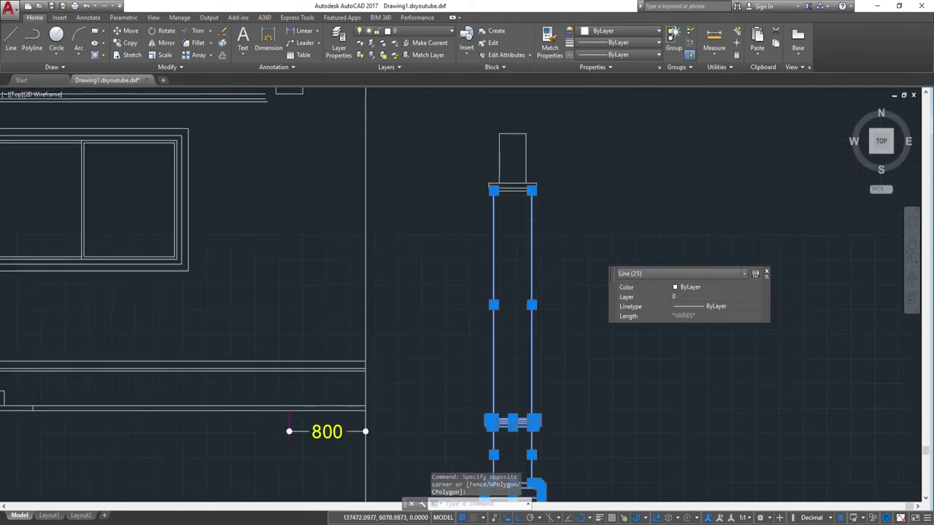
left_click(458, 243)
left_click(569, 327)
- Copy the column from its cap base point to two column positions under the eave
type("o")
key("Return")
scroll(543, 281, "up", 3)
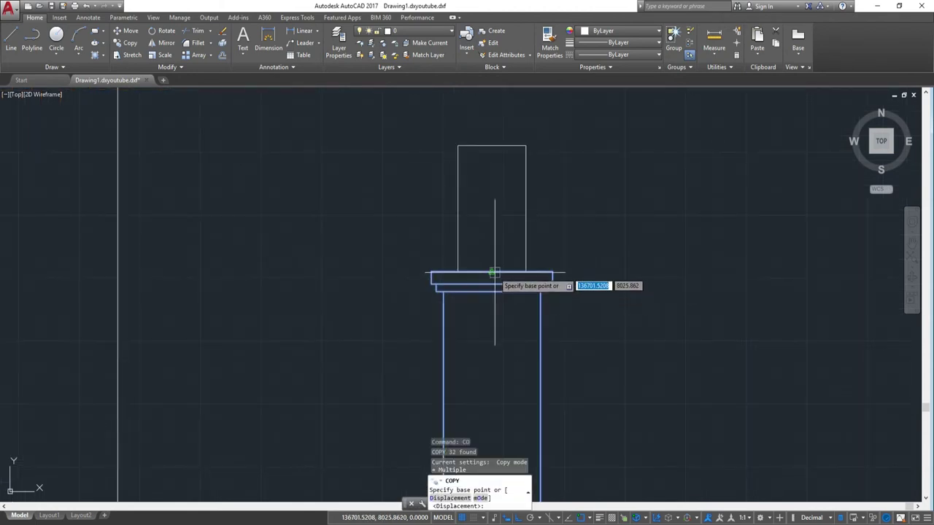
left_click(494, 272)
scroll(467, 262, "down", 3)
middle_click_drag(204, 129, 306, 233)
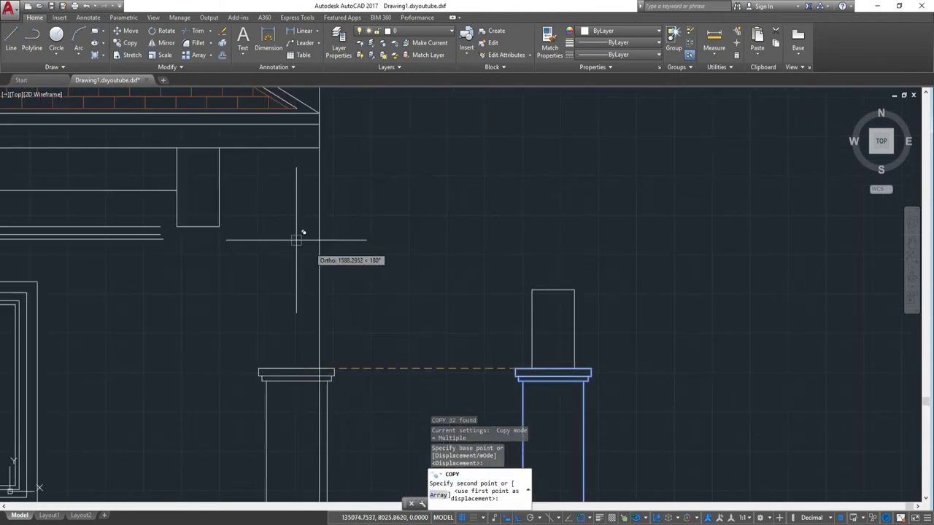
left_click(204, 216)
scroll(327, 295, "up", 5)
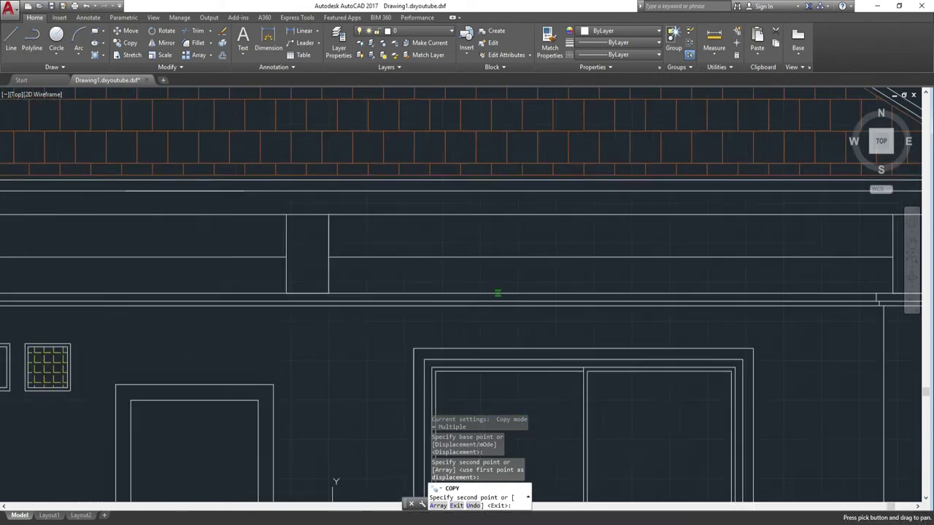
left_click(308, 294)
scroll(334, 386, "down", 3)
middle_click_drag(386, 337, 386, 199)
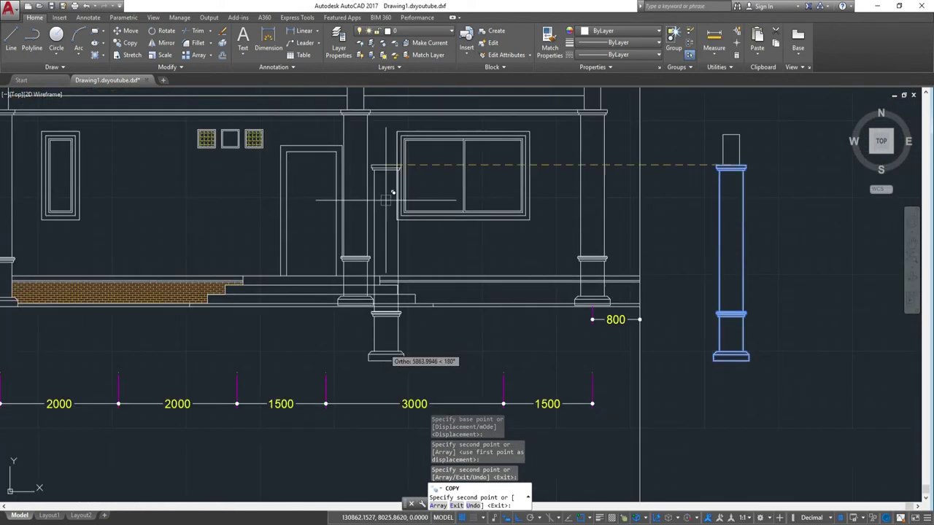
key("Escape")
scroll(467, 317, "up", 2)
scroll(402, 230, "up", 3)
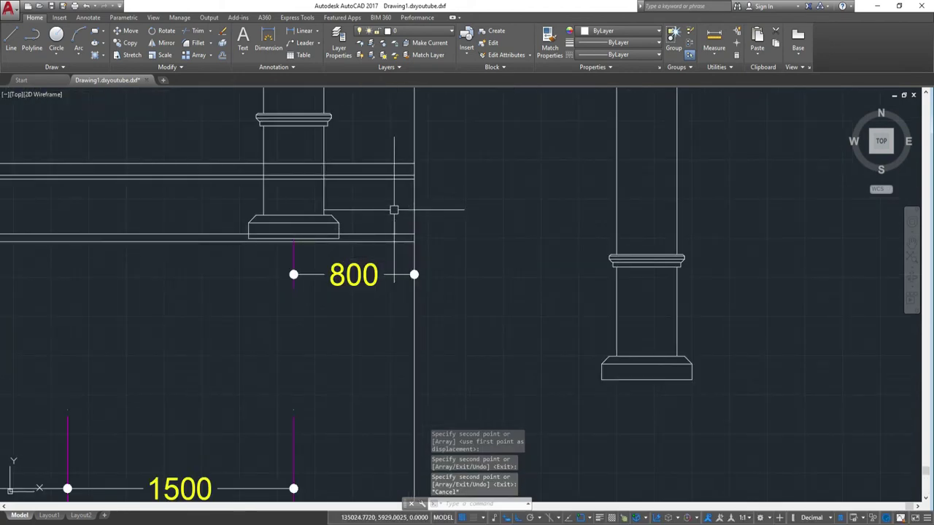
type("tr")
- Trim the horizontal wall lines running through the inside of the left column
key("Return")
key("Return")
left_click(392, 204)
left_click(365, 139)
left_click(380, 206)
left_click(380, 207)
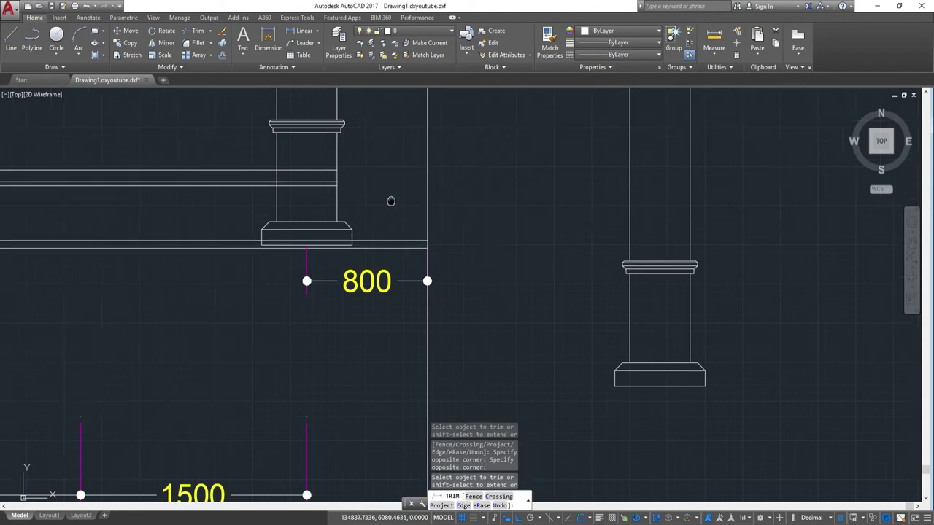
middle_click_drag(309, 191, 380, 240)
left_click(379, 240)
left_click(367, 195)
scroll(443, 255, "down", 2)
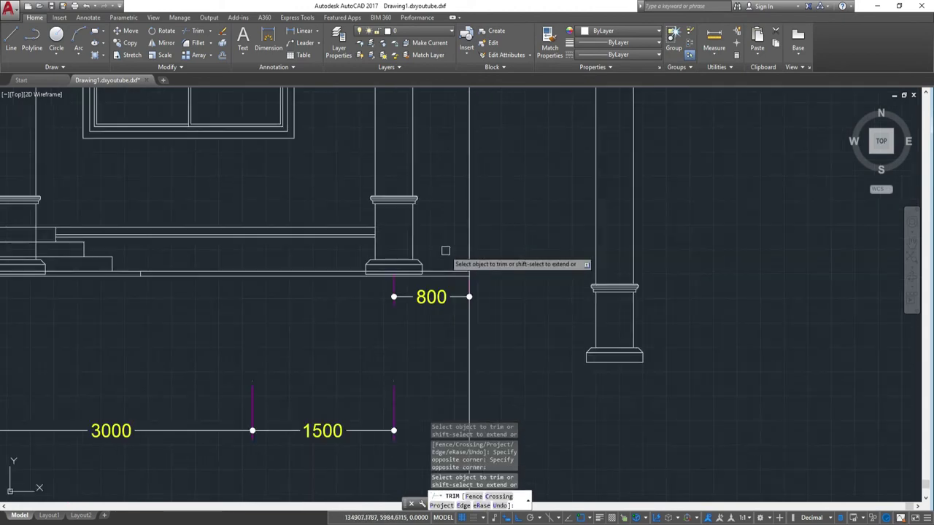
scroll(437, 351, "up", 2)
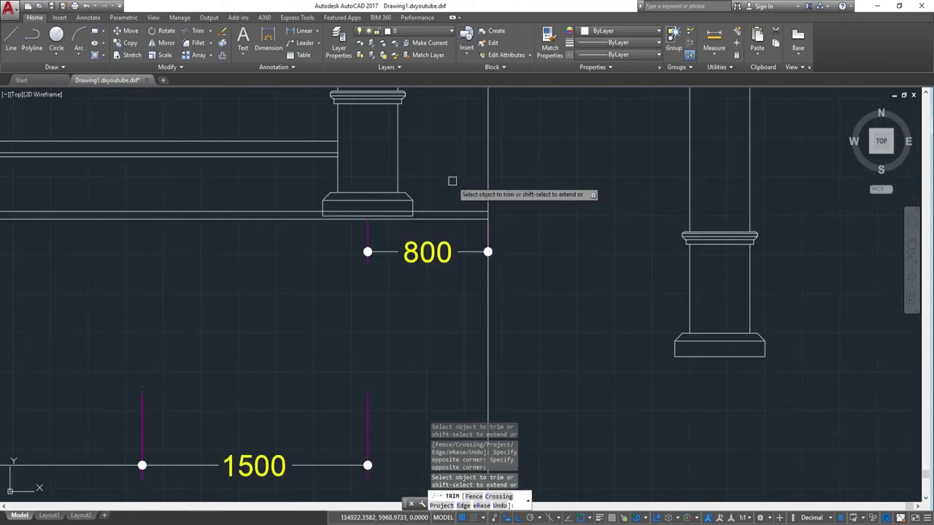
- Trim the gridline stub below the column near the 800 dimension, then finish trimming
middle_click_drag(442, 197, 487, 236)
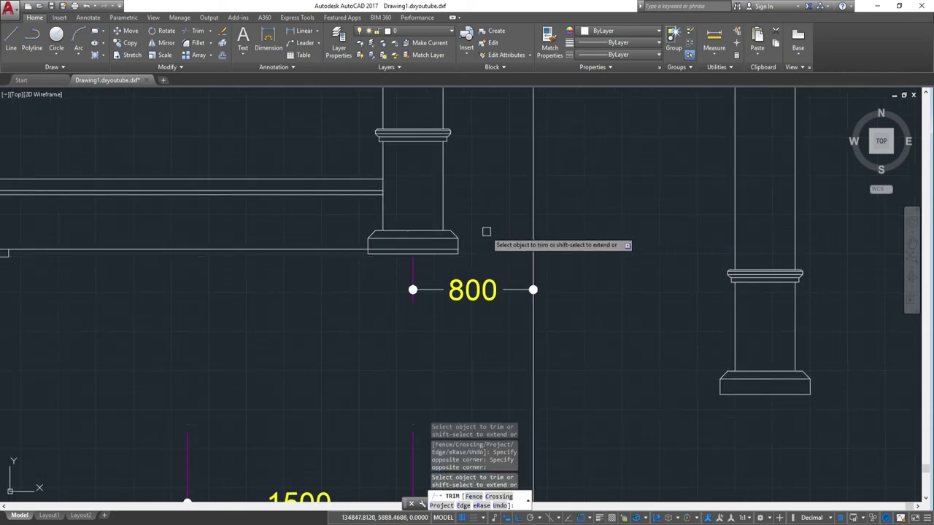
middle_click_drag(540, 225, 490, 259)
left_click(472, 301)
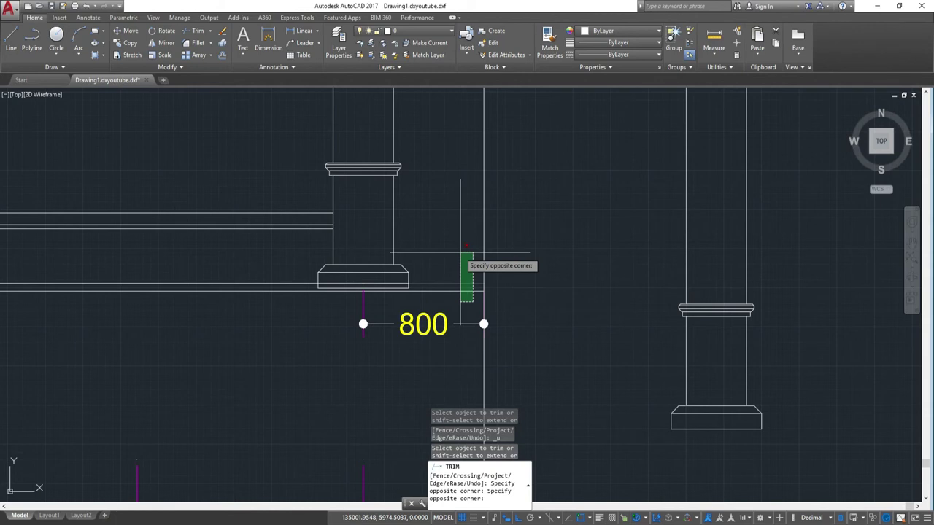
left_click(460, 253)
scroll(449, 263, "up", 4)
scroll(481, 257, "up", 2)
scroll(481, 256, "down", 2)
middle_click_drag(441, 243, 521, 290)
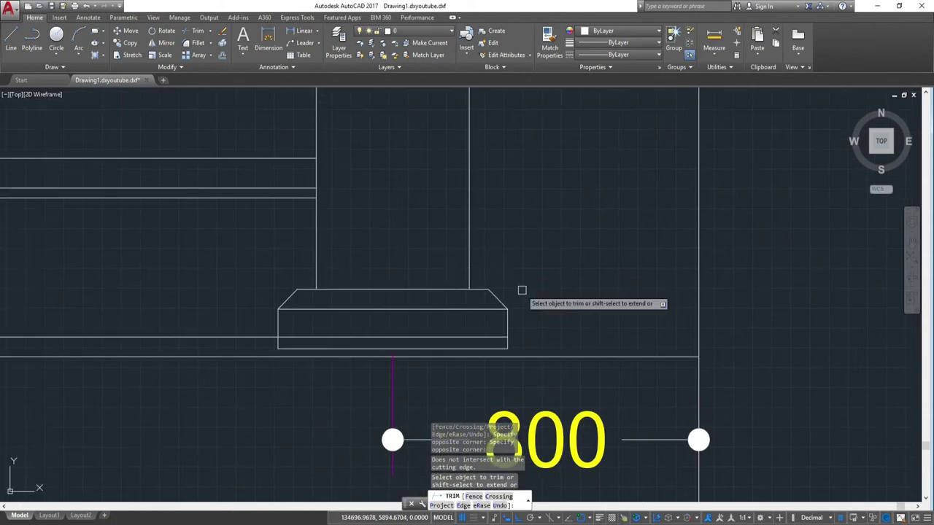
scroll(456, 336, "down", 2)
middle_click_drag(265, 314, 567, 292)
scroll(350, 271, "down", 4)
middle_click_drag(254, 284, 373, 291)
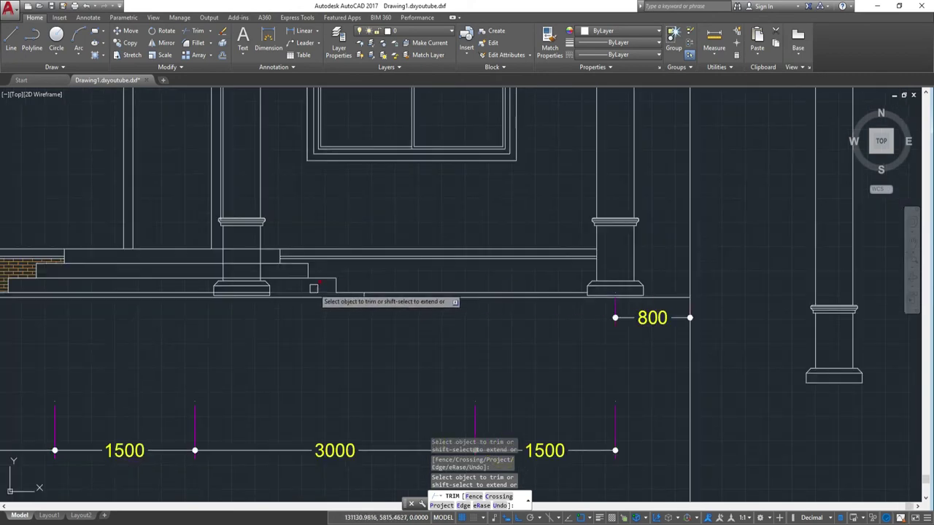
scroll(365, 292, "up", 4)
middle_click_drag(559, 298, 424, 318)
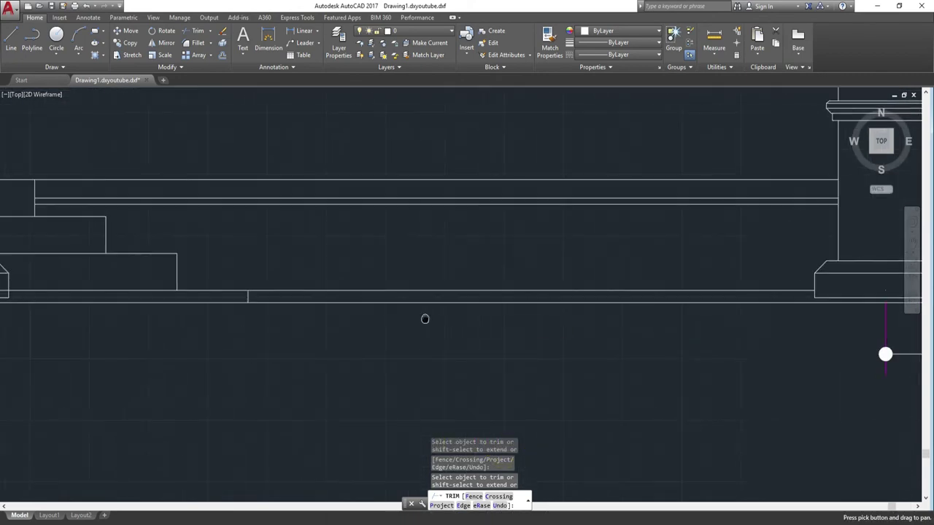
middle_click_drag(526, 321, 438, 319)
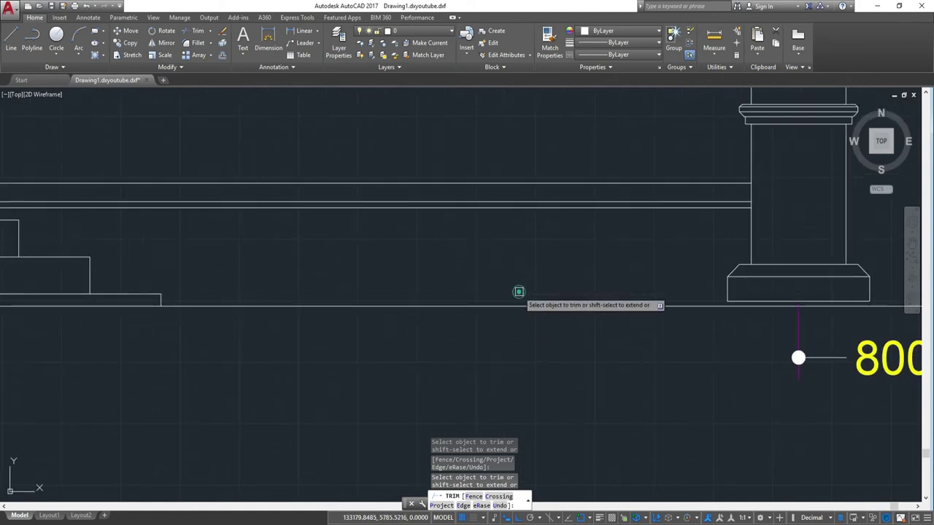
scroll(519, 292, "down", 5)
scroll(511, 278, "up", 2)
key("Escape")
- Pan across the elevation to check the columns, brick plinth, steps, vents and main door
scroll(487, 283, "up", 1)
mouse_move(487, 283)
middle_mouse_down()
mouse_move(501, 241)
mouse_move(526, 453)
middle_mouse_up()
scroll(547, 333, "up", 2)
scroll(557, 279, "up", 1)
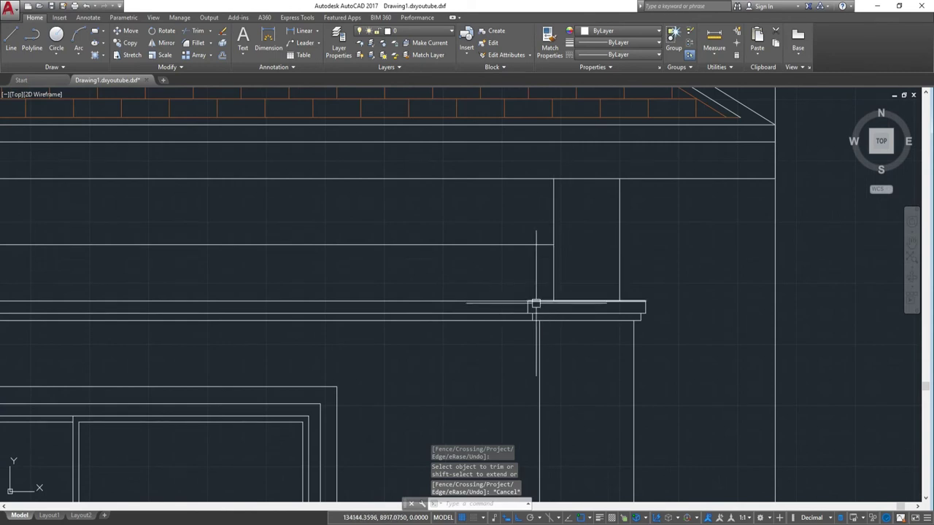
scroll(535, 304, "down", 4)
middle_click_drag(393, 496, 380, 302)
scroll(413, 269, "up", 3)
middle_click_drag(413, 269, 329, 323)
scroll(164, 305, "up", 2)
scroll(114, 304, "down", 1)
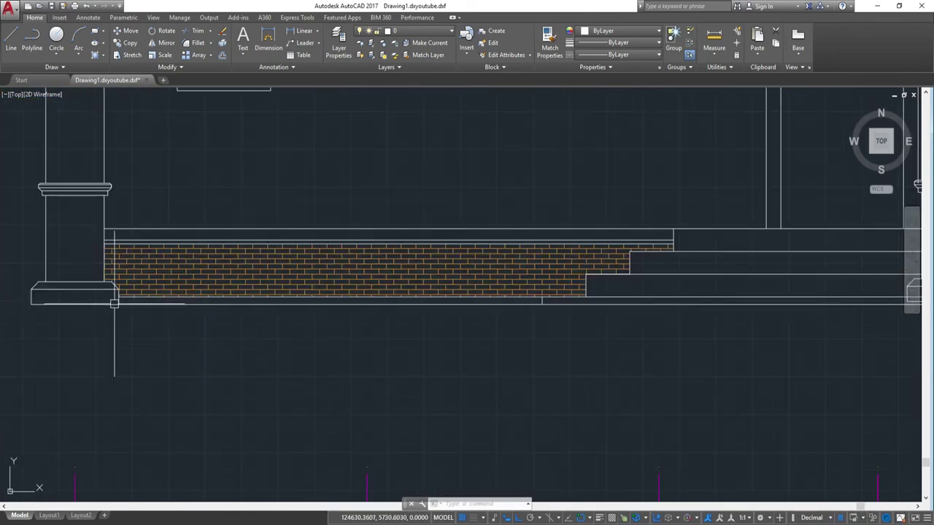
middle_click_drag(189, 190, 236, 389)
scroll(235, 389, "down", 3)
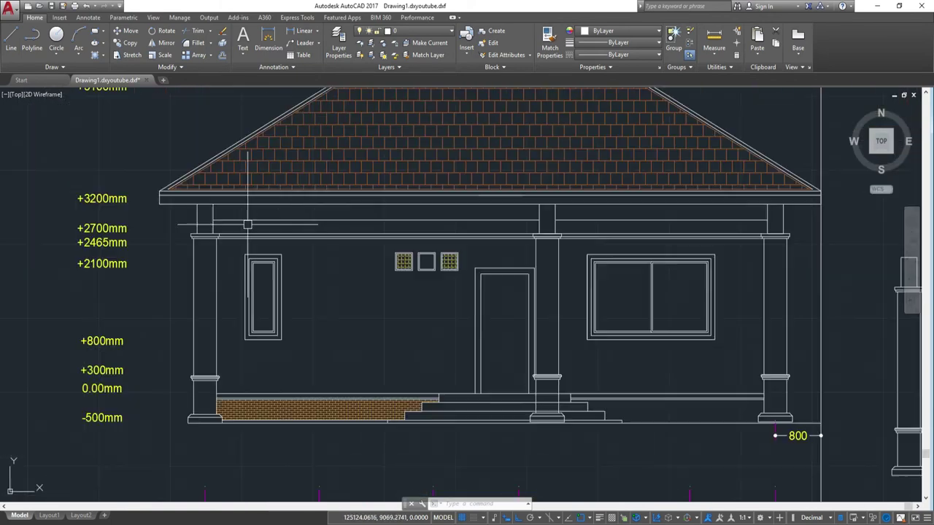
scroll(235, 231, "up", 3)
middle_click_drag(236, 232, 255, 280)
- Window-select the column cap lines and add both column side lines
middle_click_drag(590, 214, 471, 223)
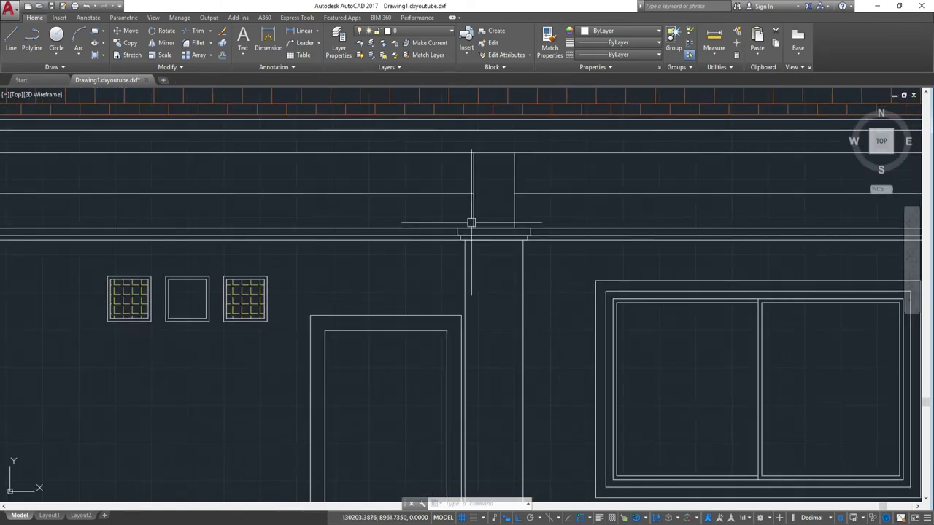
left_click(443, 216)
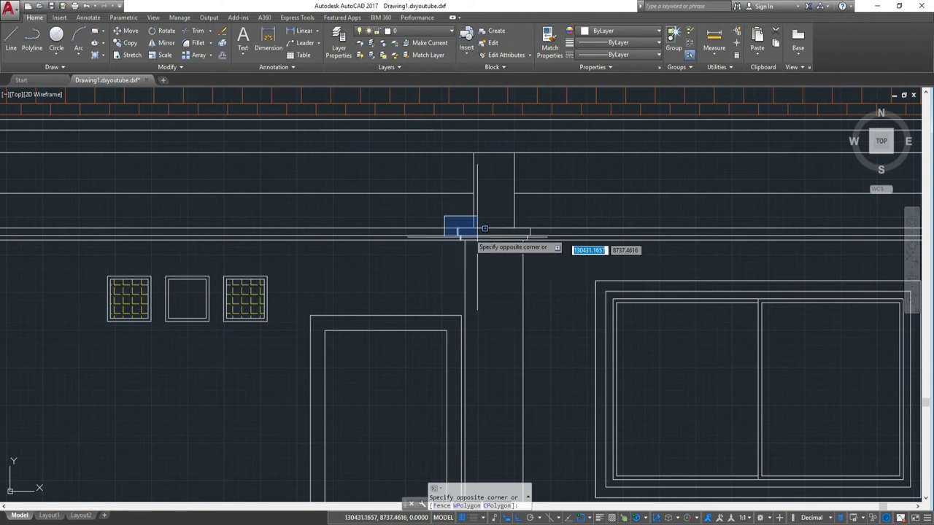
key("Escape")
scroll(474, 230, "up", 2)
left_click(416, 209)
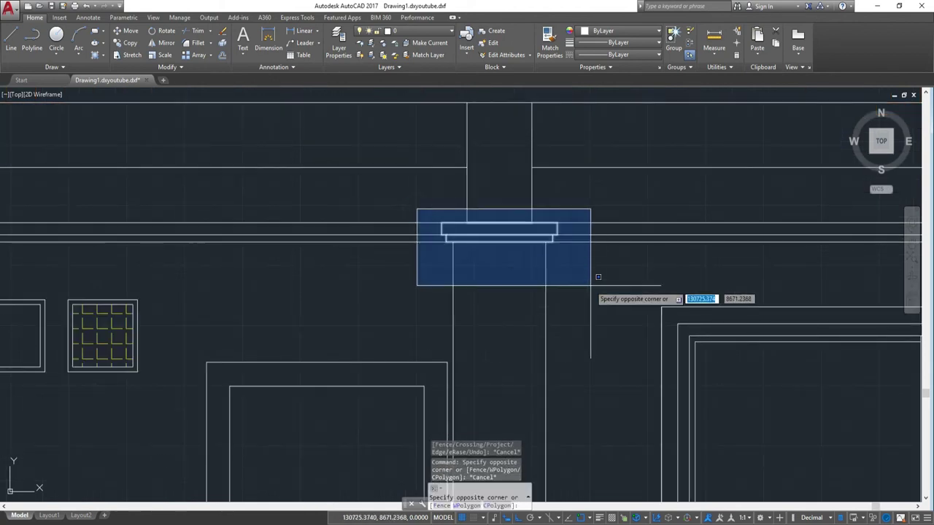
left_click(594, 286)
middle_click_drag(594, 335, 591, 292)
left_click(579, 292)
left_click(387, 248)
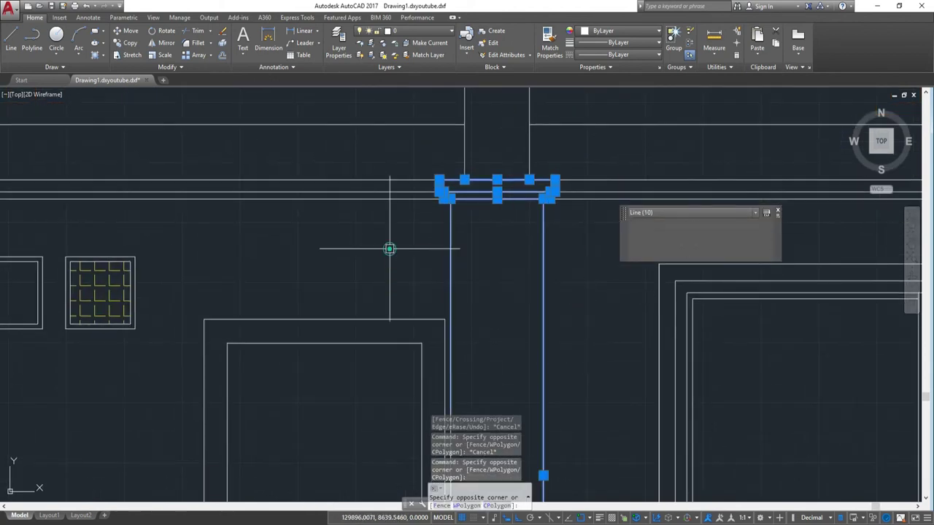
scroll(587, 270, "down", 2)
middle_click_drag(575, 423, 571, 252)
scroll(613, 342, "up", 5)
- Reselect the pillar base and finally the whole column shaft and base in one window
middle_click_drag(588, 296, 626, 377)
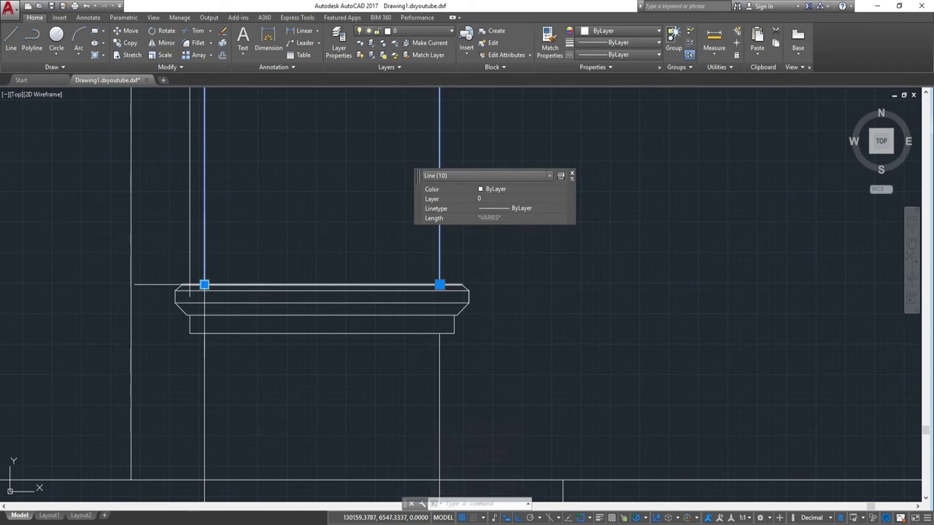
left_click(165, 270)
left_click(503, 355)
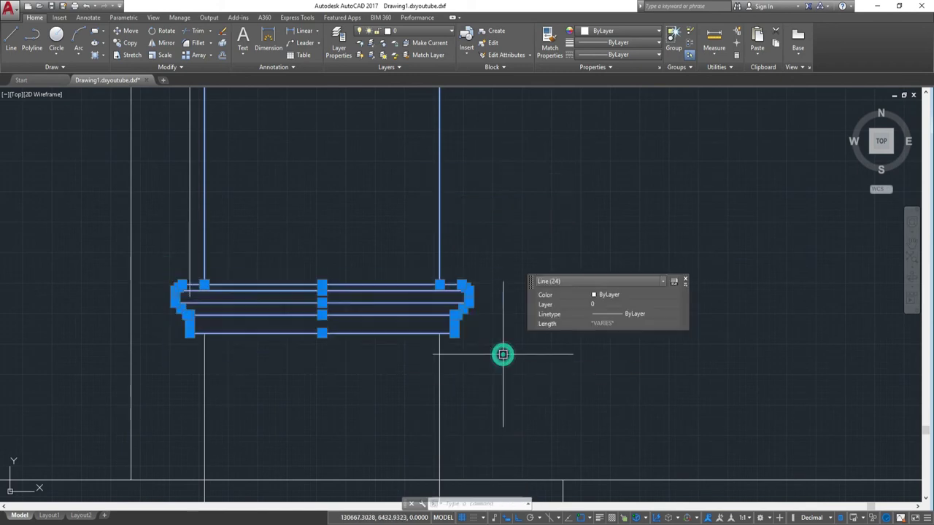
middle_click_drag(502, 355, 537, 270)
left_click(478, 341)
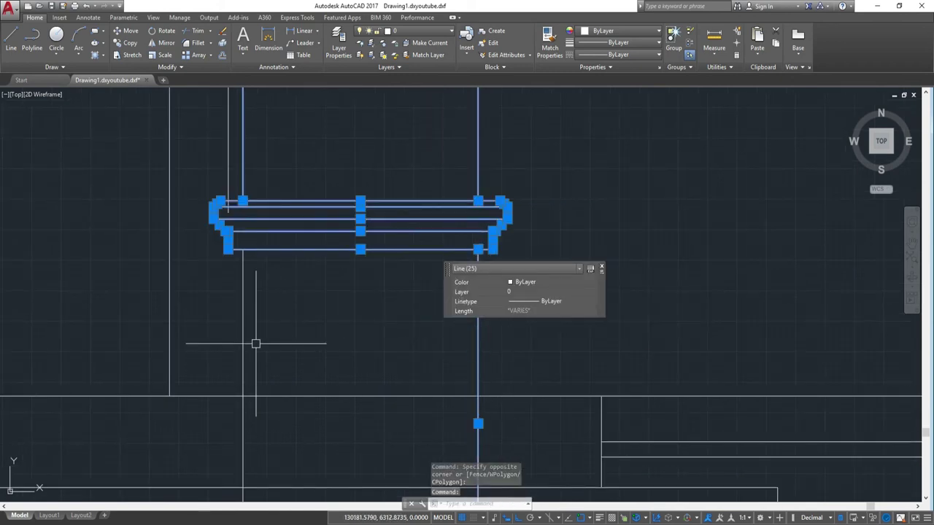
left_click(243, 345)
scroll(343, 365, "down", 2)
middle_click_drag(345, 364, 452, 205)
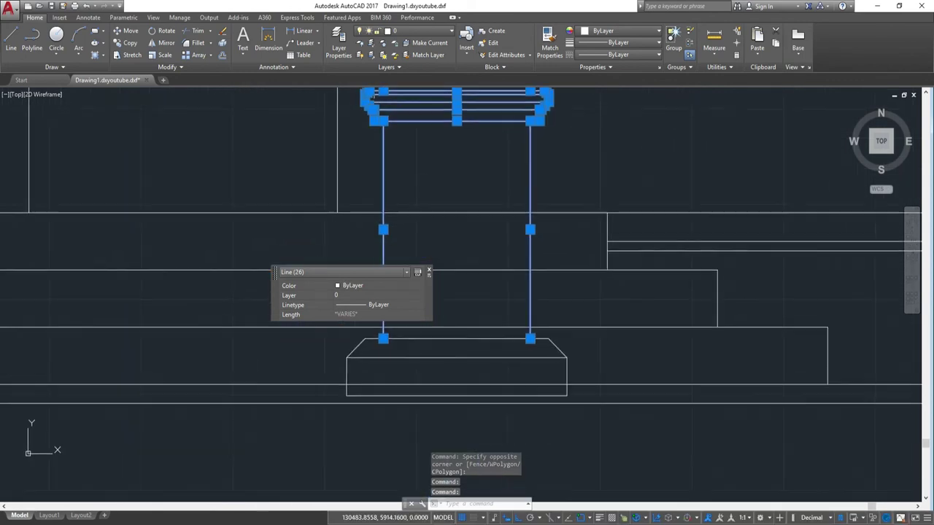
scroll(382, 230, "up", 2)
middle_click_drag(506, 373, 521, 292)
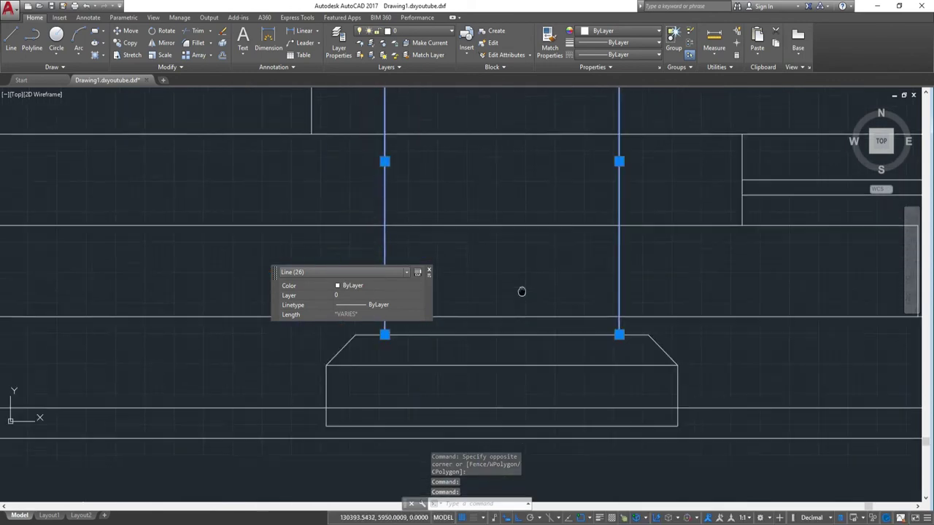
left_click(429, 272)
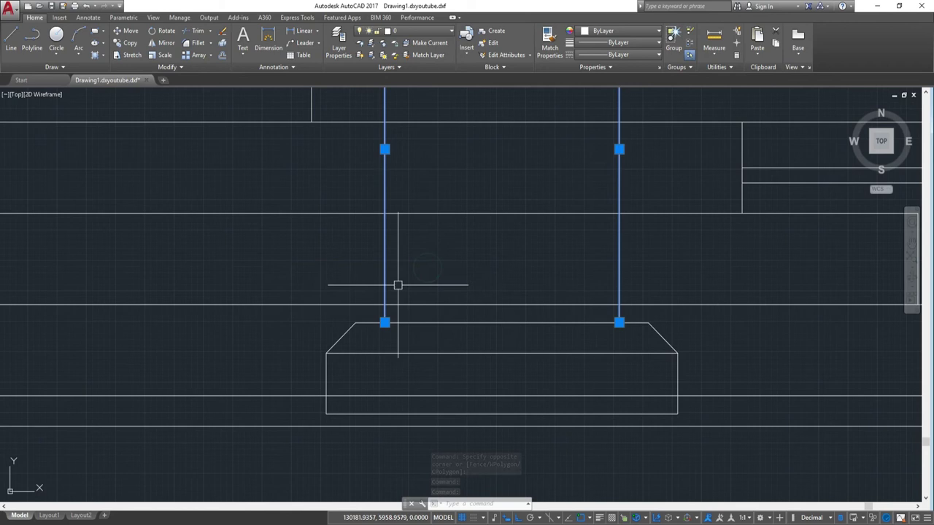
left_click(273, 278)
left_click(757, 414)
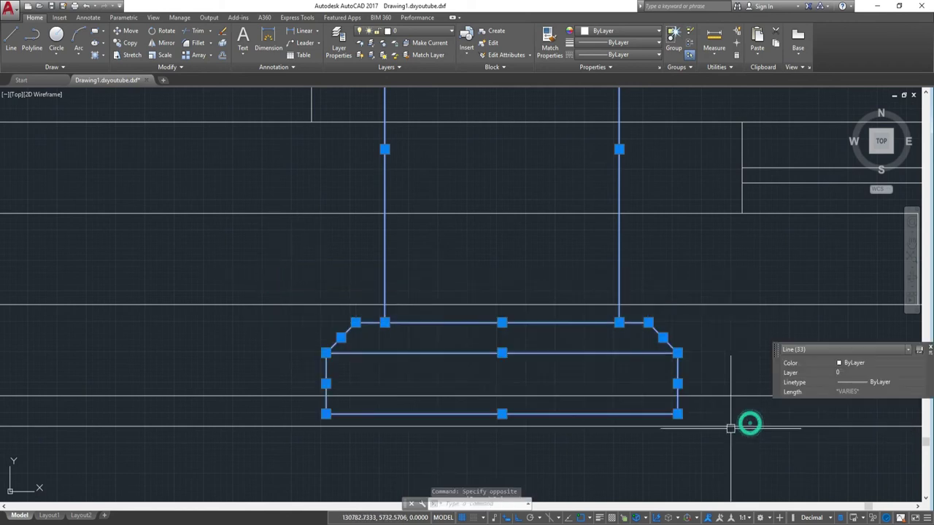
type("m")
- Start moving the column lines and window-select the right column's base, shaft and capital lines
key("Return")
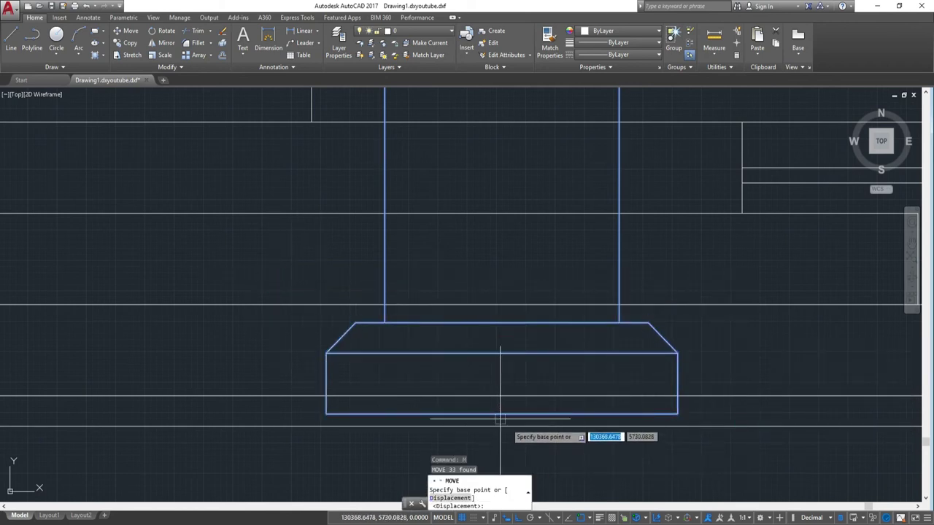
left_click(502, 415)
scroll(511, 413, "down", 5)
mouse_move(567, 413)
middle_mouse_down()
mouse_move(448, 416)
mouse_move(713, 398)
middle_mouse_up()
scroll(712, 397, "up", 2)
scroll(594, 396, "up", 2)
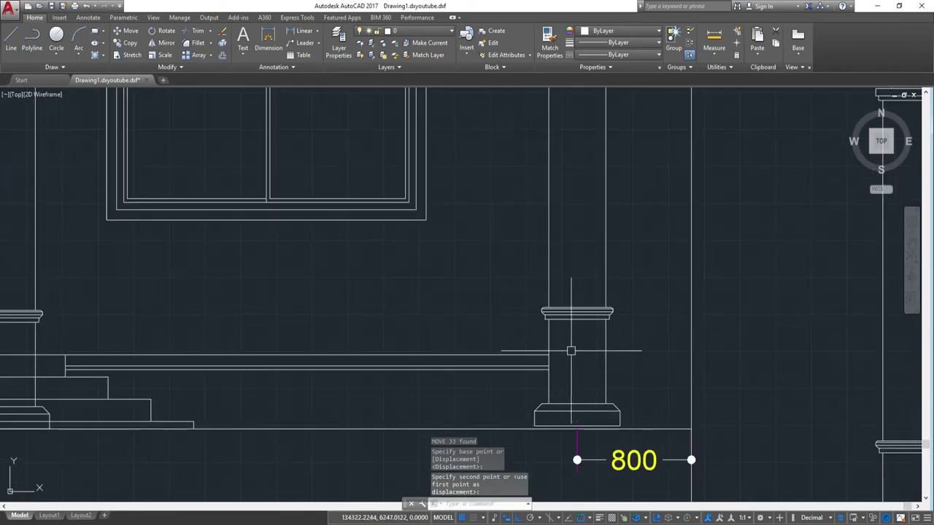
left_click(500, 276)
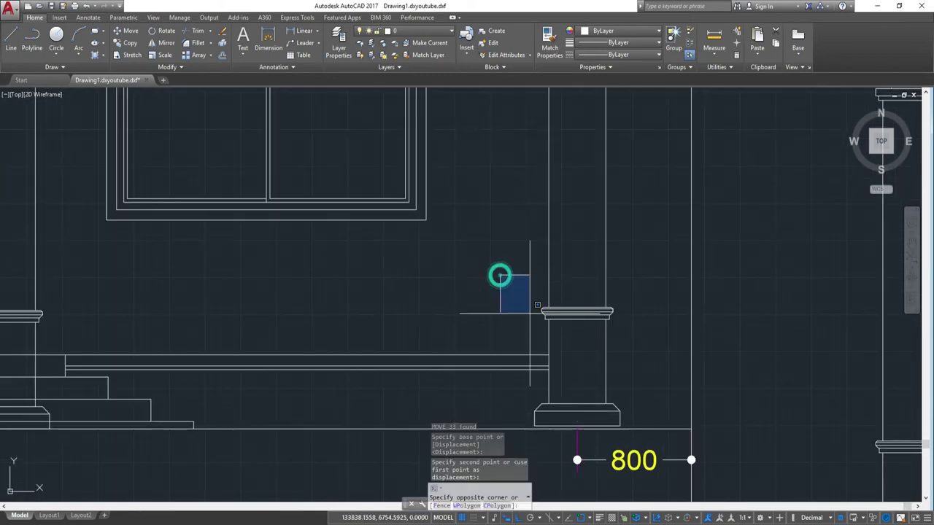
left_click(628, 429)
left_click(639, 263)
left_click(513, 198)
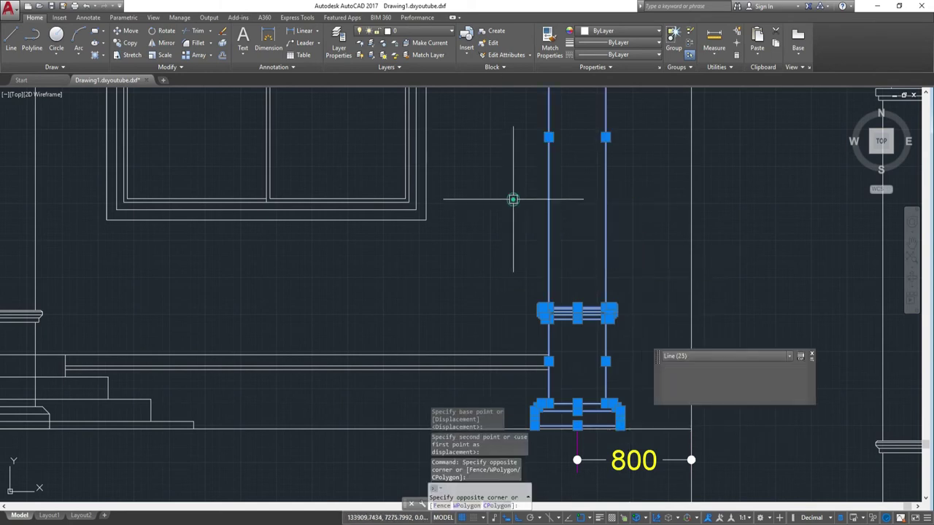
middle_click_drag(591, 197, 571, 482)
left_click(519, 225)
left_click(617, 267)
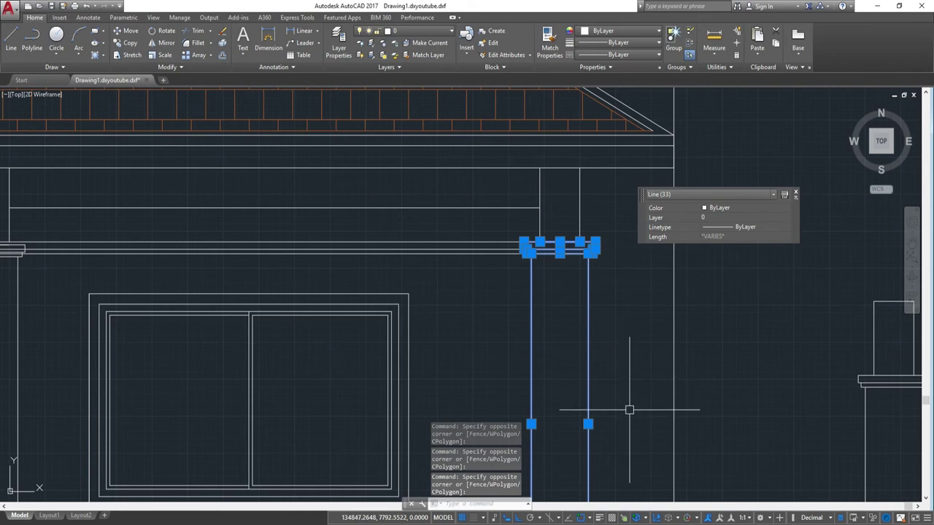
key("Escape")
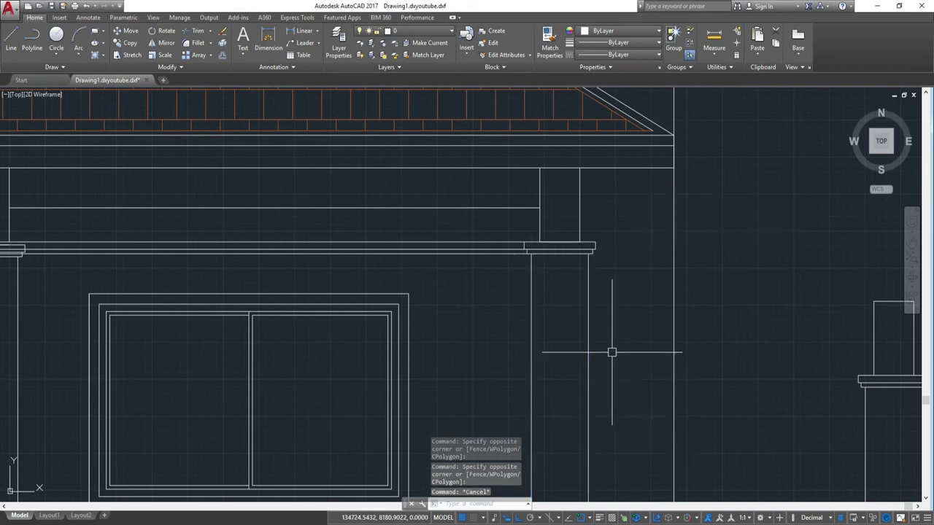
- Reselect the column shaft and base lines and move them from the base's bottom midpoint
left_click(634, 351)
left_click(487, 322)
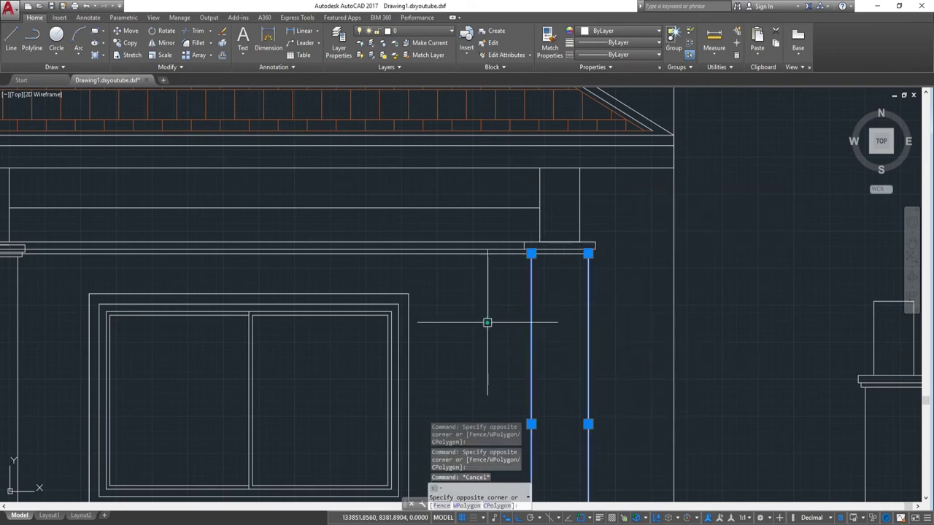
middle_click_drag(622, 398, 601, 328)
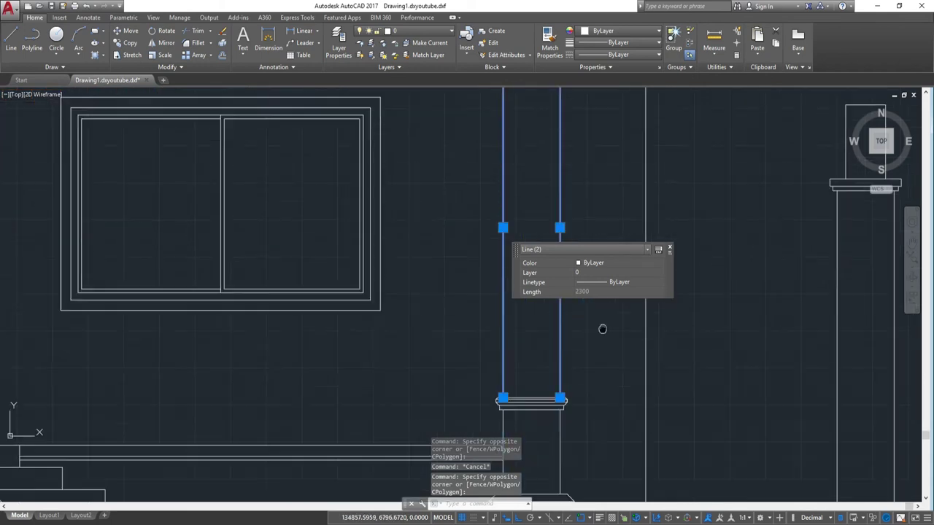
left_click(589, 372)
left_click(454, 326)
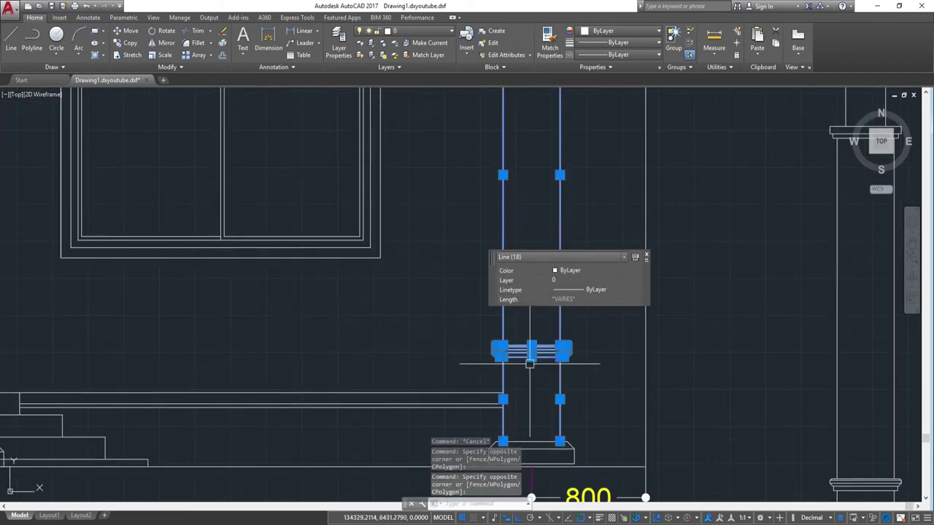
middle_click_drag(588, 405, 576, 321)
scroll(510, 365, "up", 1)
left_click(374, 337)
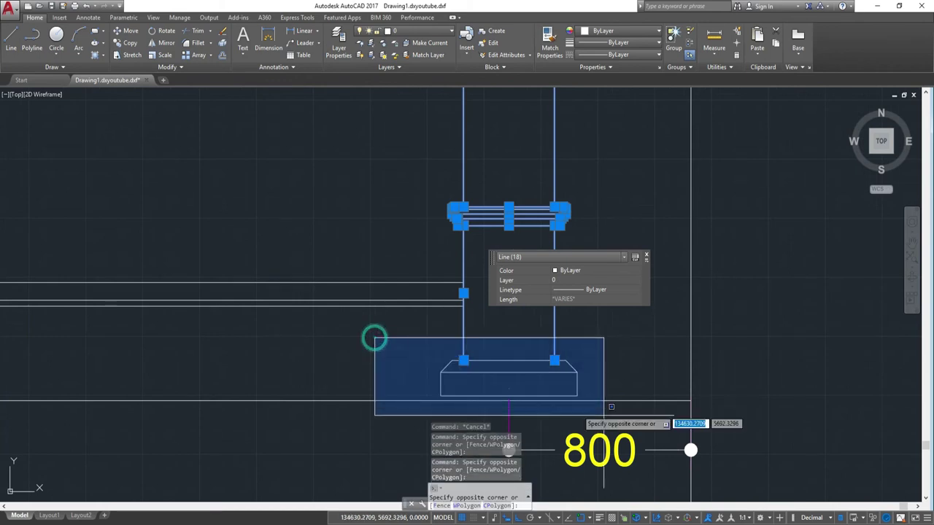
left_click(621, 411)
scroll(559, 386, "up", 2)
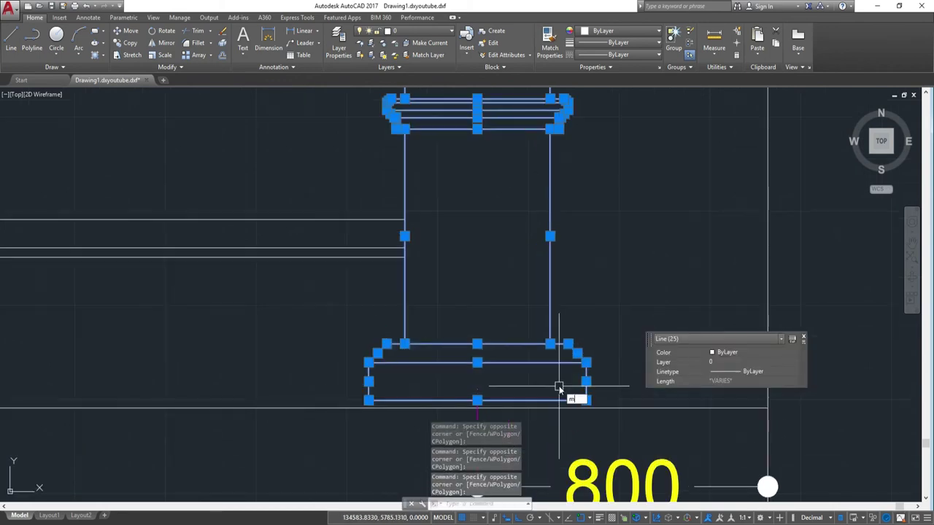
key("Return")
scroll(490, 402, "up", 3)
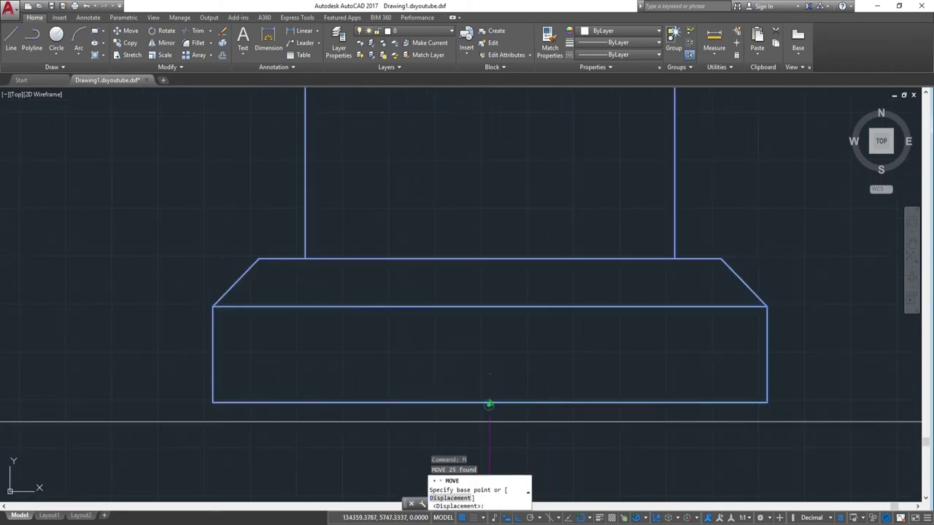
left_click(490, 403)
scroll(485, 406, "down", 4)
middle_click_drag(418, 308, 536, 519)
scroll(602, 209, "down", 4)
scroll(602, 209, "up", 3)
scroll(688, 284, "up", 2)
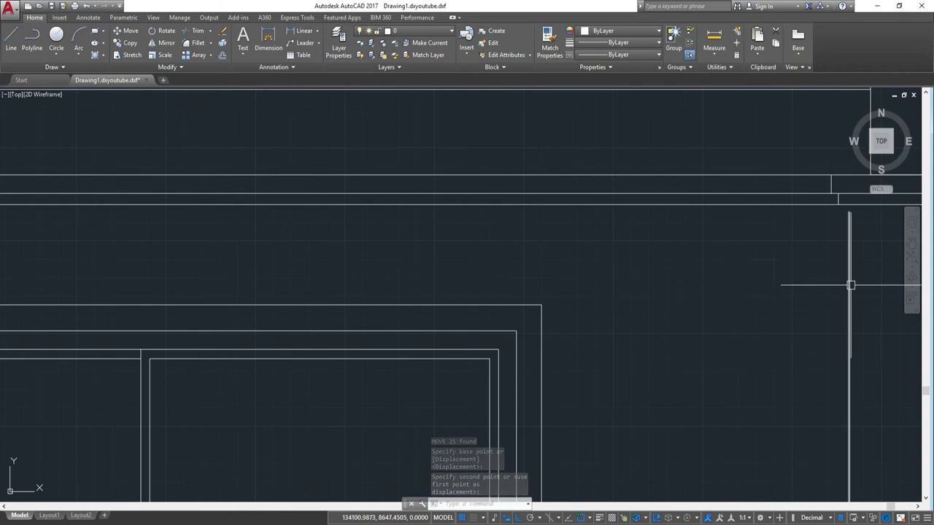
- Pick boundary edges at the column's upper end for an EXTEND attempt, then cancel it
middle_click_drag(850, 285, 523, 299)
type("ex")
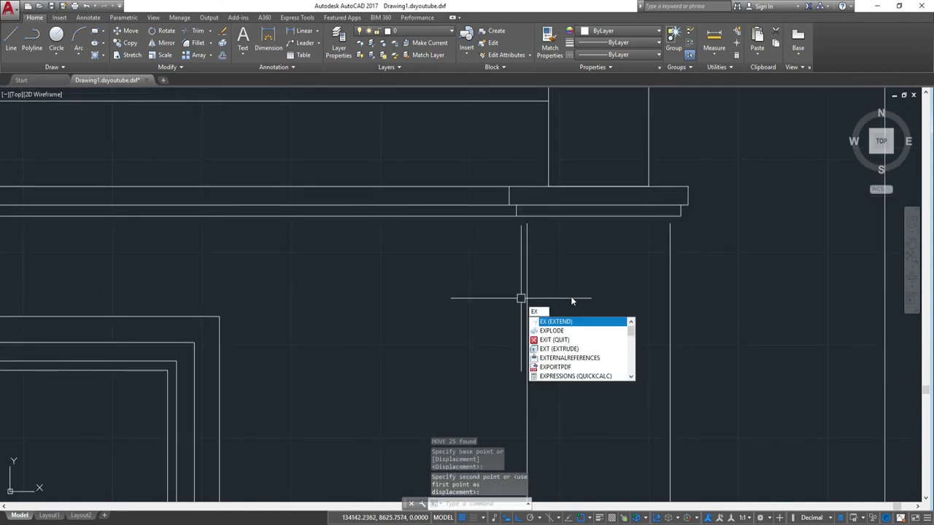
key("Return")
key("Return")
left_click(754, 285)
left_click(448, 287)
scroll(580, 317, "down", 3)
scroll(580, 317, "down", 2)
key("Escape")
scroll(364, 306, "up", 5)
- Select the eight capital lines and move them from a base point on the capital
left_click(194, 260)
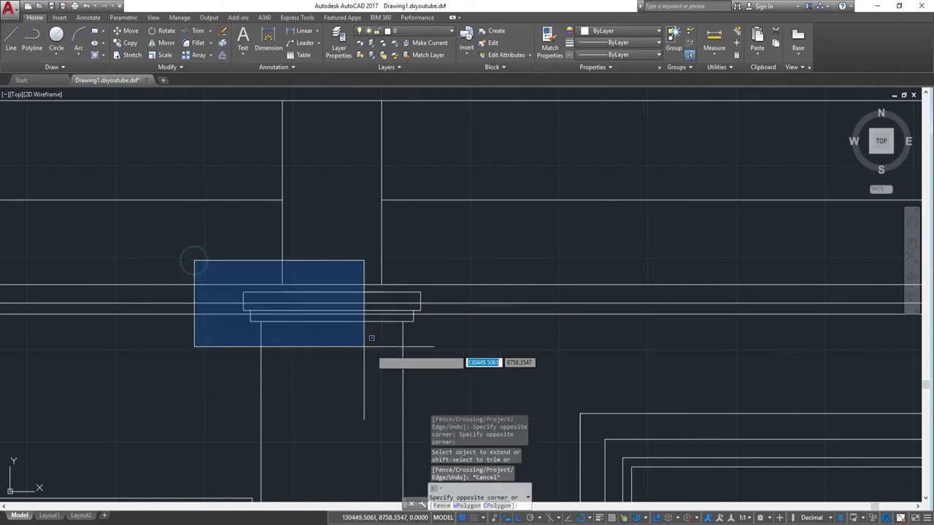
left_click(428, 353)
key("Return")
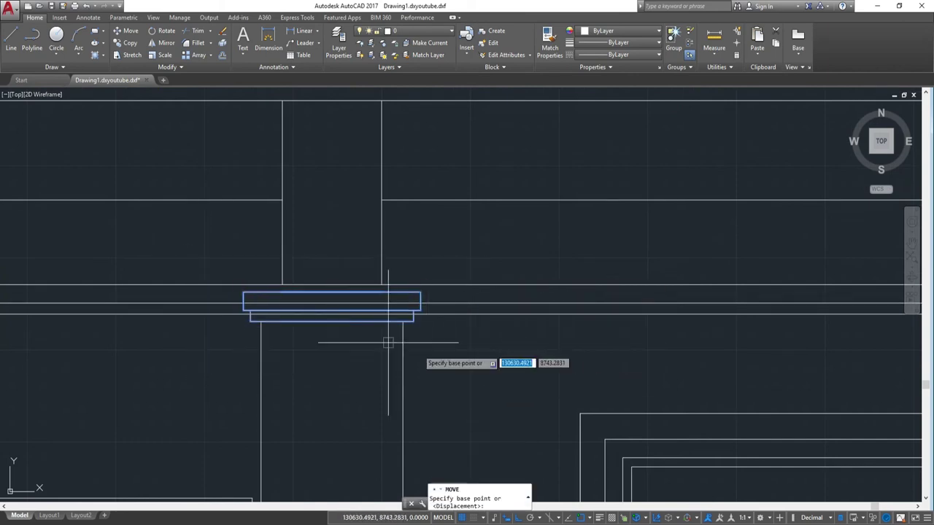
left_click(332, 321)
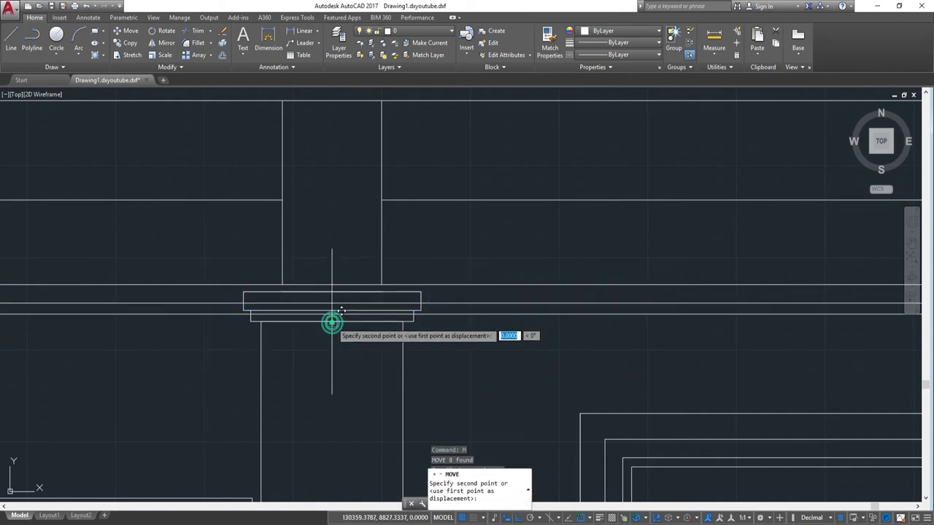
scroll(329, 361, "down", 1)
scroll(329, 353, "up", 1)
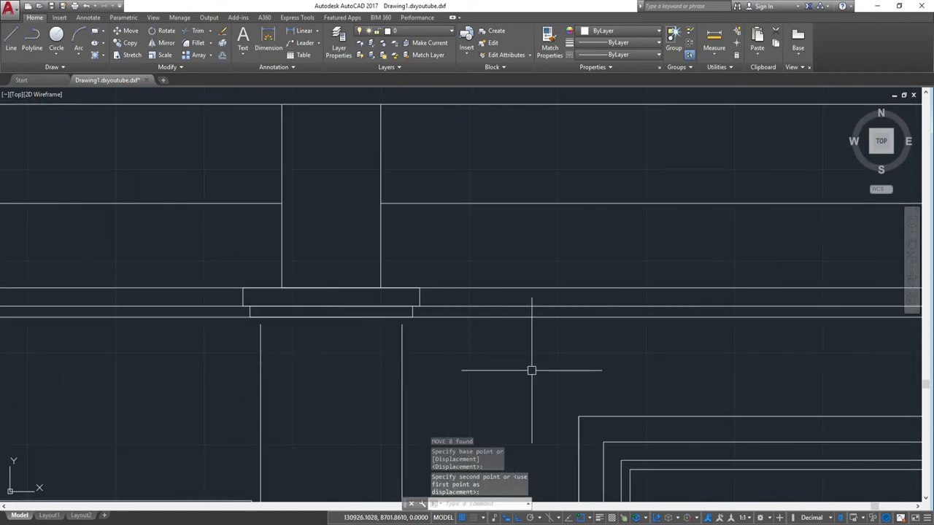
- Extend the lower shaft lines up to the capital
type("x")
key("Return")
key("Return")
left_click_drag(401, 375, 220, 367)
key("Escape")
scroll(596, 416, "down", 3)
- Erase the seven-line base block under the central column
middle_click_drag(589, 354, 552, 273)
scroll(552, 273, "up", 5)
middle_click_drag(746, 358, 531, 342)
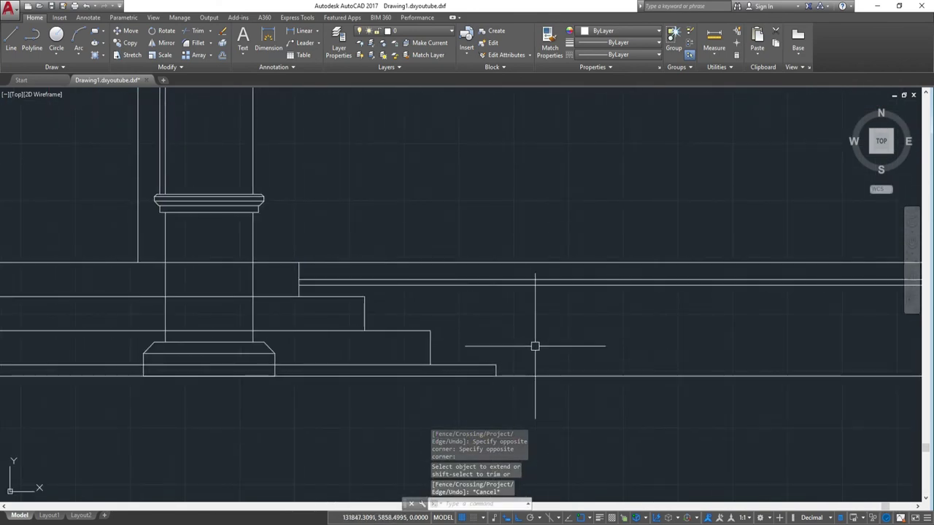
scroll(535, 347, "down", 3)
scroll(447, 350, "up", 1)
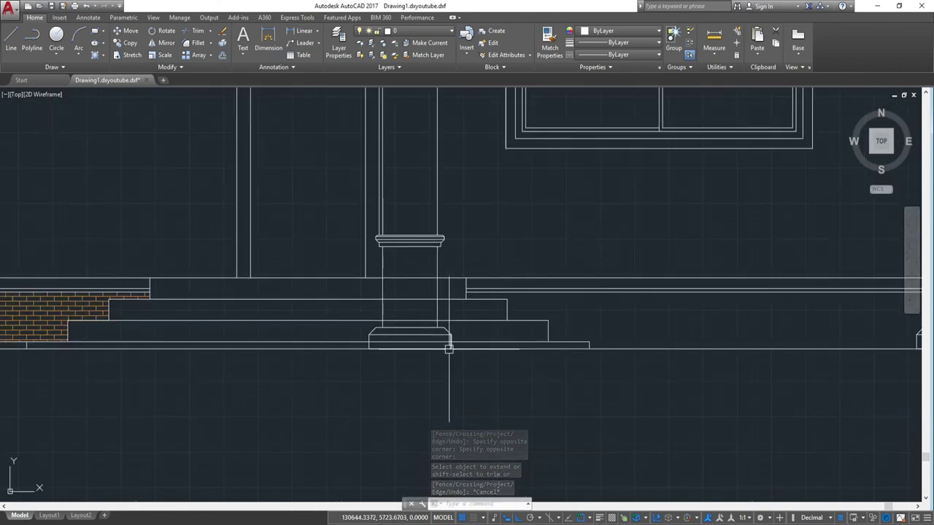
scroll(460, 337, "up", 2)
left_click(190, 283)
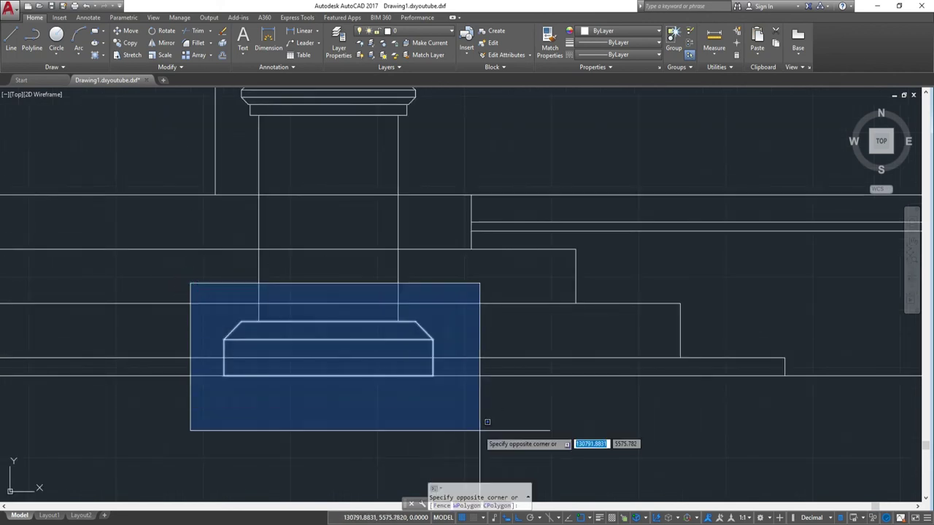
left_click(479, 429)
key("Return")
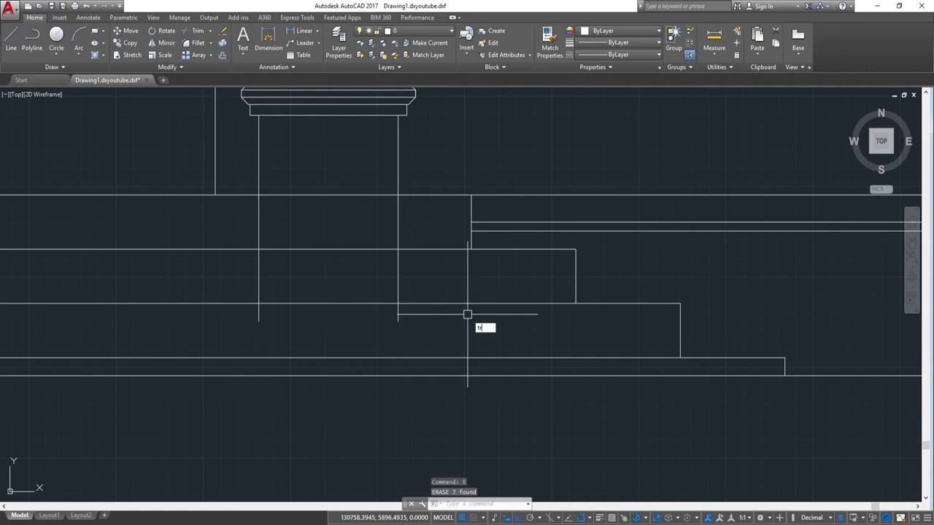
- Trim the shaft lines below the step line and the other lines crossed by a window
type("tr")
key("Return")
key("Return")
left_click(461, 329)
left_click(240, 321)
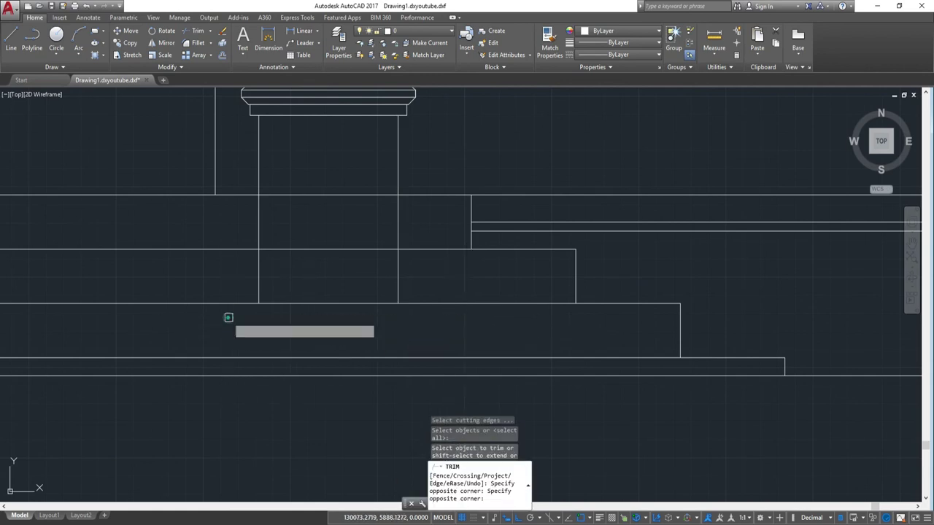
left_click(430, 223)
left_click(211, 219)
scroll(452, 299, "down", 4)
key("Escape")
scroll(467, 377, "down", 2)
- Try to copy properties from the left brick hatch with Match Properties
scroll(466, 377, "down", 3)
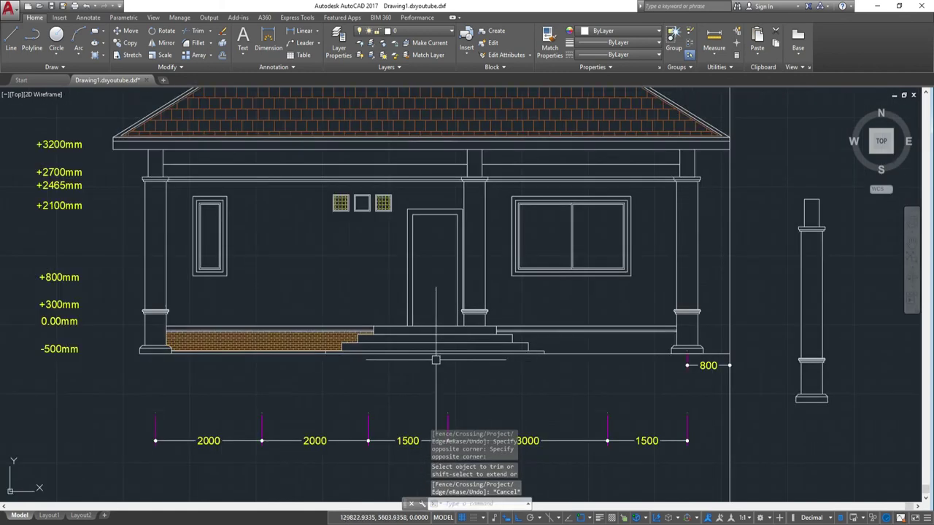
scroll(521, 359, "up", 2)
middle_click_drag(739, 362, 477, 359)
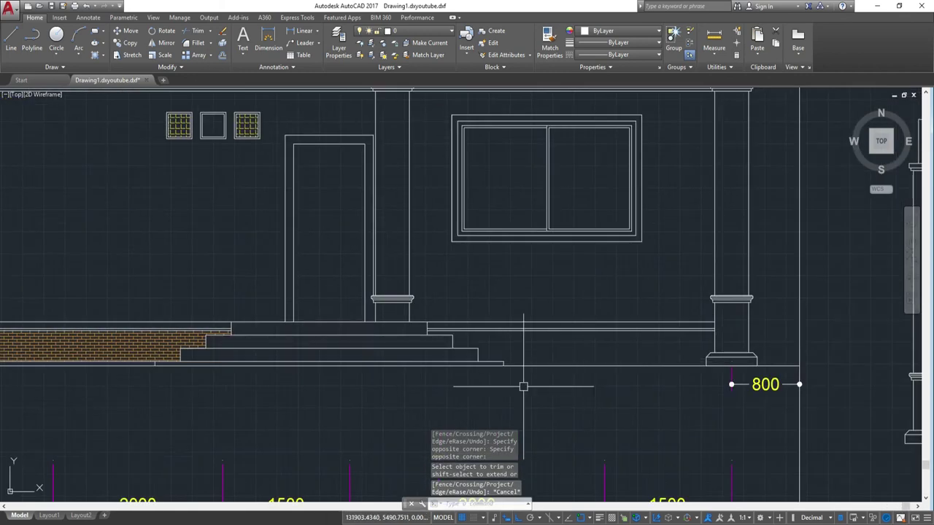
key("Return")
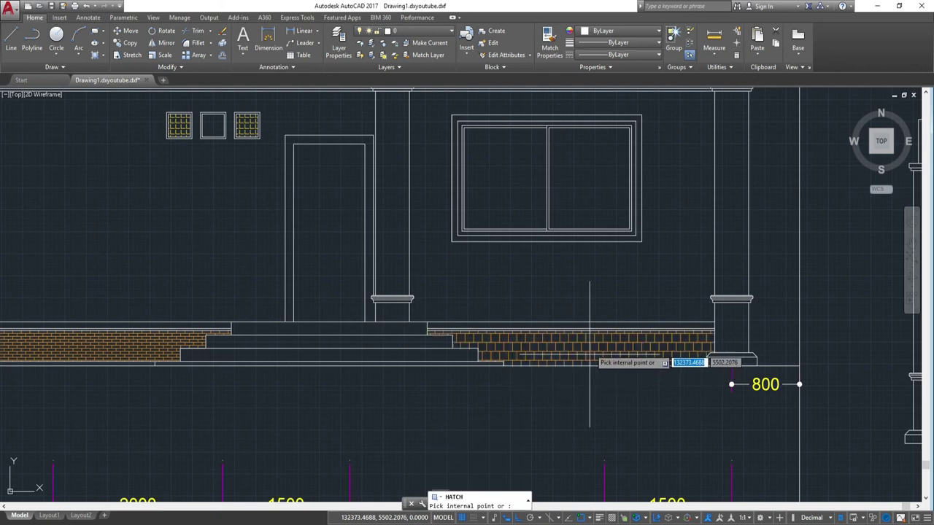
key("Escape")
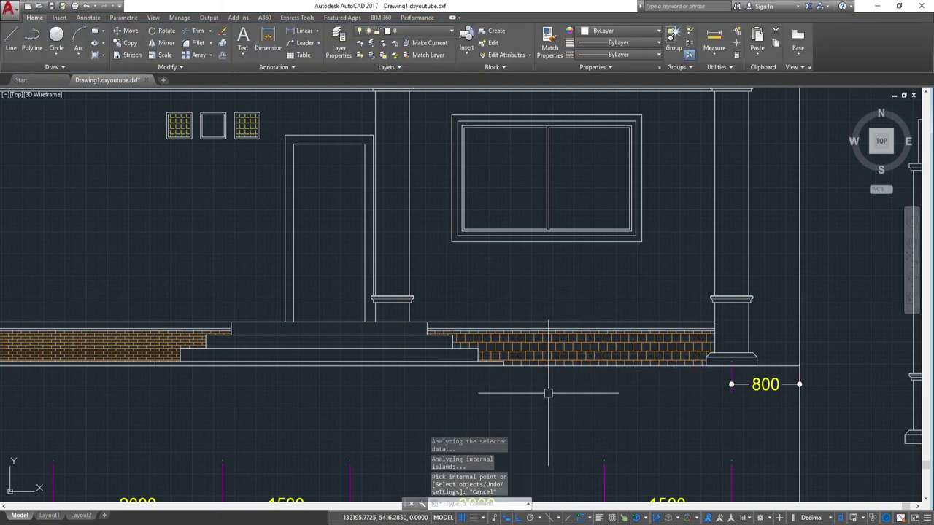
type("ma")
key("Return")
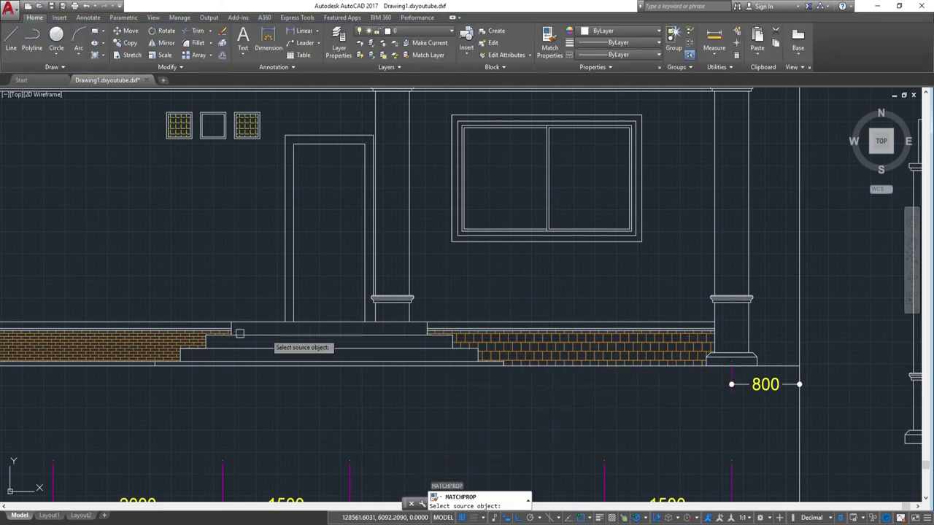
left_click(154, 348)
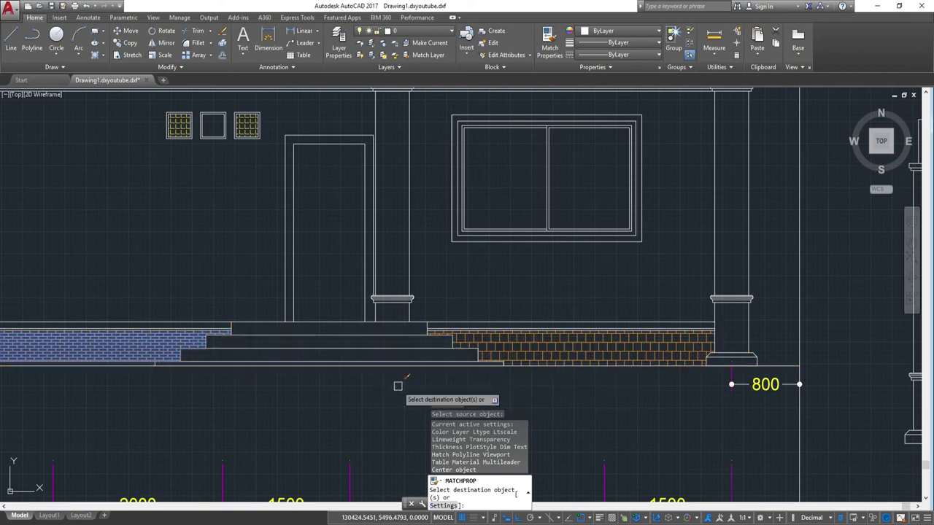
key("Escape")
- Undo the two most recent property-match changes
scroll(559, 384, "up", 2)
scroll(583, 350, "up", 4)
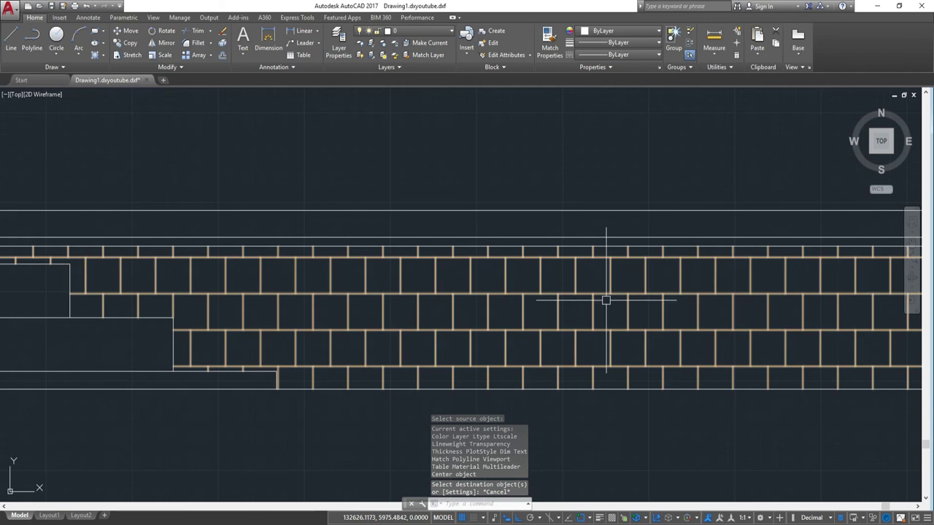
scroll(604, 328, "down", 2)
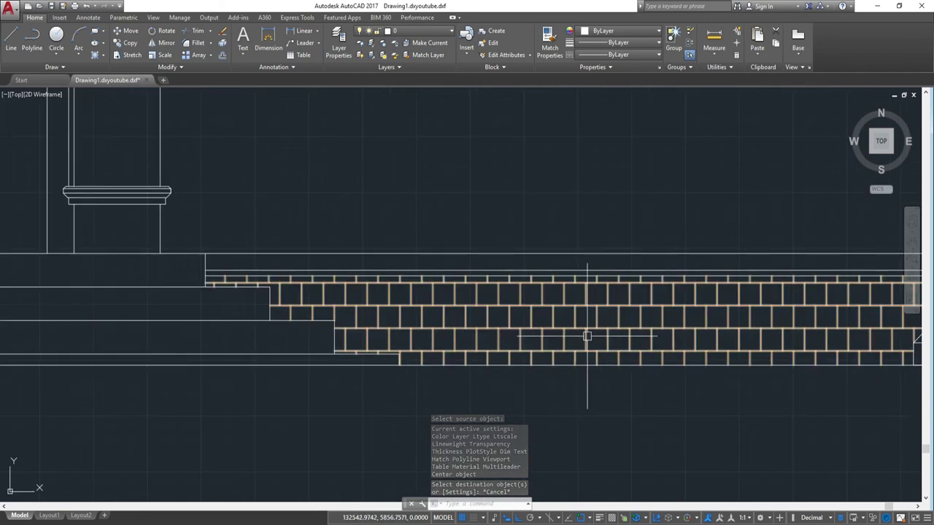
scroll(591, 374, "down", 2)
scroll(607, 379, "down", 3)
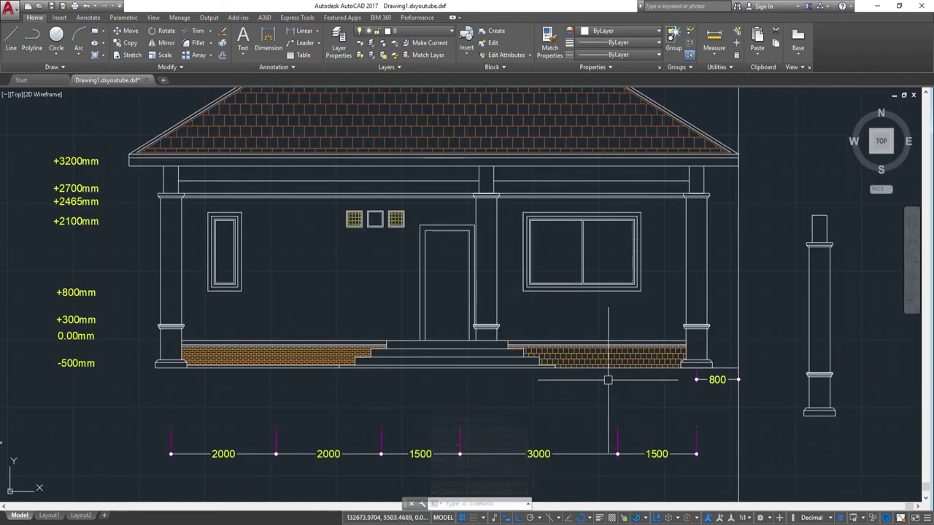
scroll(607, 380, "up", 2)
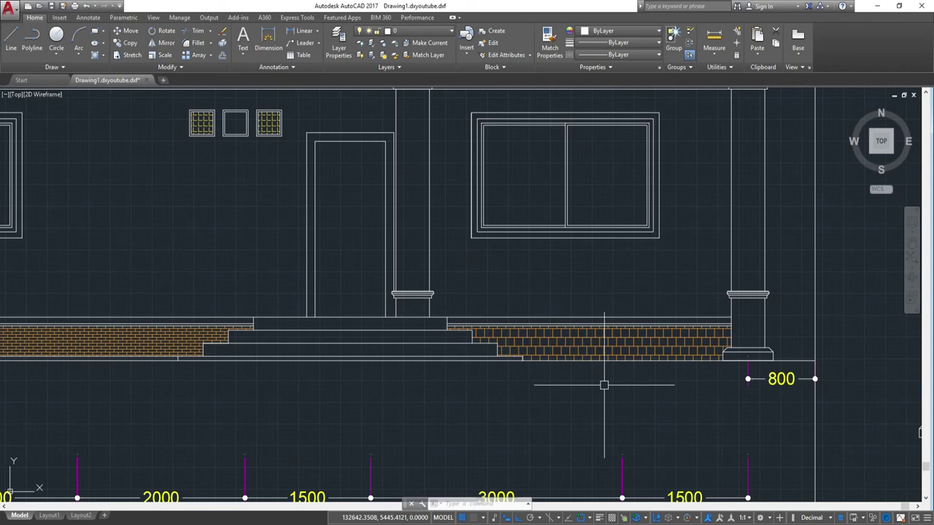
key("ctrl+z")
key("ctrl+z")
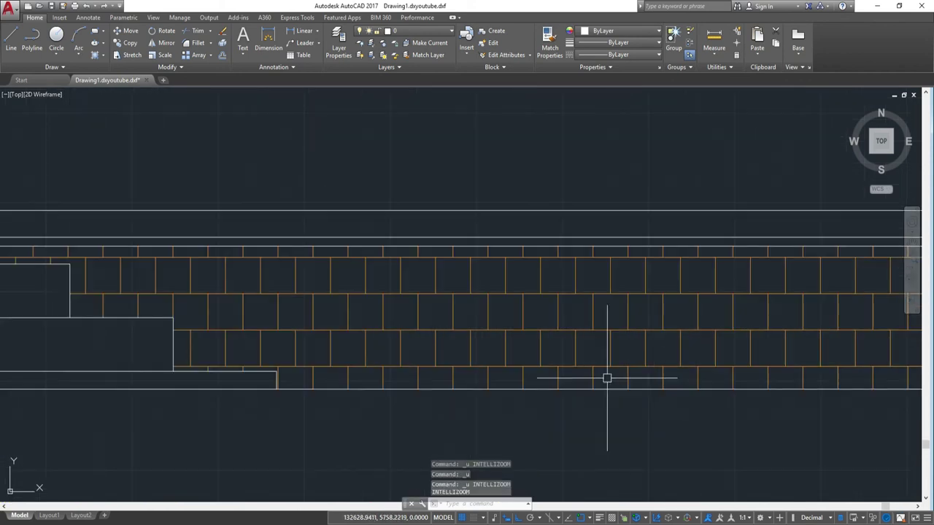
key("ctrl+z")
key("ctrl+z")
key("ctrl+z")
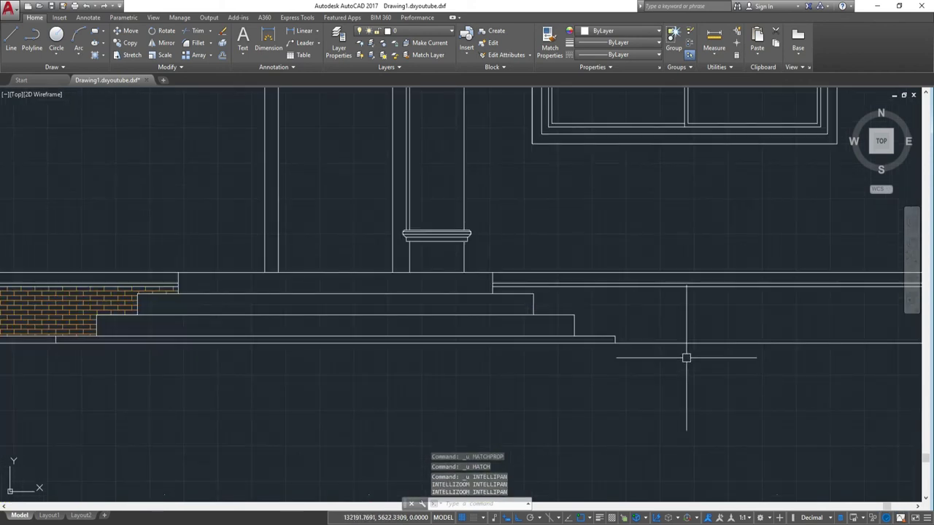
scroll(686, 358, "down", 2)
scroll(645, 382, "down", 2)
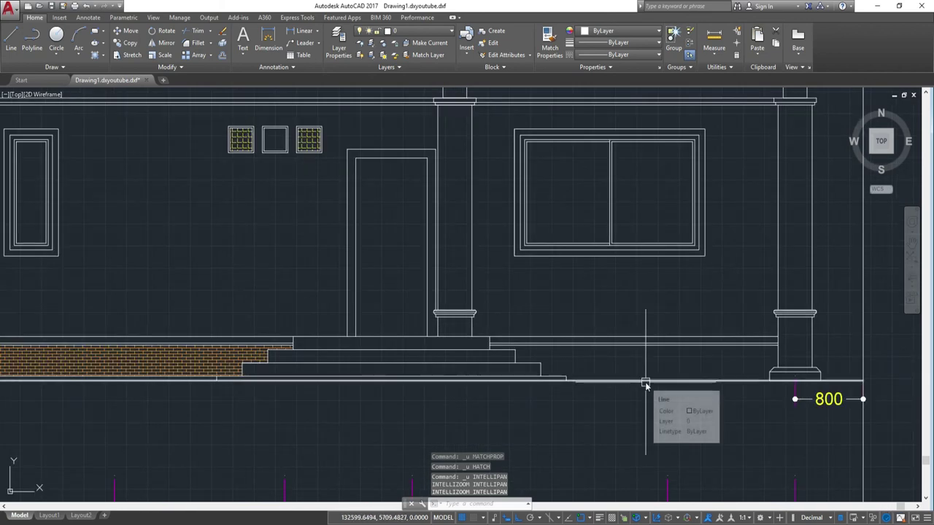
- Fill the plinth under the right window with AR-BRSTD brick hatch, colour 248,153,30
type("H")
left_click(679, 405)
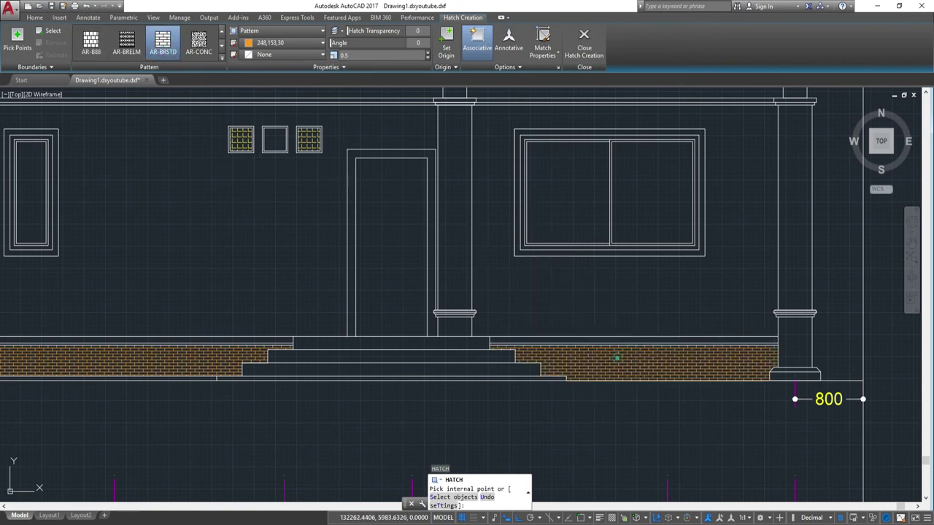
key("Escape")
scroll(550, 286, "down", 4)
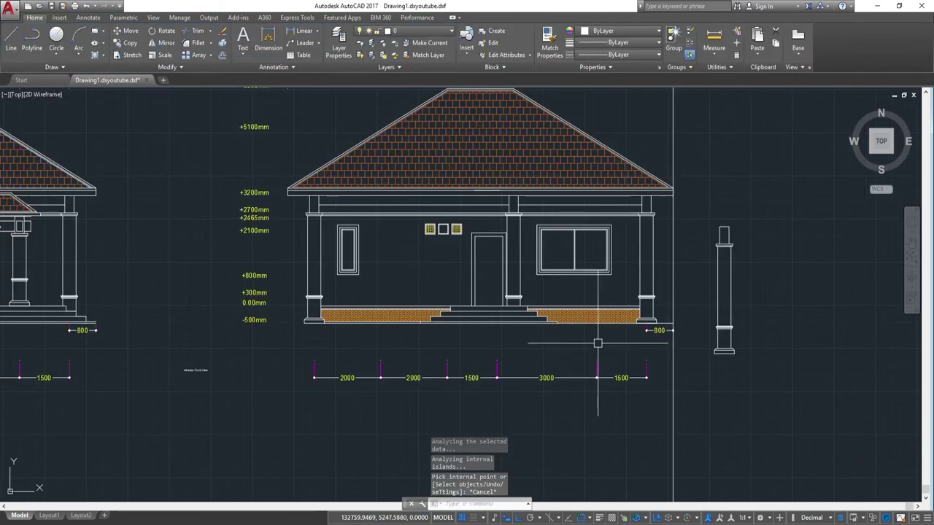
scroll(561, 275, "up", 2)
scroll(605, 314, "down", 2)
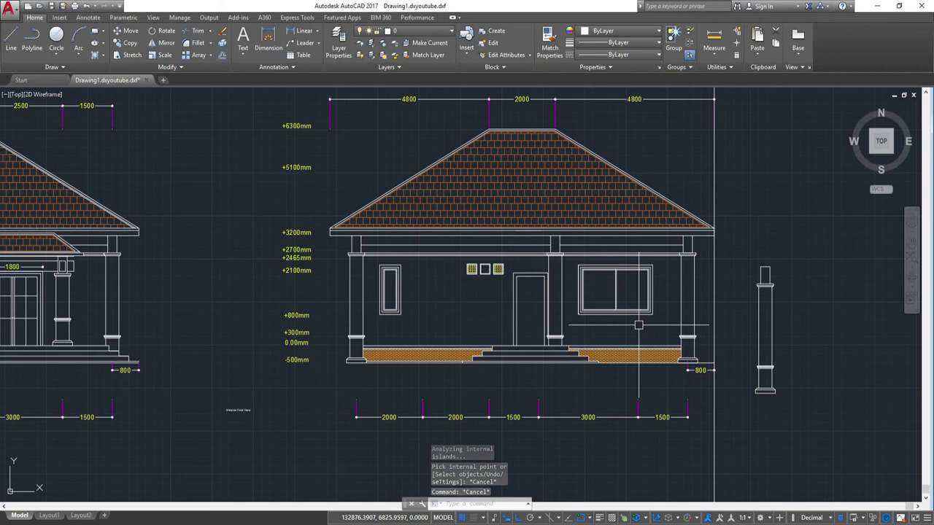
- Turn every layer back on with LAYON
type("LAYo")
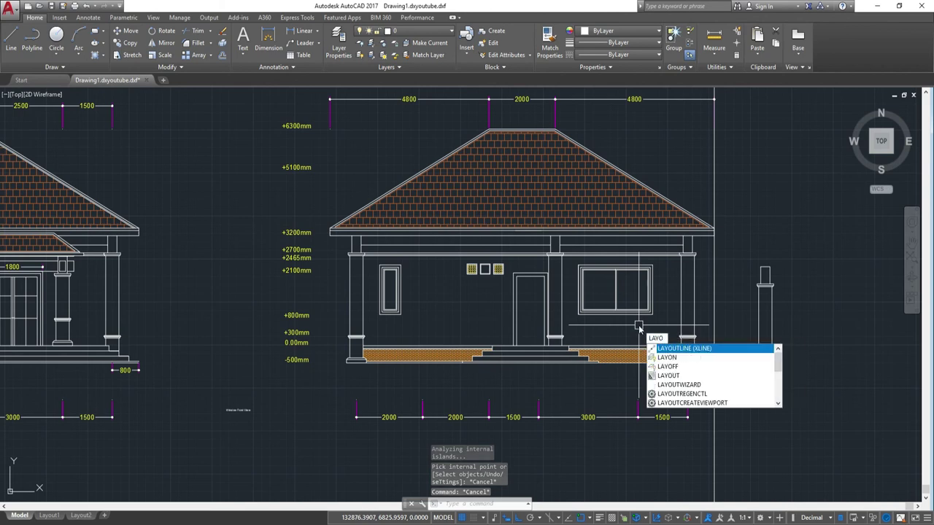
type("n")
key("Return")
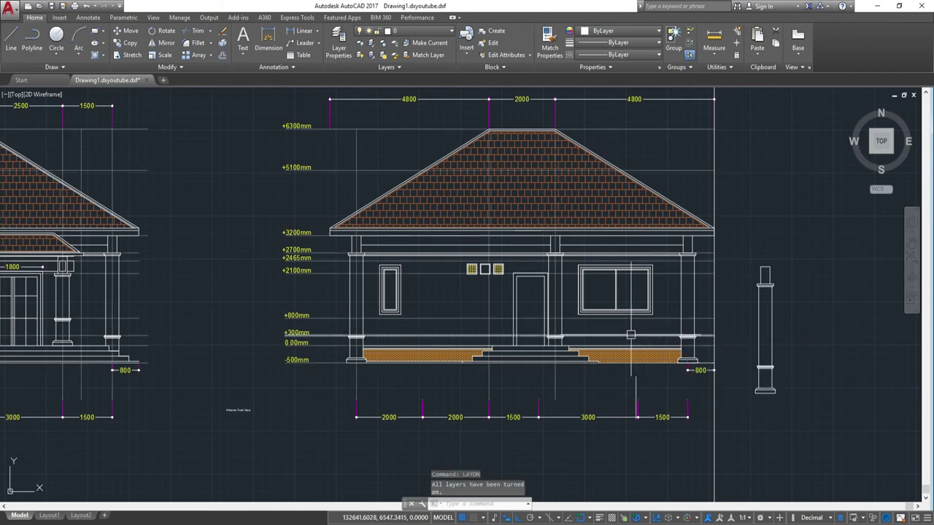
scroll(597, 342, "up", 1)
scroll(612, 372, "up", 1)
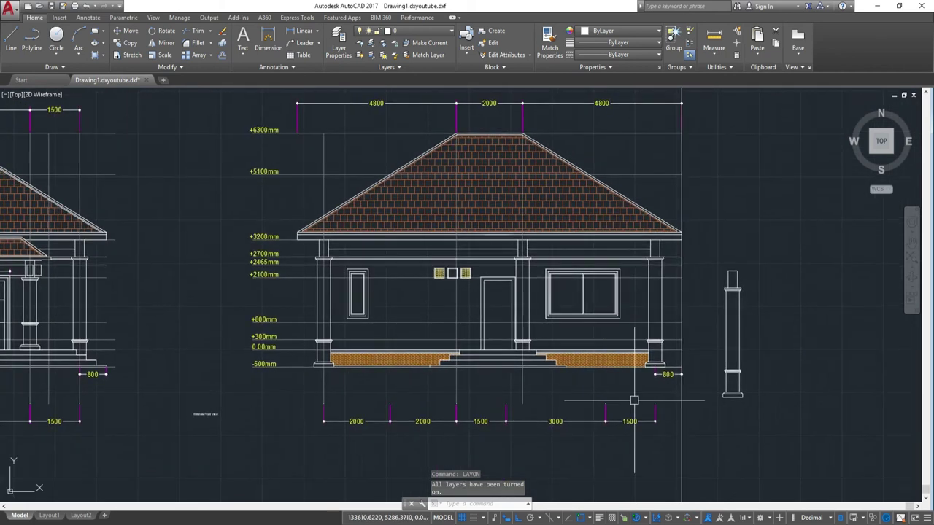
scroll(625, 399, "up", 1)
scroll(451, 387, "down", 1)
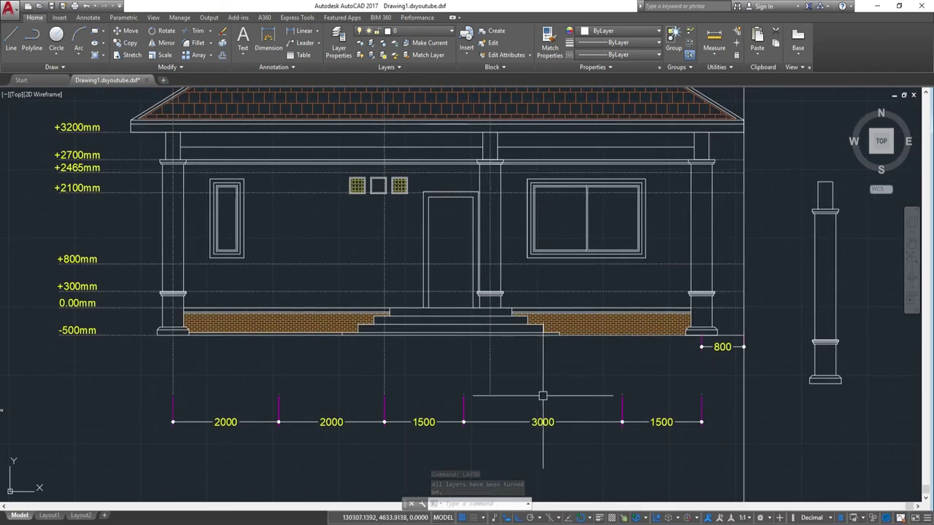
scroll(655, 403, "down", 2)
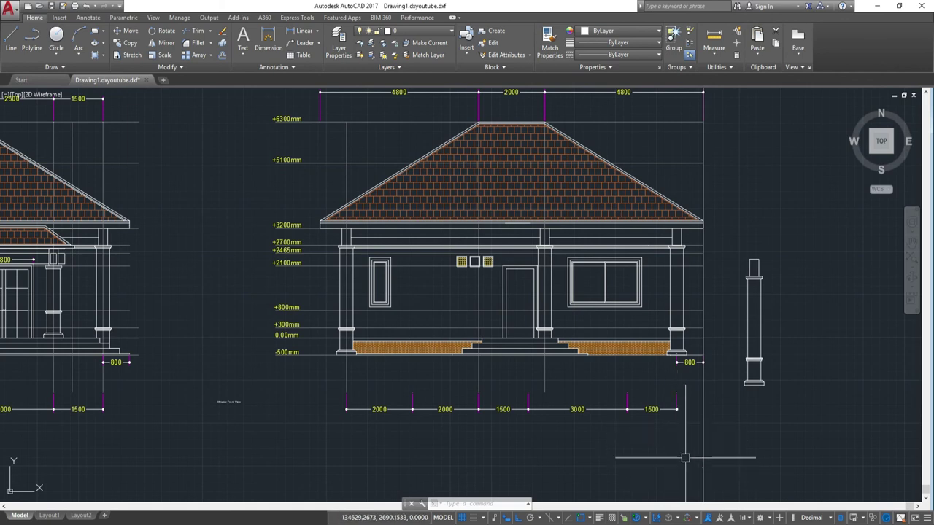
- Delete the five dimensions in the bottom dimension chain
left_click(683, 443)
left_click(326, 397)
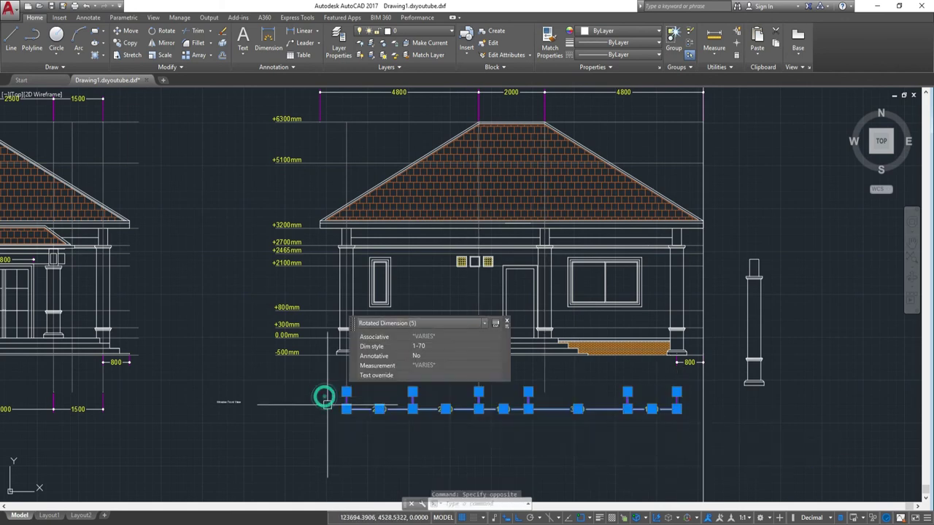
key("Return")
- Copy the vertical gridline over to the right column
mouse_move(525, 365)
middle_mouse_down()
mouse_move(486, 323)
mouse_move(512, 356)
middle_mouse_up()
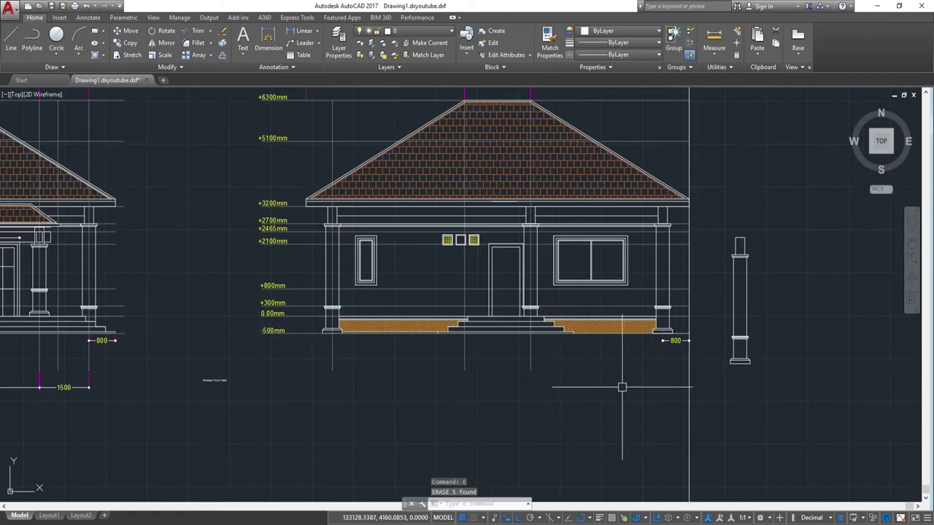
middle_click_drag(717, 322, 563, 387)
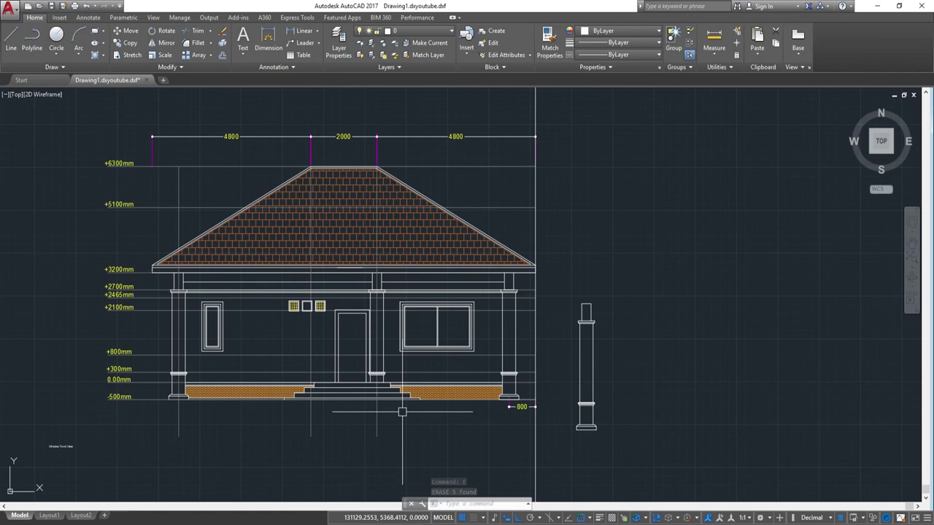
scroll(381, 416, "up", 2)
scroll(391, 383, "up", 2)
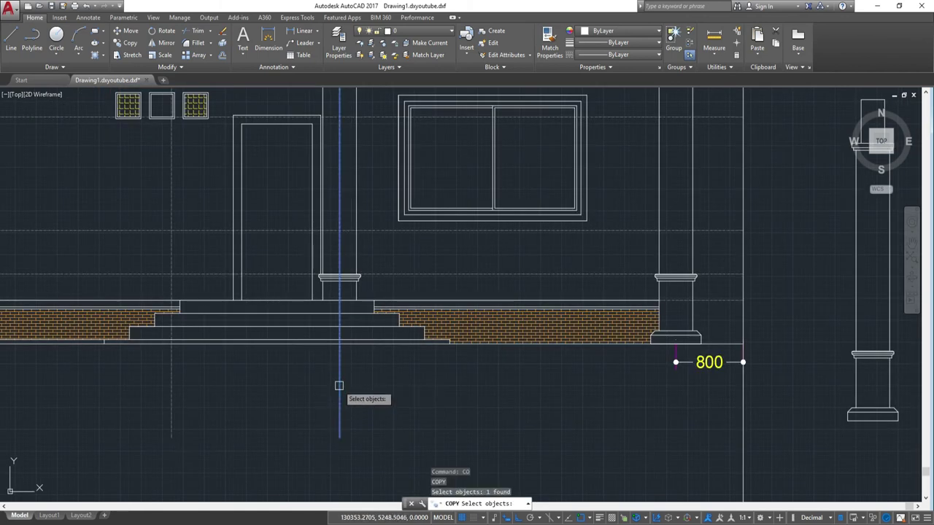
key("Return")
scroll(339, 350, "up", 2)
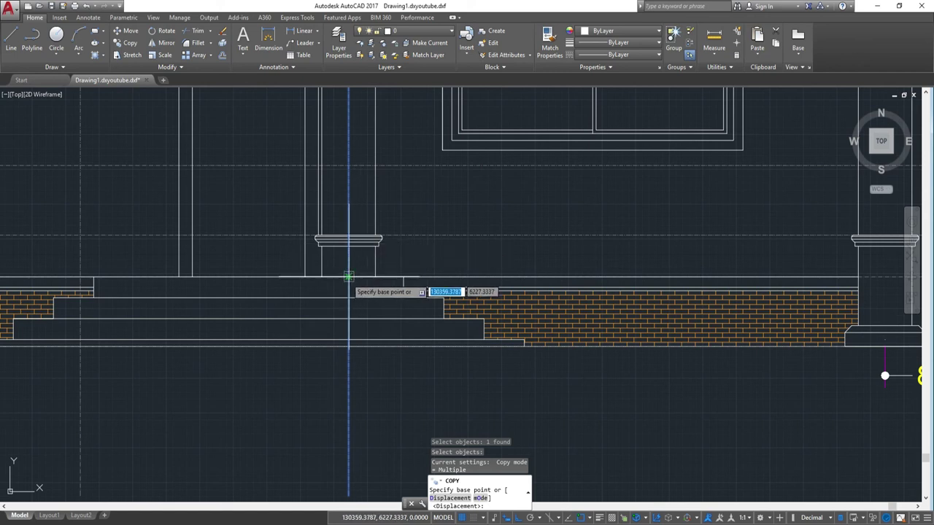
left_click(348, 277)
middle_click_drag(836, 276, 573, 276)
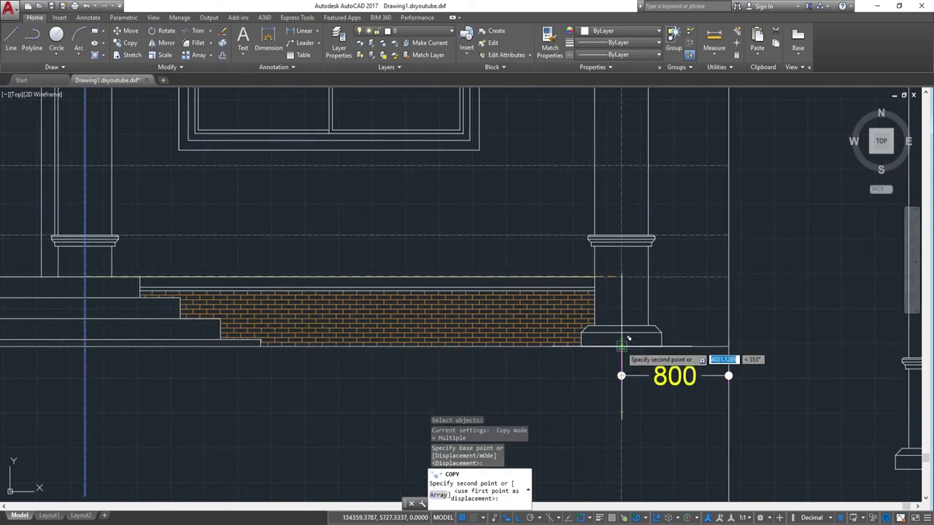
scroll(685, 276, "down", 4)
key("Escape")
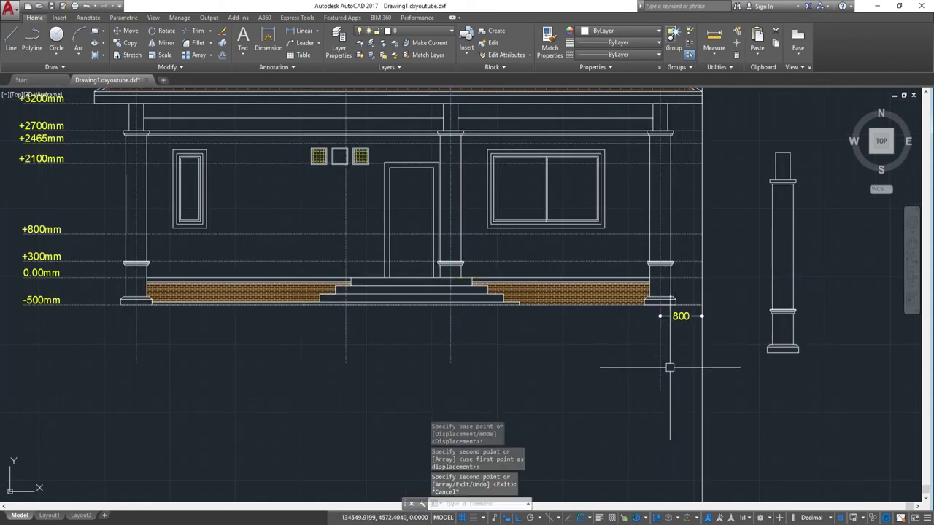
- Stretch the new gridline's top end up to the +6300mm ridge level
left_click(662, 369)
middle_click_drag(669, 348, 656, 265)
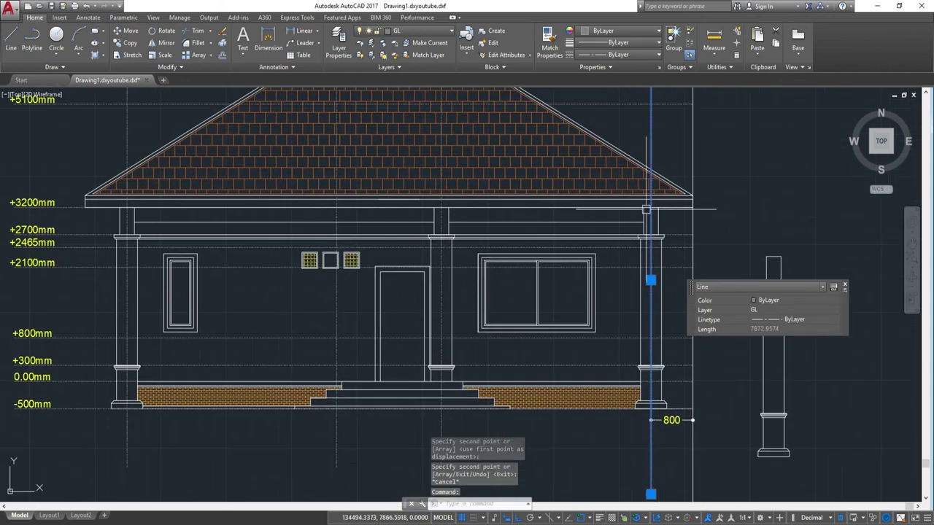
left_click(649, 319)
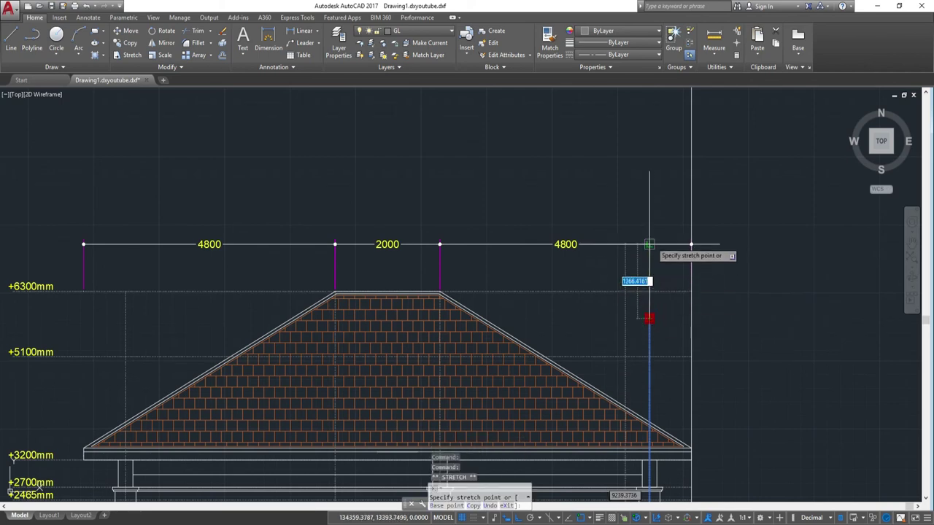
key("Escape")
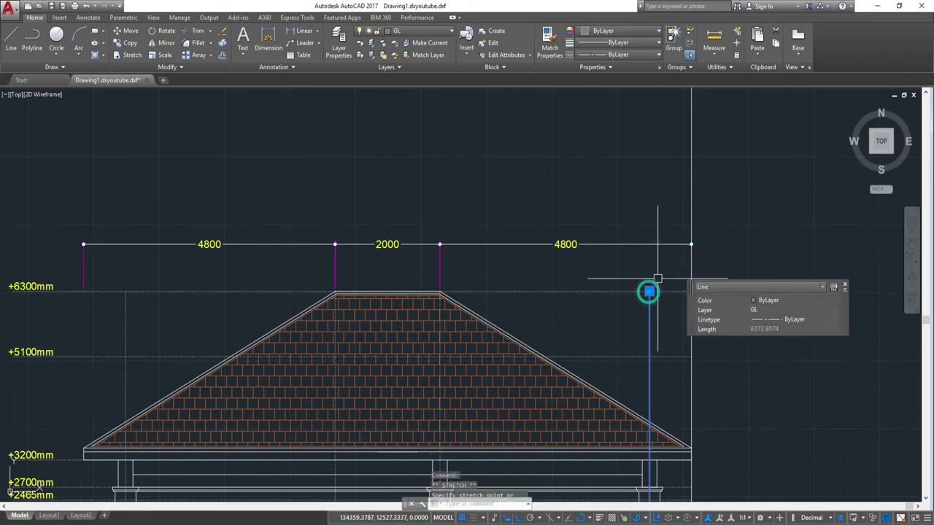
key("Escape")
scroll(664, 217, "down", 2)
middle_click_drag(685, 496, 573, 326)
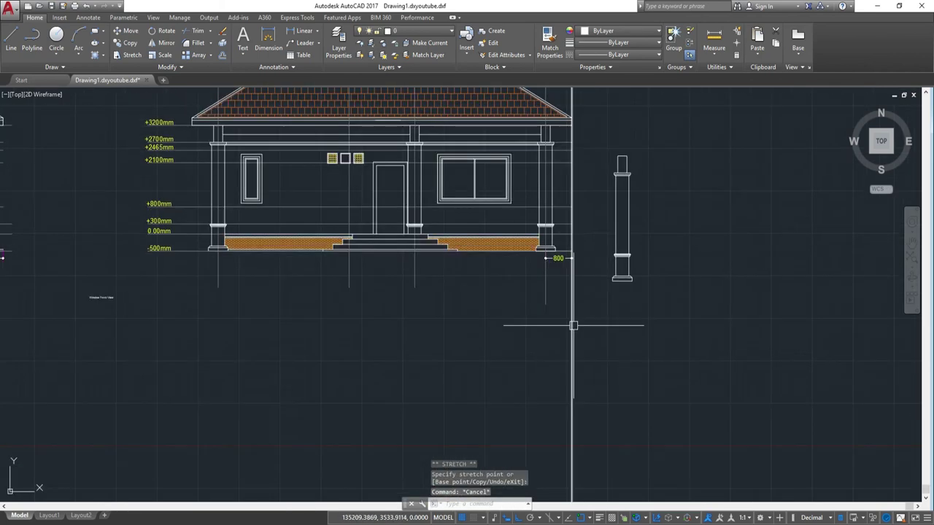
type("tr")
- Start and cancel a trim, then begin a linear dimension
key("Return")
key("Return")
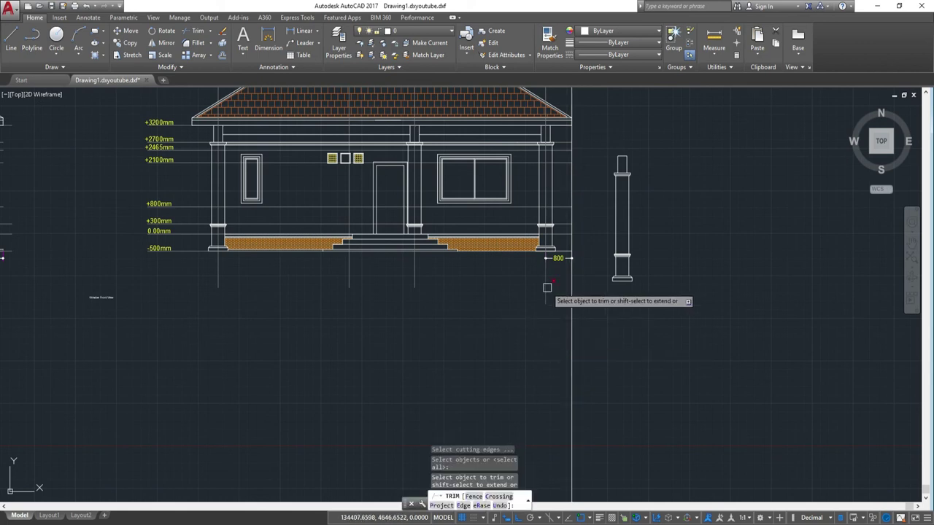
key("Escape")
scroll(622, 306, "down", 2)
scroll(623, 321, "up", 1)
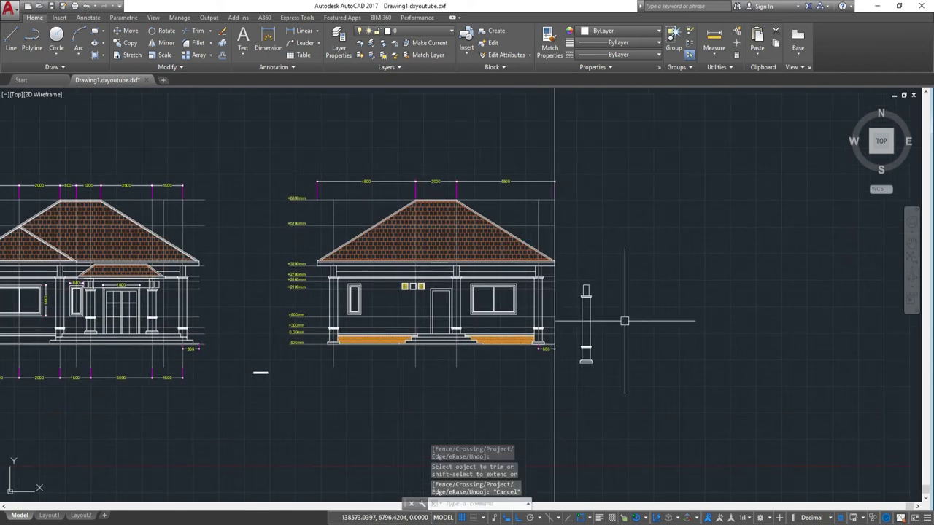
scroll(619, 309, "up", 2)
scroll(619, 309, "down", 2)
scroll(520, 314, "up", 2)
type("di")
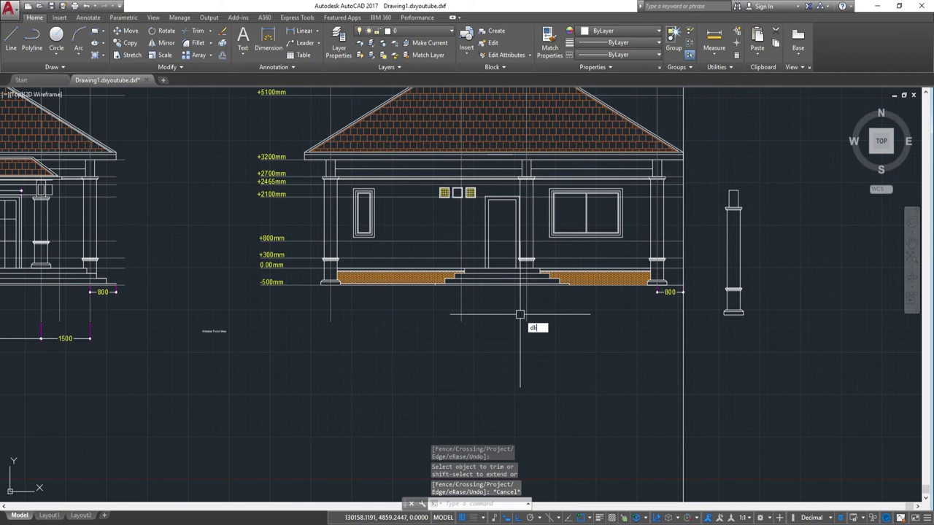
key("Return")
scroll(391, 338, "up", 2)
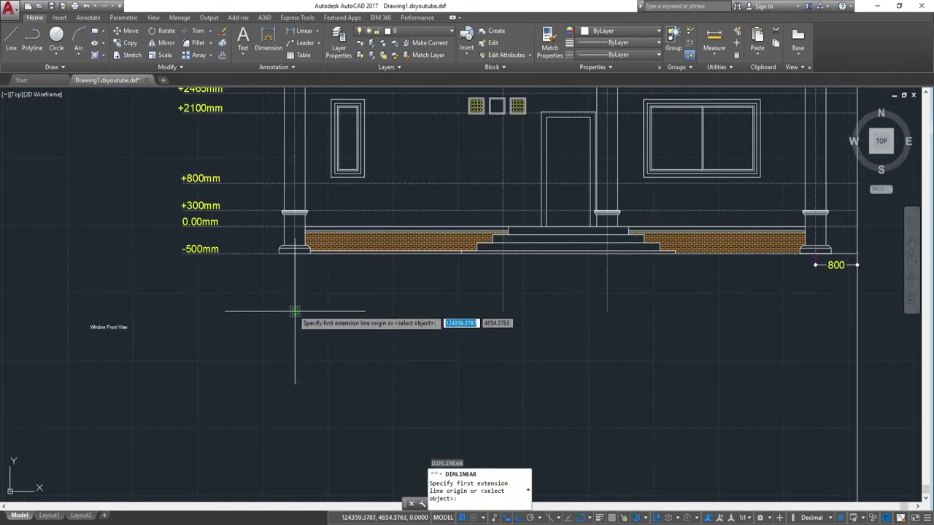
- Dimension the columns horizontally with a 4000, 2000, 4000 continued chain
left_click(294, 312)
left_click(503, 312)
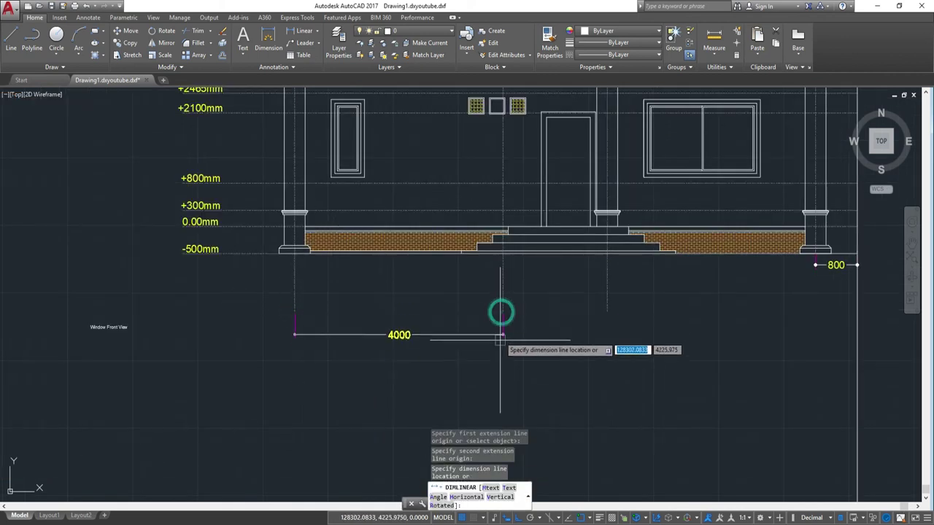
type("dco")
key("Return")
left_click(607, 311)
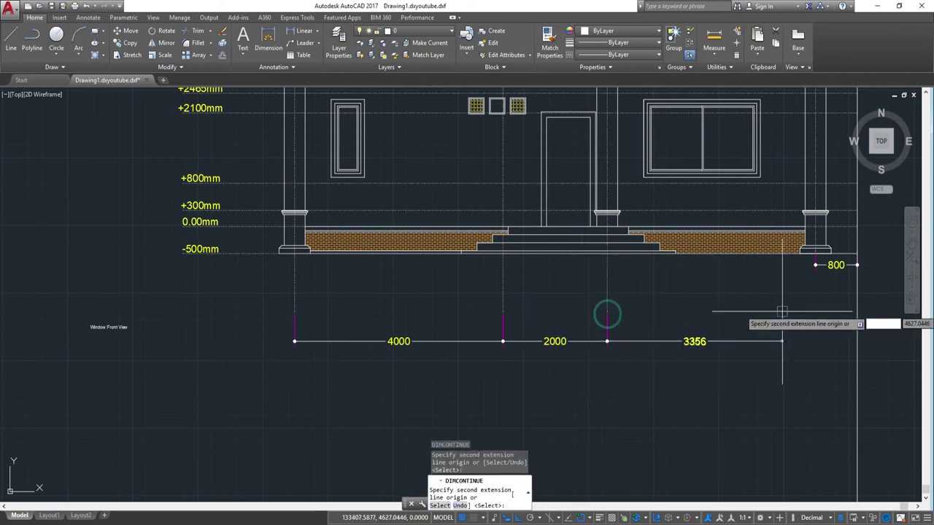
left_click(815, 269)
key("Escape")
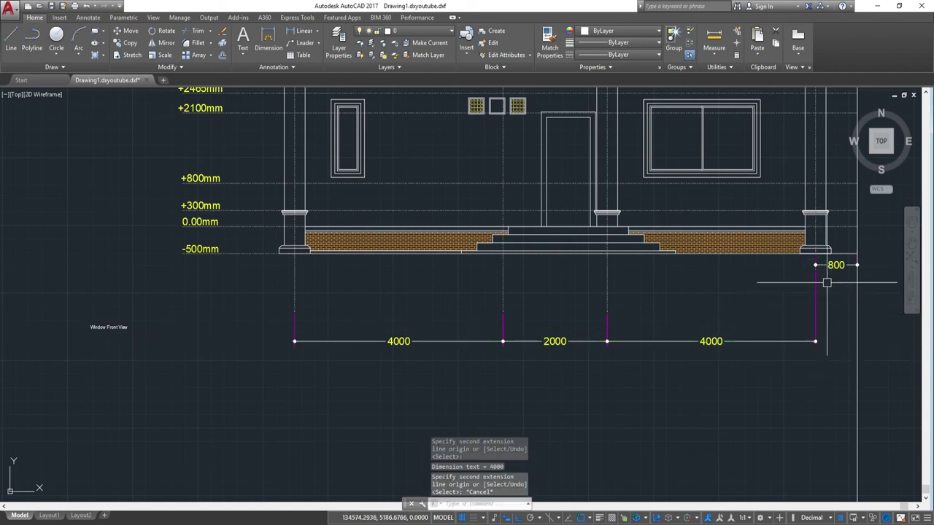
- Check the last 4000 dimension and the right gridline's end grip, cancelling both edits
middle_click_drag(818, 281, 680, 285)
scroll(680, 286, "up", 2)
left_click(674, 272)
left_click(677, 266)
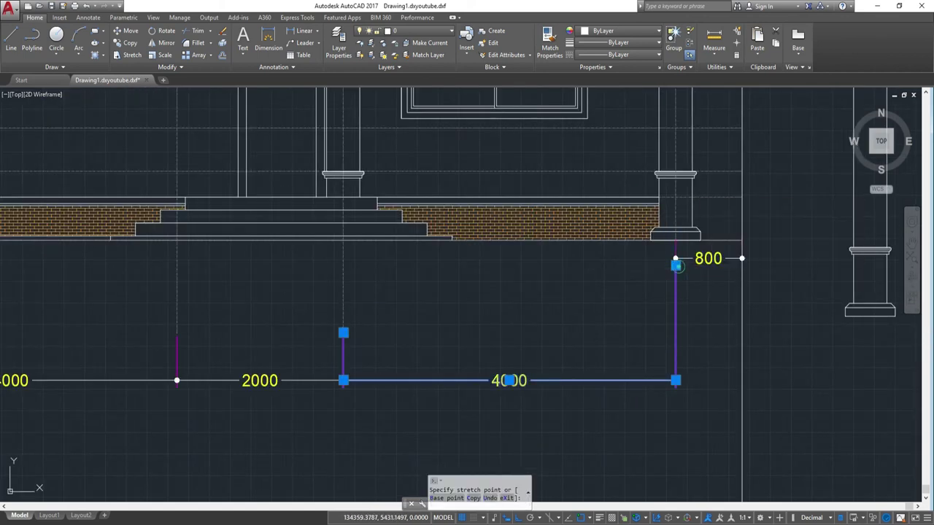
key("Escape")
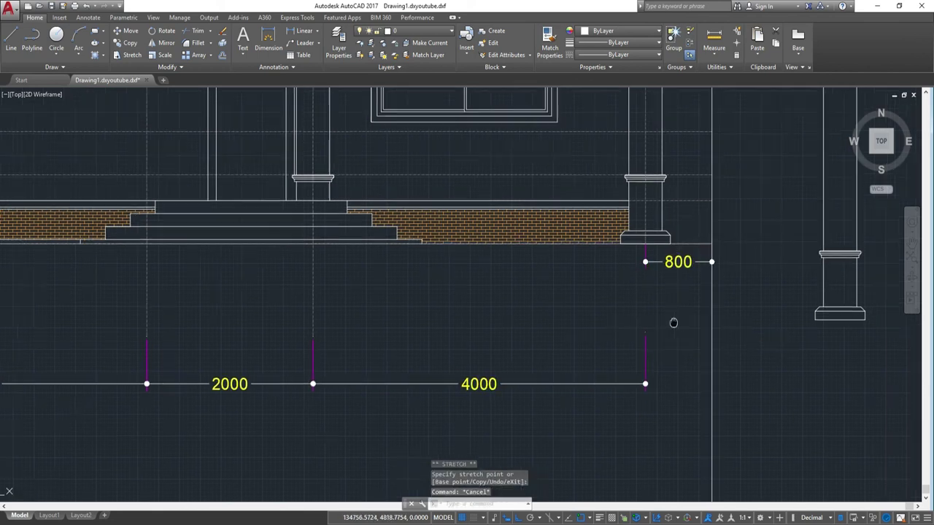
middle_click_drag(673, 324, 586, 327)
left_click(589, 218)
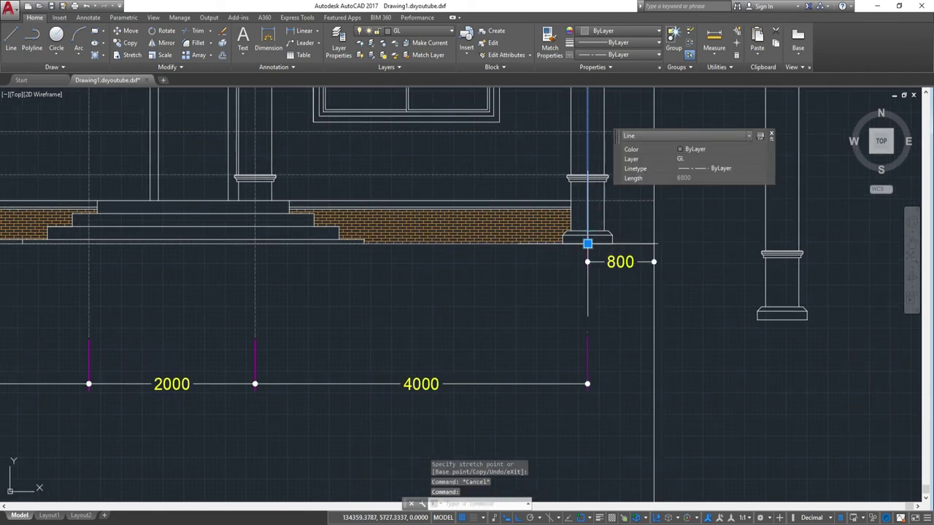
left_click(587, 244)
left_click(586, 332)
key("Escape")
mouse_move(586, 332)
middle_mouse_down()
mouse_move(542, 302)
mouse_move(517, 300)
middle_mouse_up()
- Add a 500 vertical dimension from the plinth bottom to floor level
type("li")
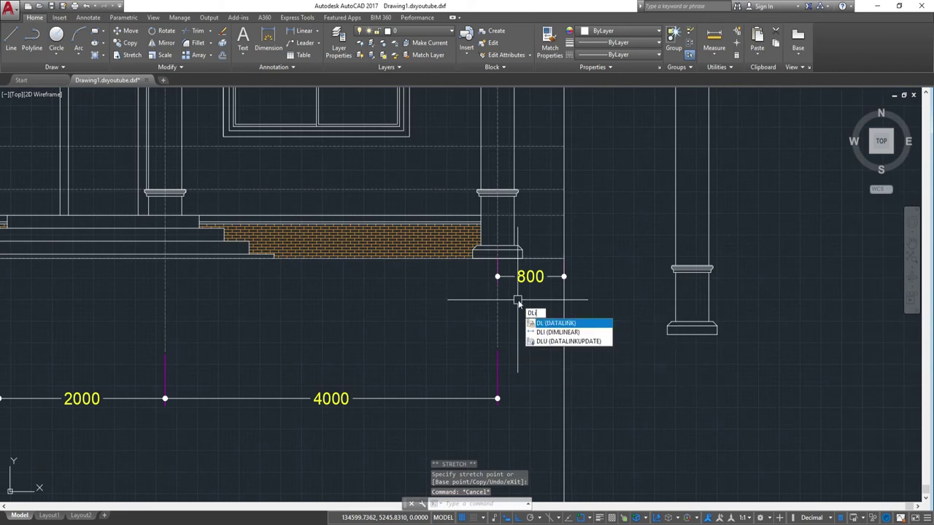
key("Return")
scroll(599, 249, "up", 4)
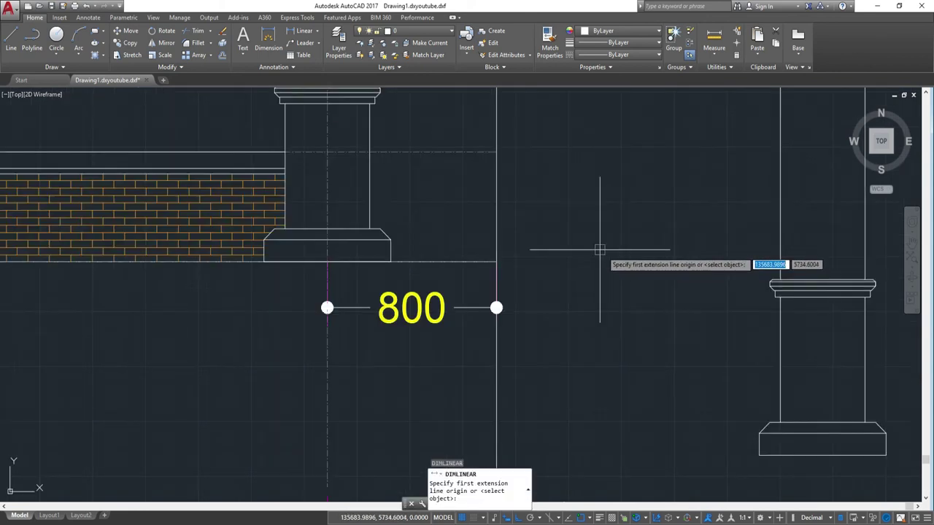
left_click(496, 261)
left_click(496, 152)
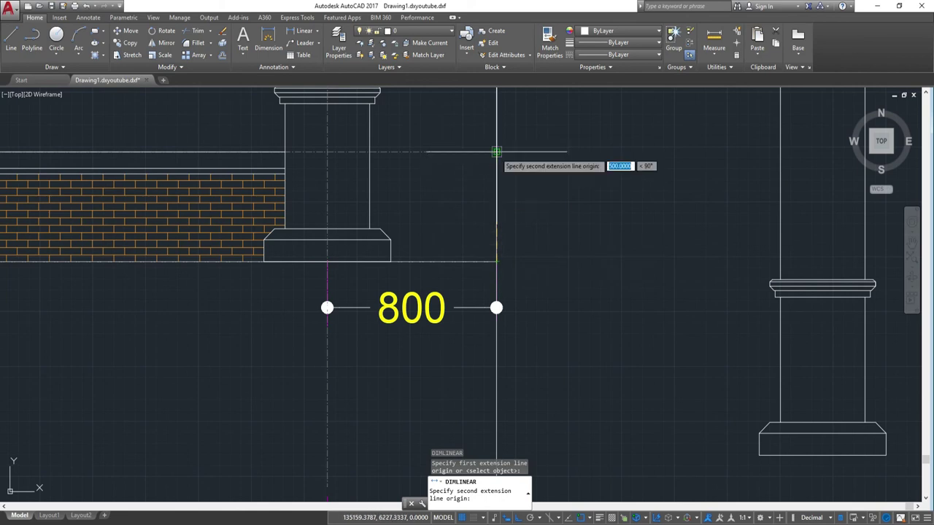
scroll(618, 153, "down", 2)
left_click(619, 153)
middle_click_drag(620, 124, 627, 269)
type("dc")
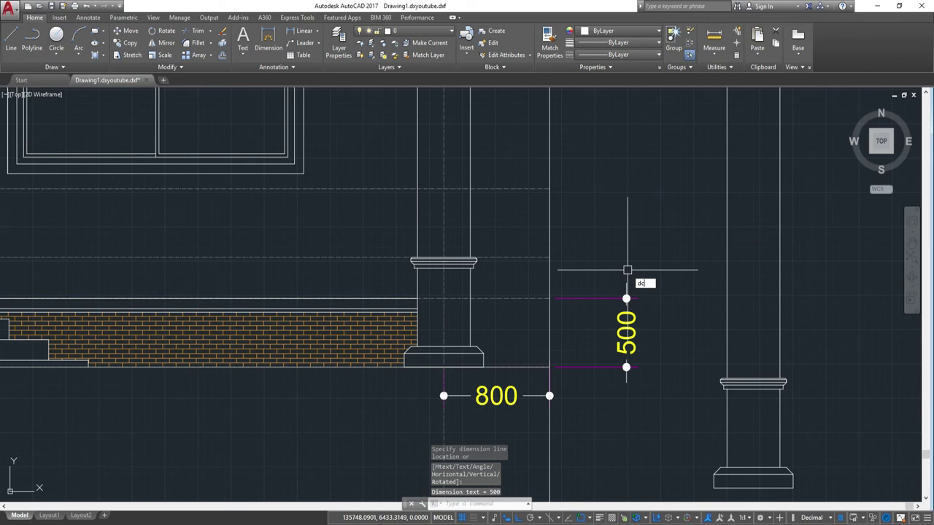
- Continue the vertical chain with 2700 to the column top and 650 to the eave
type("o")
key("Return")
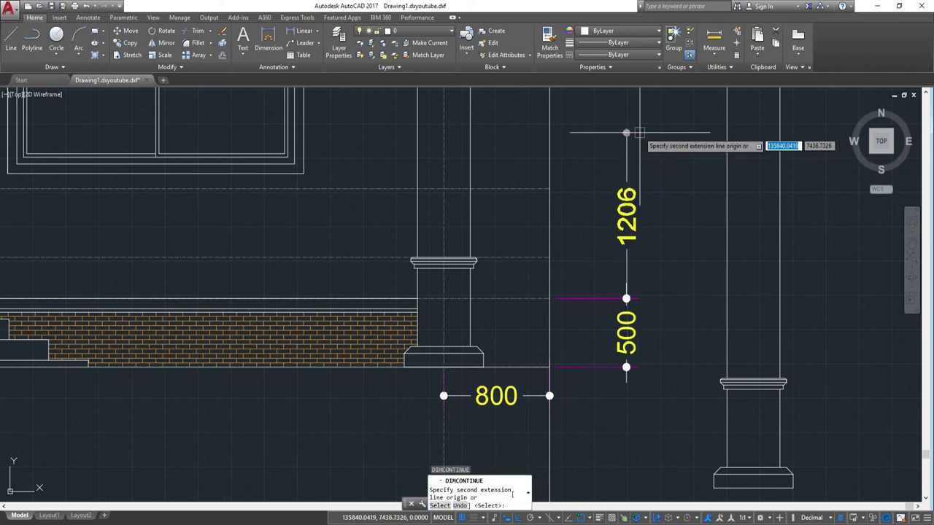
scroll(626, 143, "down", 4)
scroll(621, 194, "down", 3)
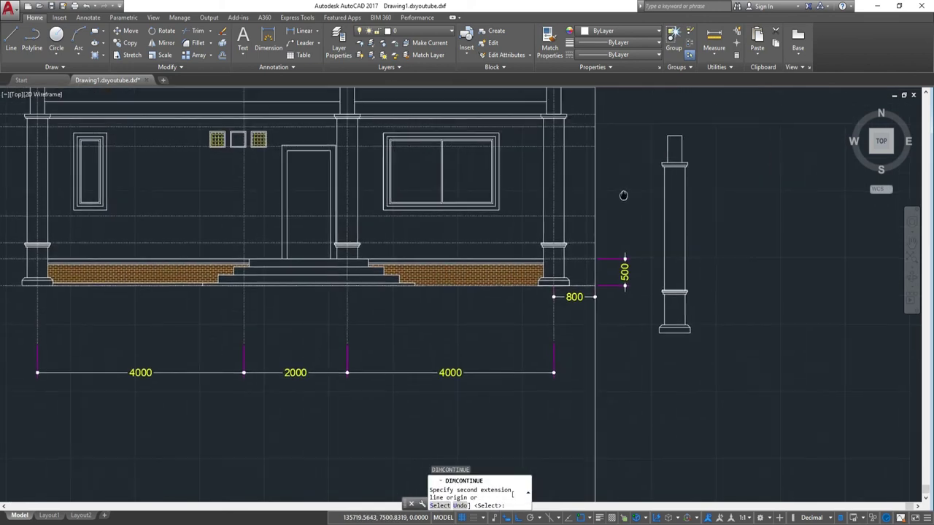
scroll(623, 221, "up", 3)
scroll(622, 219, "up", 3)
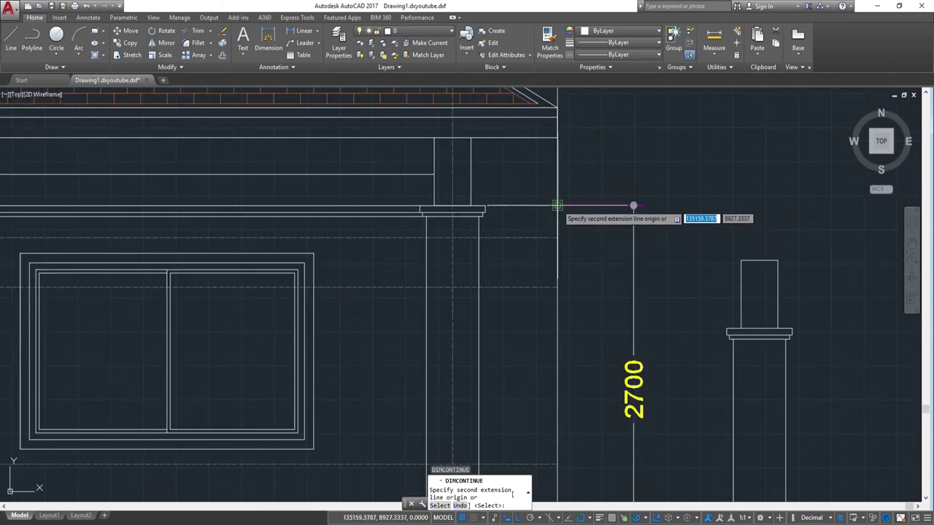
left_click(556, 206)
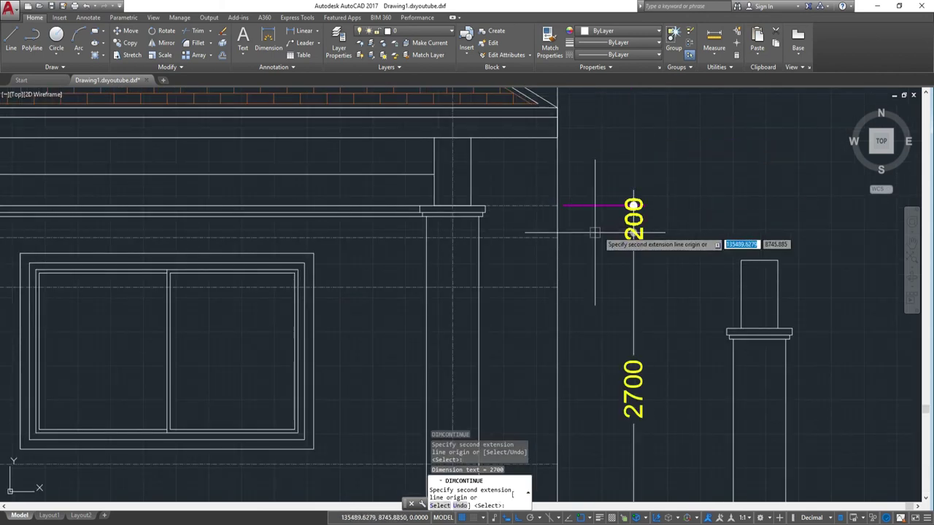
middle_click_drag(594, 150, 598, 261)
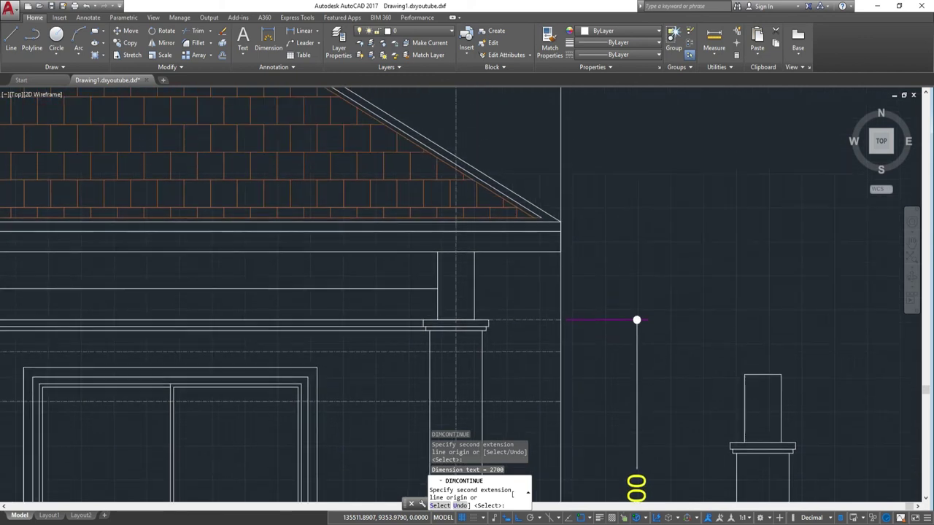
left_click(558, 231)
scroll(624, 218, "down", 3)
scroll(618, 197, "down", 2)
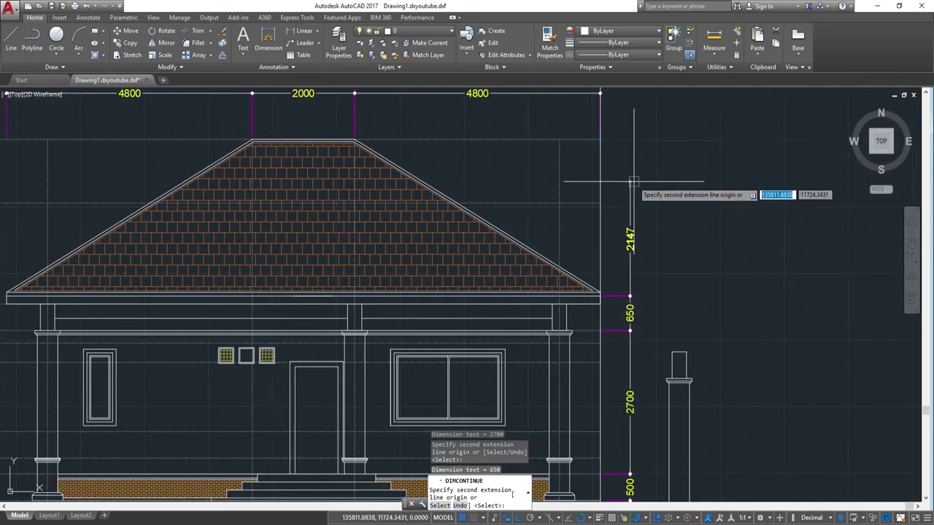
middle_click_drag(617, 186, 620, 246)
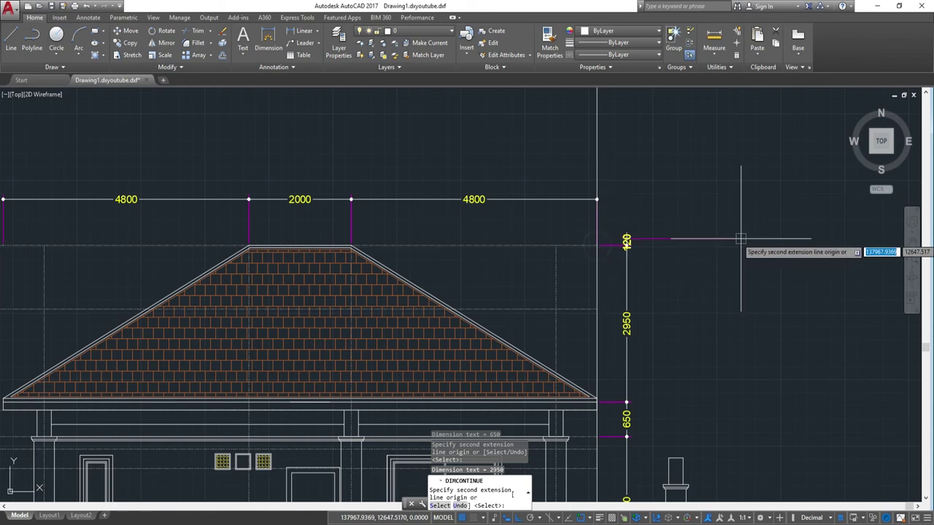
key("Escape")
scroll(679, 252, "down", 5)
scroll(664, 219, "up", 3)
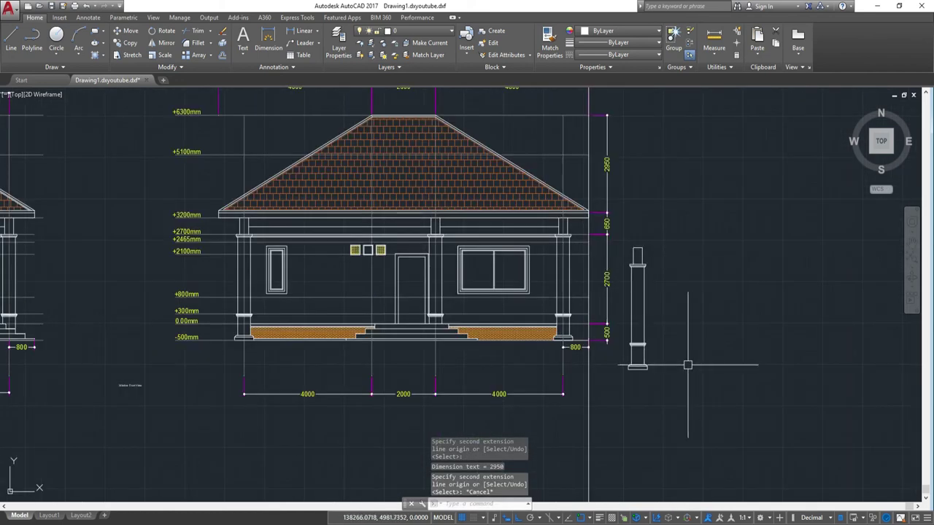
middle_click_drag(687, 365, 685, 331)
left_click_drag(698, 448, 540, 429)
- Erase the selected stray vertical construction line
type("e")
key("Return")
scroll(540, 428, "down", 2)
scroll(543, 408, "down", 3)
scroll(551, 379, "up", 1)
scroll(555, 347, "up", 2)
scroll(350, 348, "up", 1)
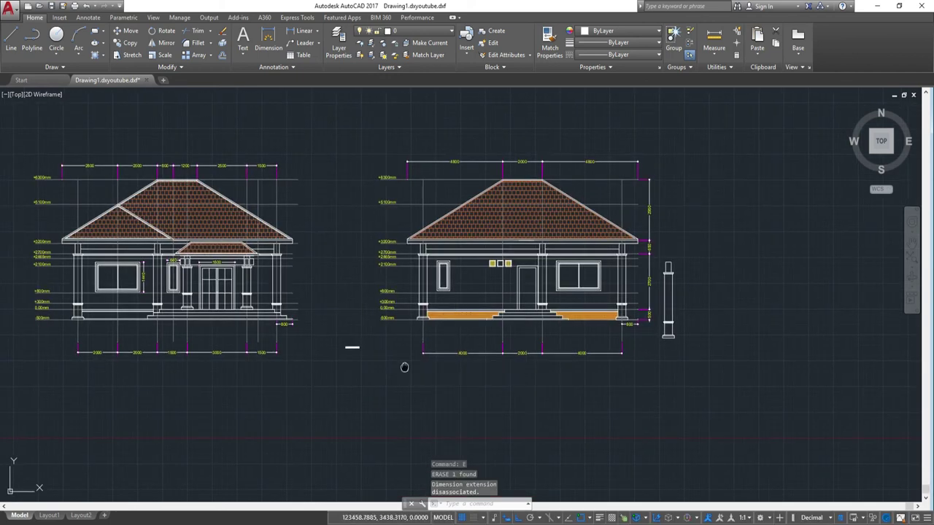
scroll(350, 349, "up", 7)
- Erase the 'Window Front View' text below the elevations
left_click_drag(490, 319, 267, 231)
type("e")
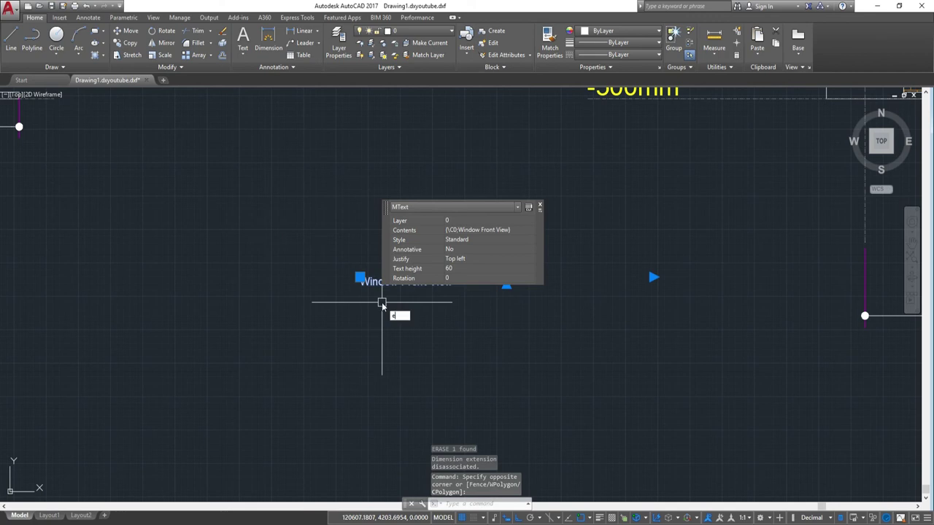
key("Return")
scroll(494, 319, "down", 4)
scroll(503, 323, "down", 2)
scroll(493, 350, "up", 1)
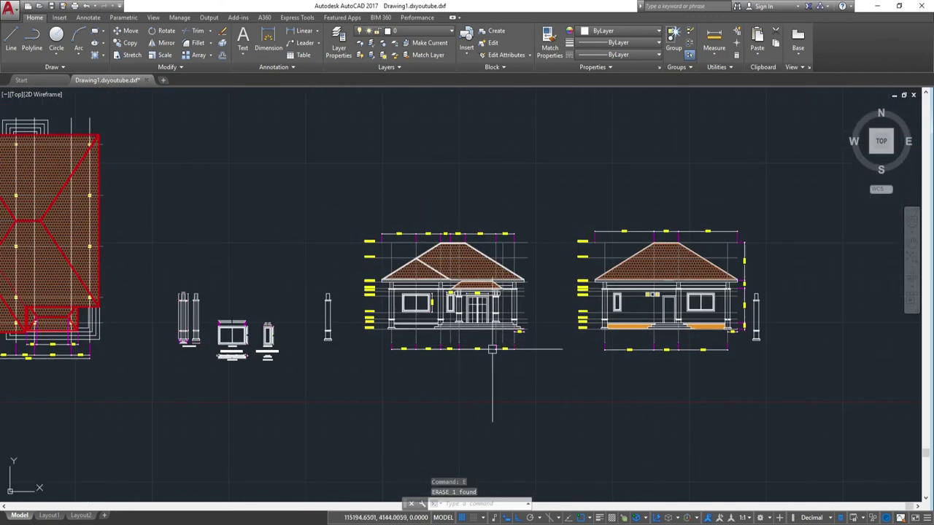
middle_click_drag(768, 332, 642, 341)
scroll(640, 344, "up", 1)
scroll(657, 328, "up", 1)
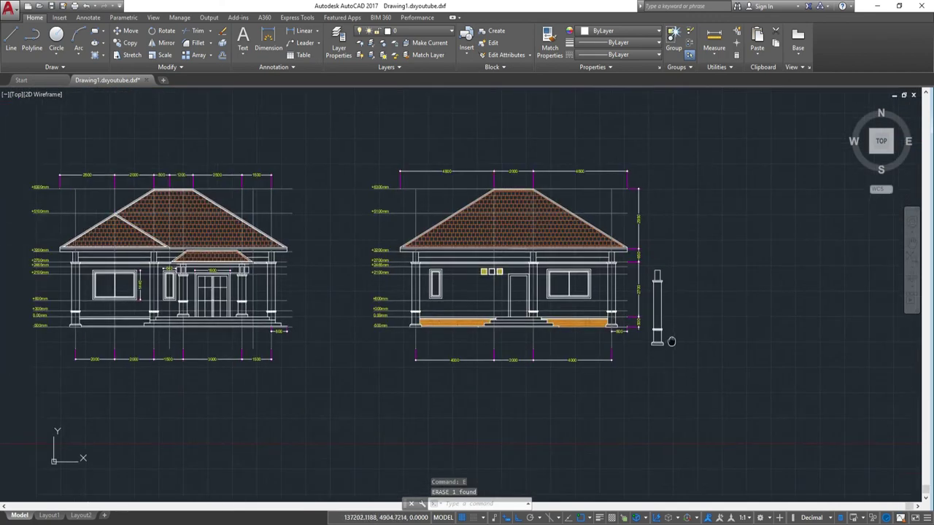